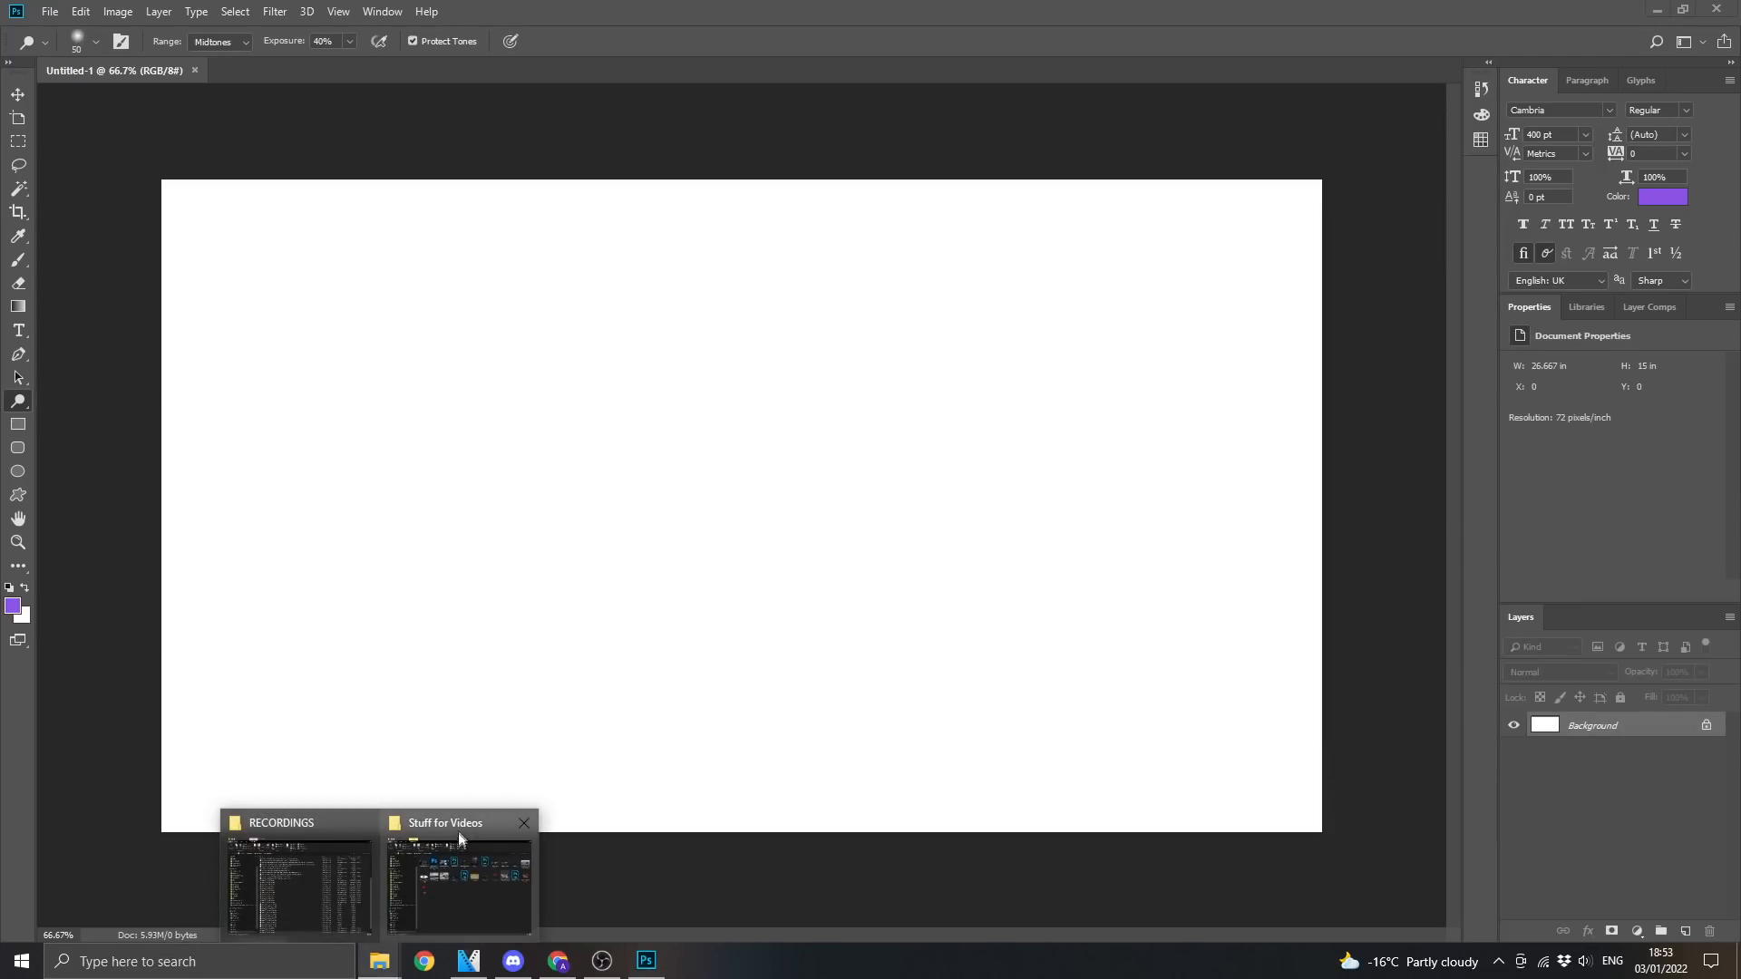
Open the Stuff for Videos folder that holds the source images
click(458, 831)
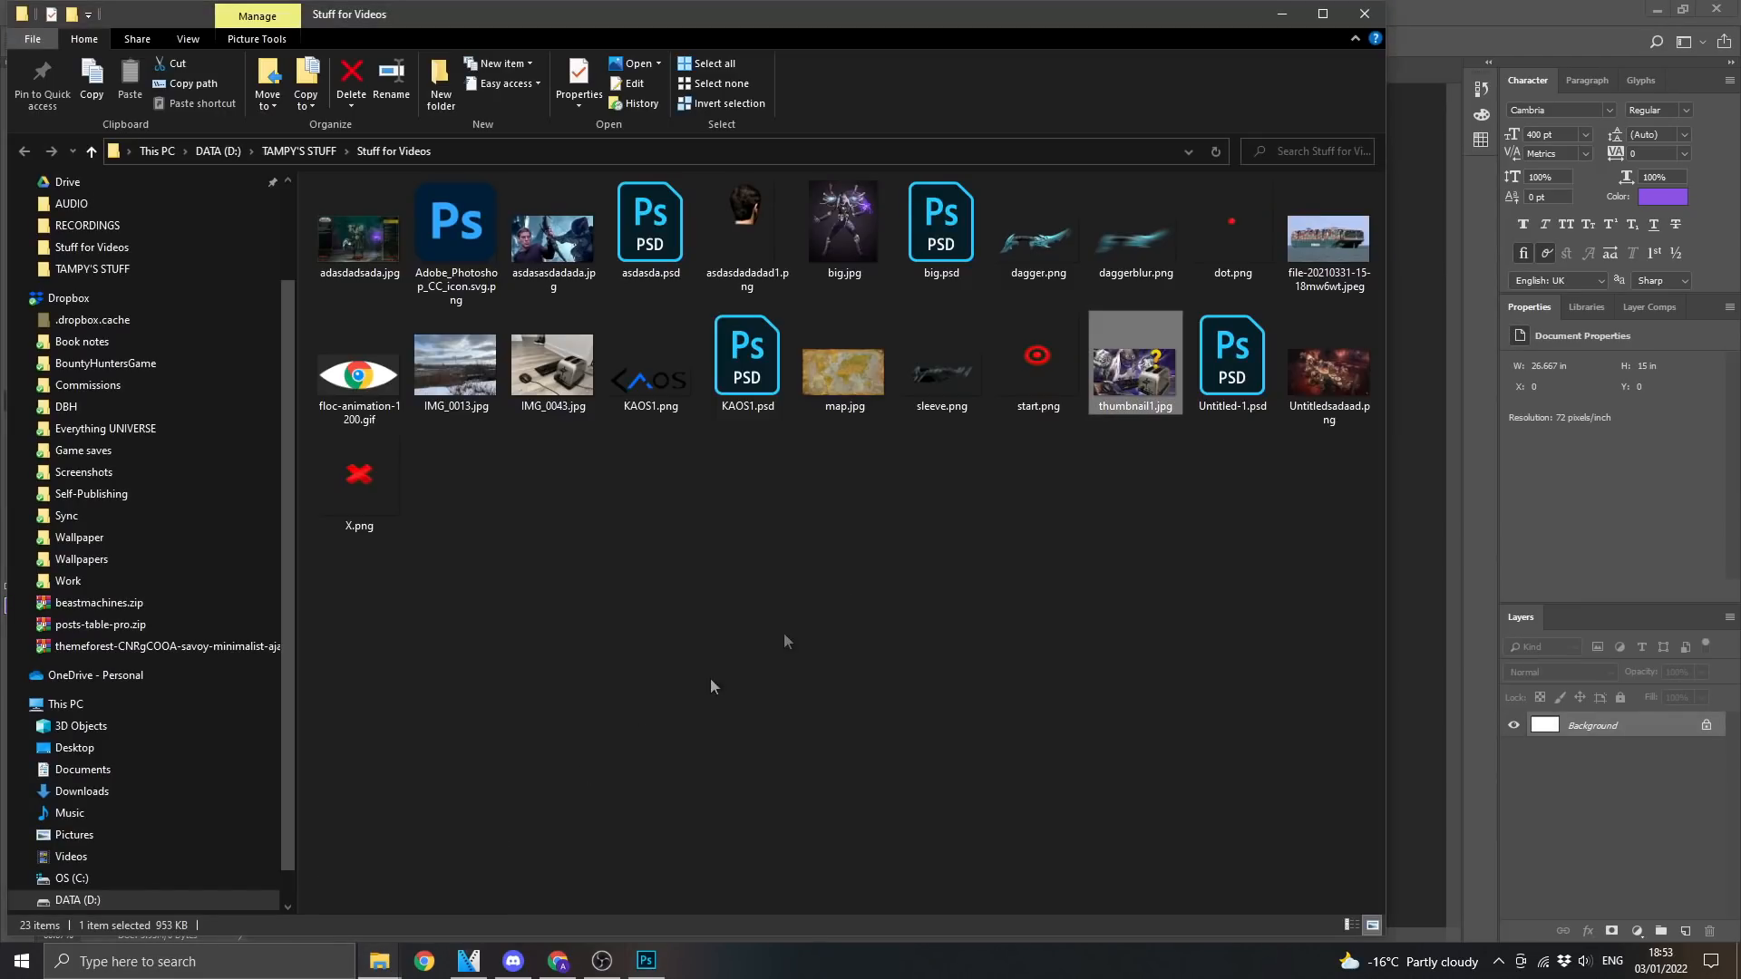
drag(1384, 379, 1411, 366)
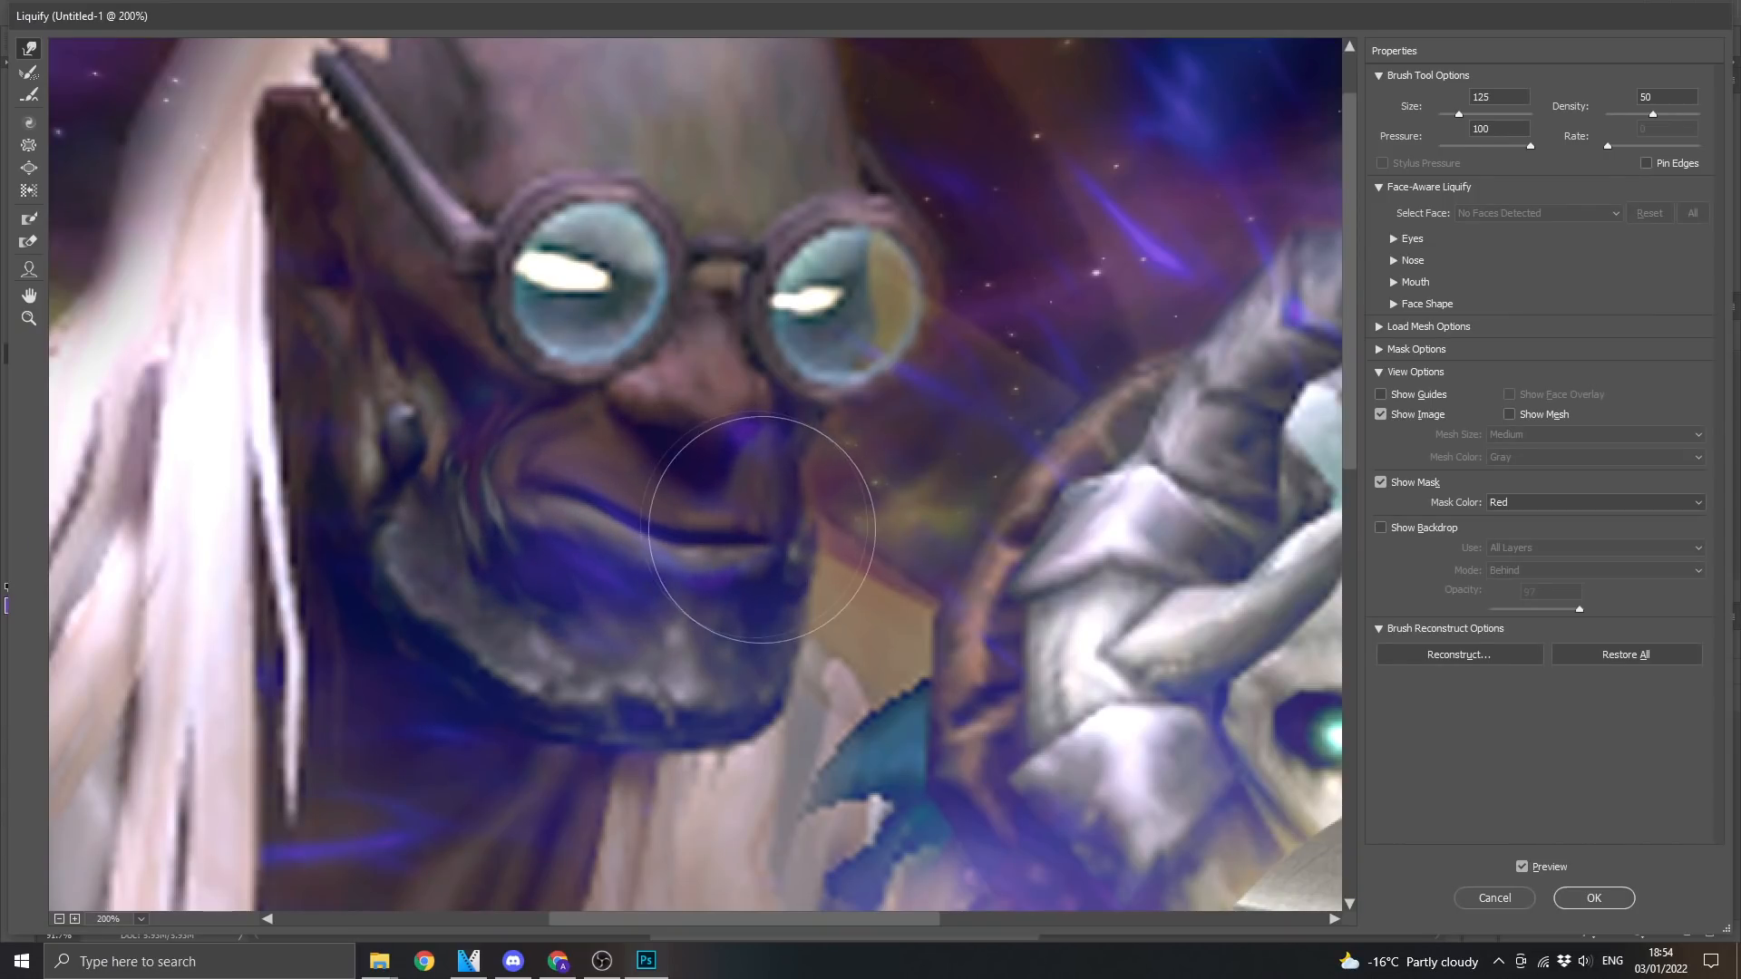
Push the character's mouth and glasses into shape in Liquify with a size 125 Forward Warp brush
mouse_move(762, 529)
mouse_down()
mouse_move(787, 504)
mouse_move(719, 528)
mouse_move(738, 535)
mouse_move(604, 508)
mouse_move(593, 528)
mouse_move(546, 499)
mouse_move(674, 459)
mouse_move(701, 425)
mouse_move(741, 459)
mouse_up()
mouse_move(845, 315)
mouse_down()
mouse_move(862, 222)
mouse_move(885, 292)
mouse_move(814, 298)
mouse_up()
mouse_move(589, 293)
mouse_down()
mouse_move(626, 258)
mouse_move(621, 302)
mouse_move(589, 278)
mouse_move(604, 292)
mouse_move(583, 328)
mouse_up()
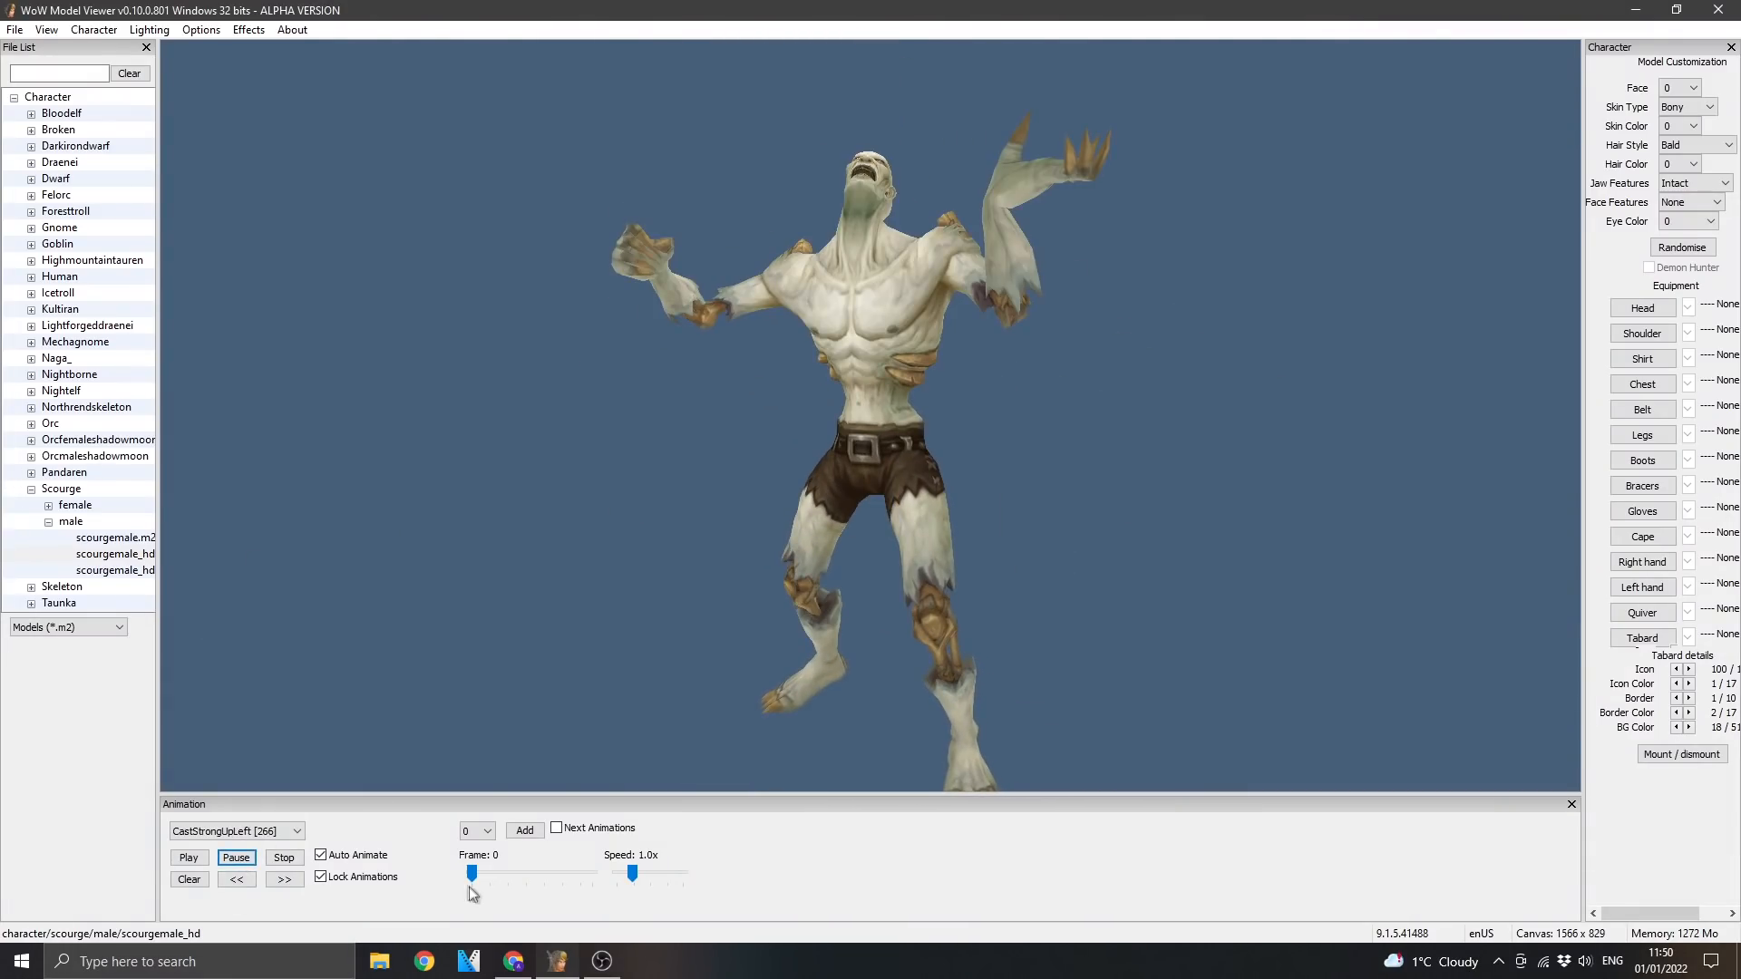
In WoW Model Viewer, load the CastTwistUpBoth animation on the undead male, pause it and scrub to about frame 263
click(236, 832)
click(248, 486)
click(237, 858)
click(493, 873)
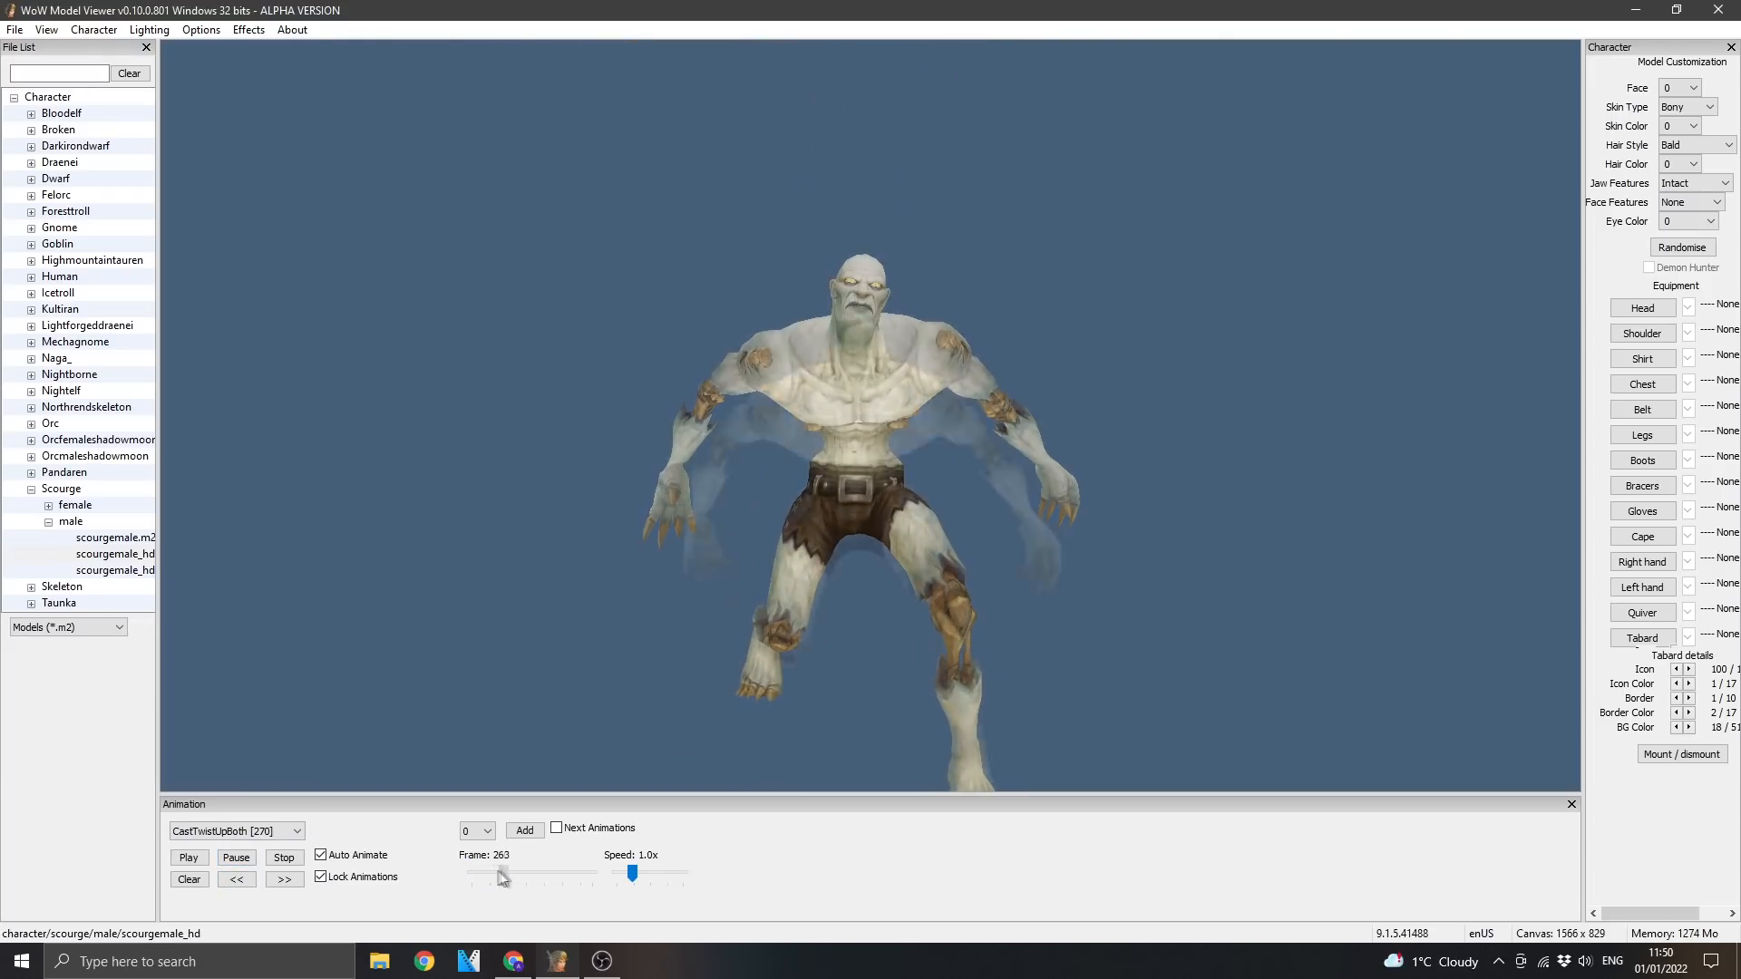
Preview the ChannelCastOmni animation and step through the following ones to examine the undead male's poses
click(236, 831)
click(231, 521)
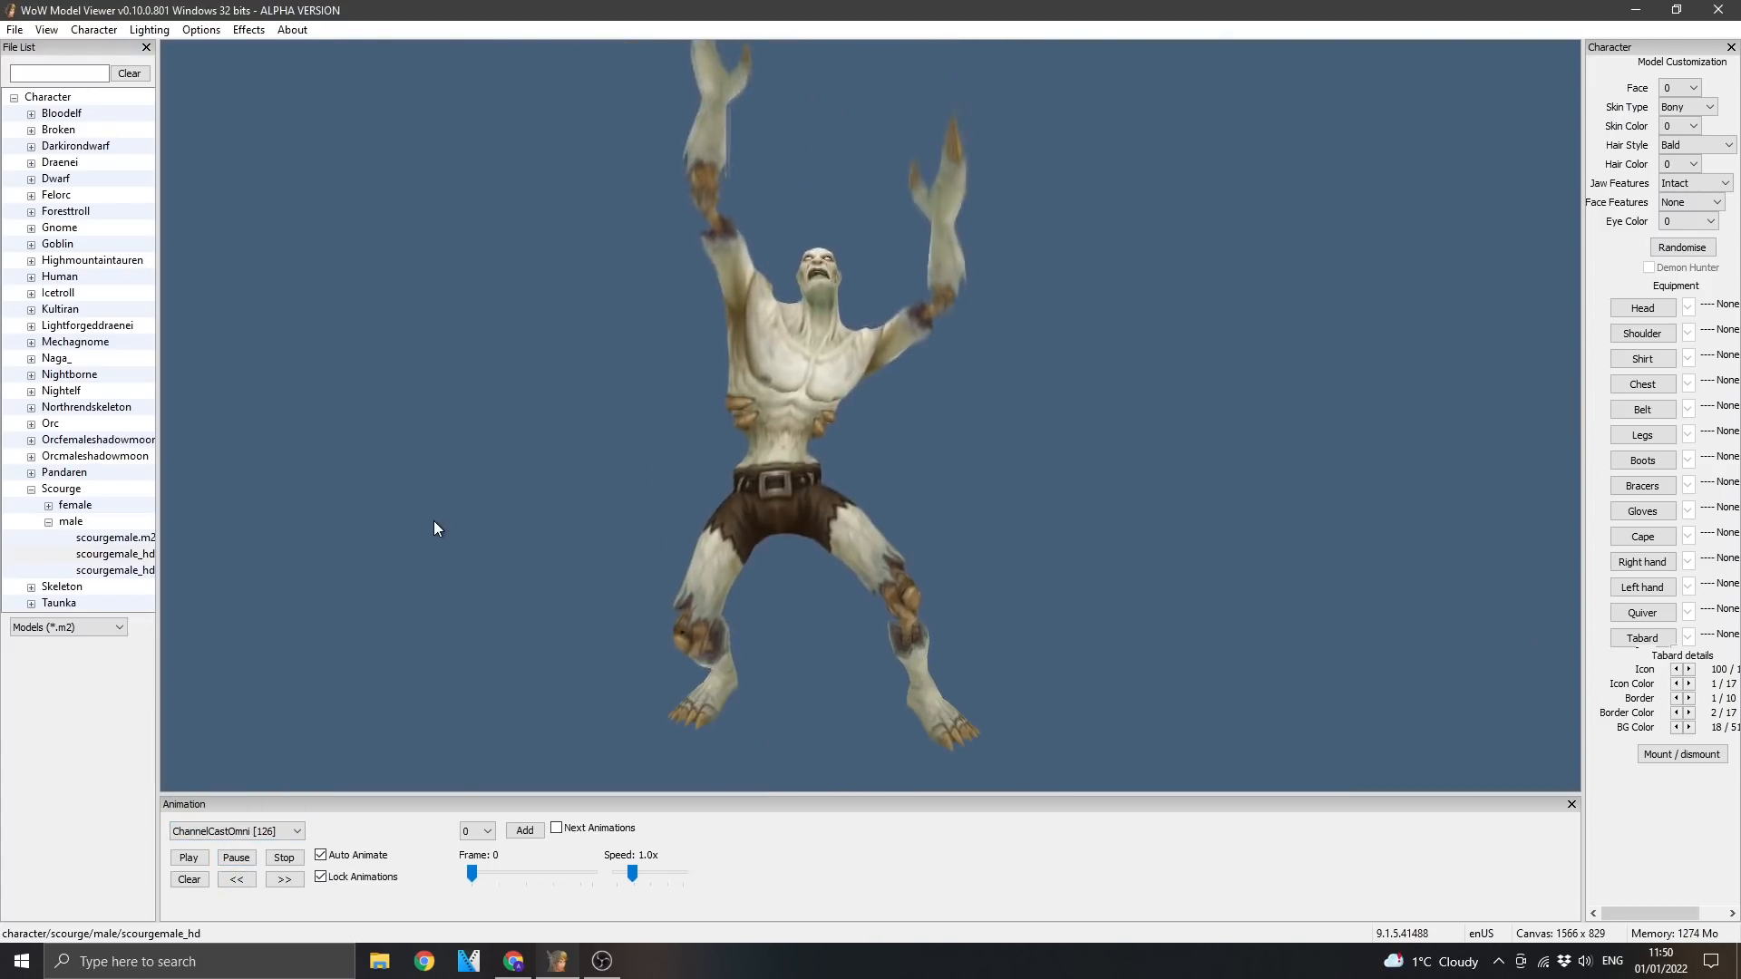
key(Down)
key(Down)
key(Down)
key(Down)
key(Down)
key(Down)
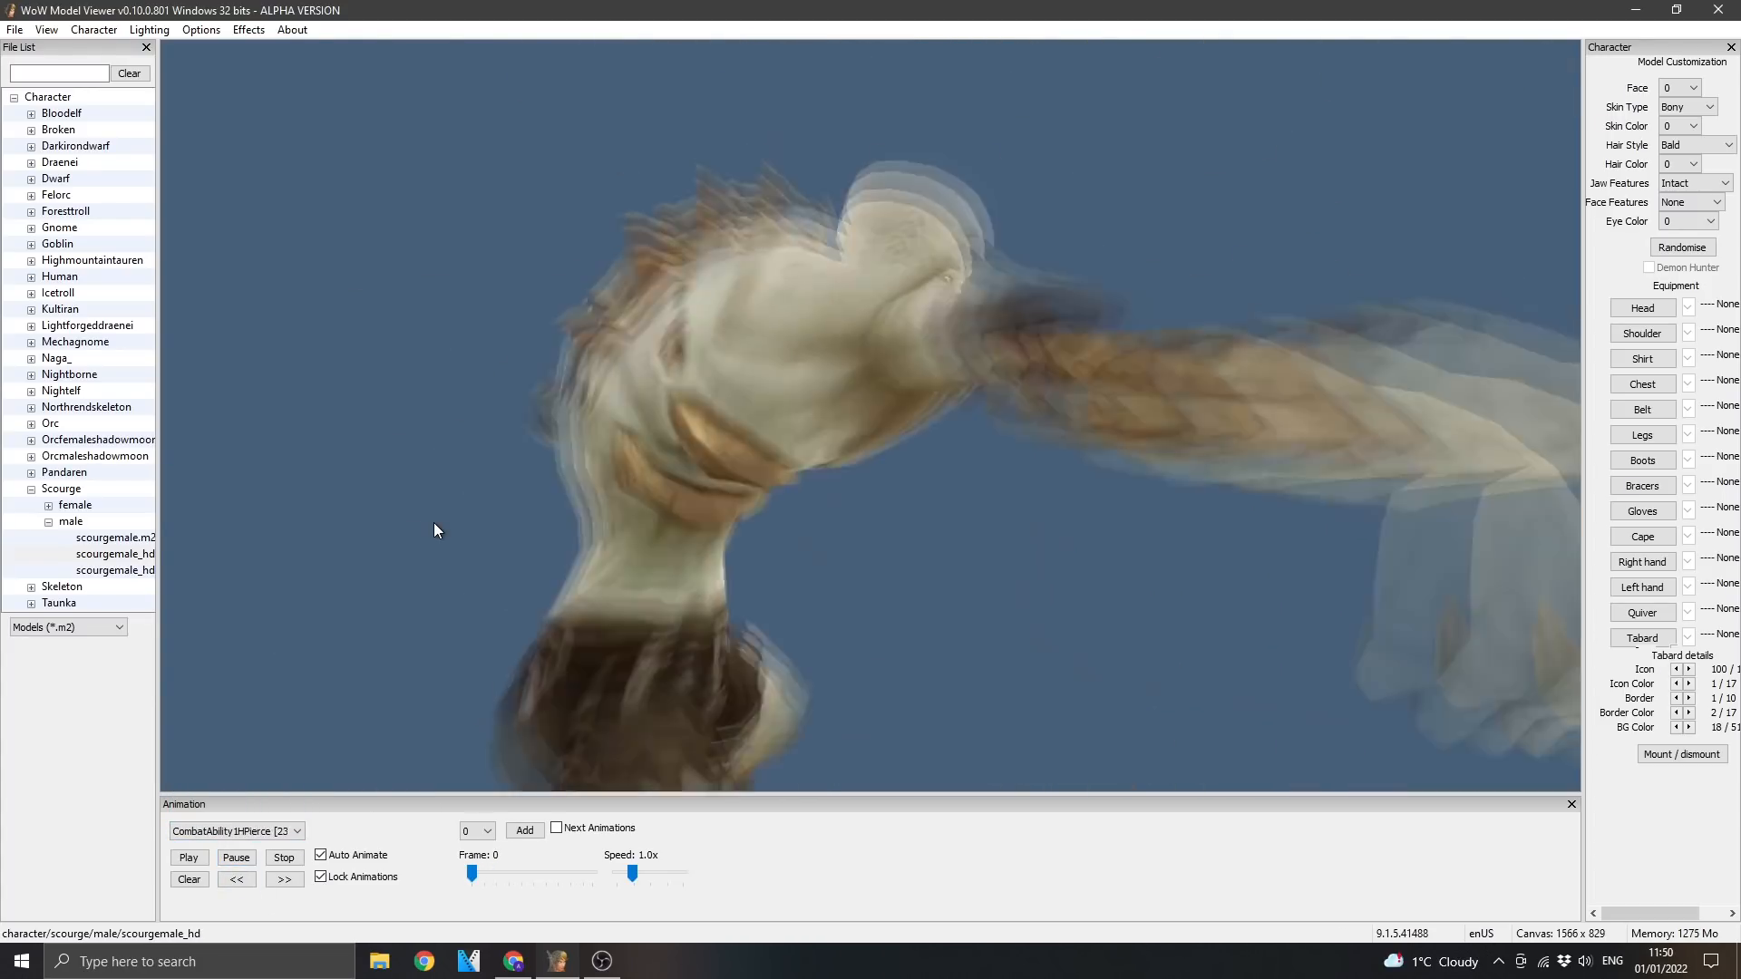
Look further down the animation list and play DruReadySpellCast on the undead male
click(283, 831)
drag(297, 558, 297, 569)
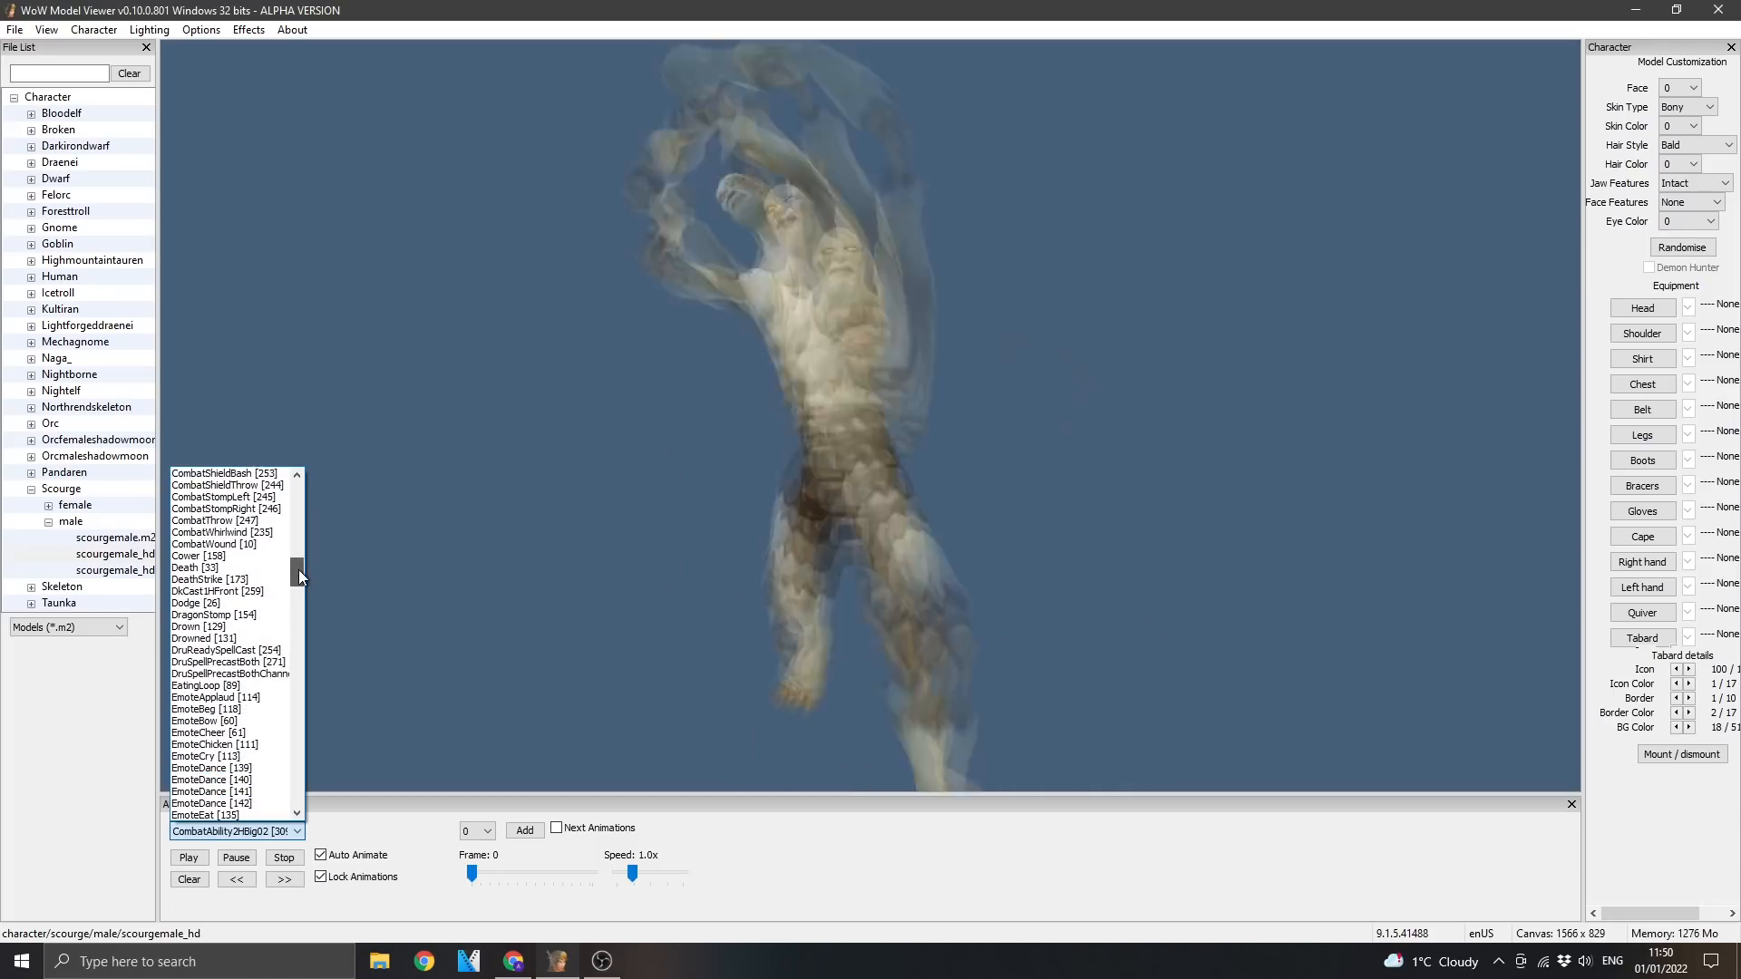
click(249, 650)
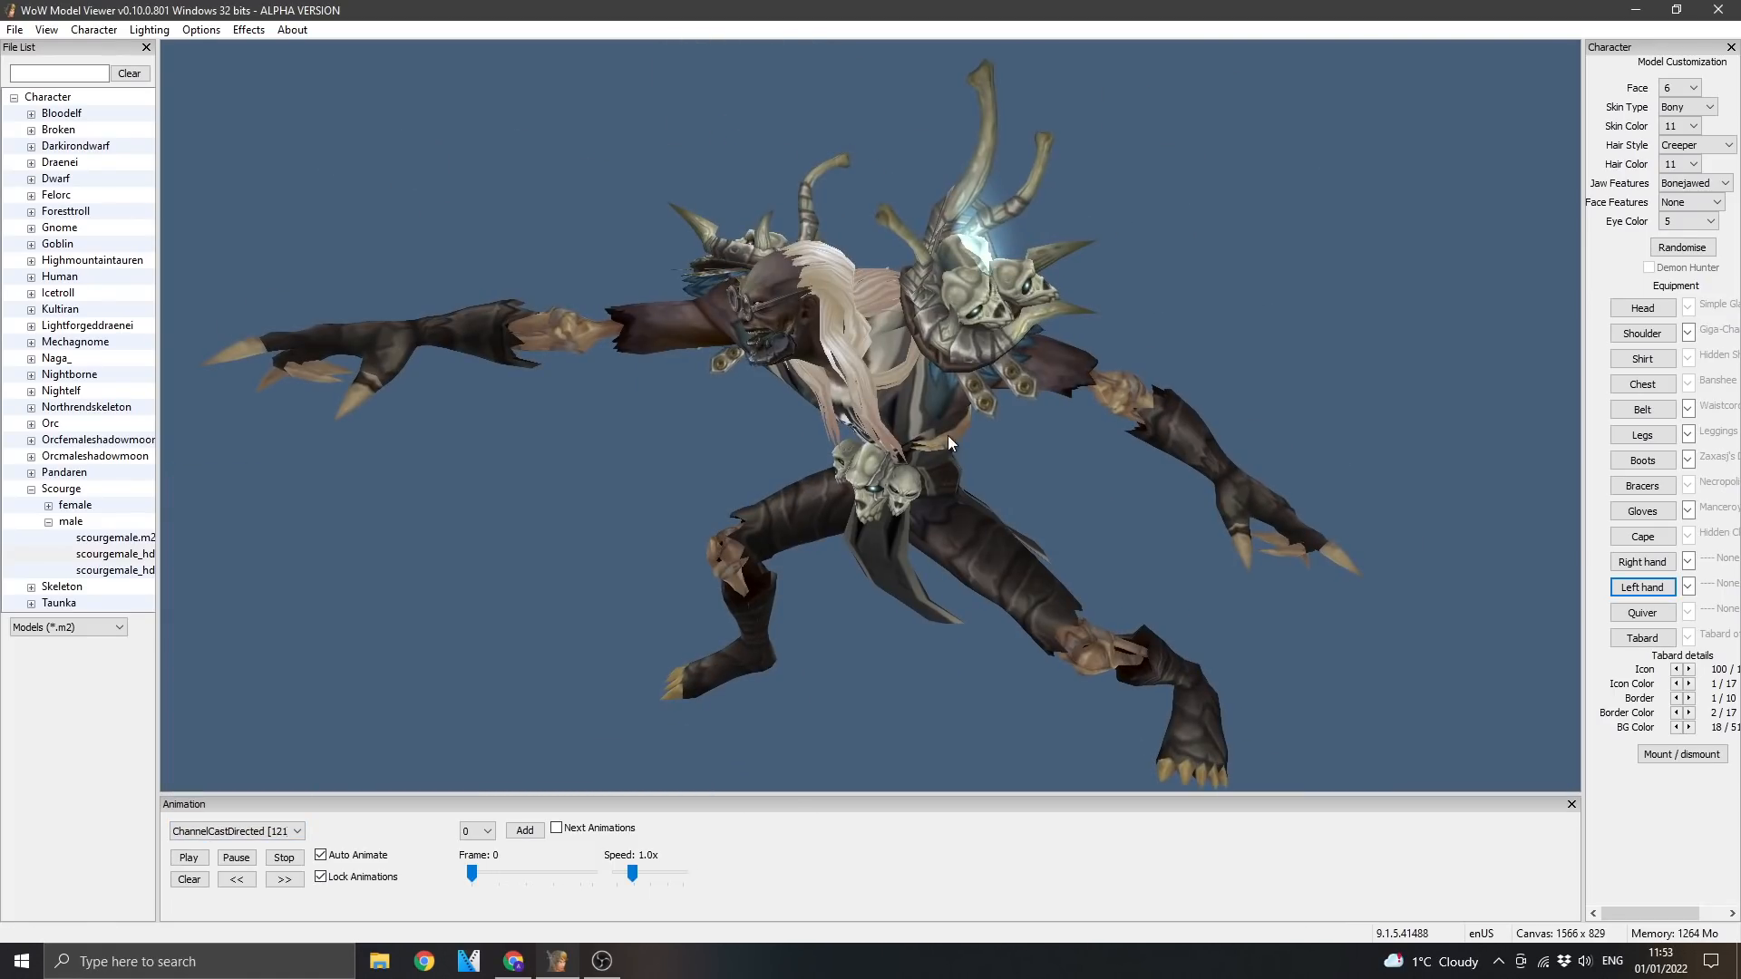
Choose a different pose animation for the fully equipped undead character
click(285, 832)
click(245, 480)
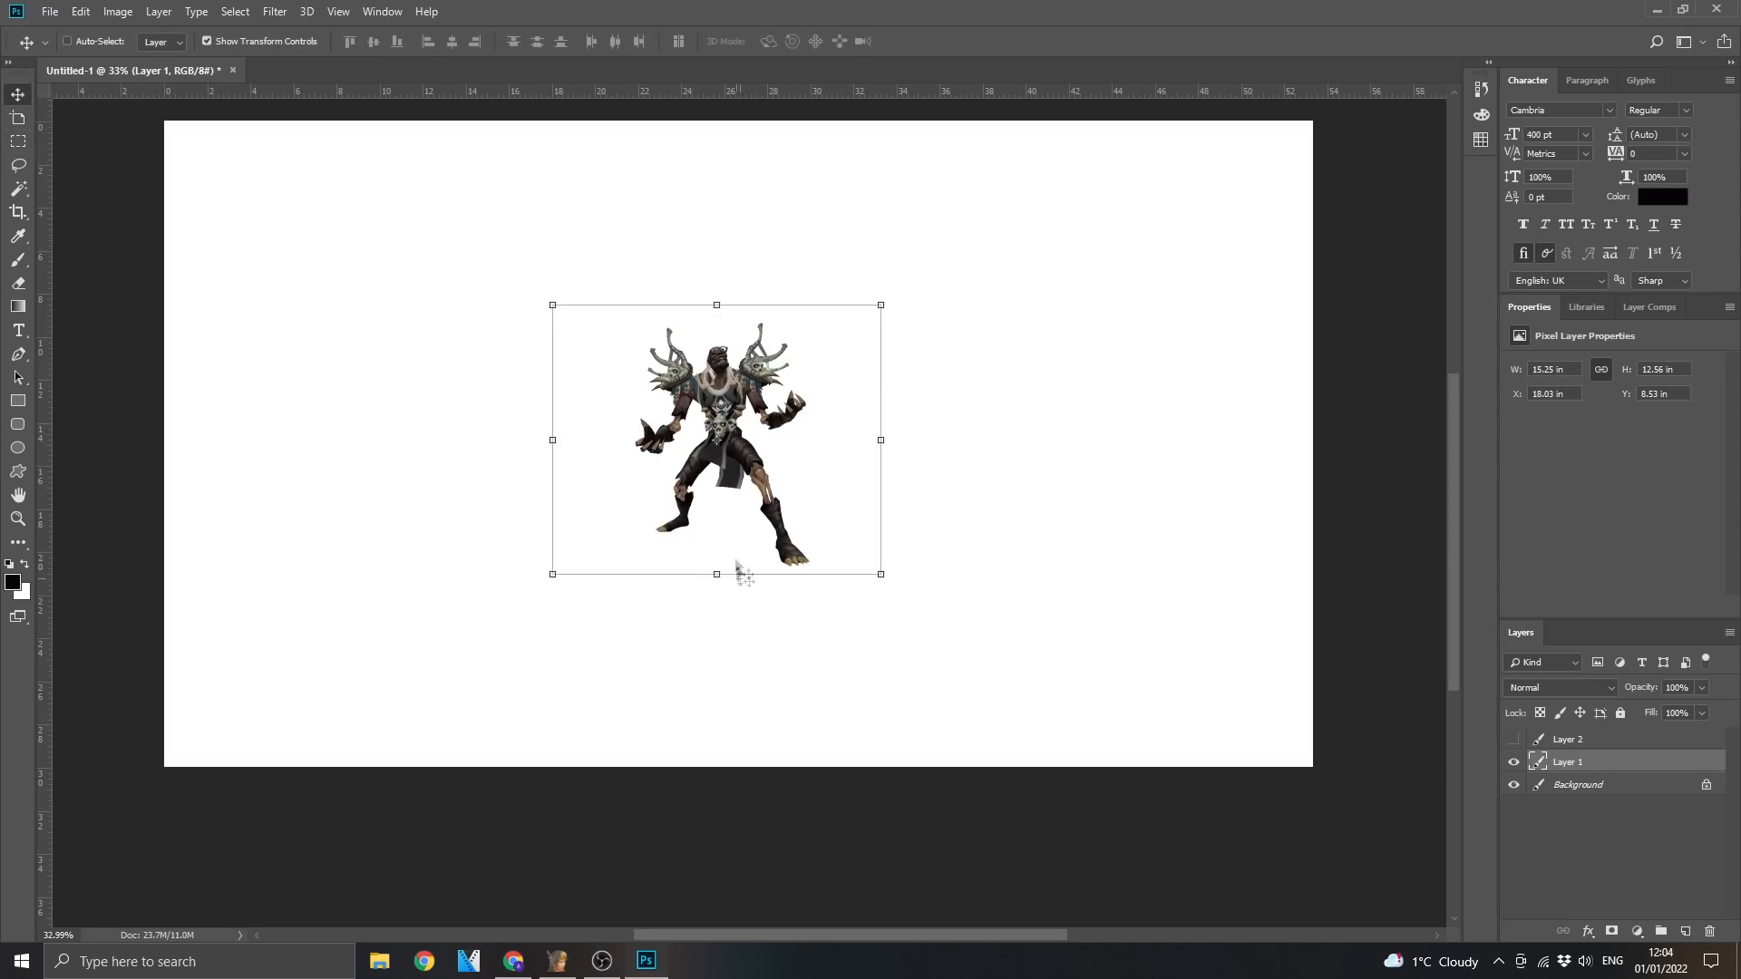
In Photoshop, enlarge the full-body character on Layer 1 to about 36.7 by 30.2 in, nearly filling the canvas
drag(556, 575, 321, 770)
drag(883, 303, 1168, 116)
scroll(859, 484, down, 2)
drag(405, 721, 400, 727)
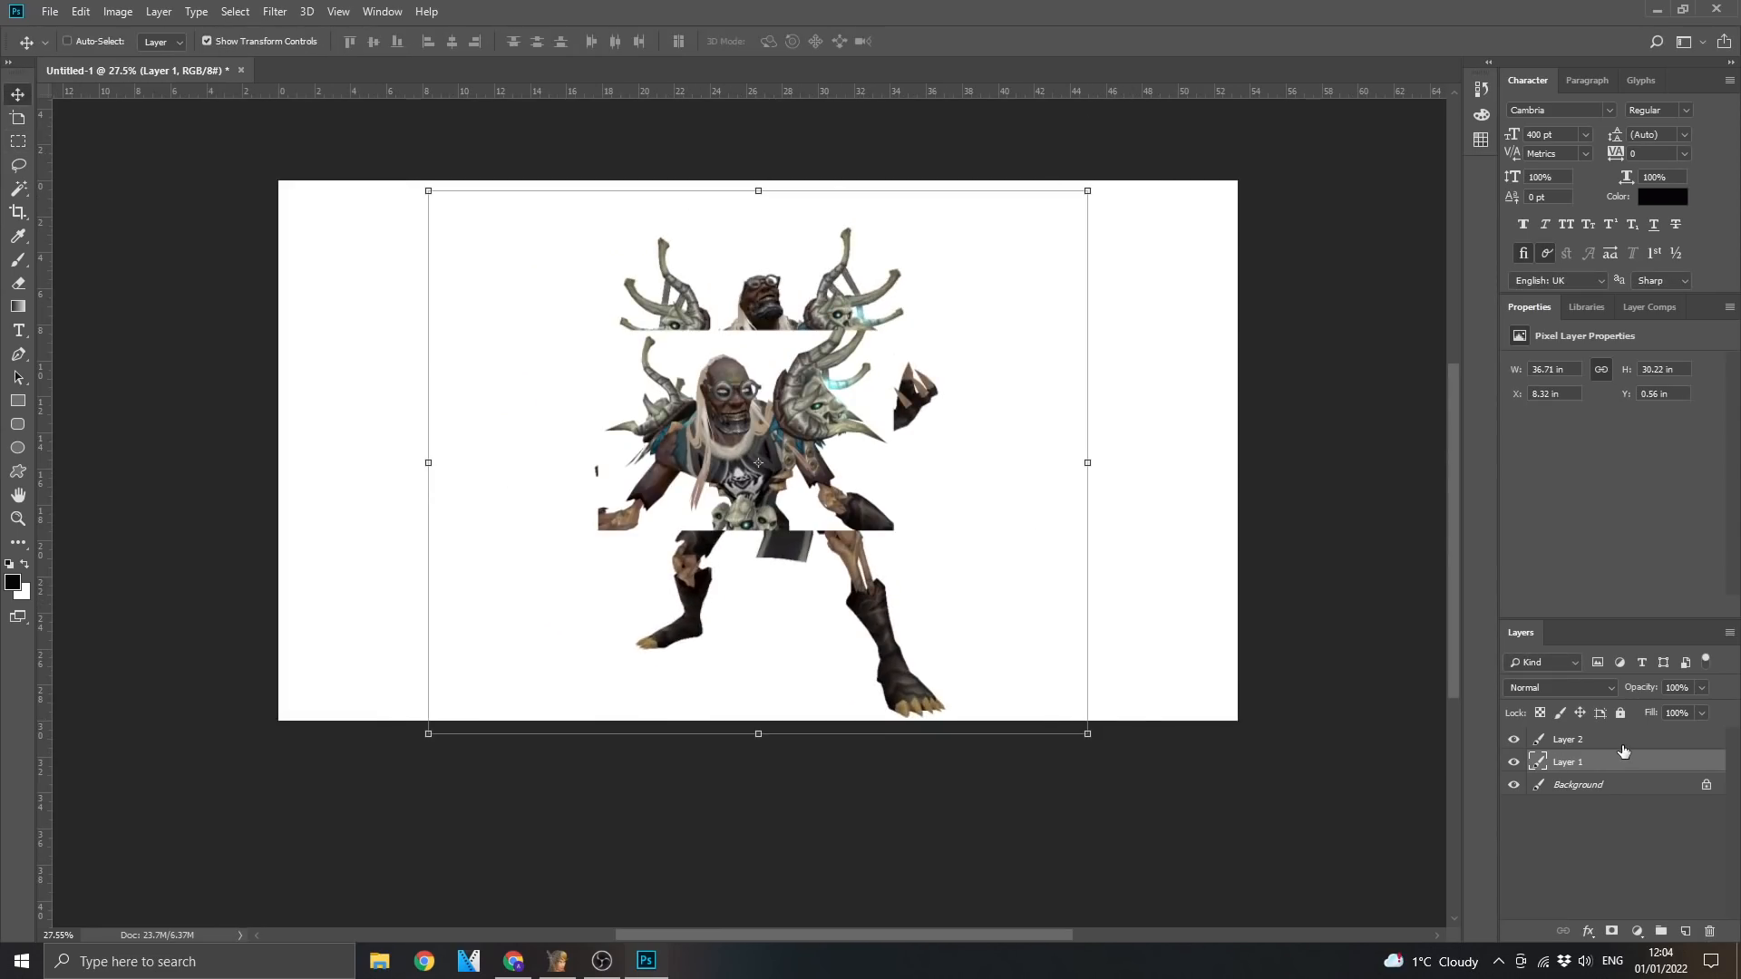
Select Layer 2's white background with the Magic Wand and align the semi-transparent upper body over the full-body character
click(1619, 744)
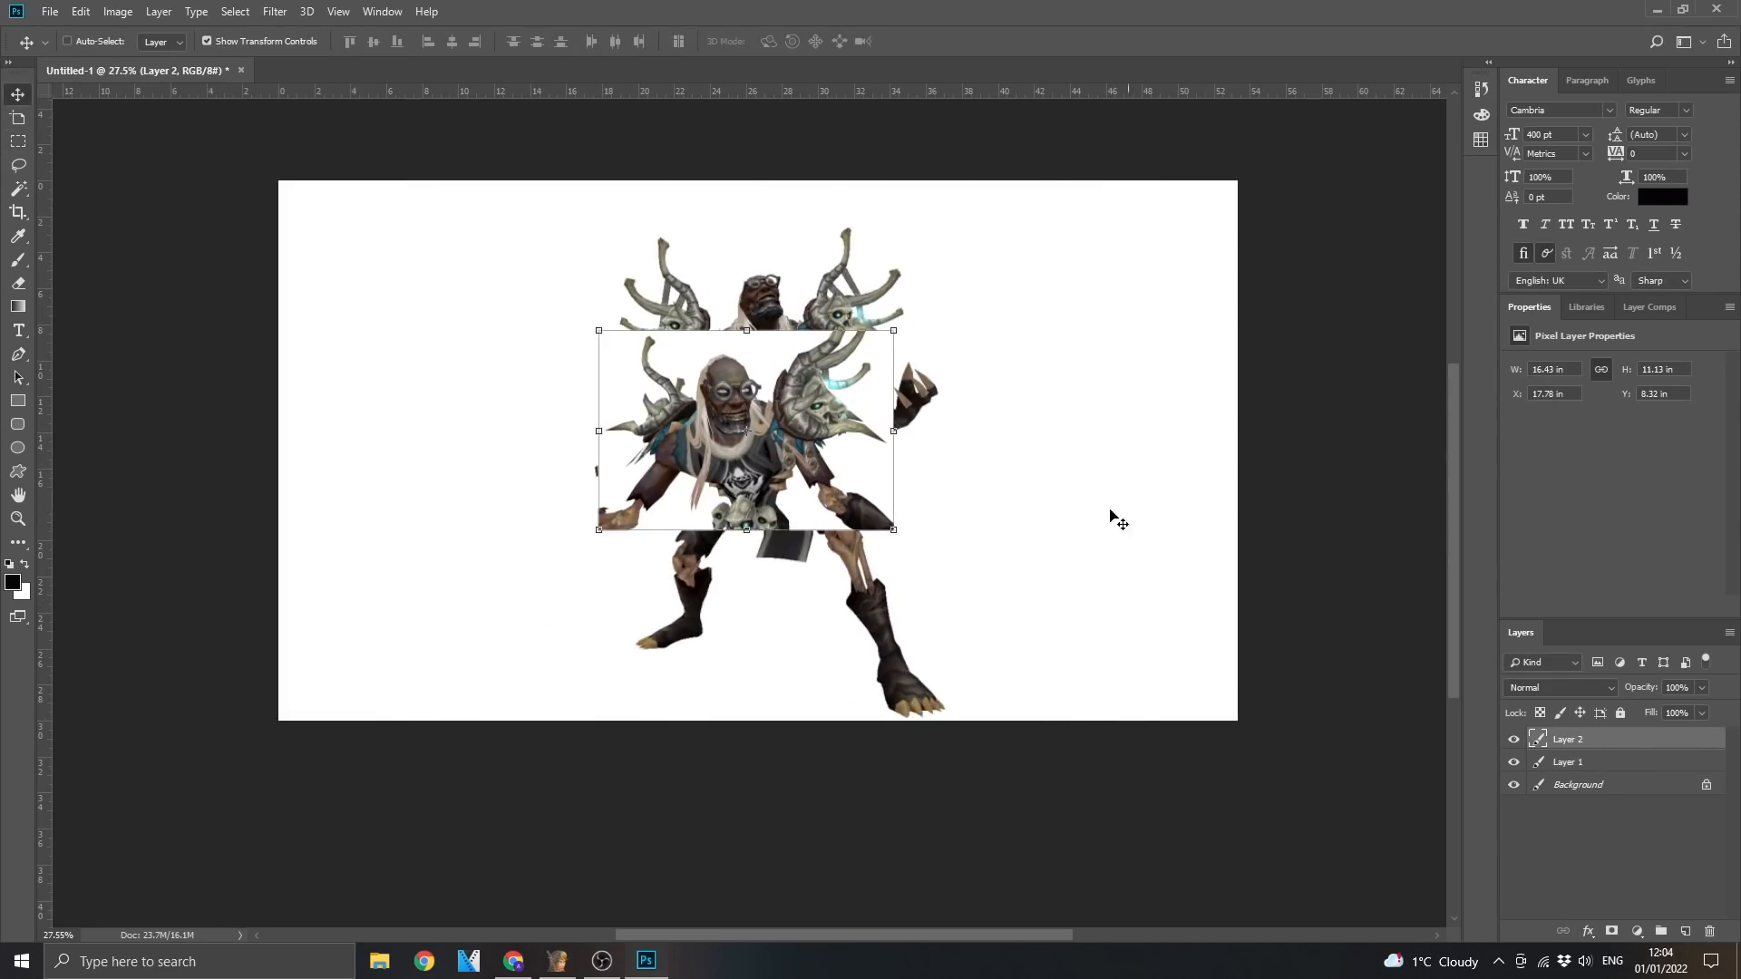
scroll(805, 364, up, 7)
key(w)
click(781, 357)
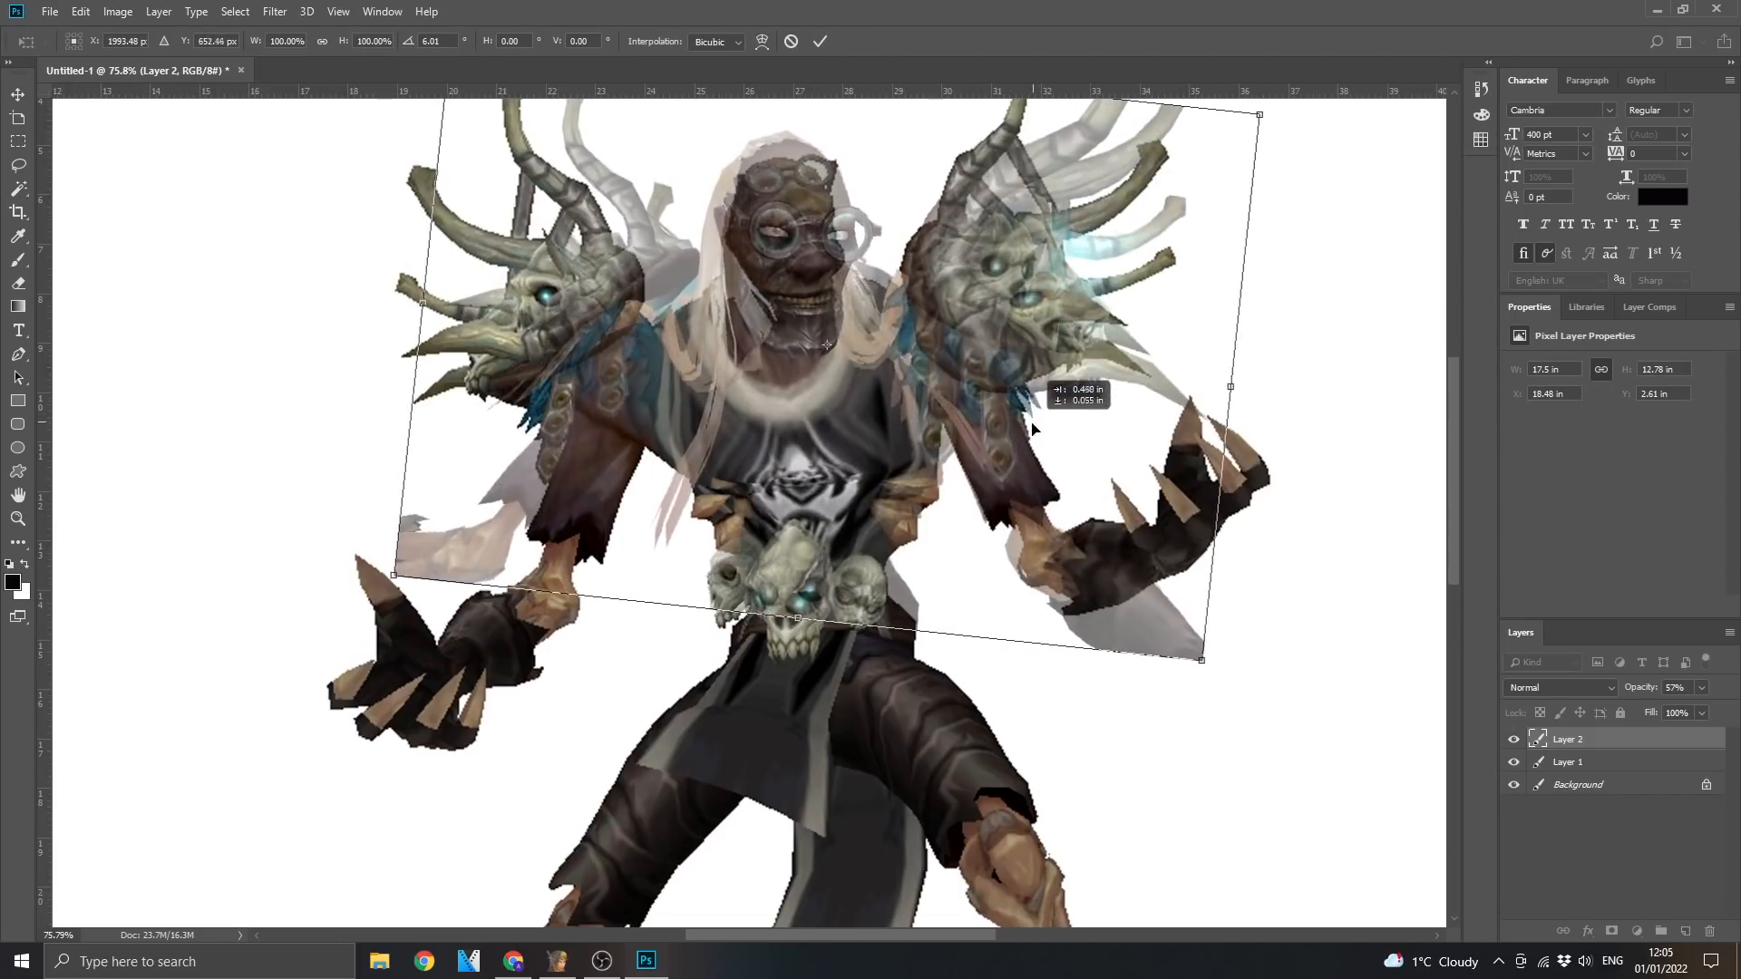
drag(1042, 389, 1188, 624)
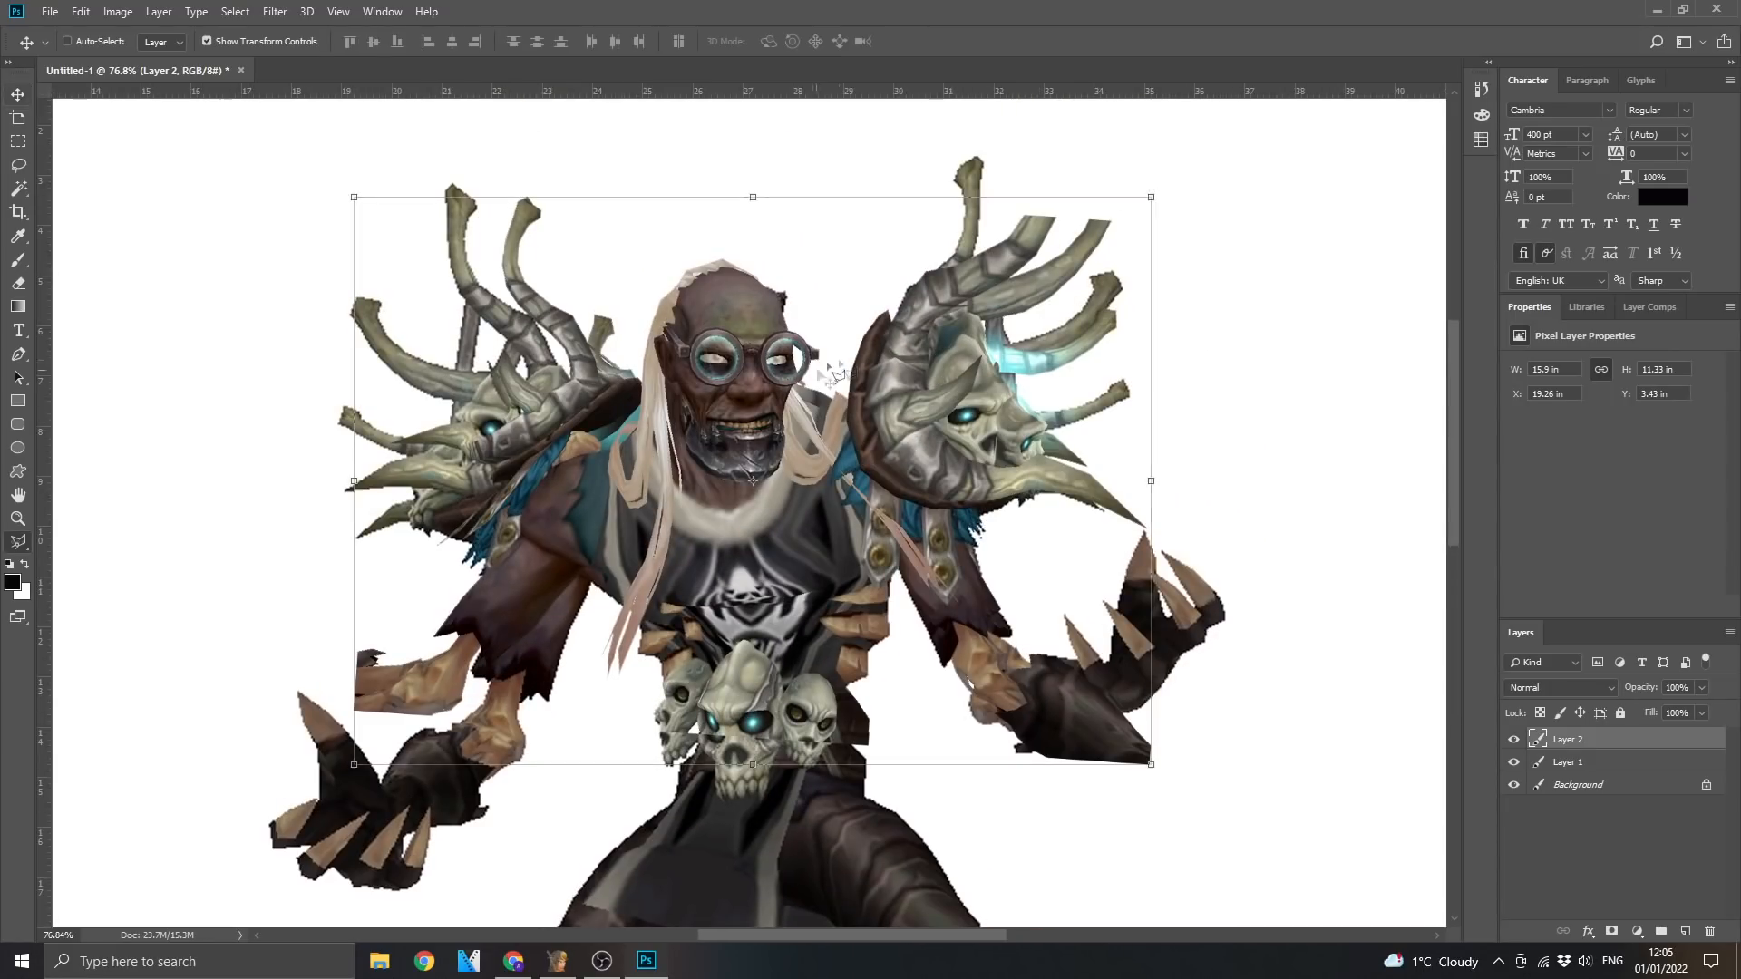
Trim Layer 2 down to the head with the Polygonal Lasso and settle it on the full-body character
click(845, 360)
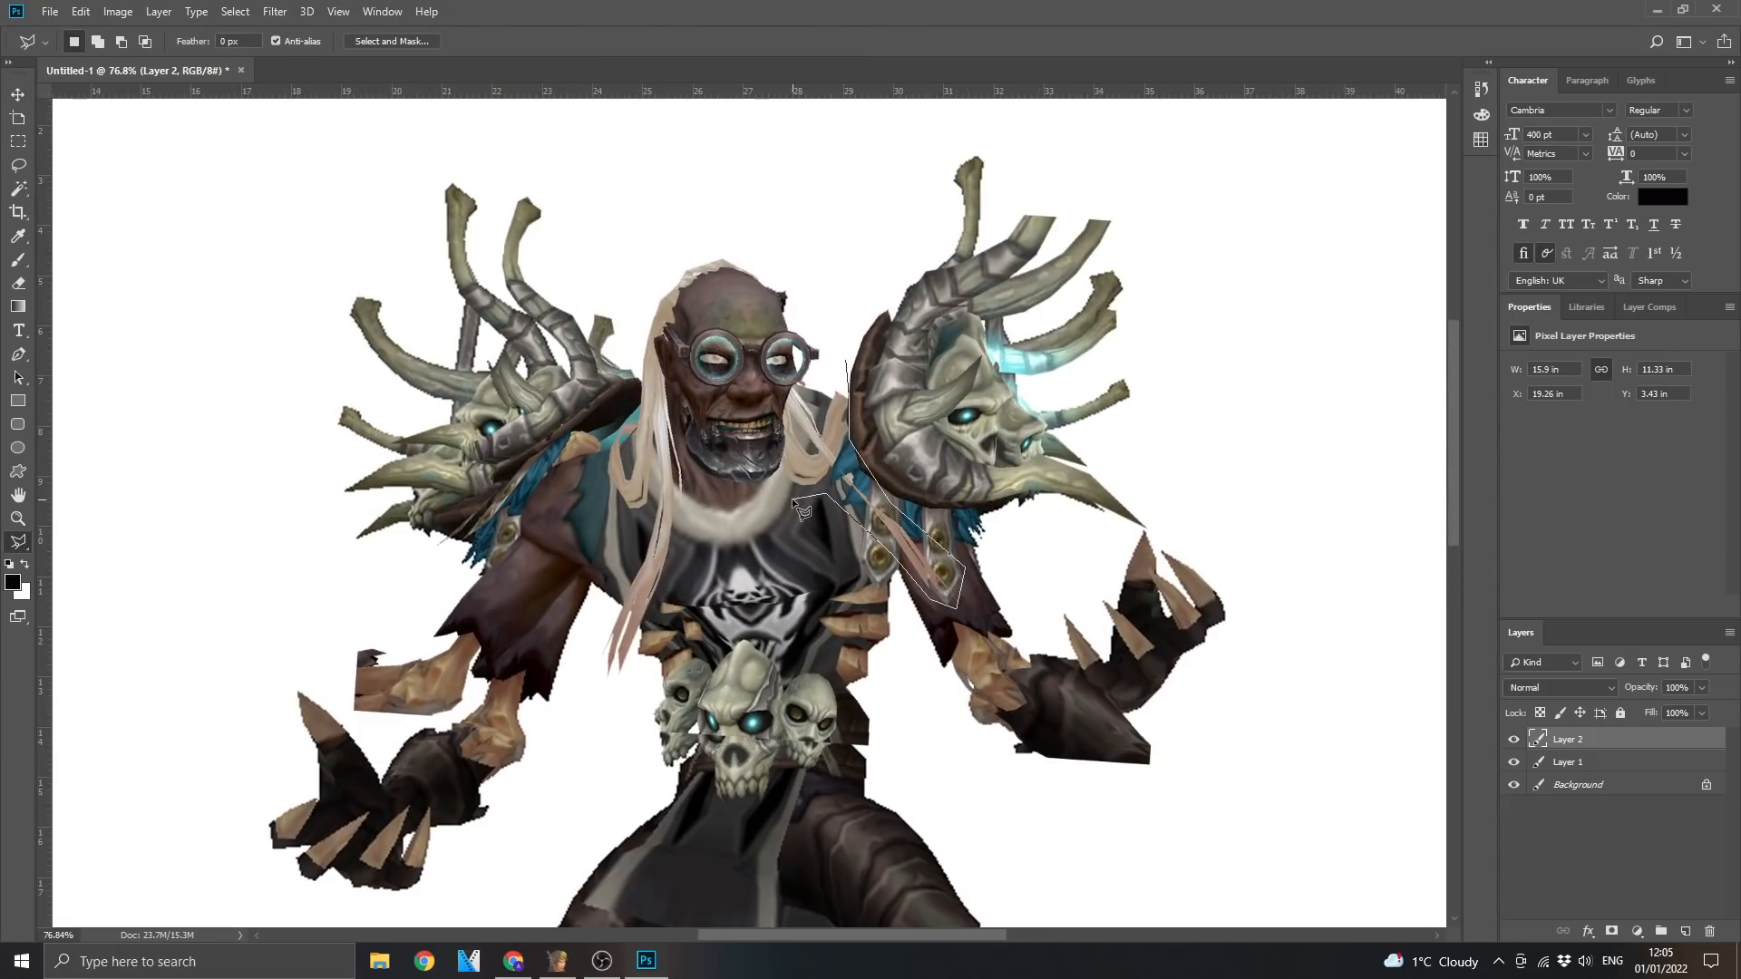
click(241, 280)
click(226, 738)
click(1166, 816)
click(1282, 350)
click(1282, 187)
click(1166, 136)
click(844, 171)
key(Escape)
scroll(862, 417, down, 8)
scroll(798, 426, up, 10)
mouse_move(752, 467)
mouse_down()
mouse_move(848, 531)
mouse_move(795, 361)
mouse_move(814, 385)
mouse_up()
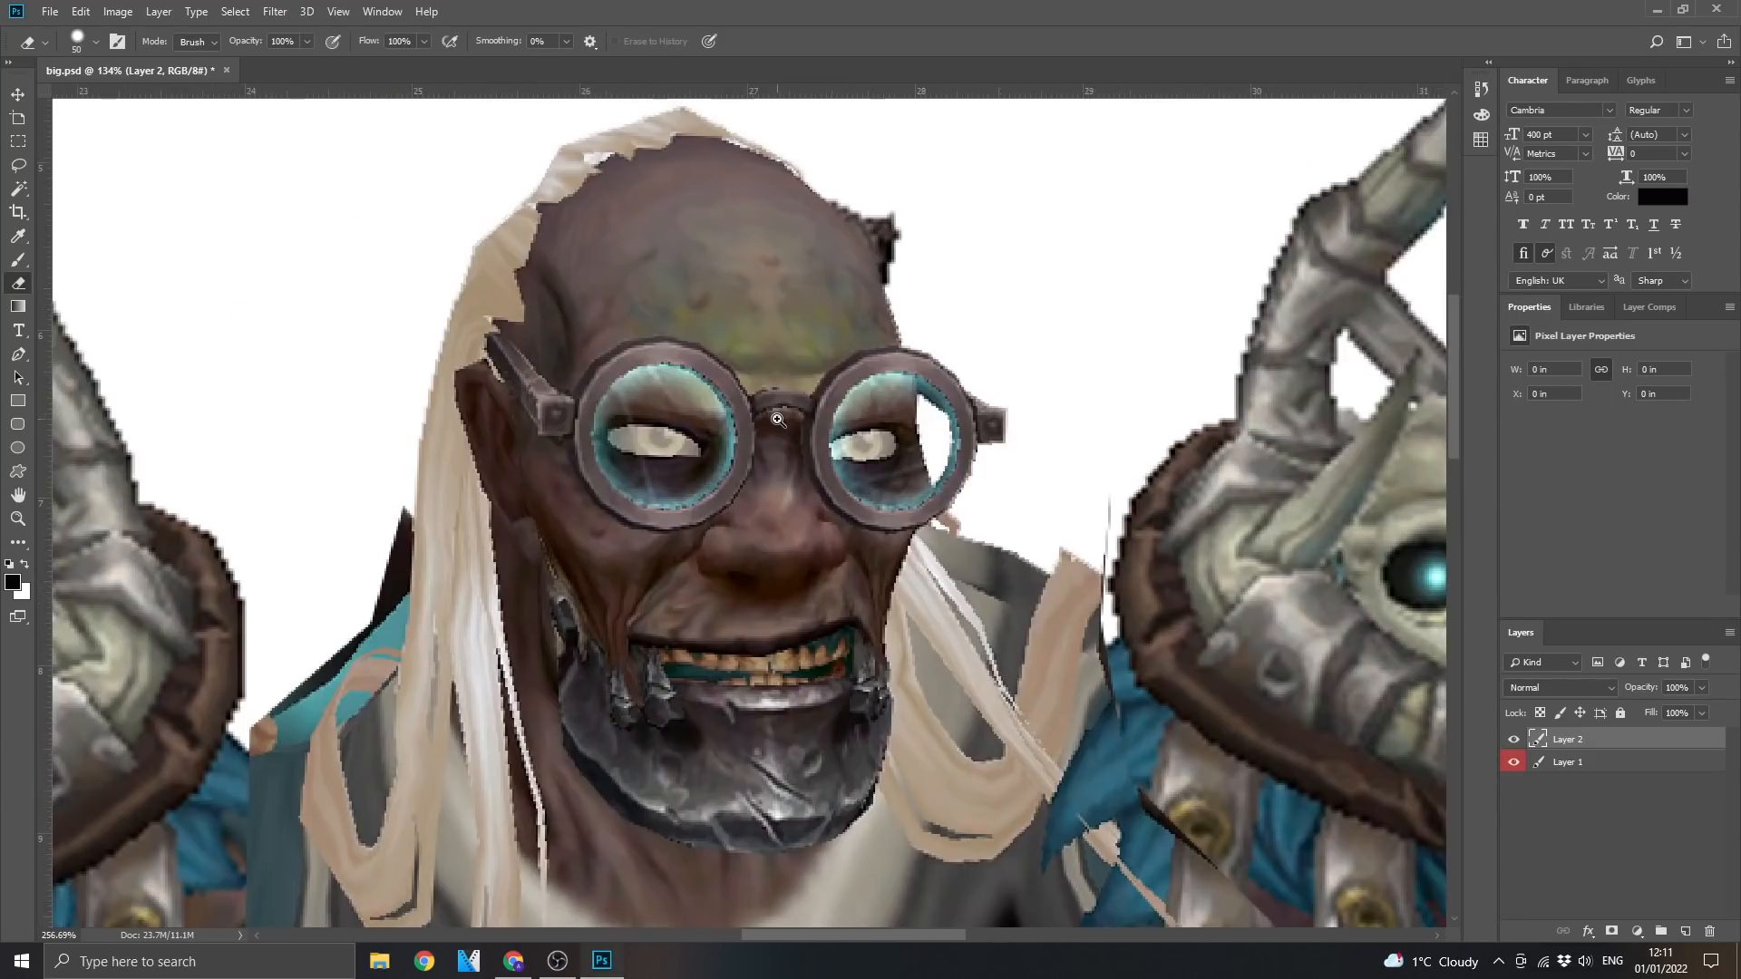
scroll(826, 518, down, 1)
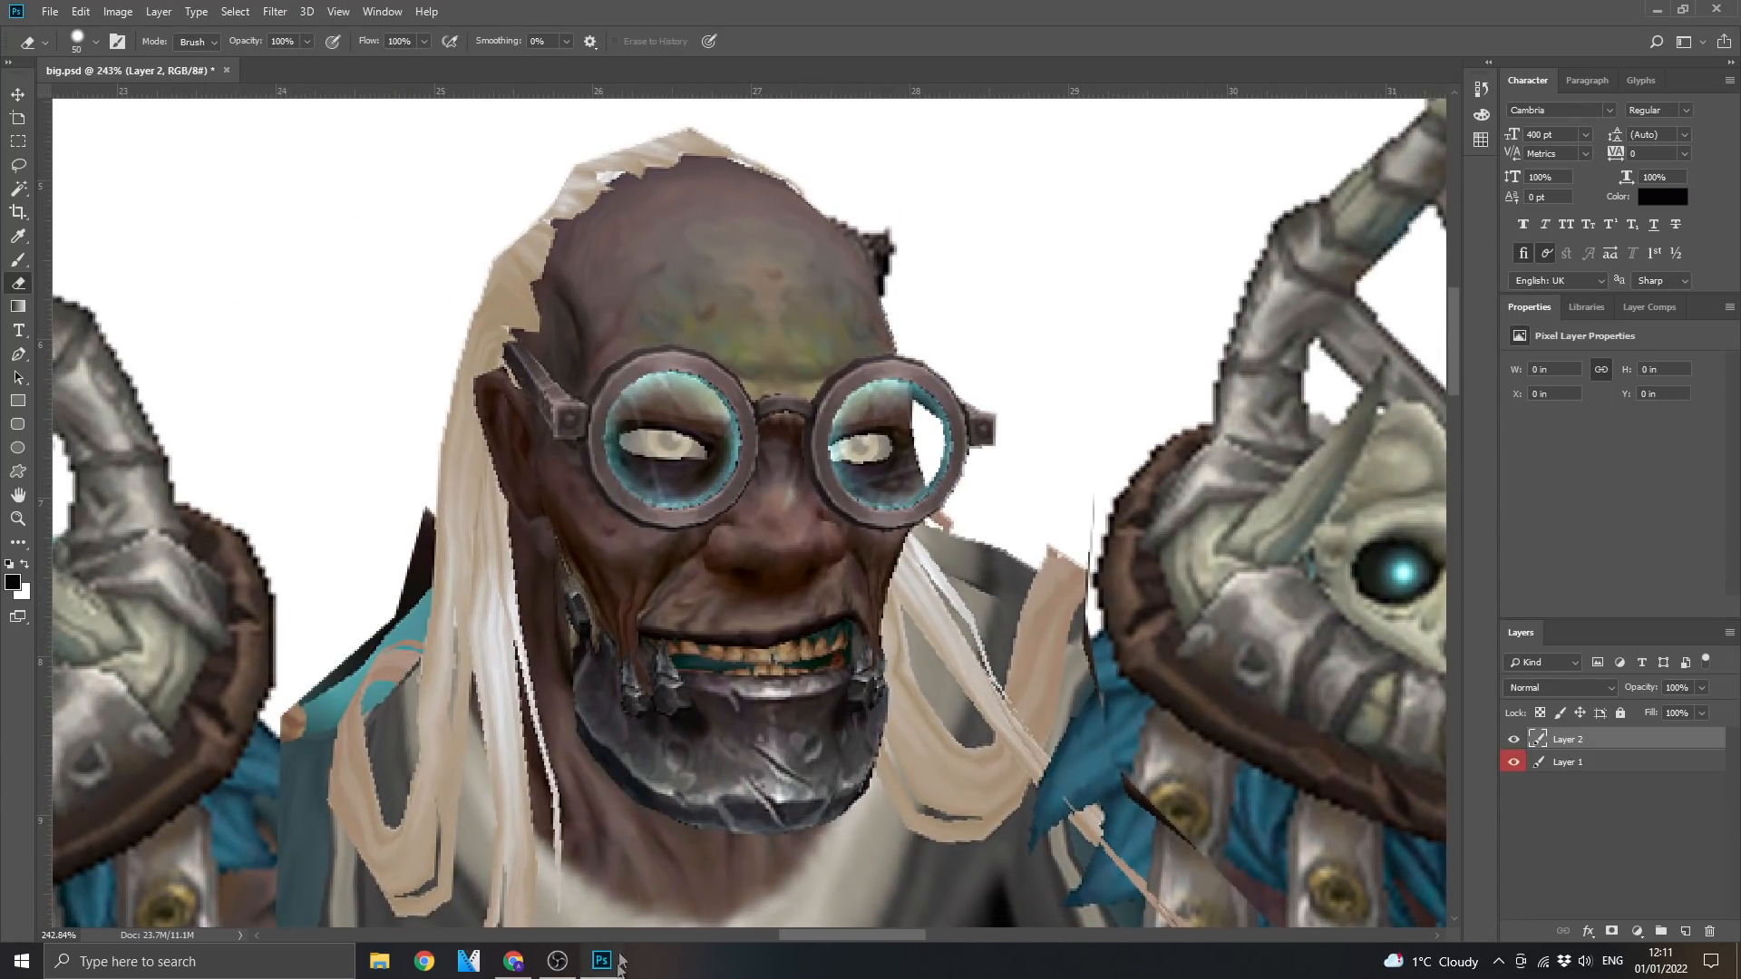
Switch to MetaHuman Creator, remove the character's mustache and open the face Blend settings
click(613, 976)
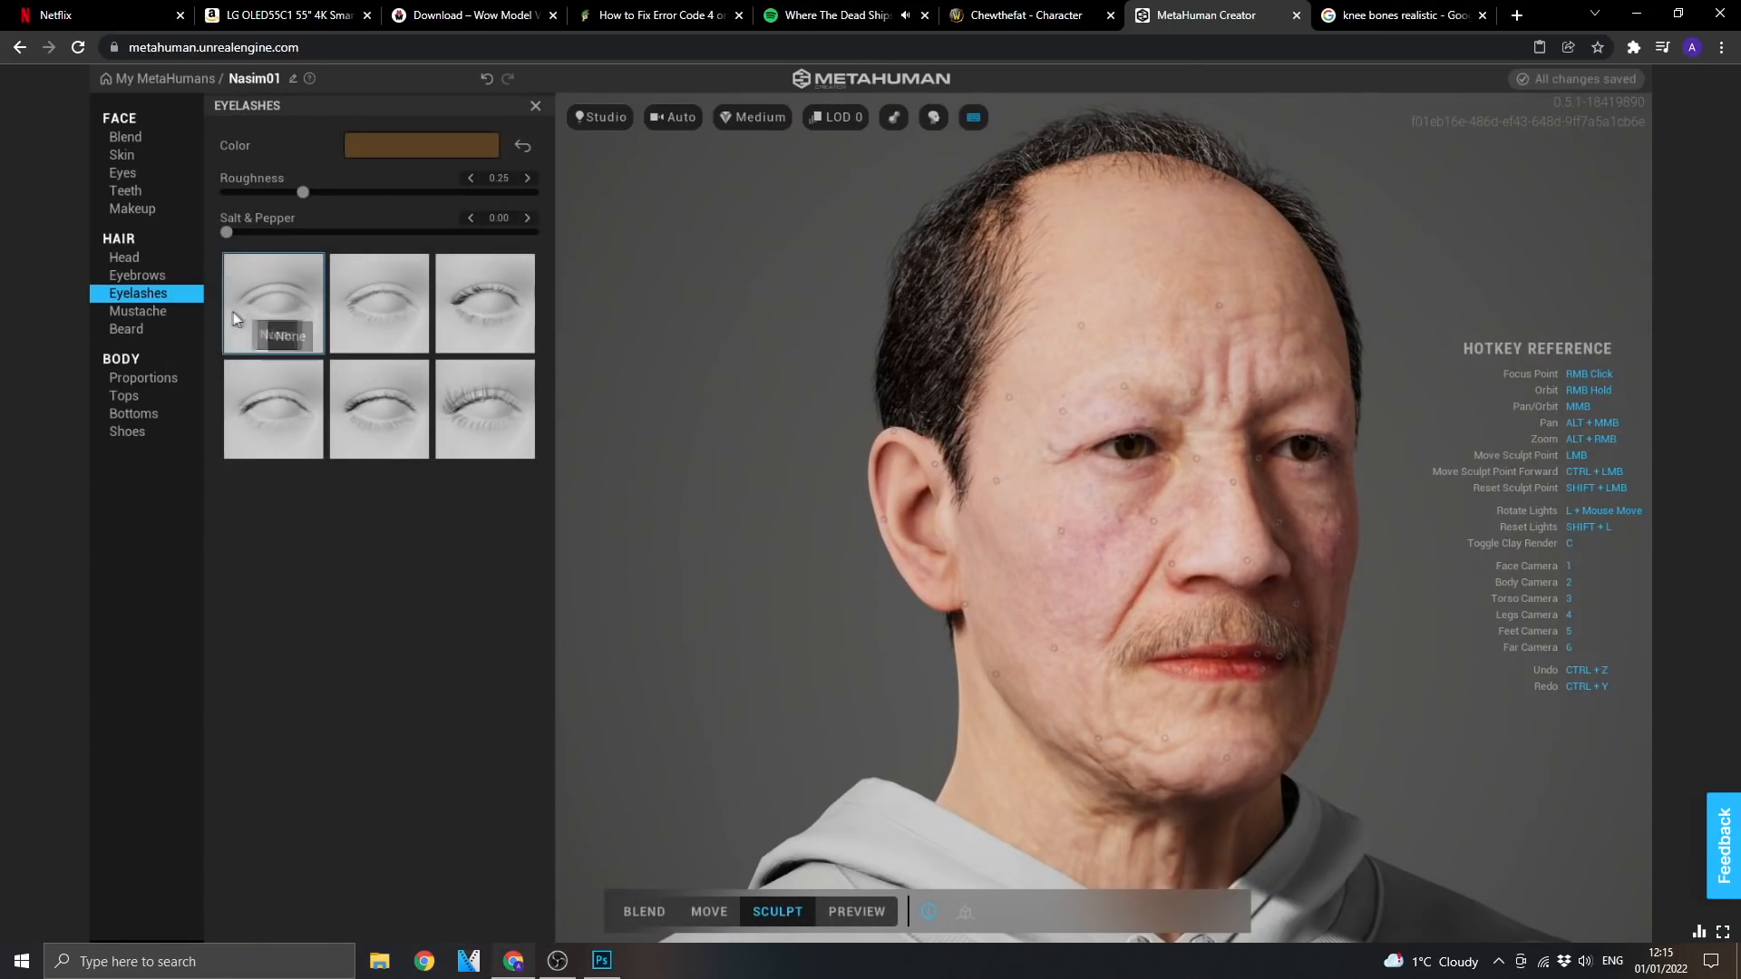
click(146, 329)
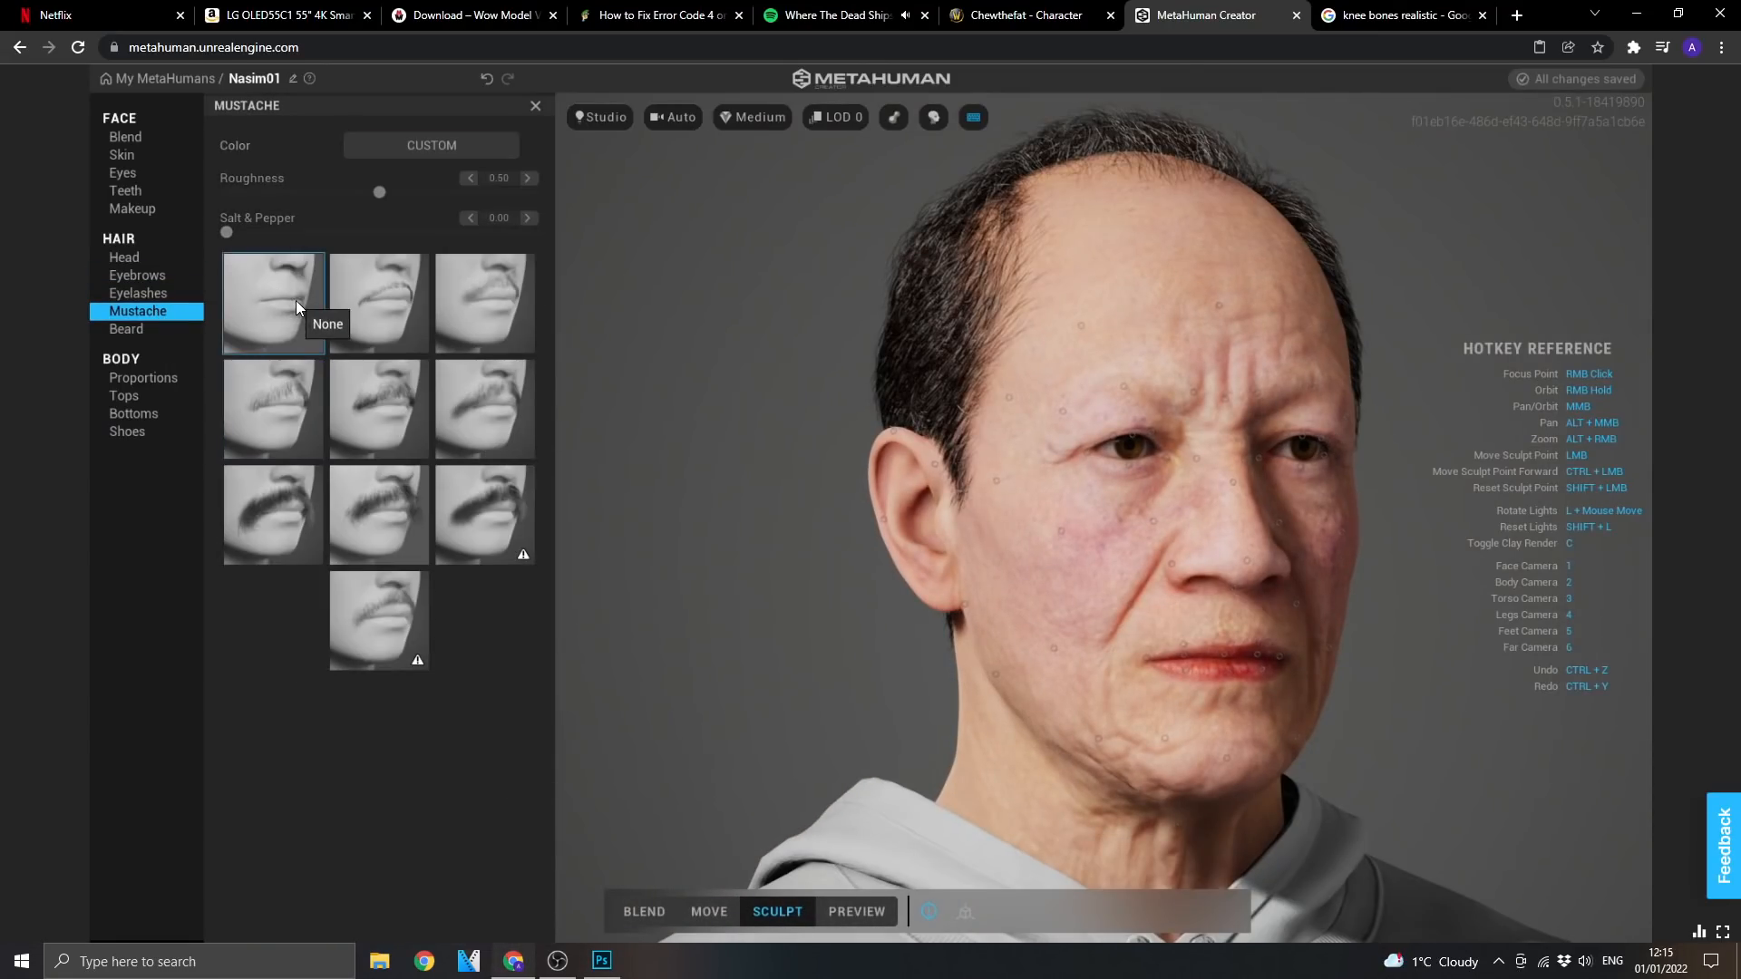
click(160, 377)
click(145, 137)
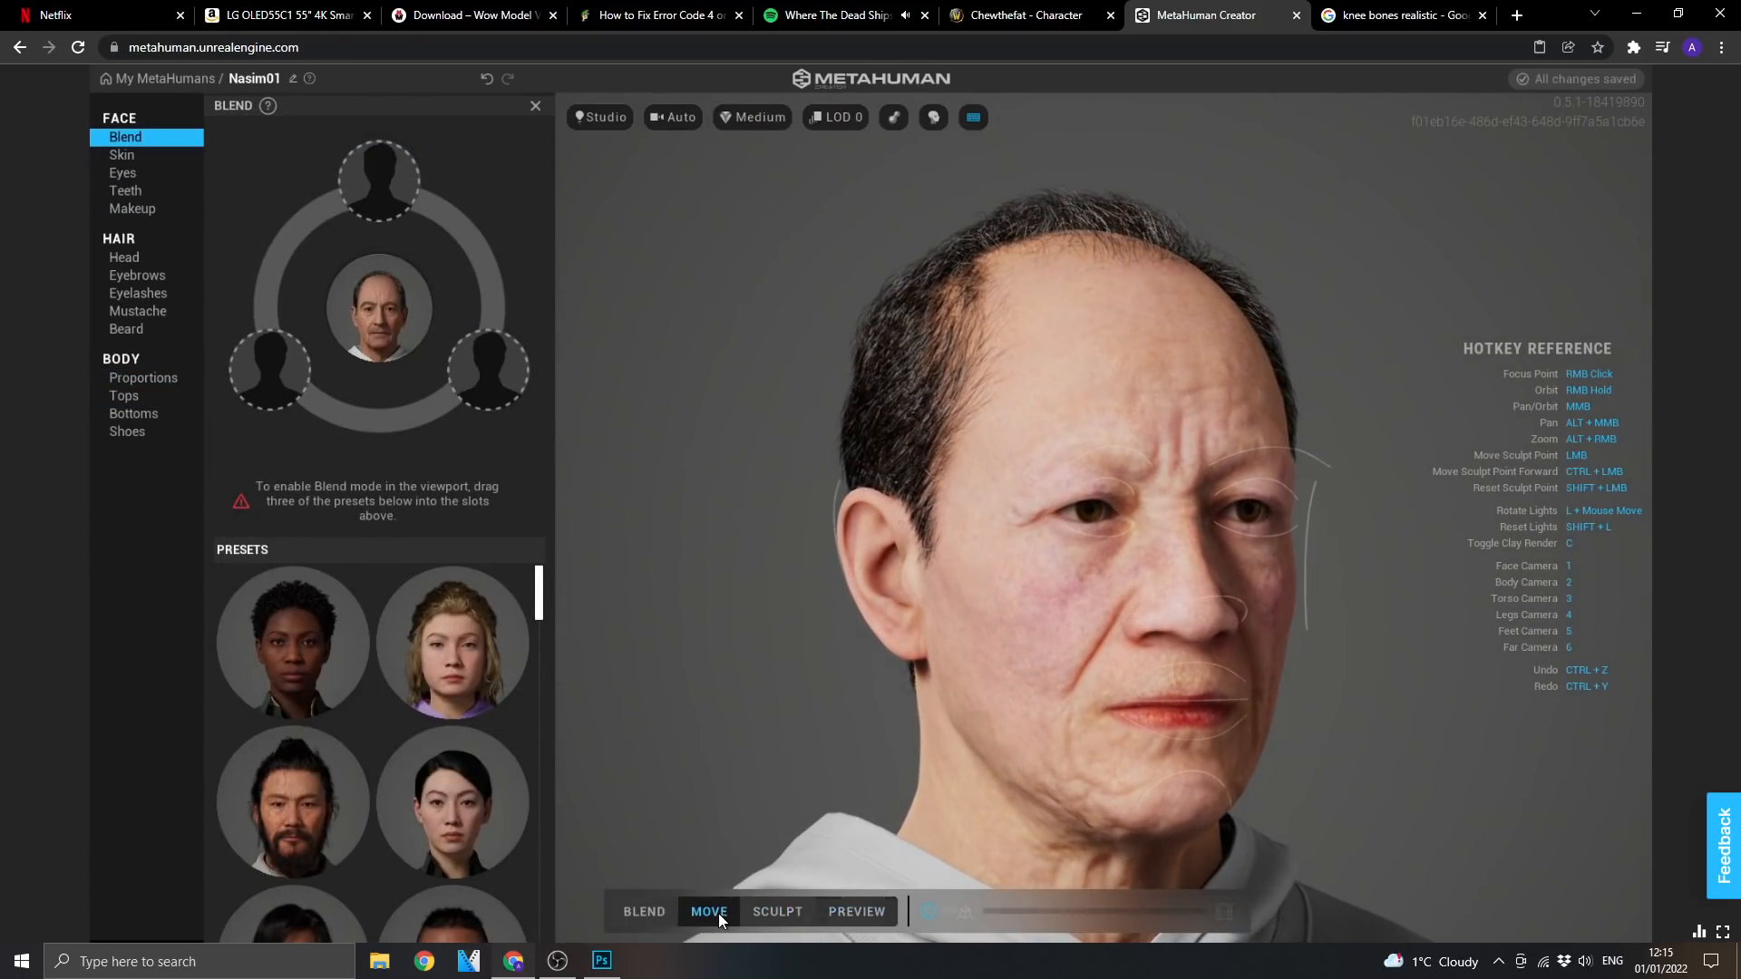
Compare environment lighting presets on the face, settle on Indoor and adjust the light rig rotation
scroll(1262, 593, up, 5)
drag(1262, 593, 1161, 479)
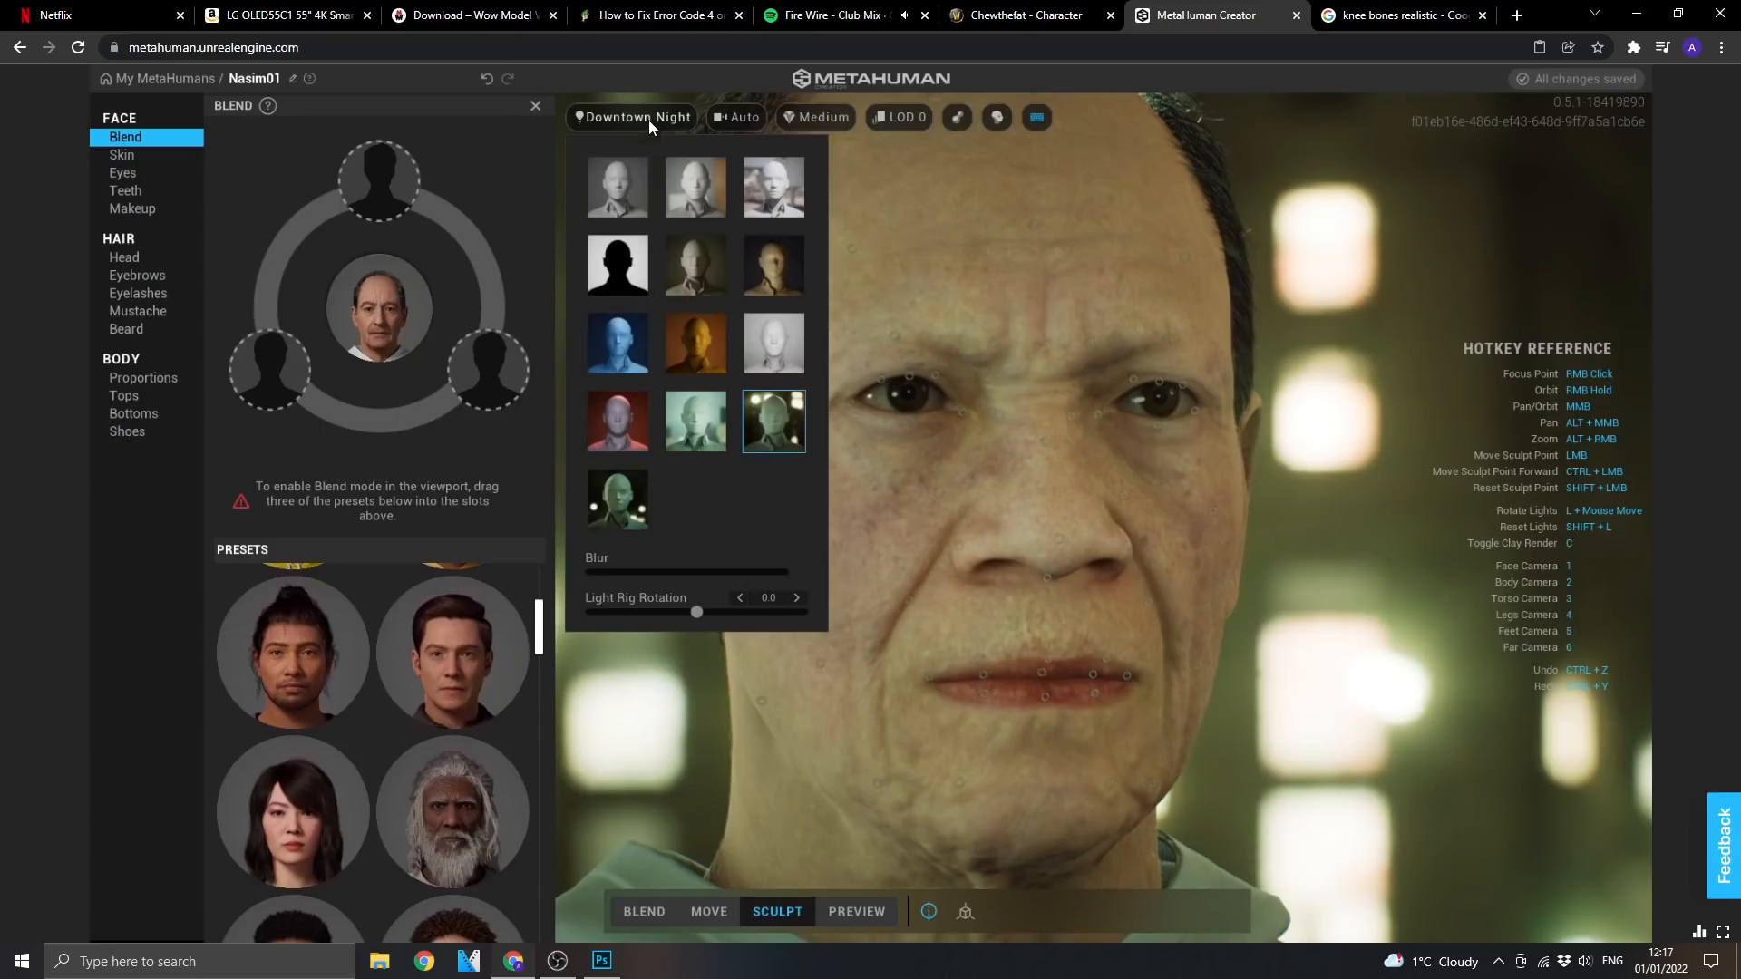
click(759, 202)
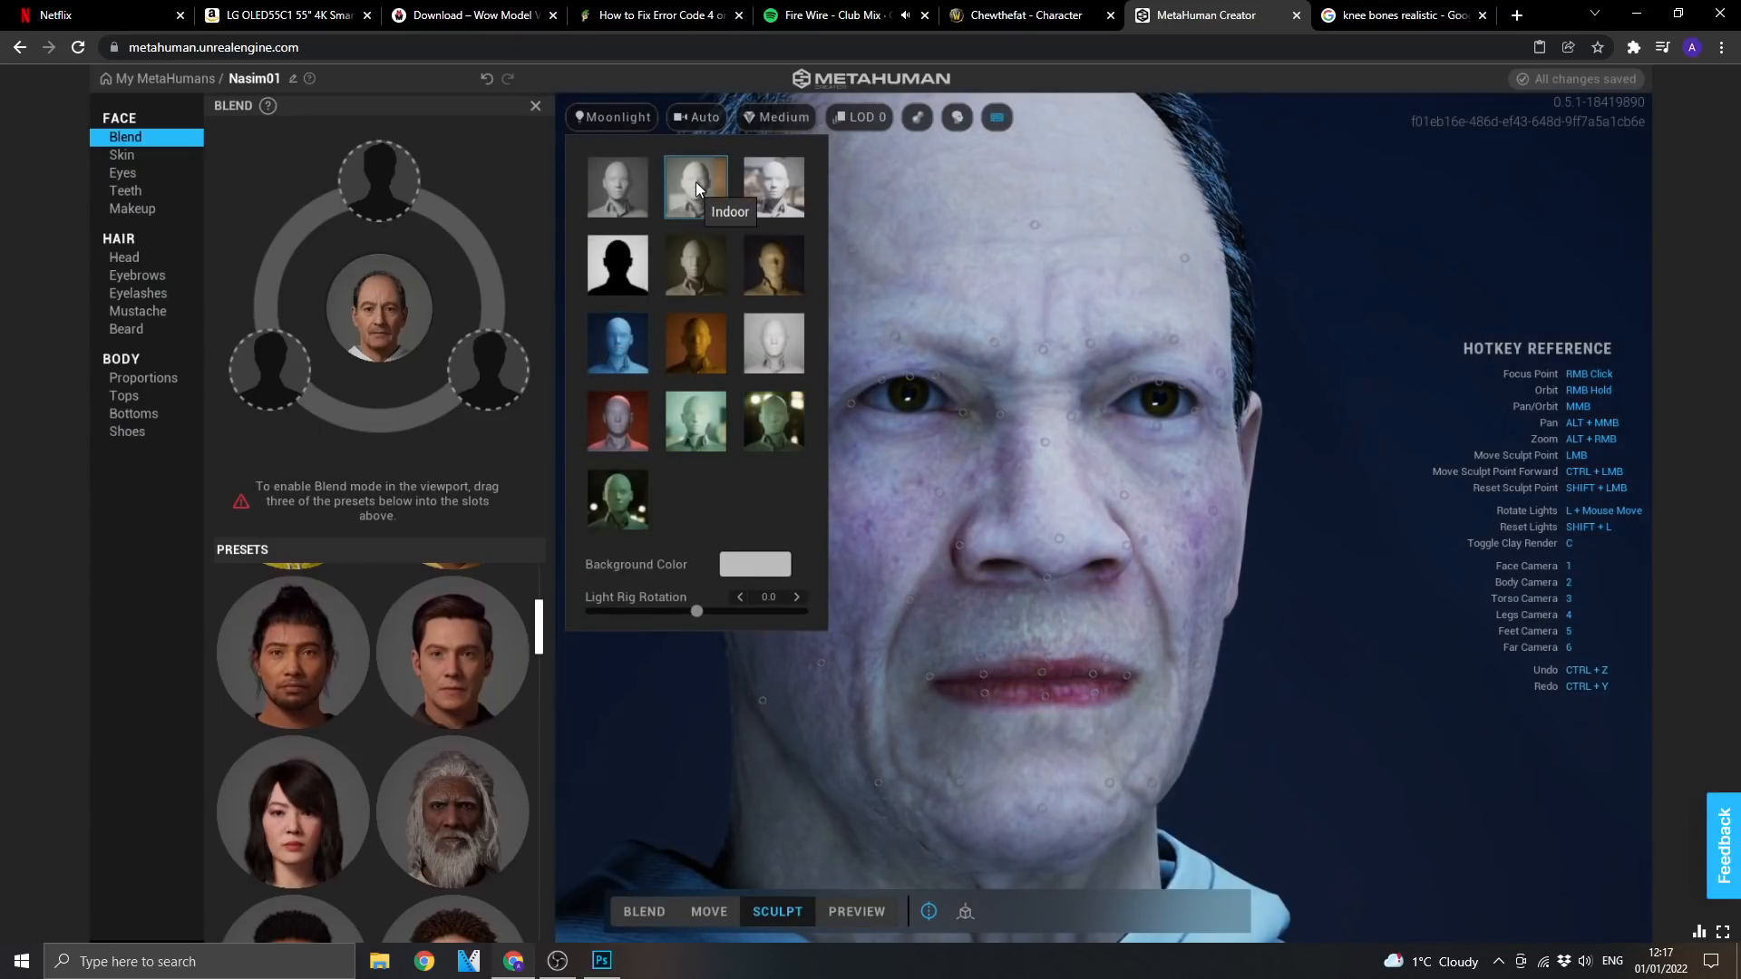
click(695, 185)
click(635, 343)
mouse_move(697, 612)
mouse_down()
mouse_move(662, 612)
mouse_move(711, 614)
mouse_up()
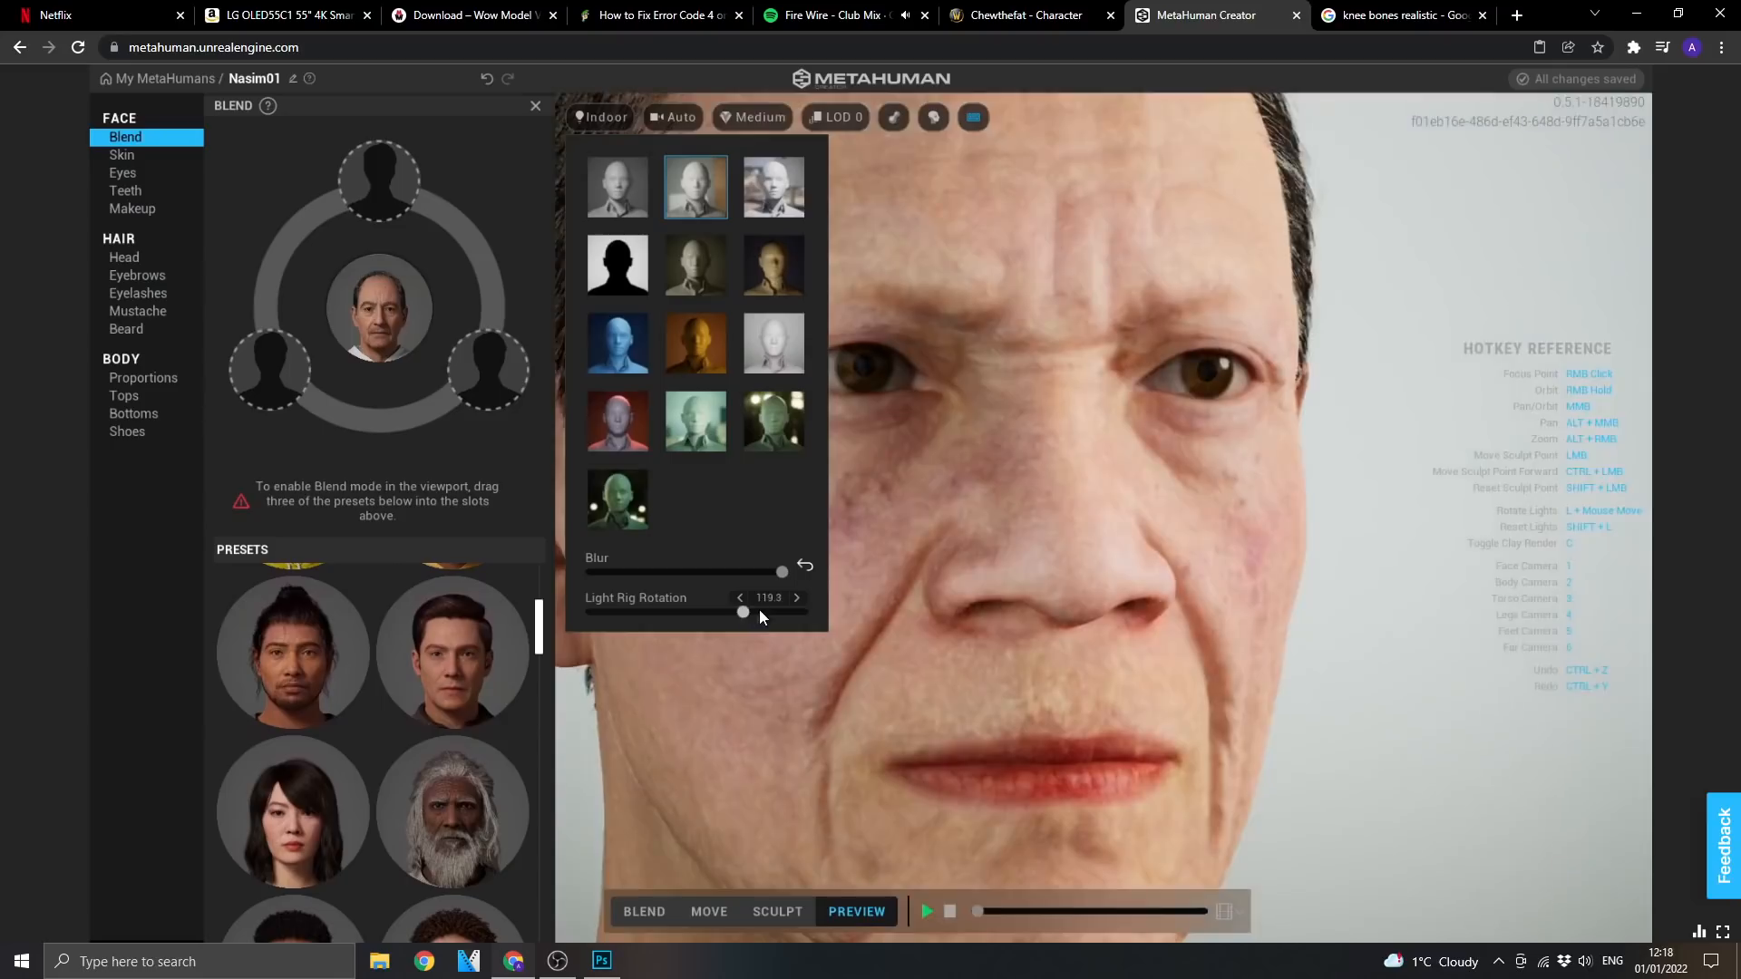
mouse_move(759, 609)
mouse_down()
mouse_move(720, 611)
mouse_move(753, 608)
mouse_move(739, 617)
mouse_up()
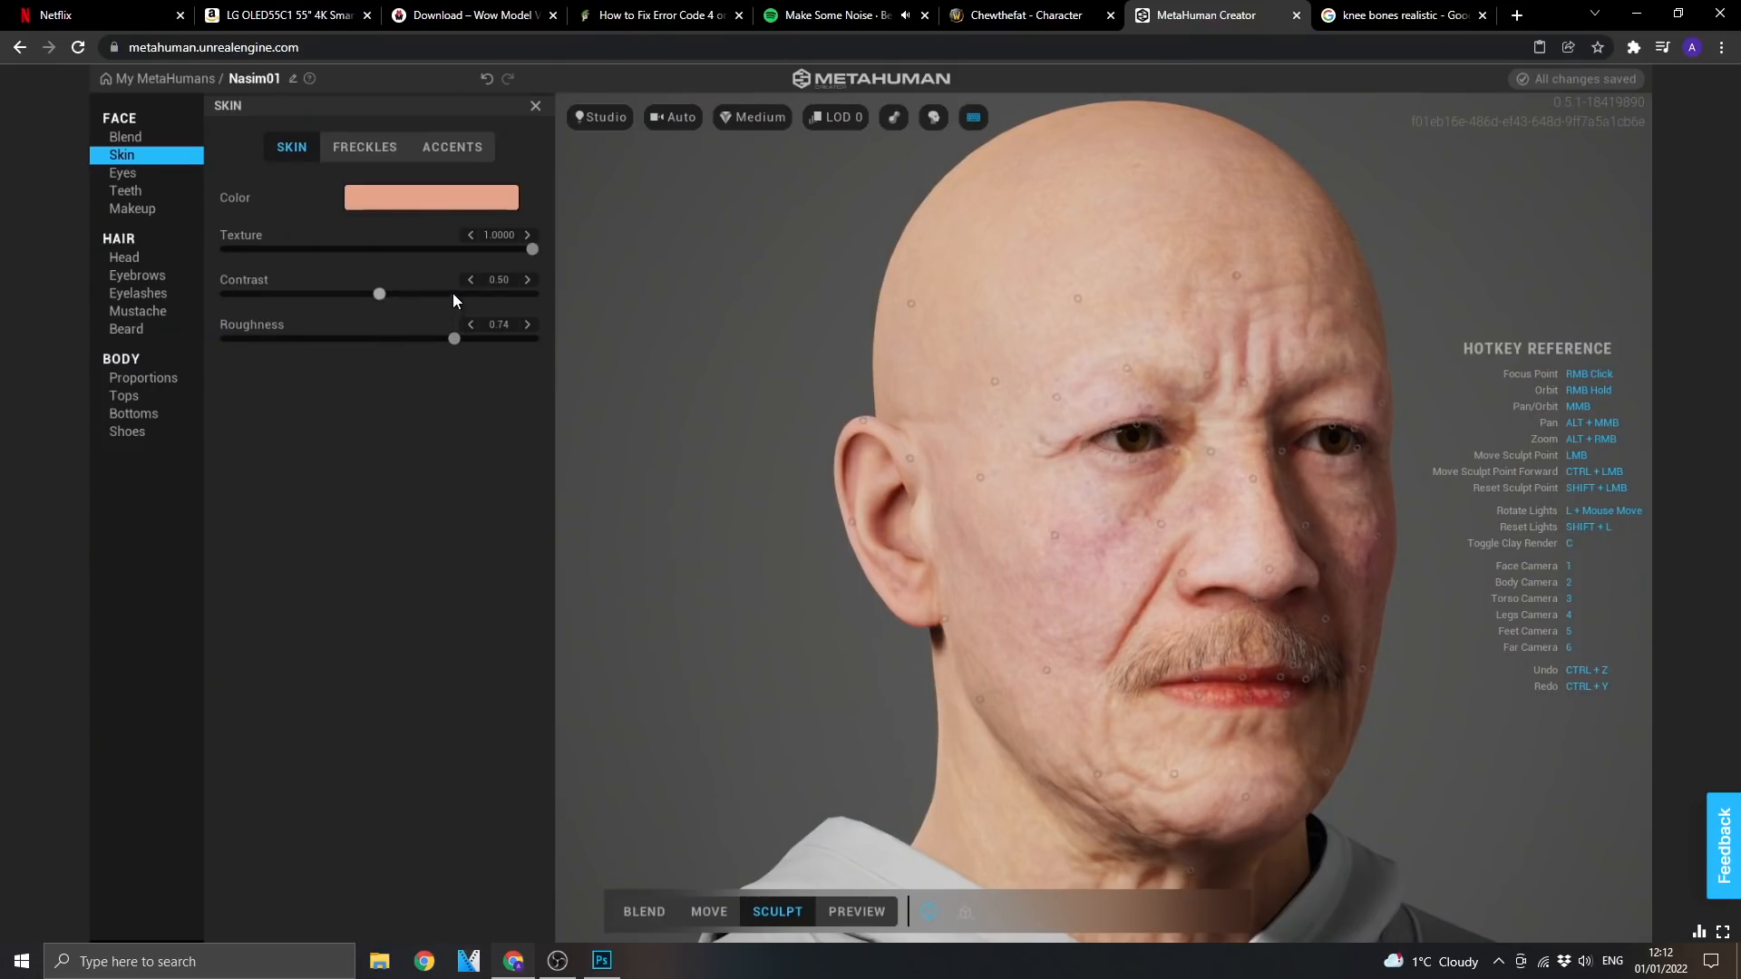
Raise the contrast of the MetaHuman's skin to nearly its maximum
drag(454, 292, 529, 291)
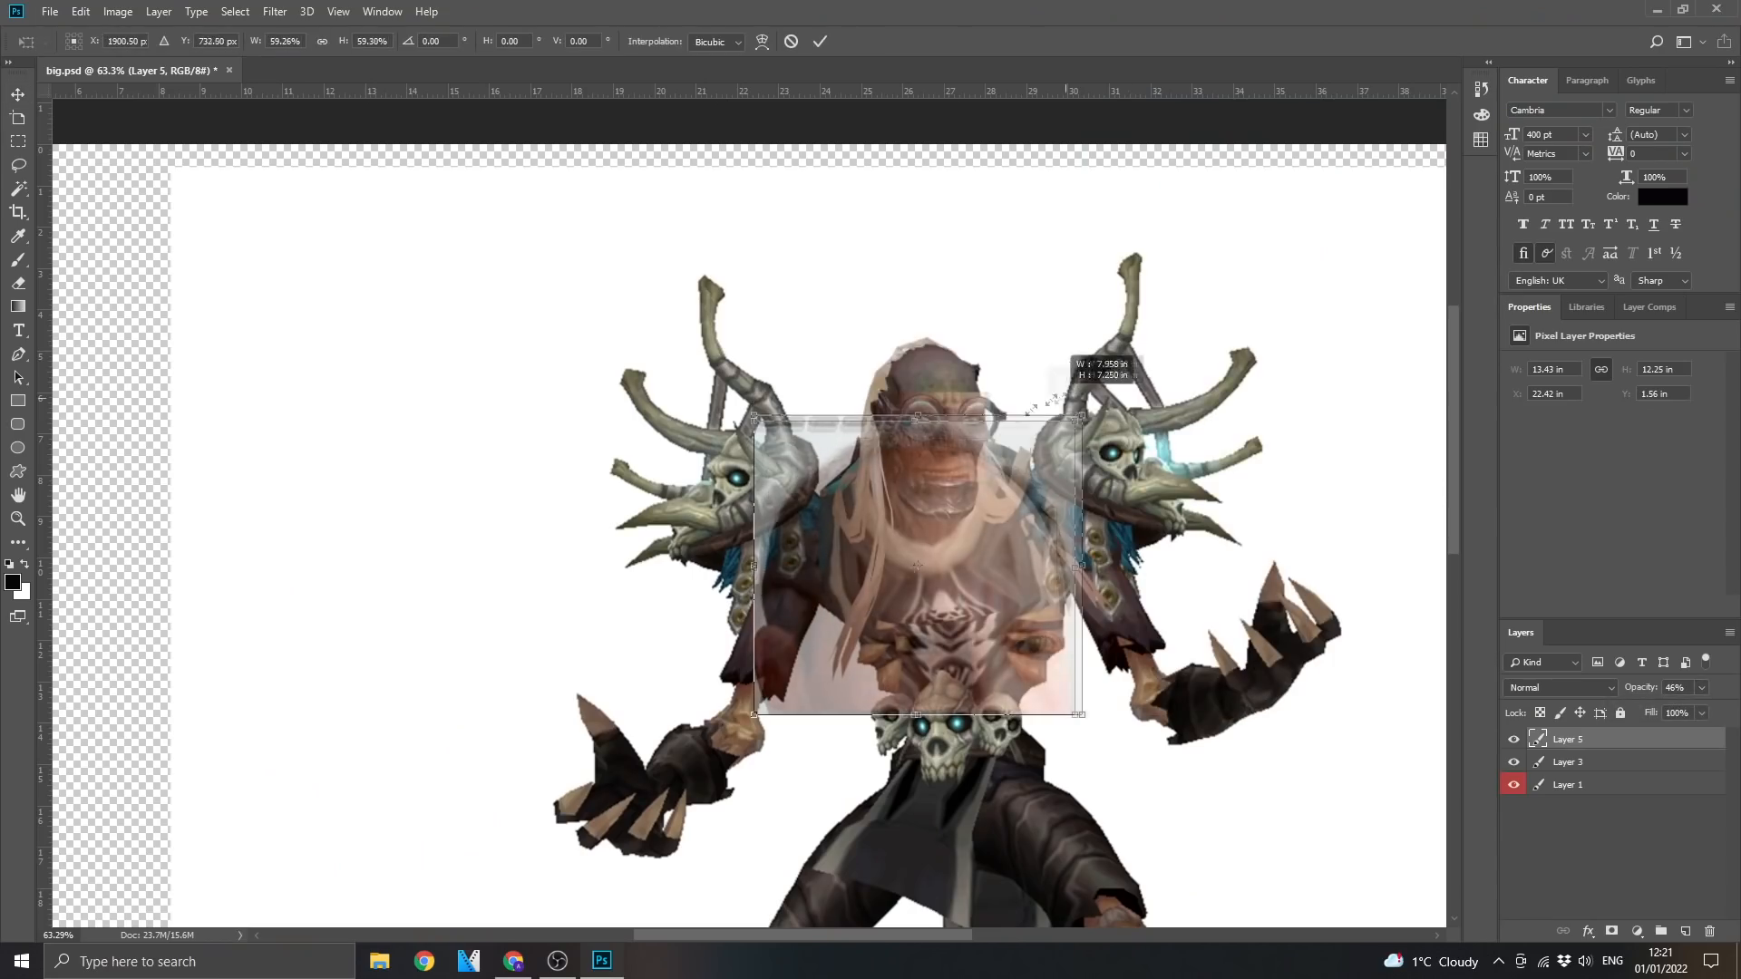
In Photoshop, scale the pasted MetaHuman face over the character's head and warp the grinning mouth on Layer 7 to fit
drag(1125, 372, 910, 578)
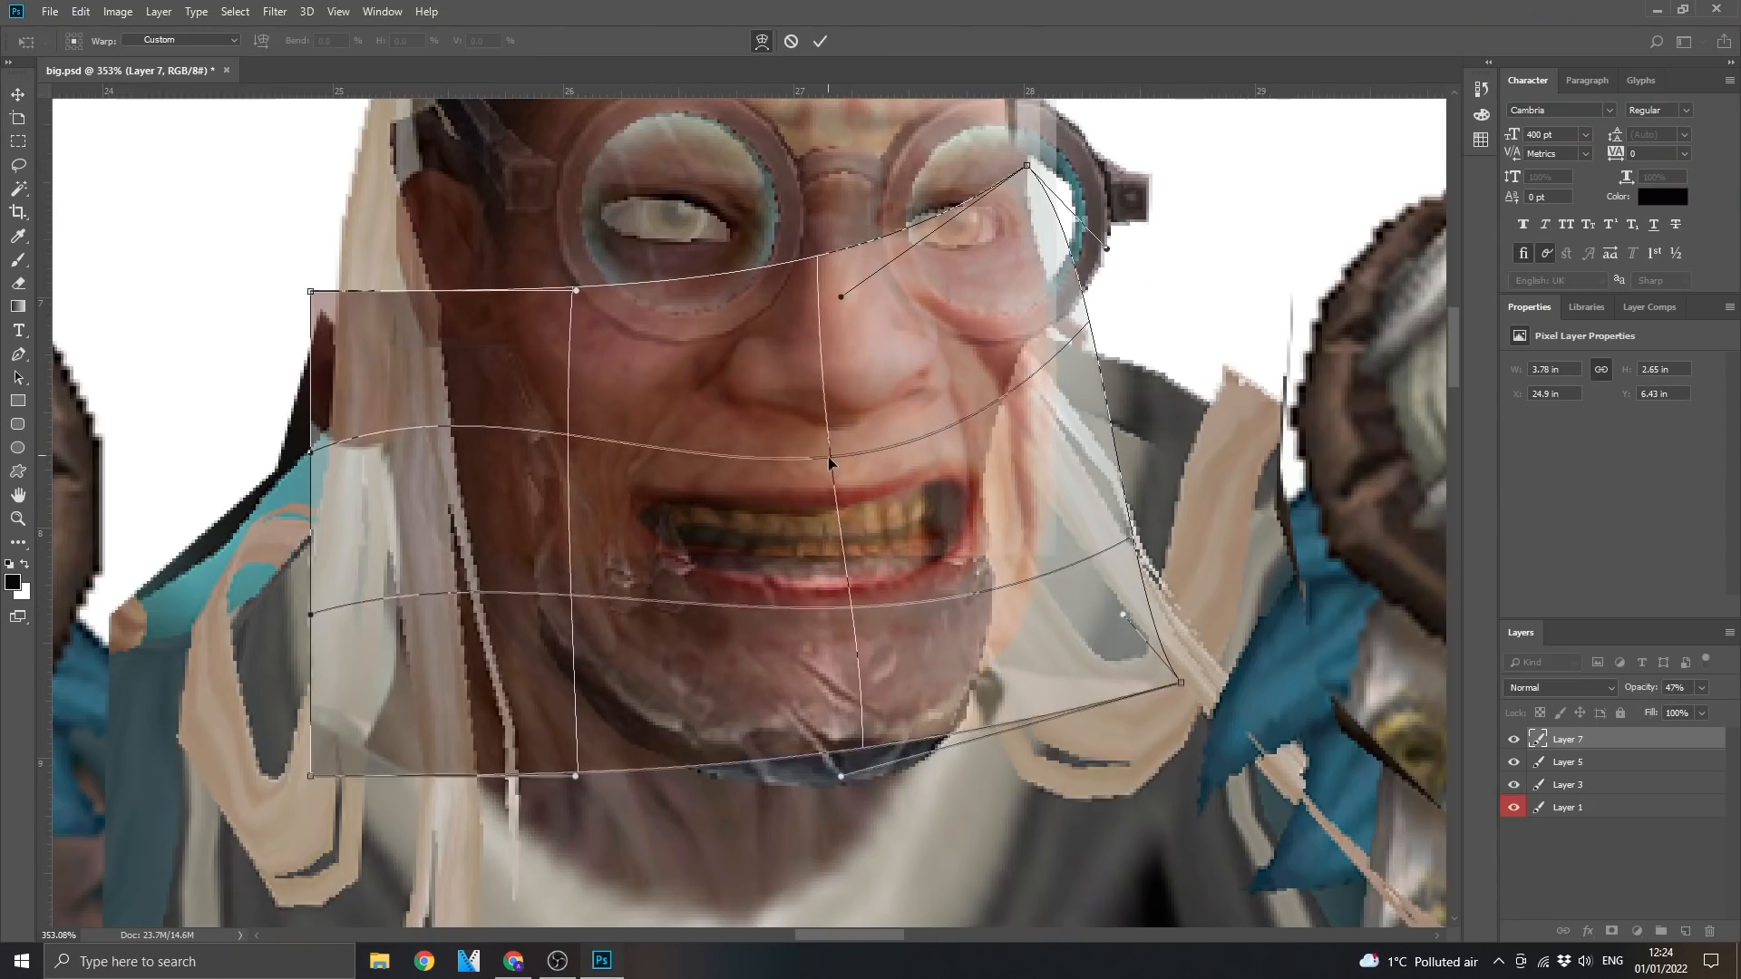
drag(823, 602, 760, 406)
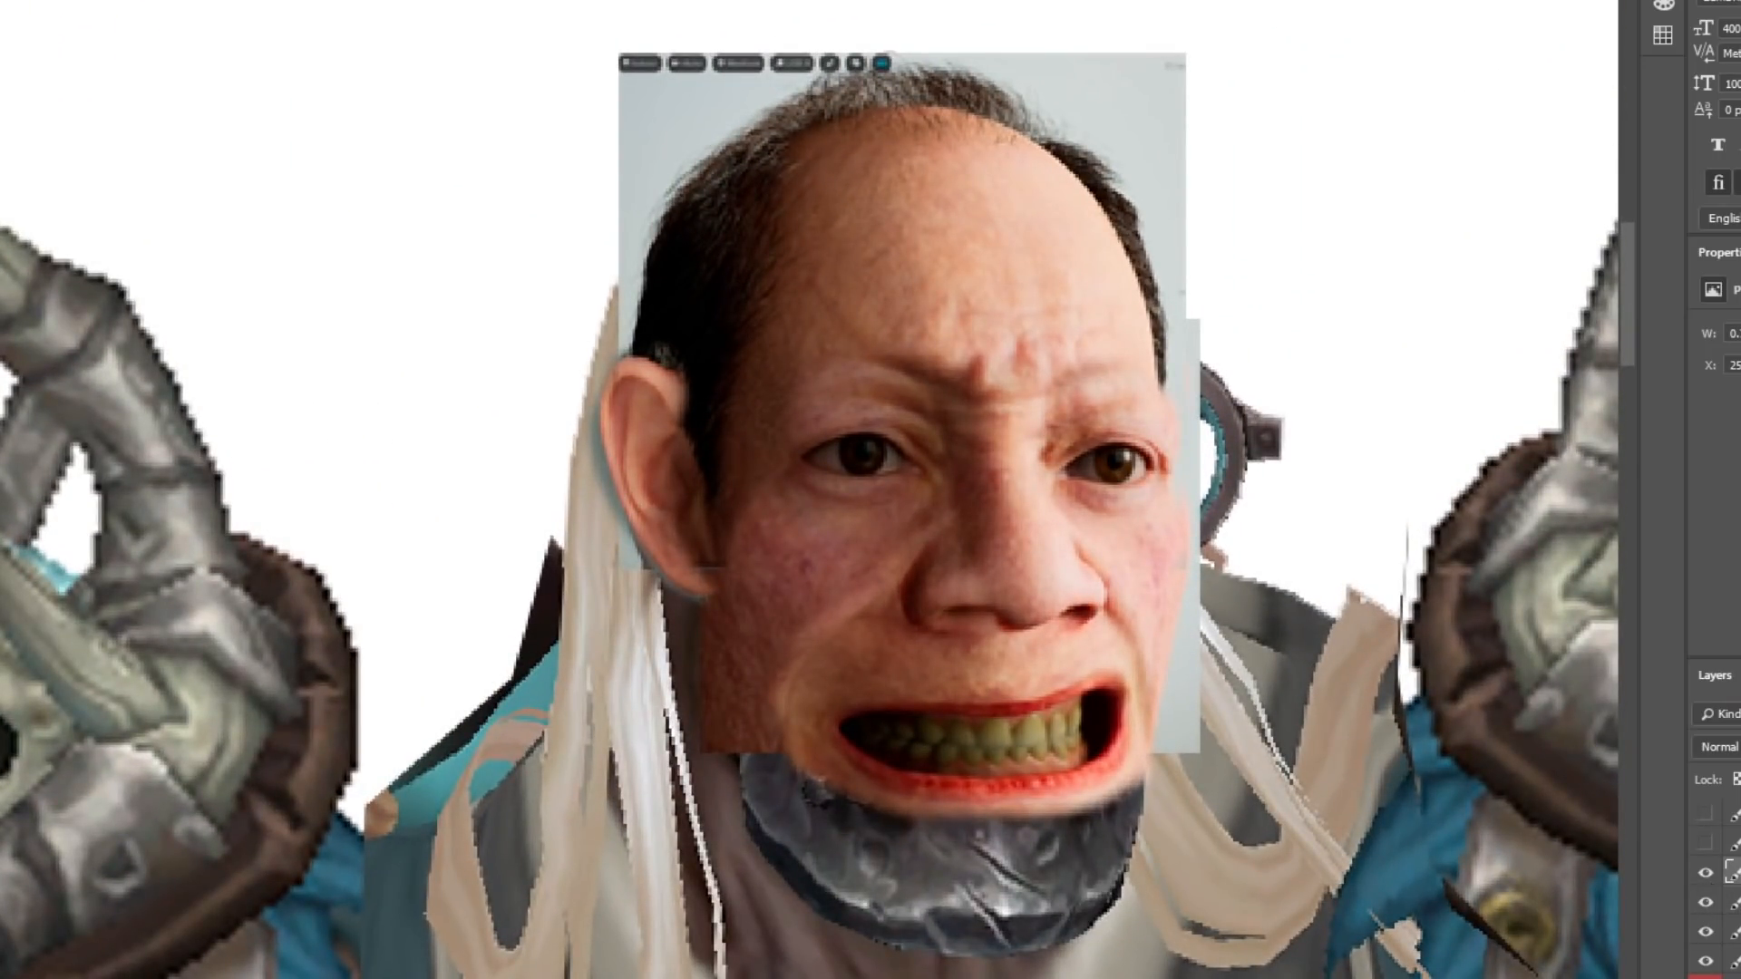
click(1701, 888)
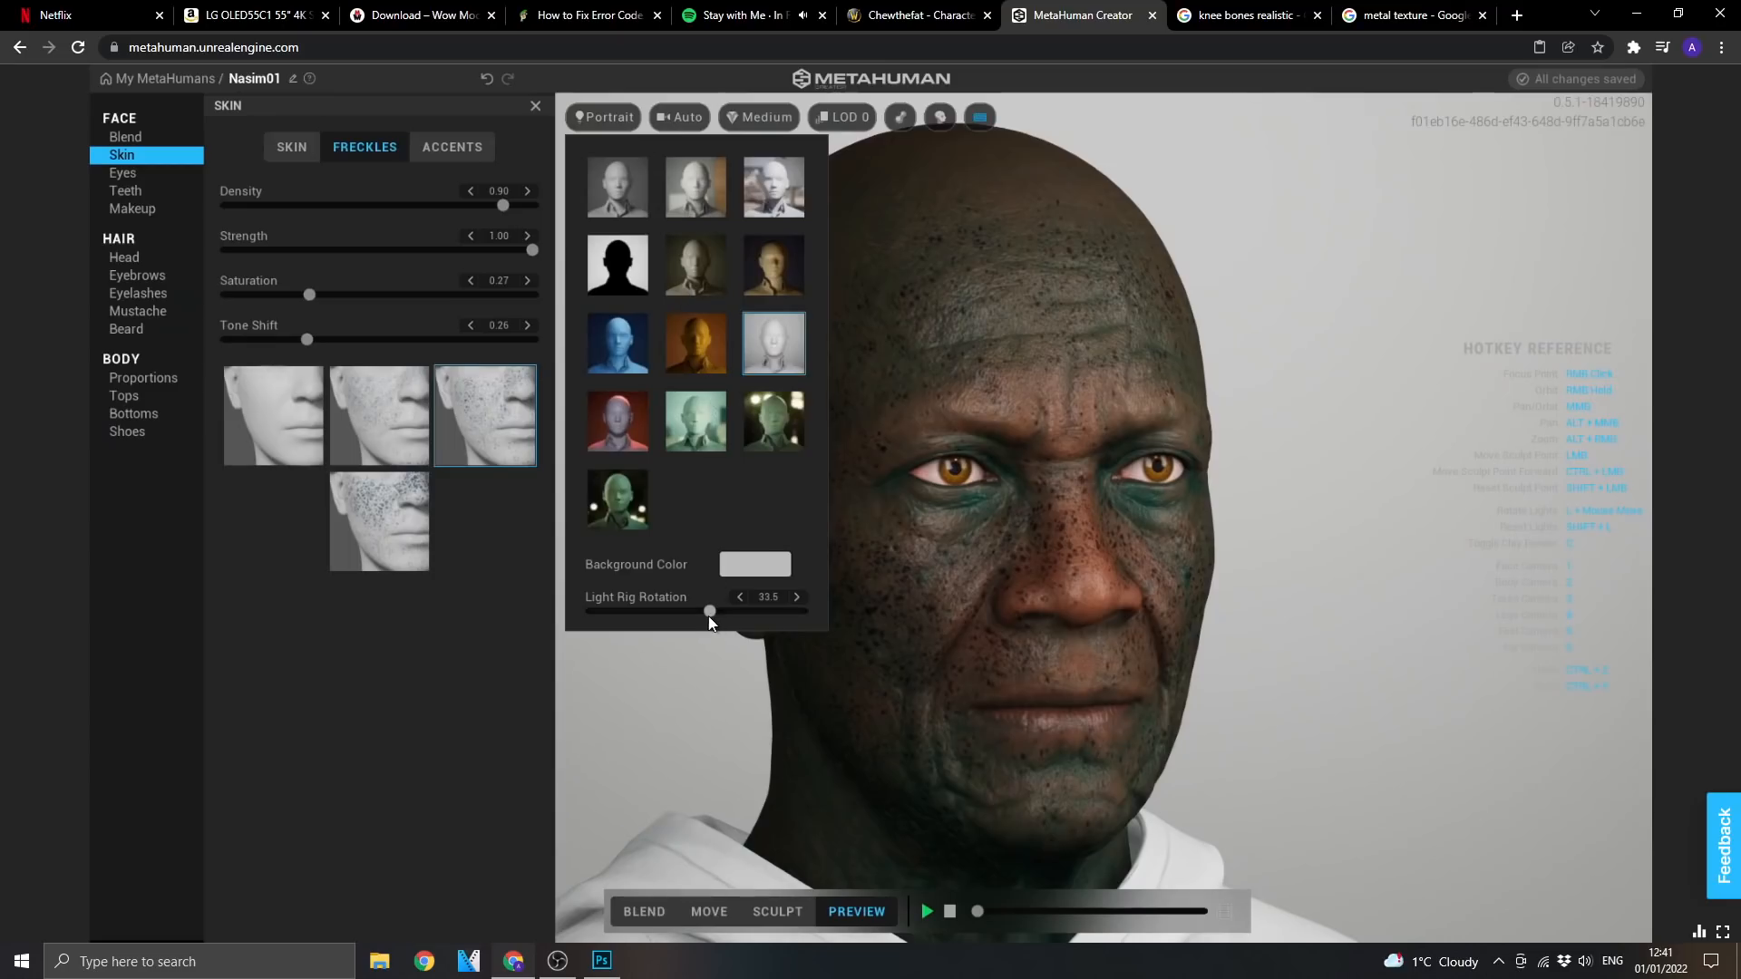
In MetaHuman Creator, open the teeth settings for the dark, freckled face
click(136, 191)
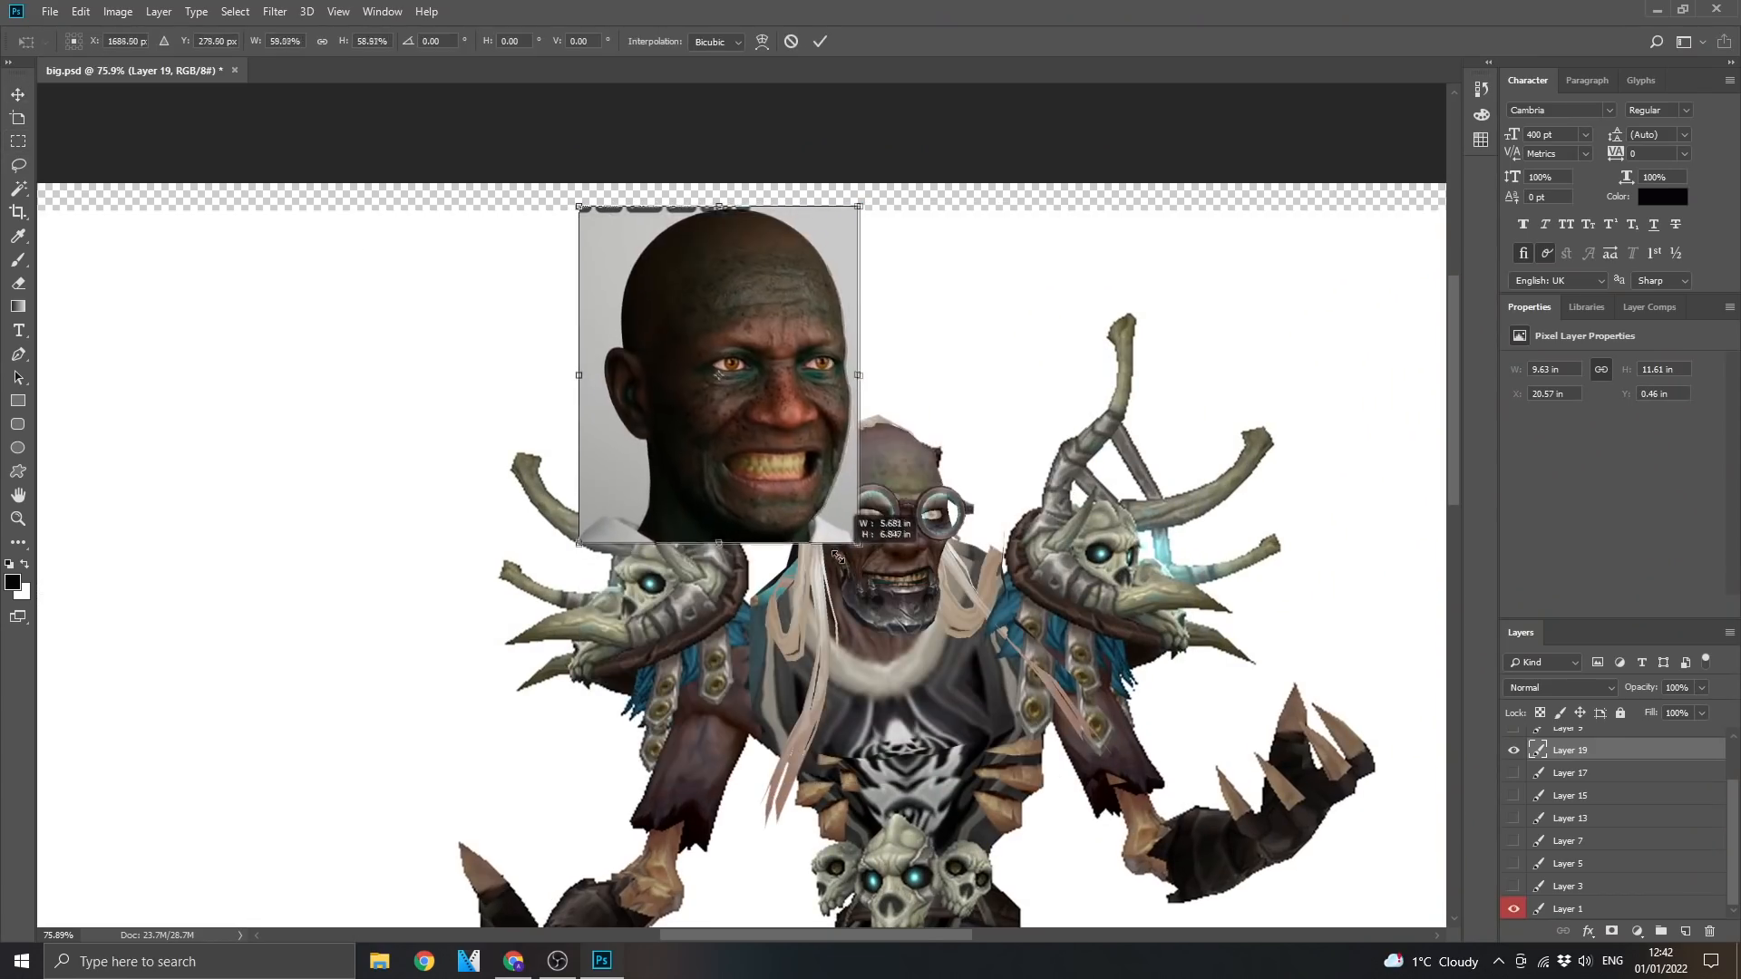
In Photoshop, resize the grinning face on Layer 19 and liquify its mouth with a size 70 brush against the Layer 1 backdrop
drag(724, 408, 629, 275)
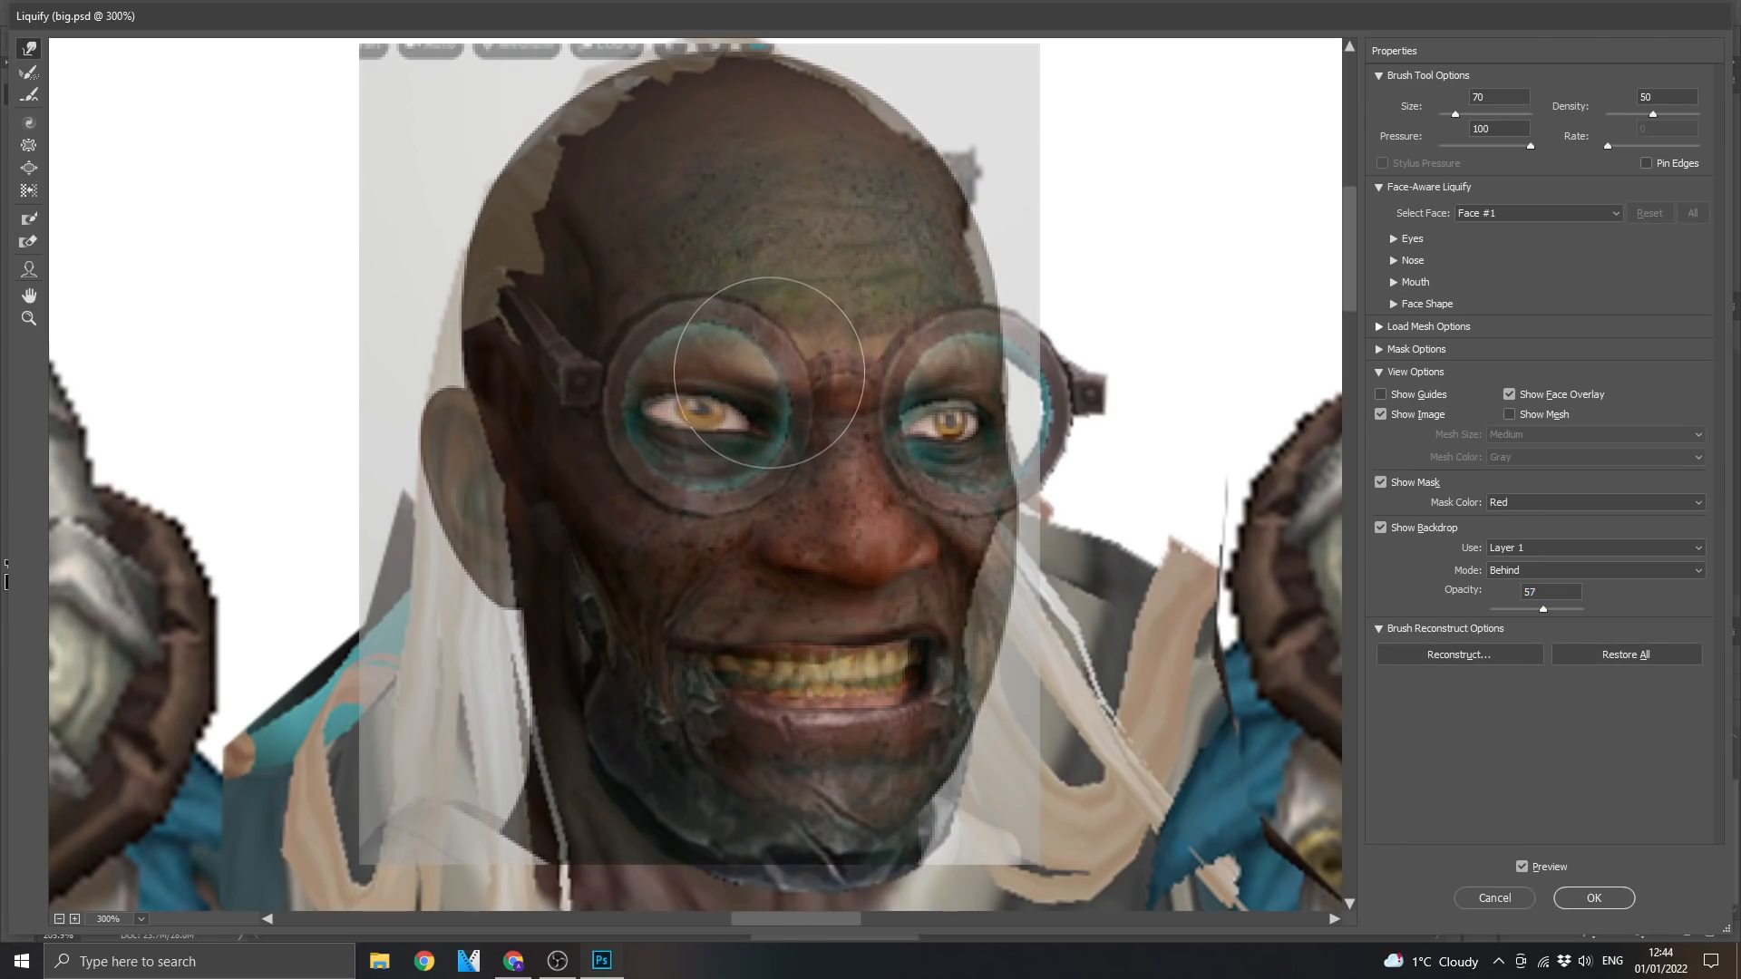
drag(1544, 611, 1539, 612)
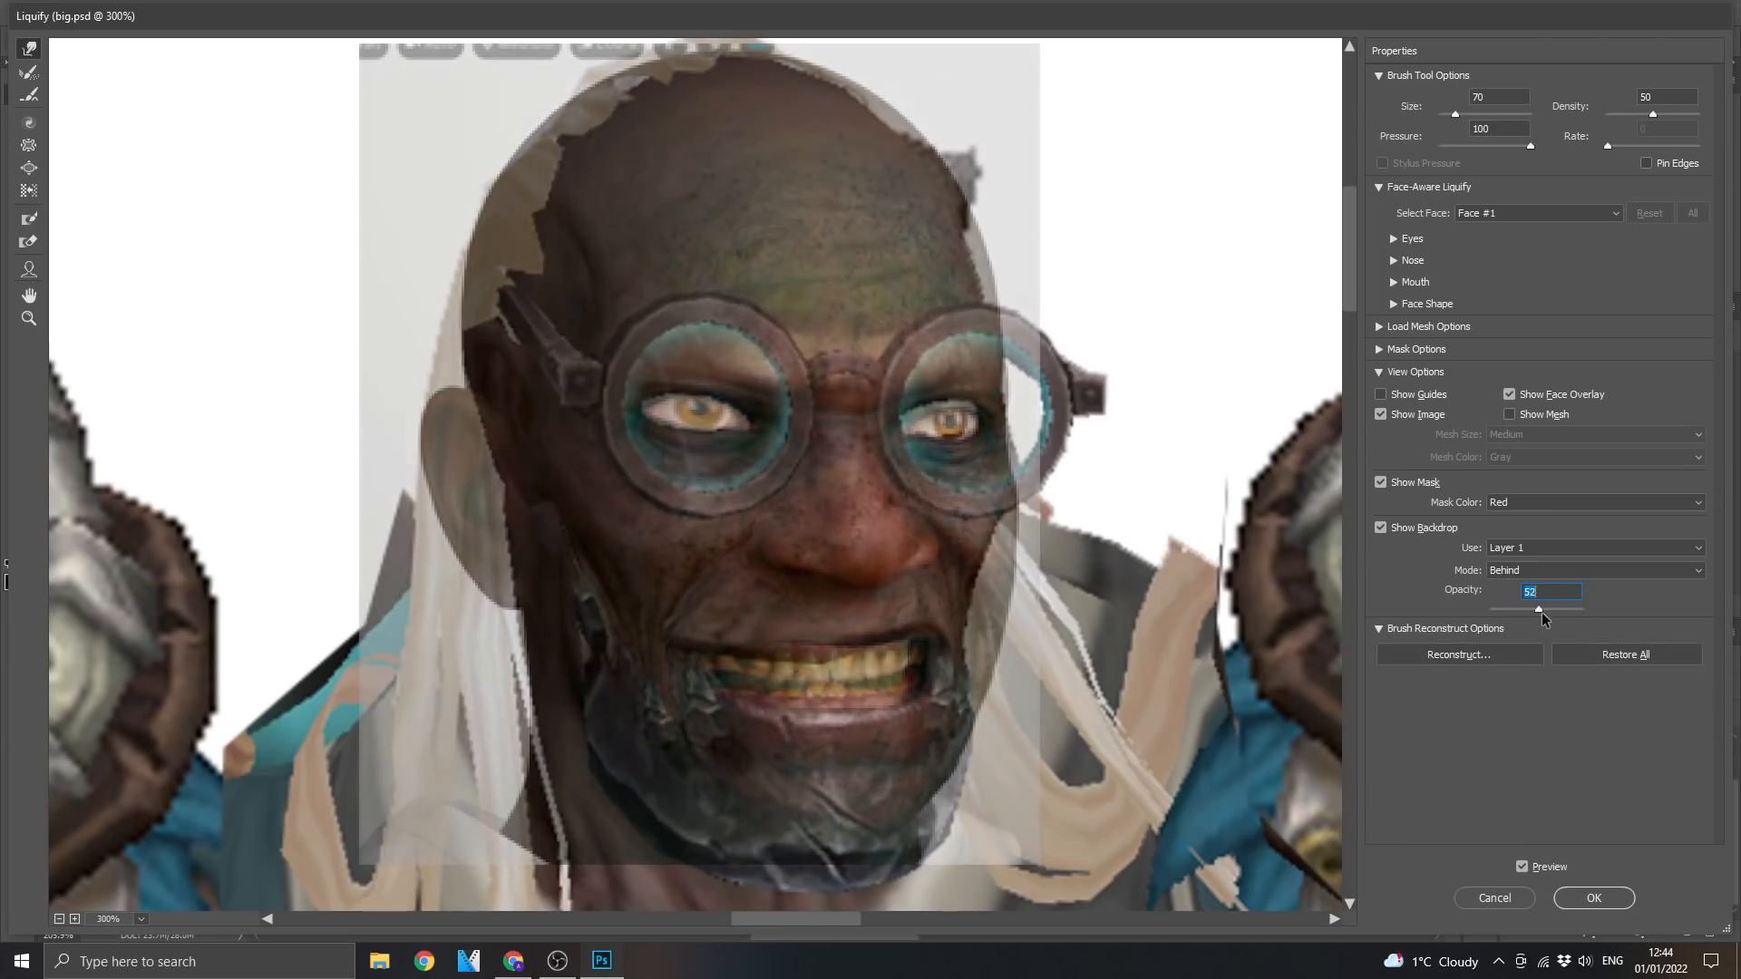
scroll(1241, 487, up, 3)
scroll(882, 564, down, 2)
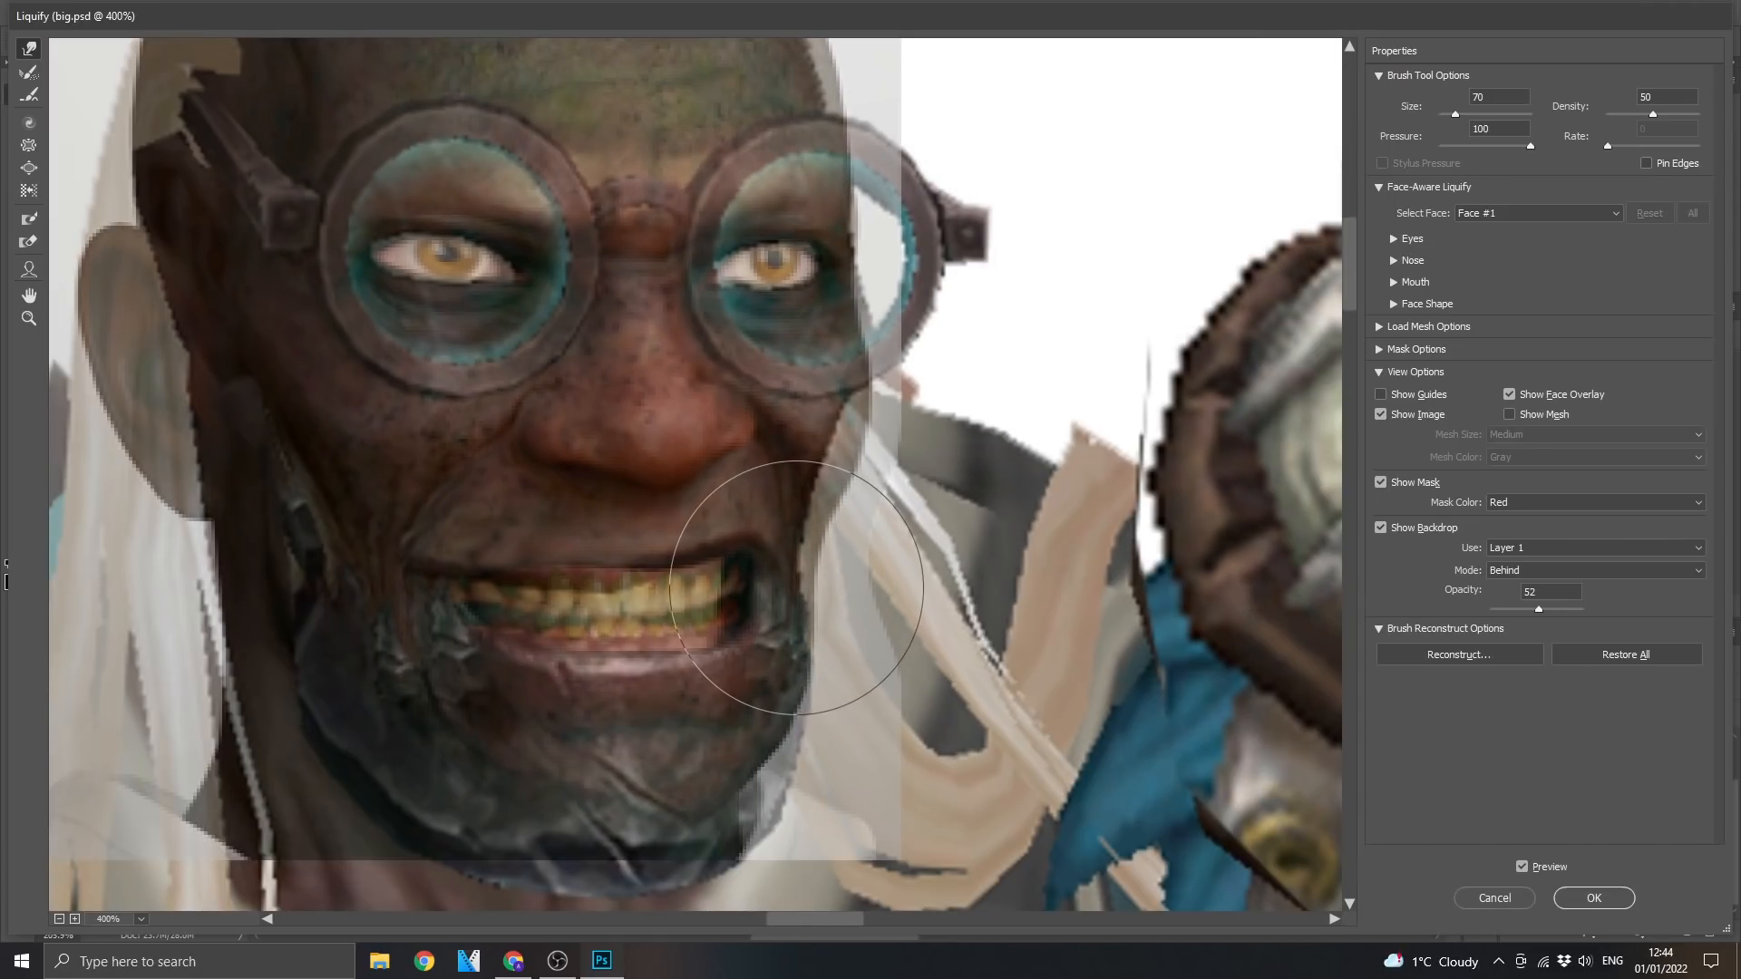
drag(1539, 611, 1564, 612)
drag(566, 564, 794, 591)
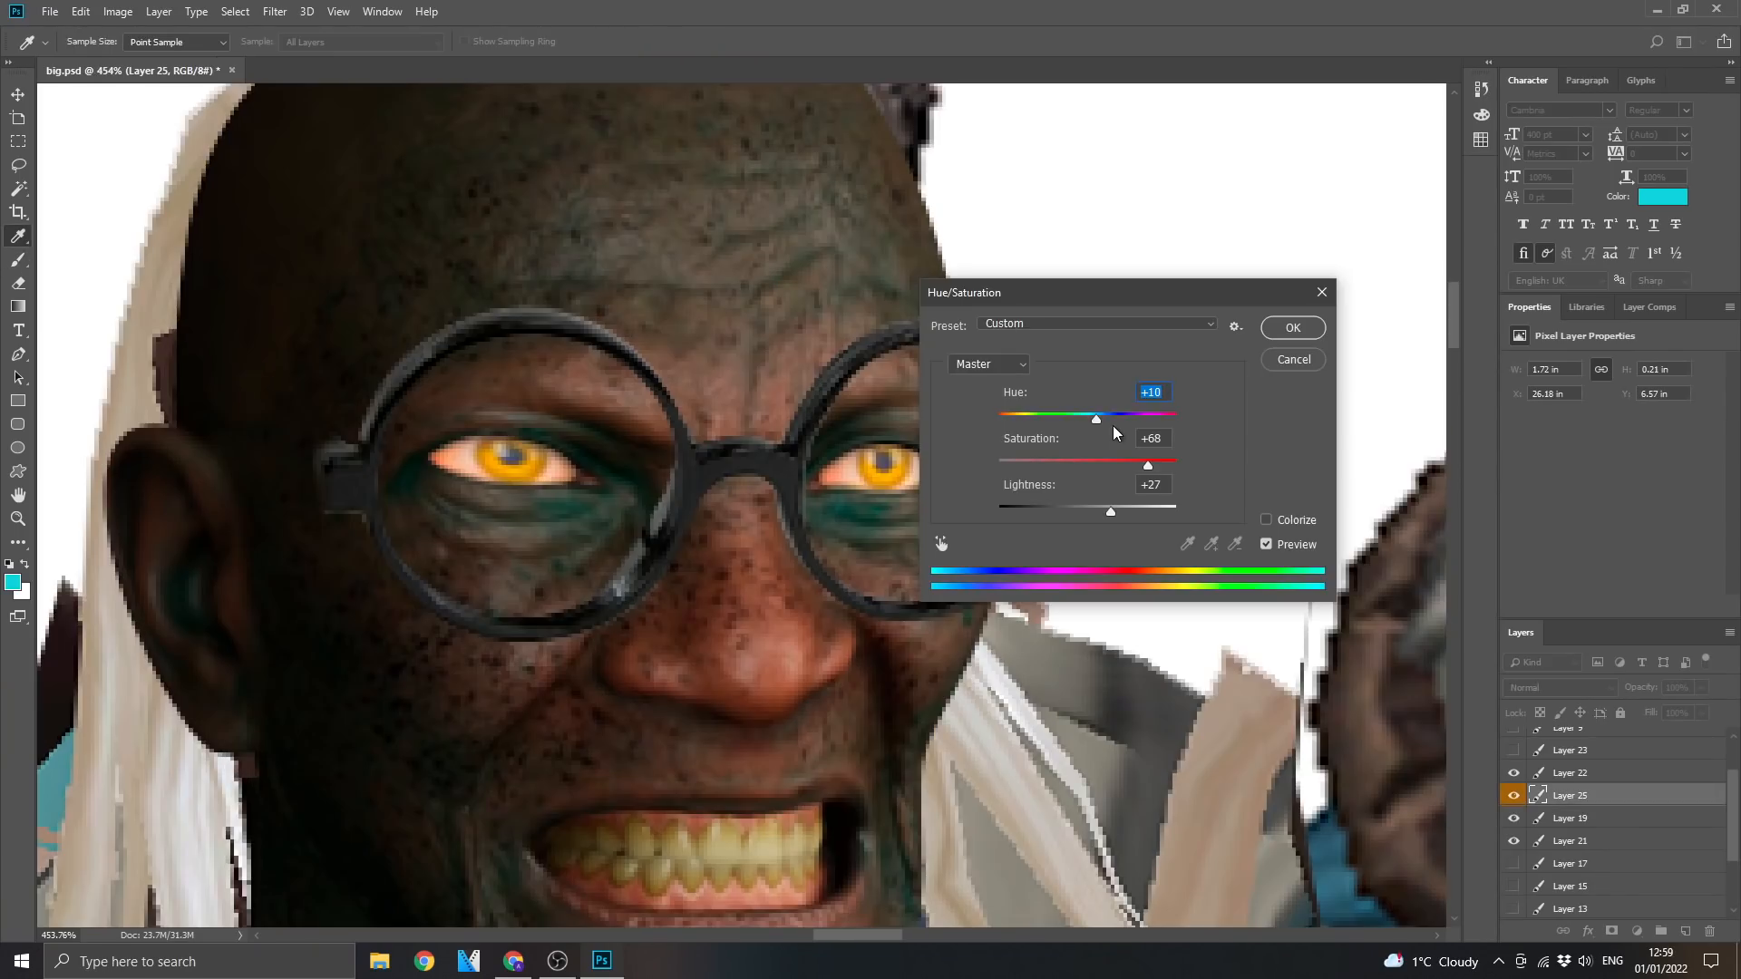
Apply Hue/Saturation to Layer 25 with hue +10, saturation +68 and lightness +27
click(1271, 332)
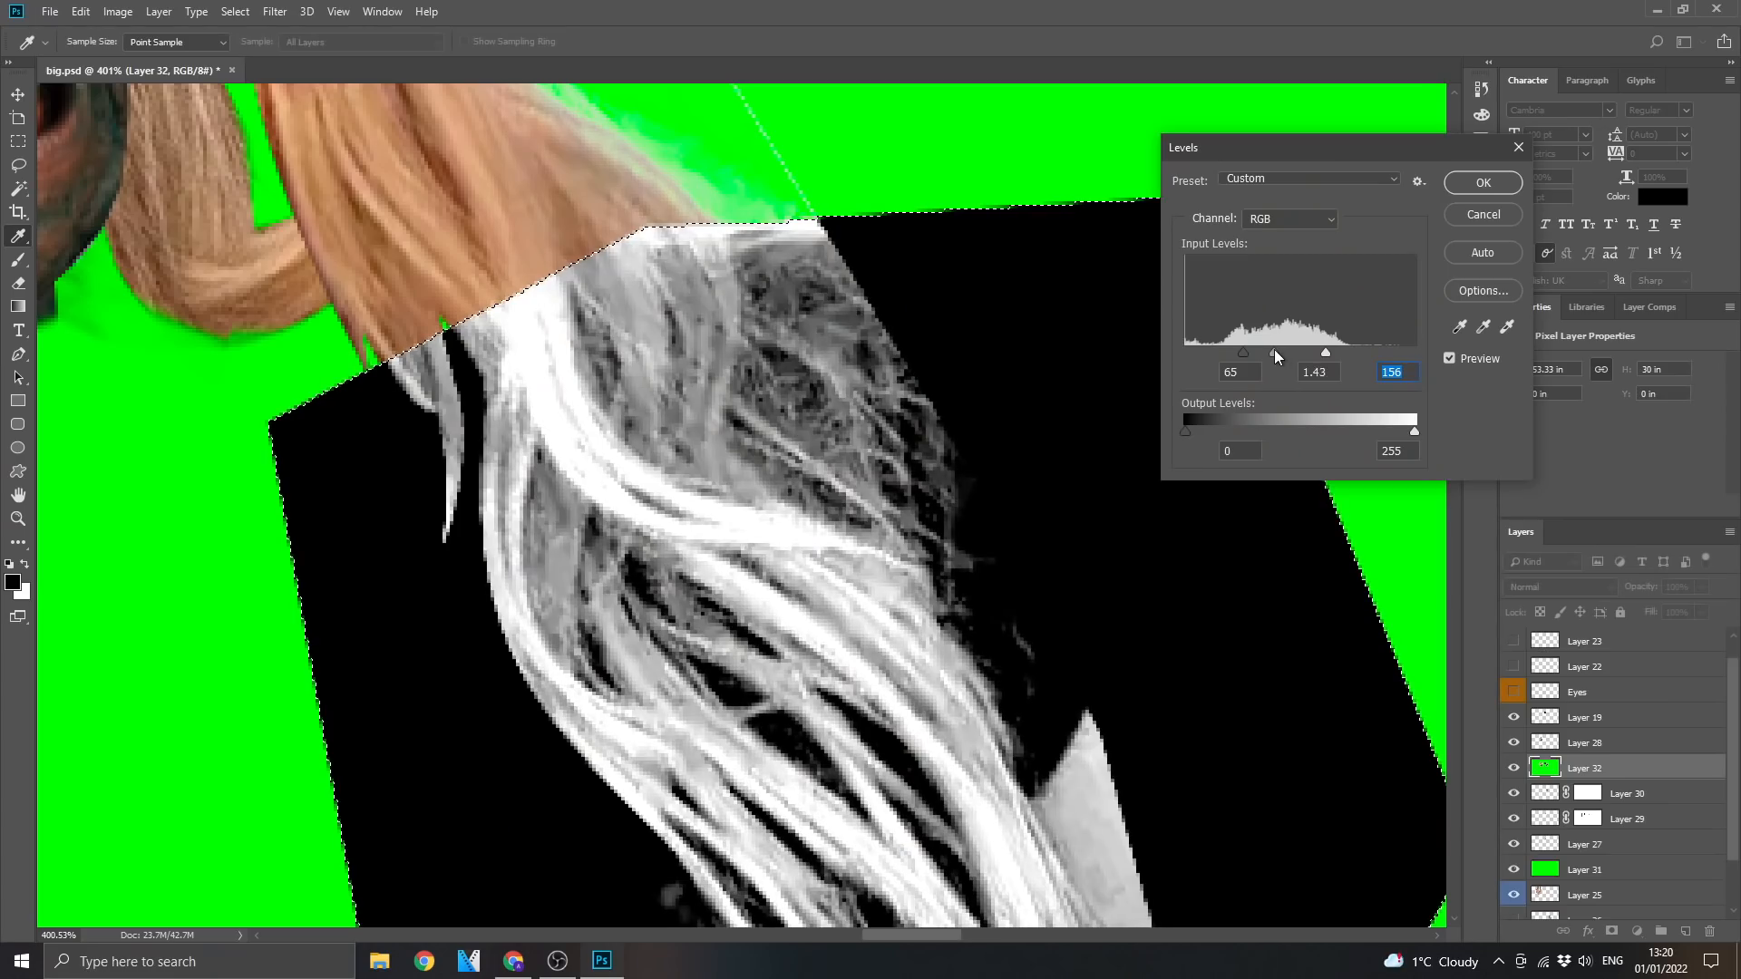
Apply Levels with inputs 65, 1.43 and 156 to the black-and-white hair on Layer 32 and hide that layer
click(1476, 179)
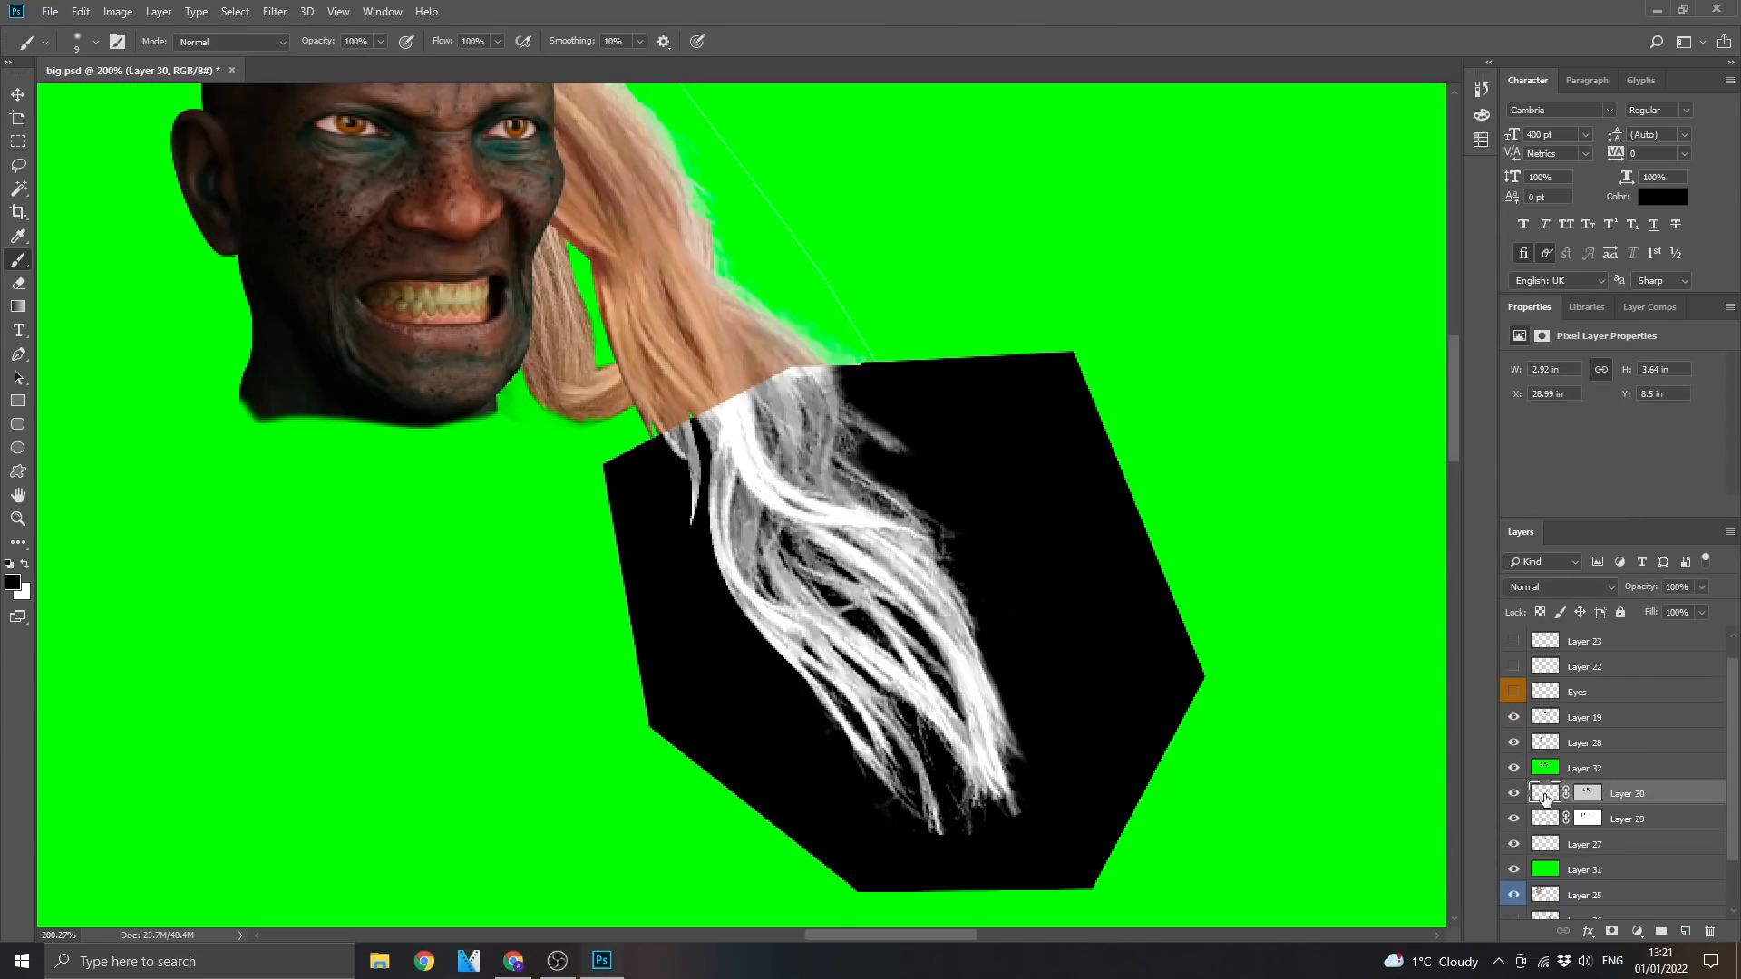
click(1514, 769)
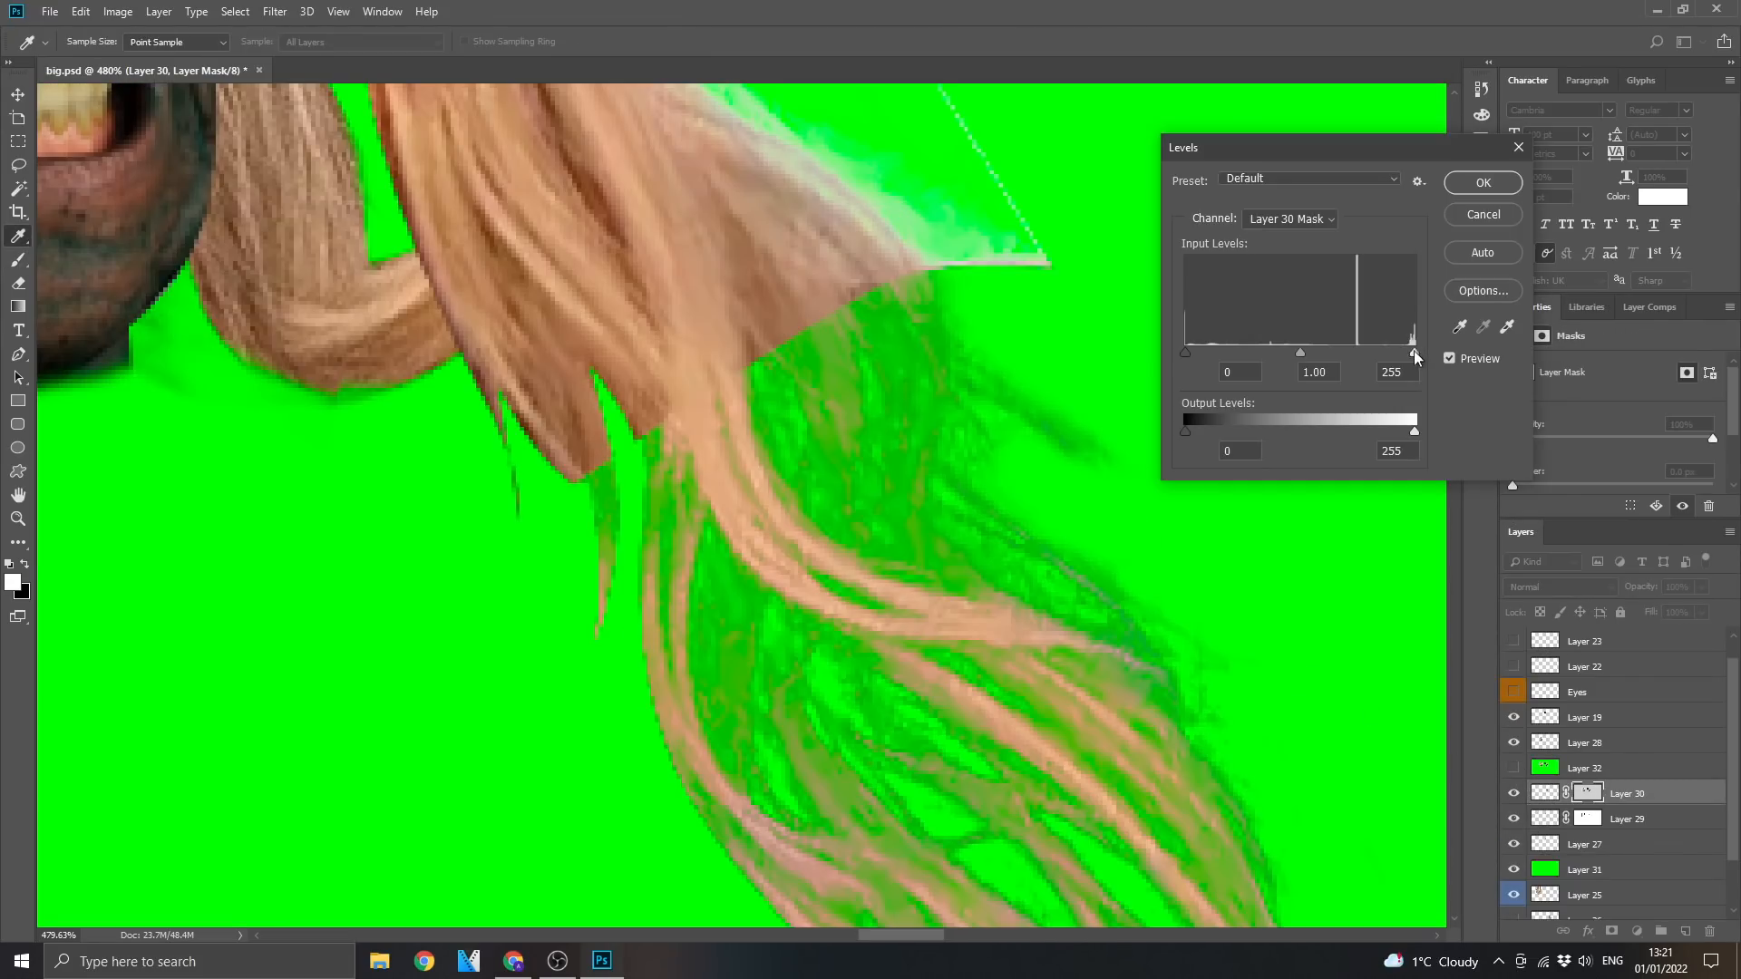
Adjust the input levels of Layer 30's mask to refine the cut-out of the blond hair strands
drag(1311, 352, 1229, 350)
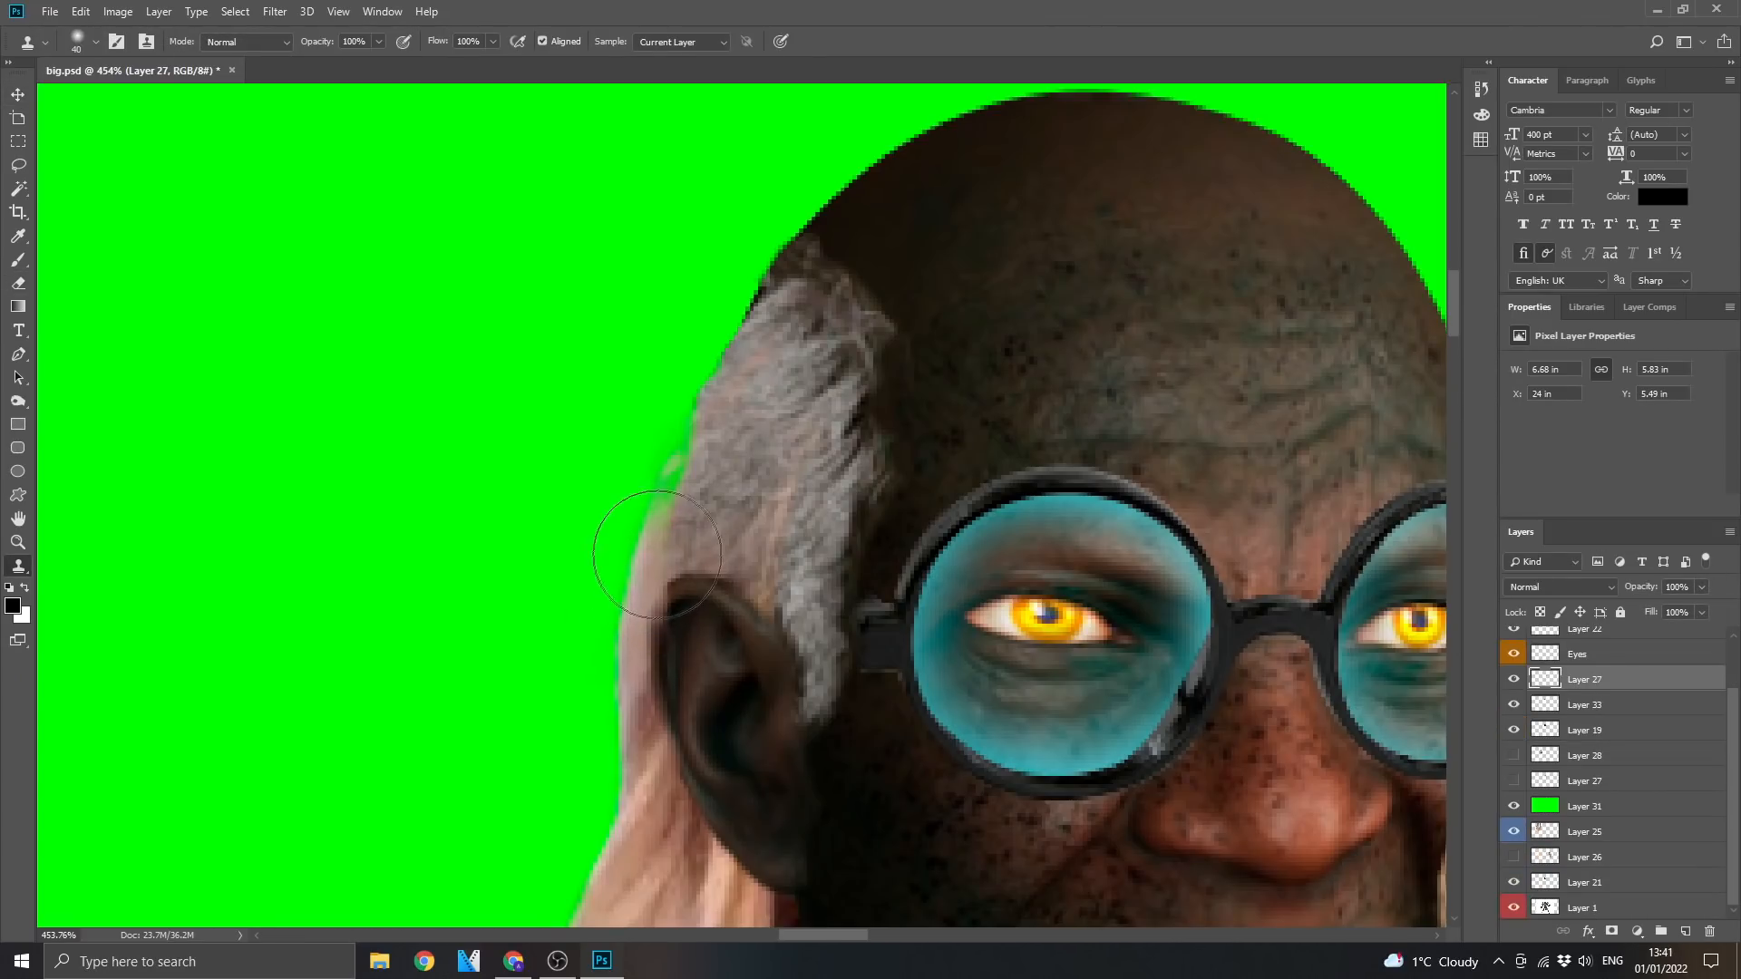
Apply Hue/Saturation to the Layer 27 hair with hue +7 and saturation -69, and brighten its highlights with Levels
scroll(789, 390, down, 5)
key(ctrl+u)
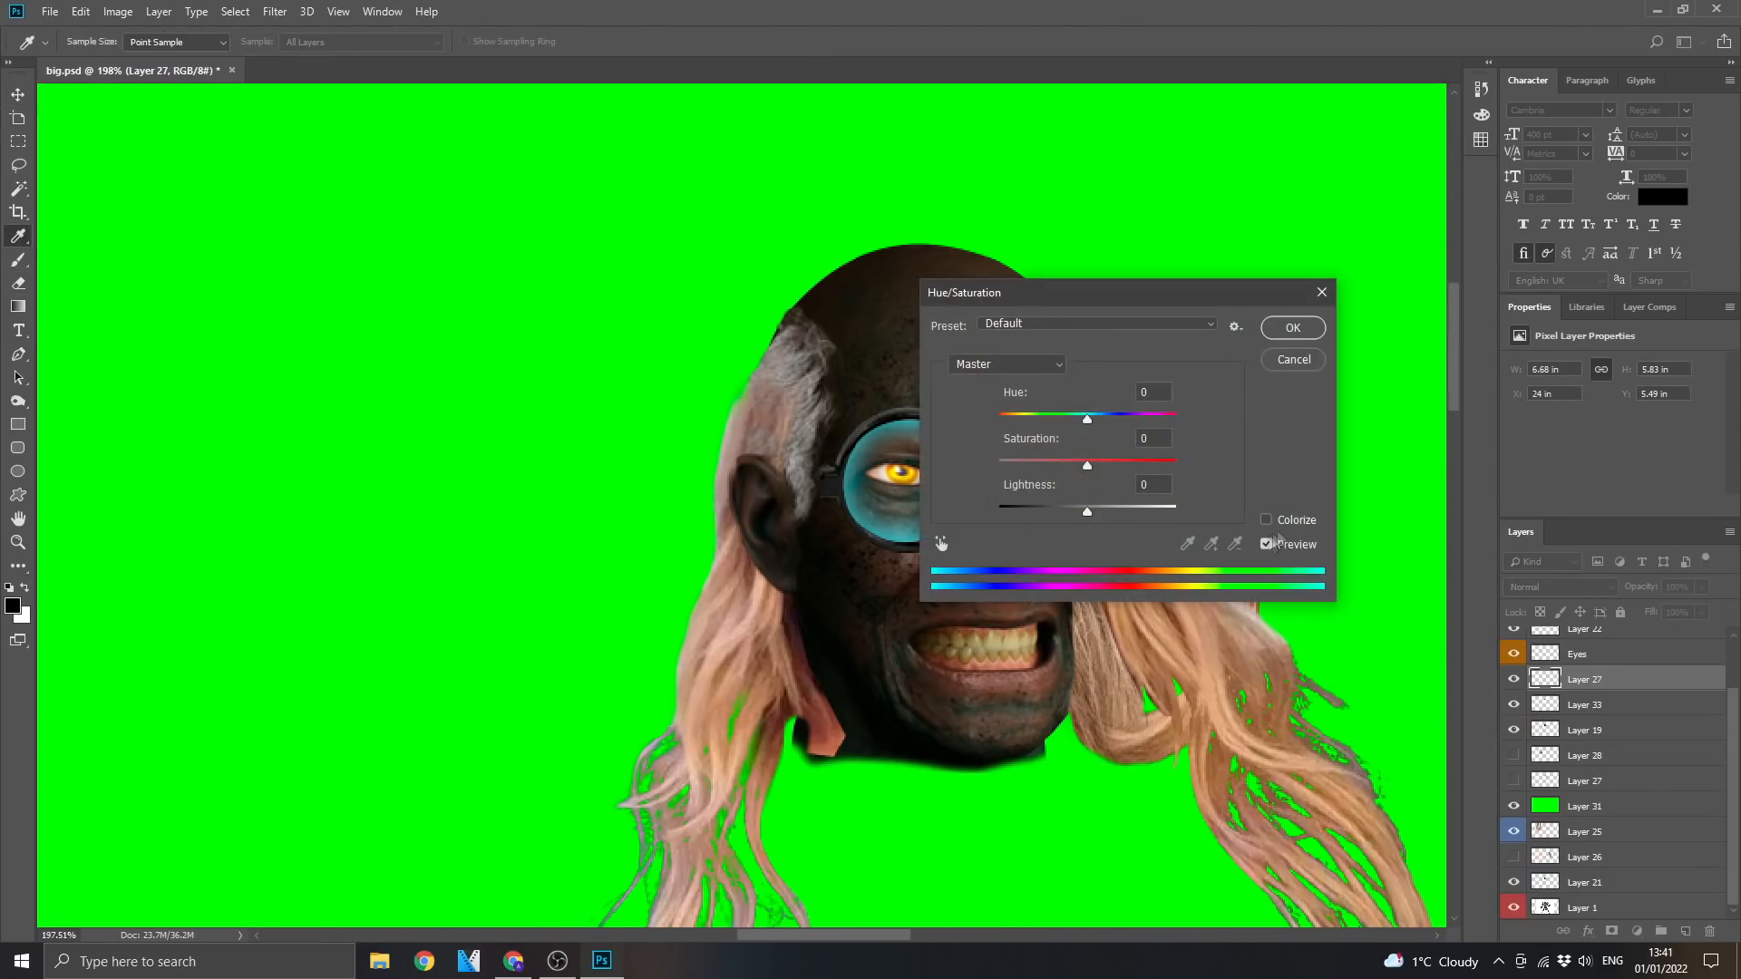
drag(1045, 467, 1042, 467)
drag(1088, 420, 1094, 421)
drag(1042, 467, 1035, 468)
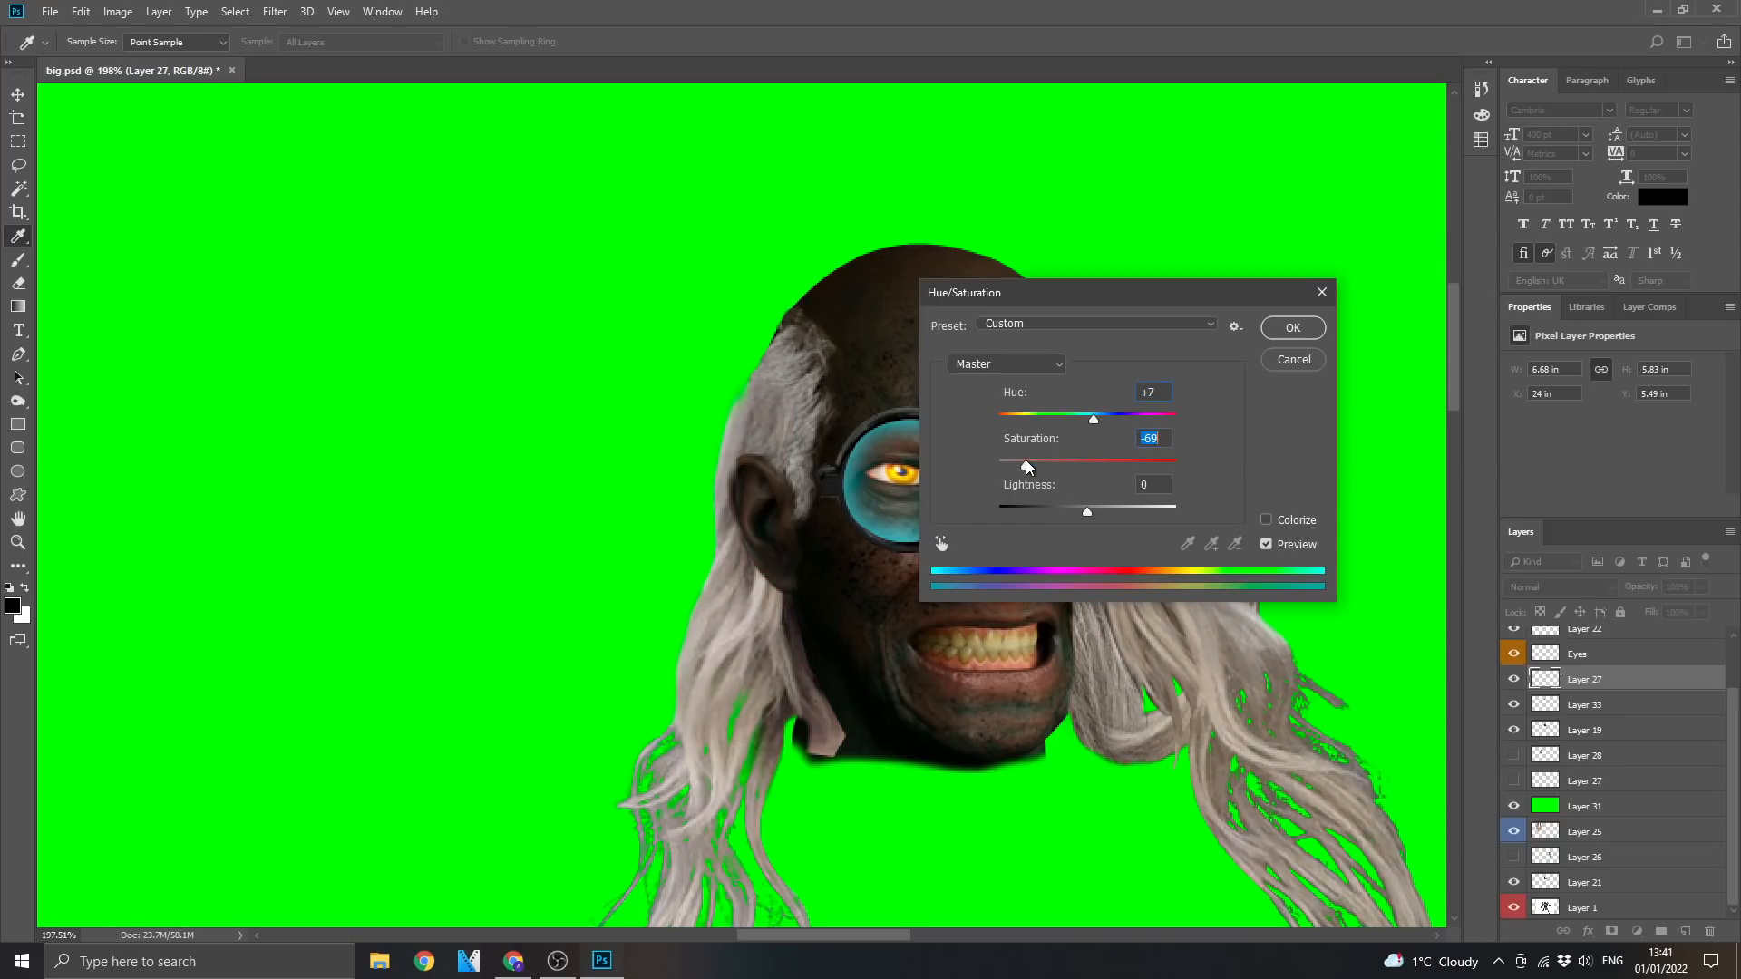
key(Return)
key(ctrl+l)
drag(1415, 352, 1292, 351)
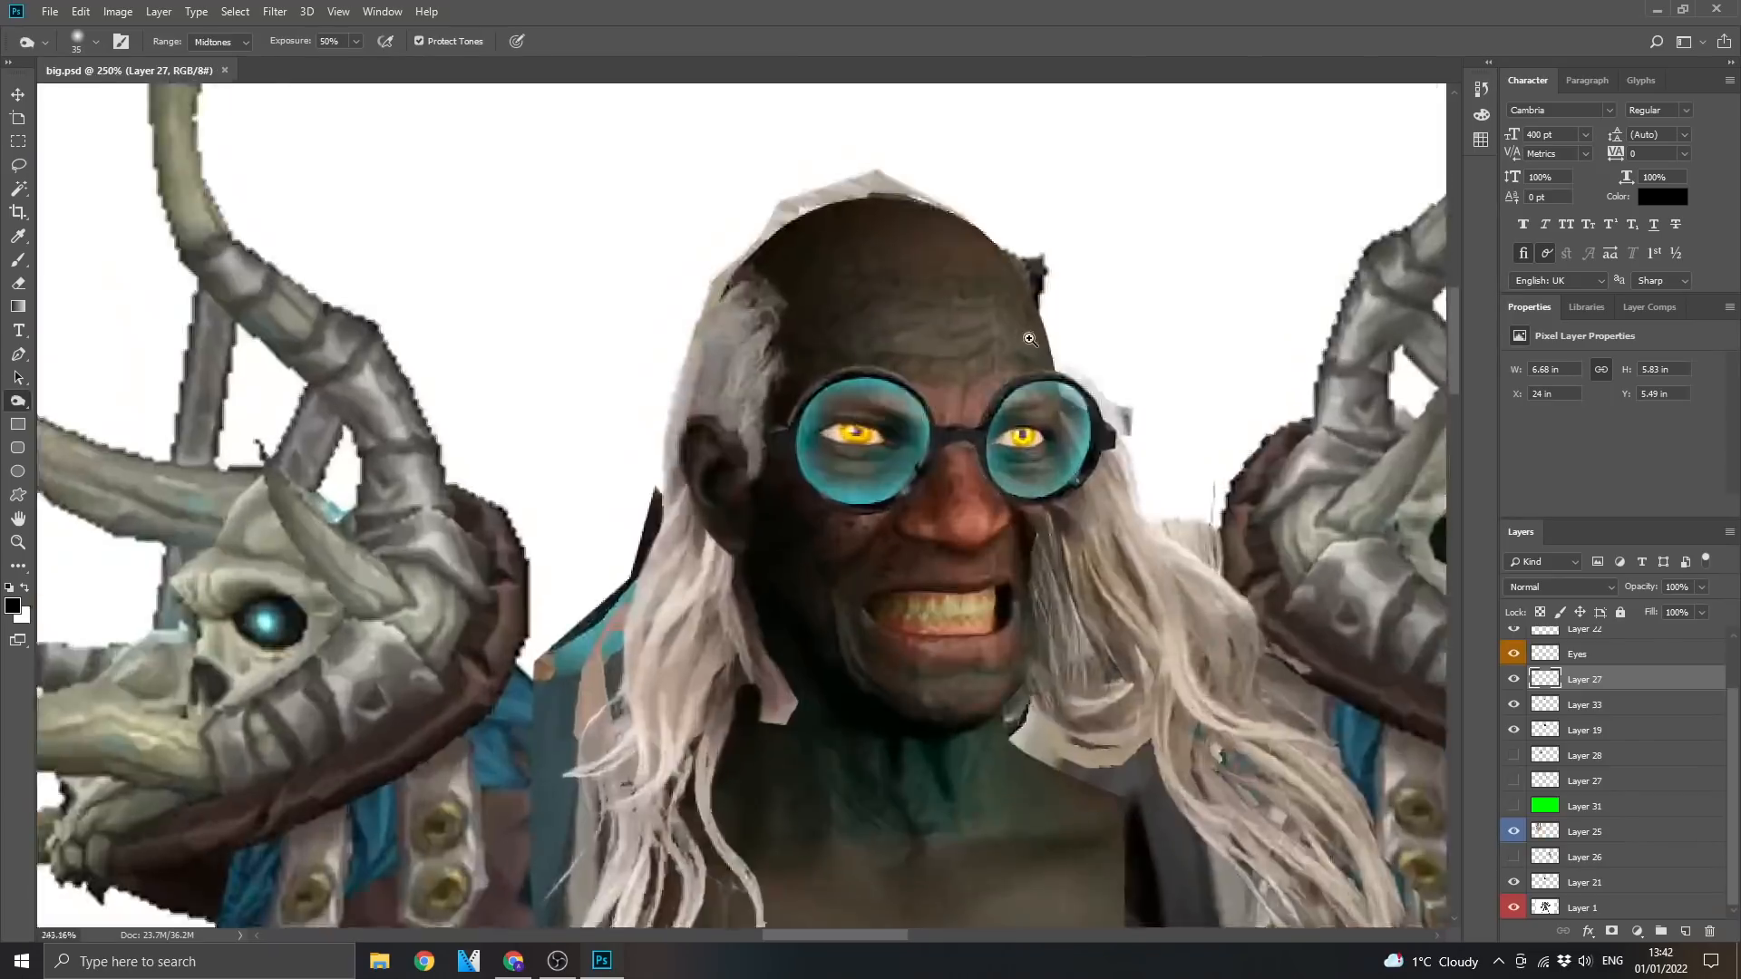
Toggle individual face layers off and on to compare the composited face with and without them
scroll(816, 453, up, 3)
scroll(816, 453, down, 1)
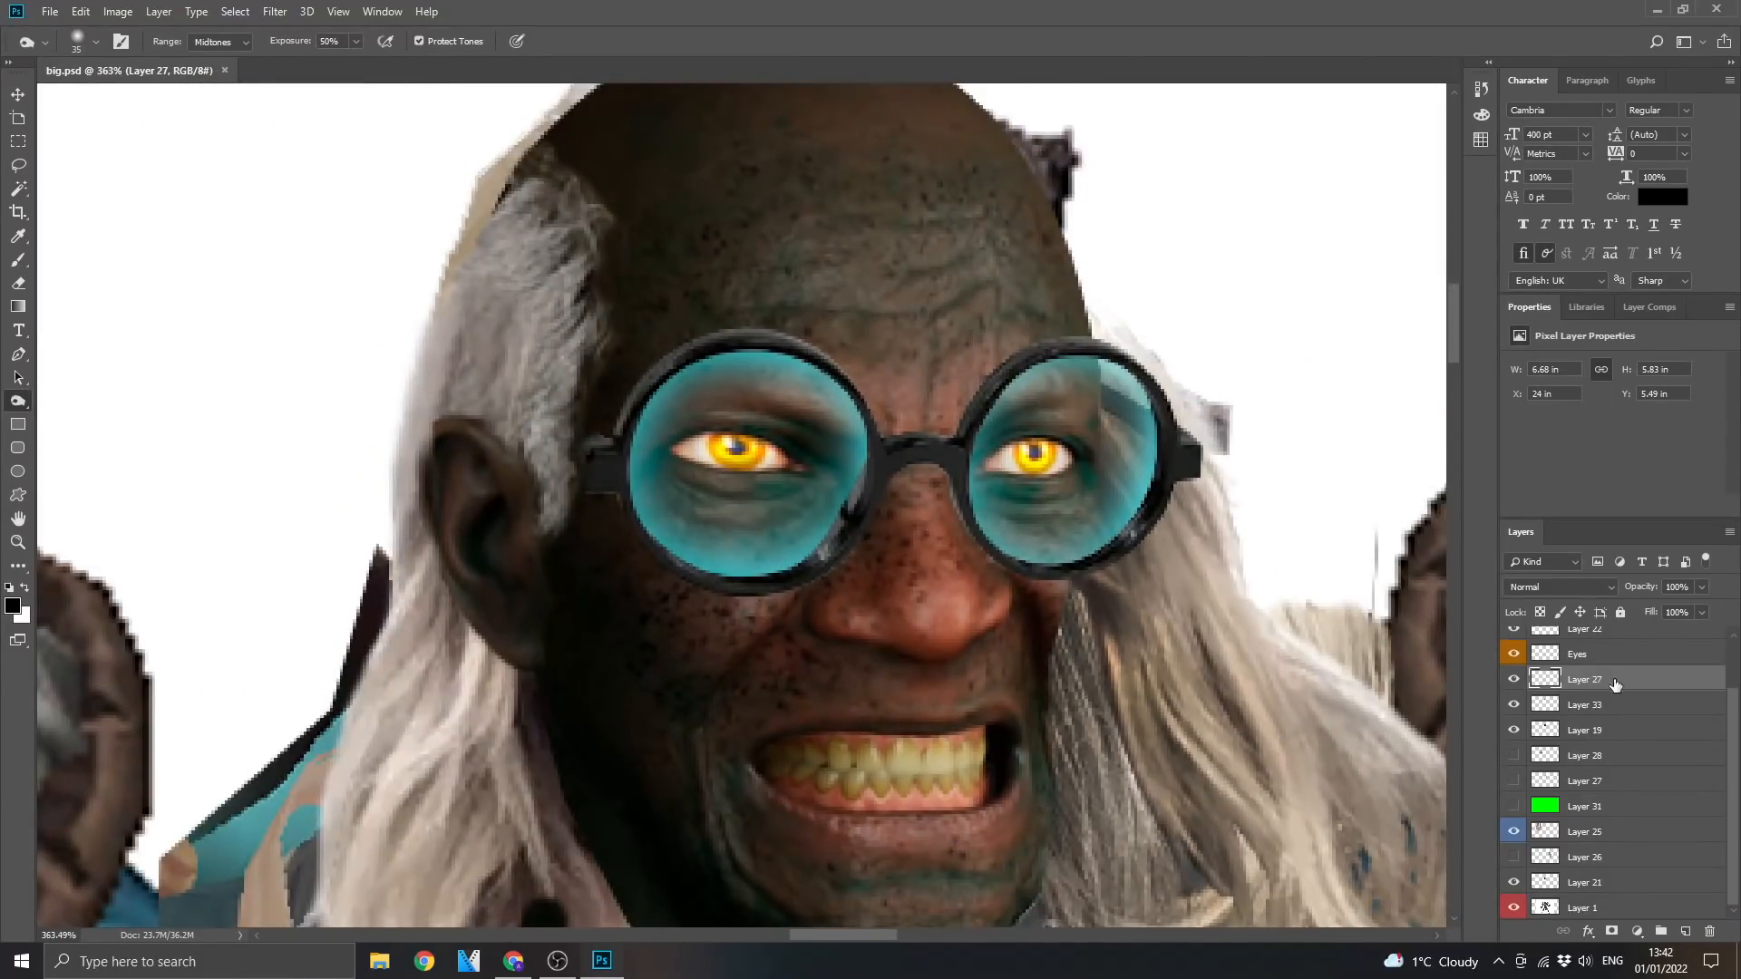
scroll(1600, 736, up, 2)
click(1514, 695)
click(1514, 694)
click(1516, 669)
click(1516, 669)
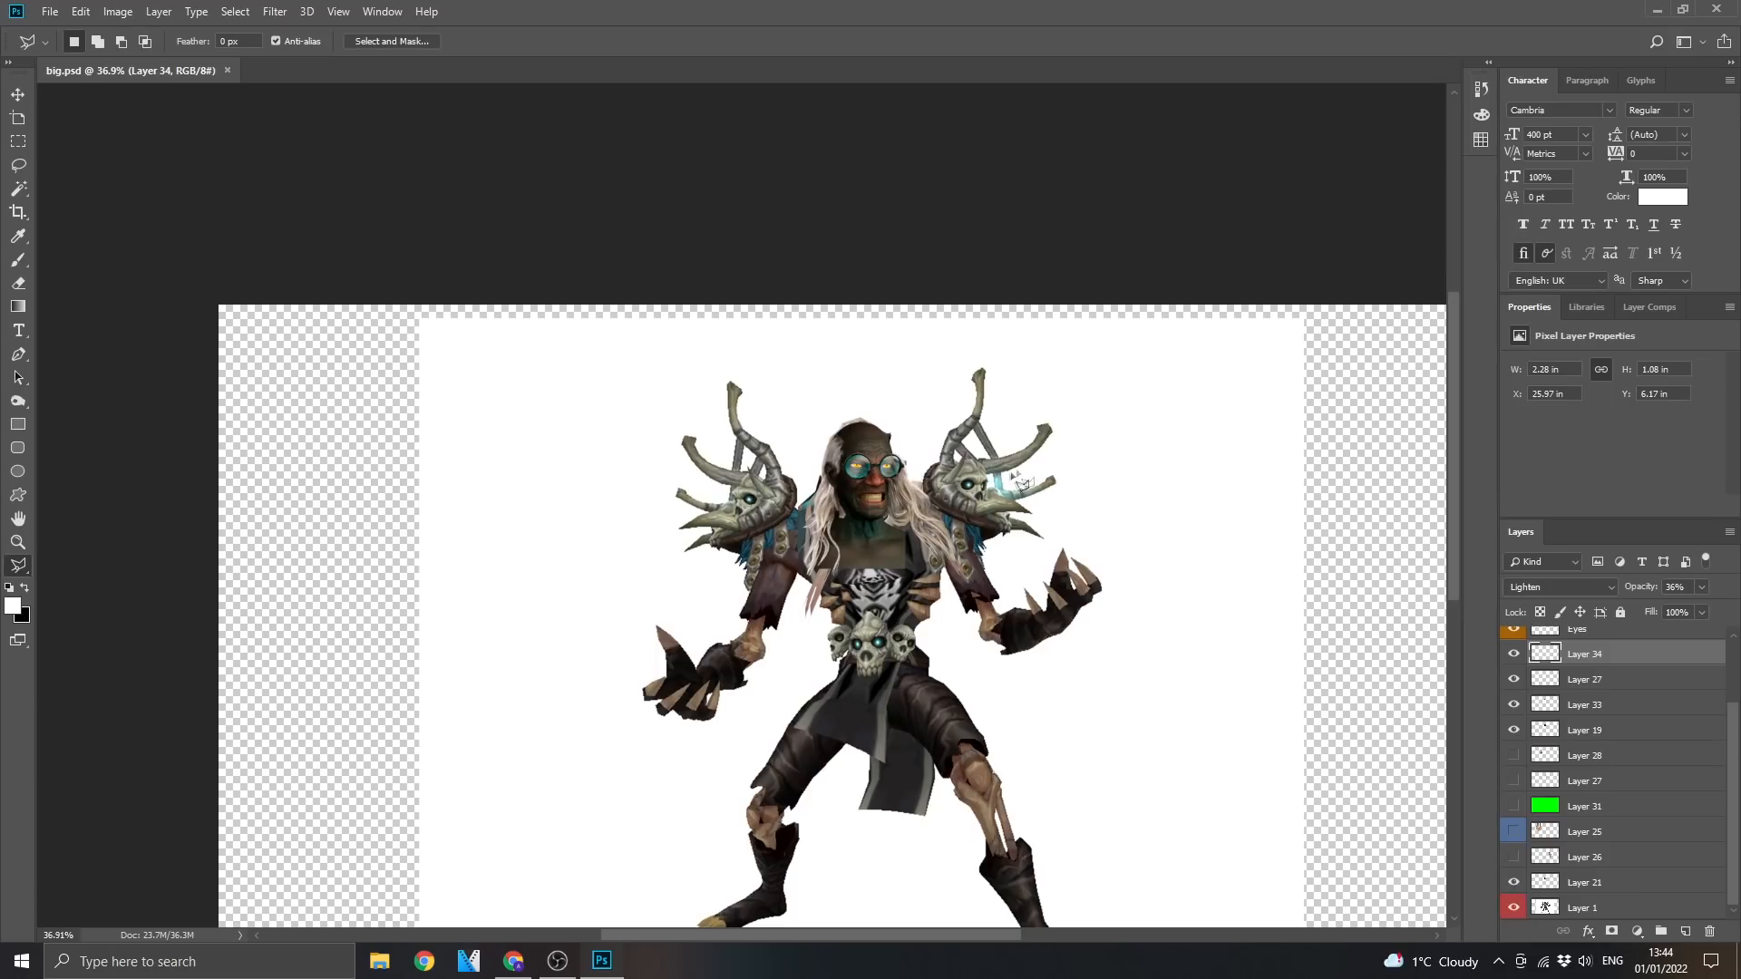
Warp the bone on Layer 35 to follow the curve of the shoulder armour's tall horn
scroll(907, 446, up, 5)
scroll(906, 446, up, 2)
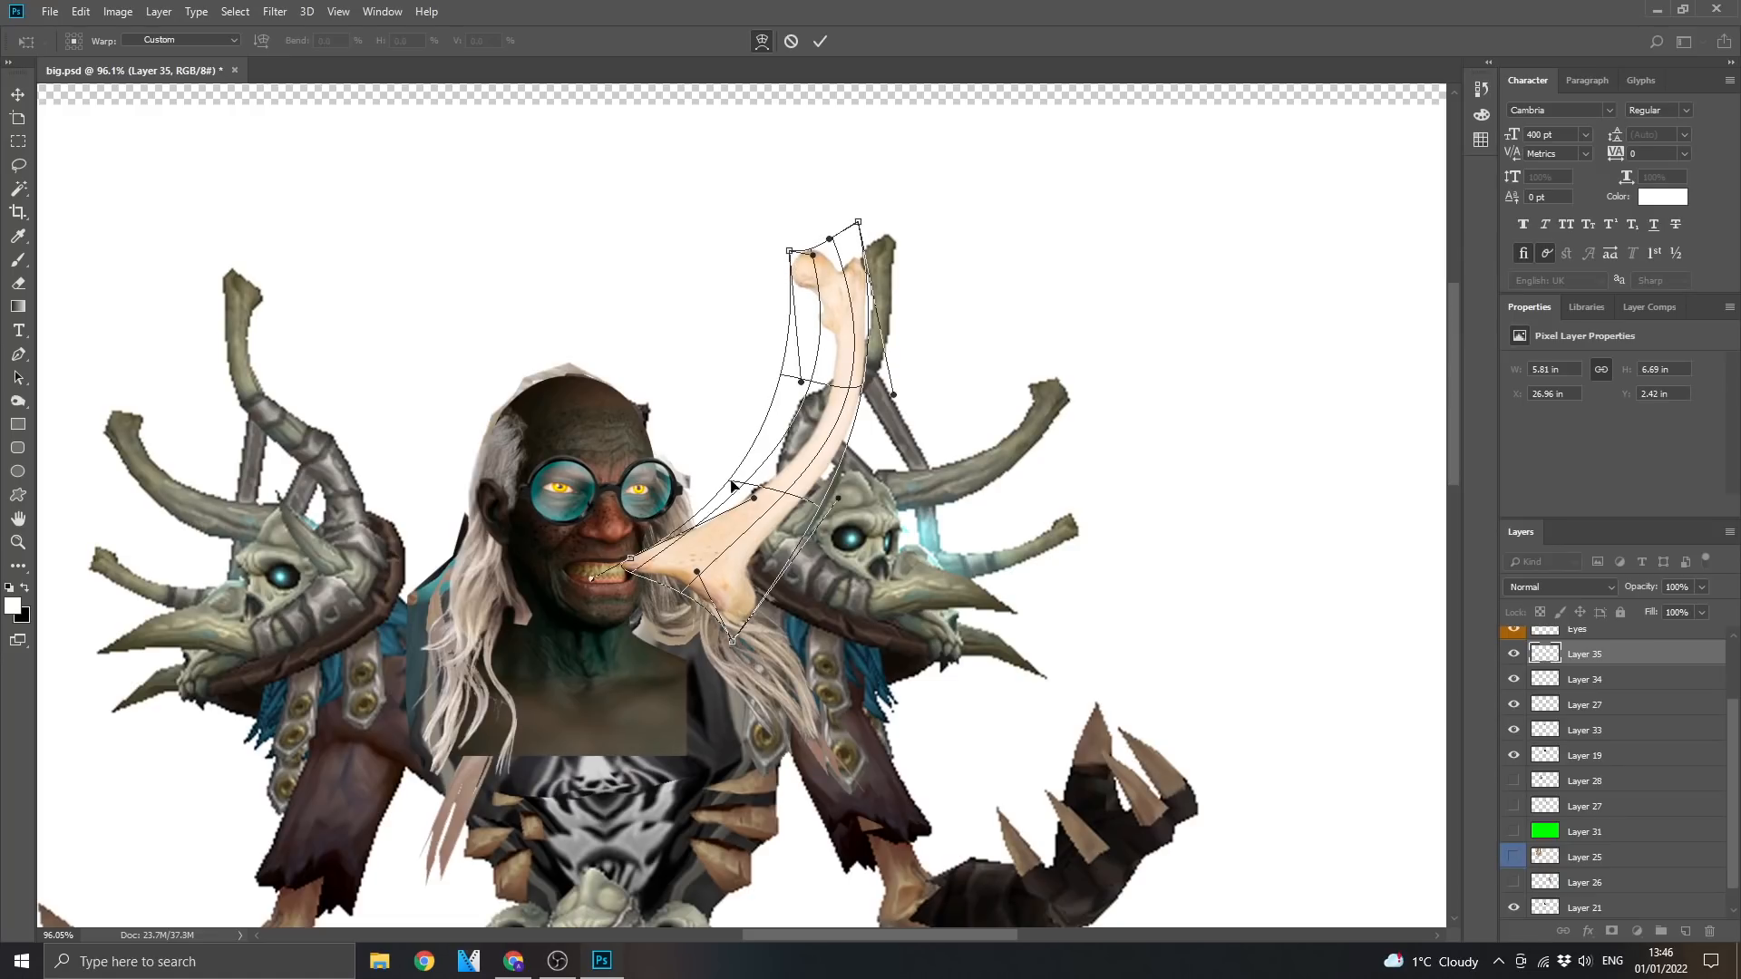
drag(734, 481, 709, 430)
drag(805, 500, 782, 463)
drag(855, 382, 864, 339)
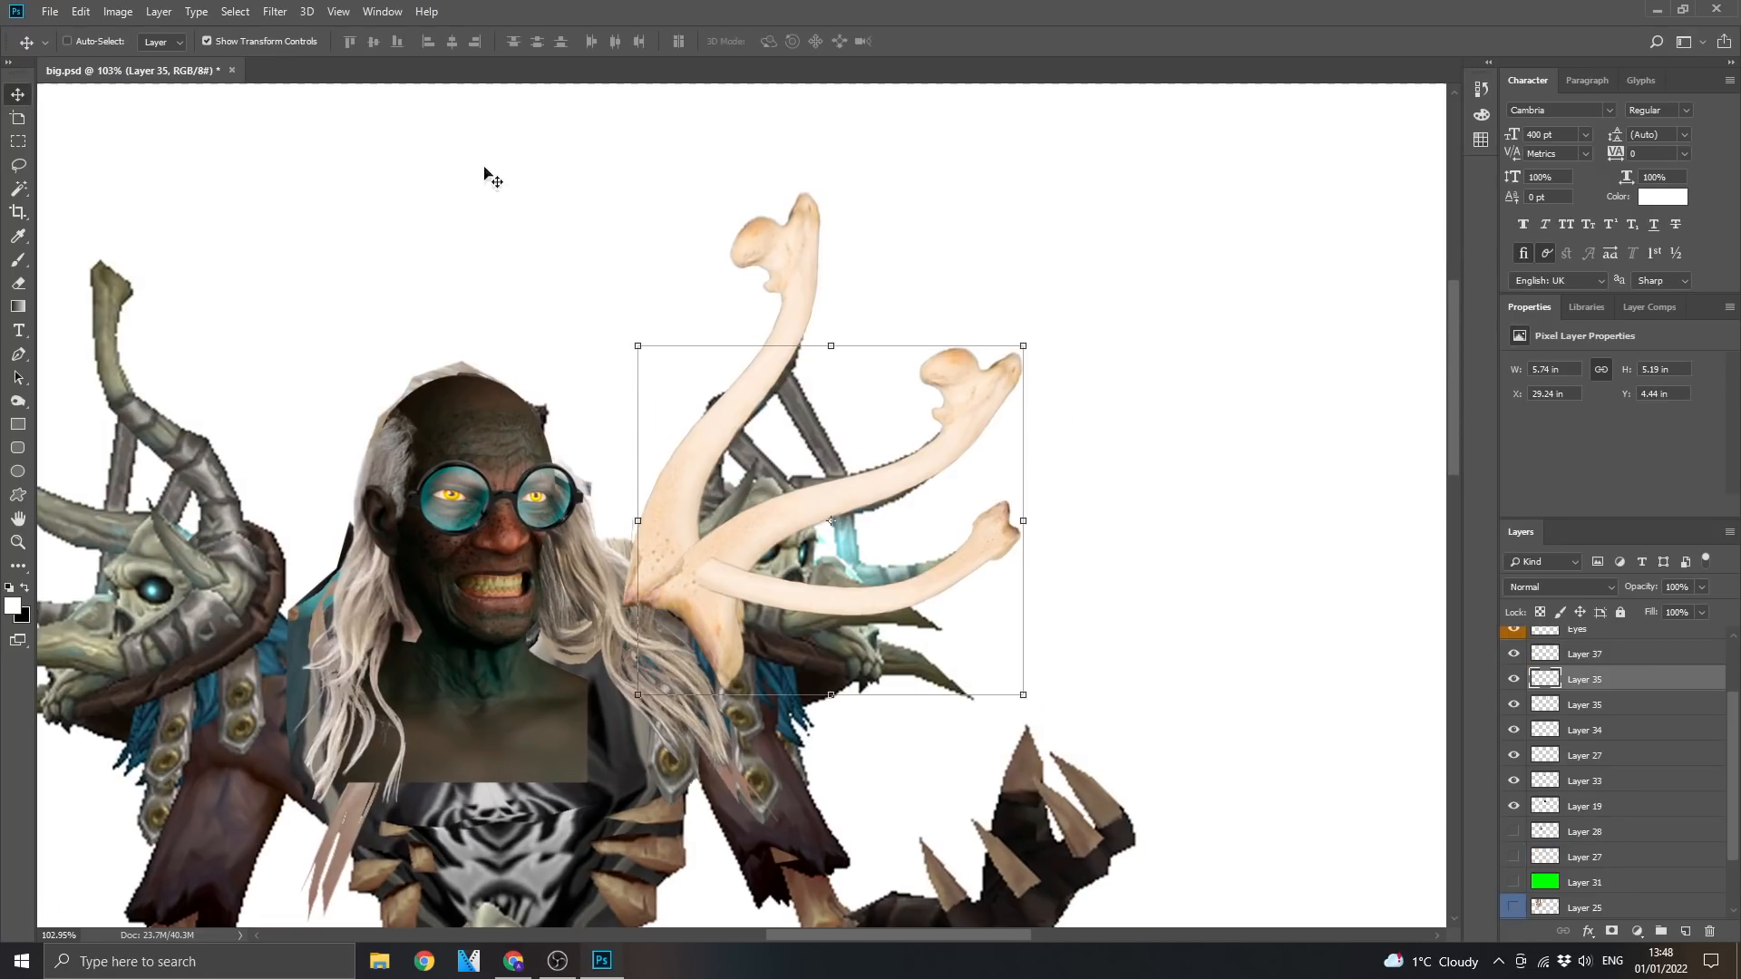
click(1596, 662)
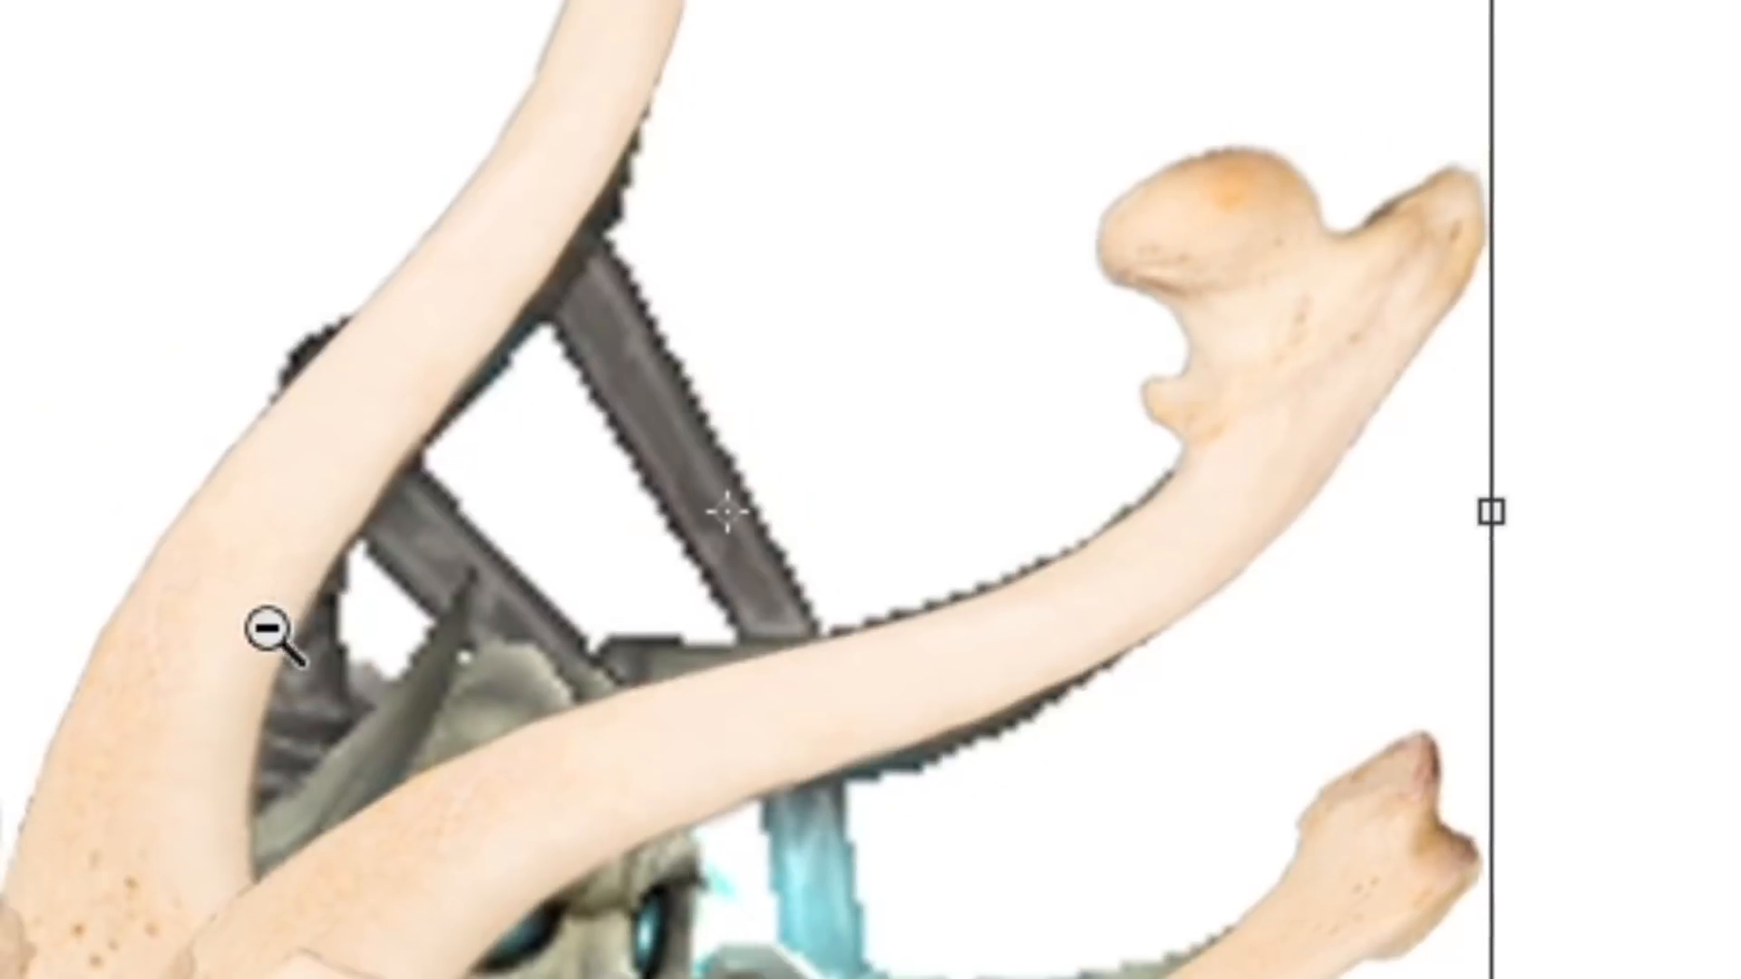
key(Return)
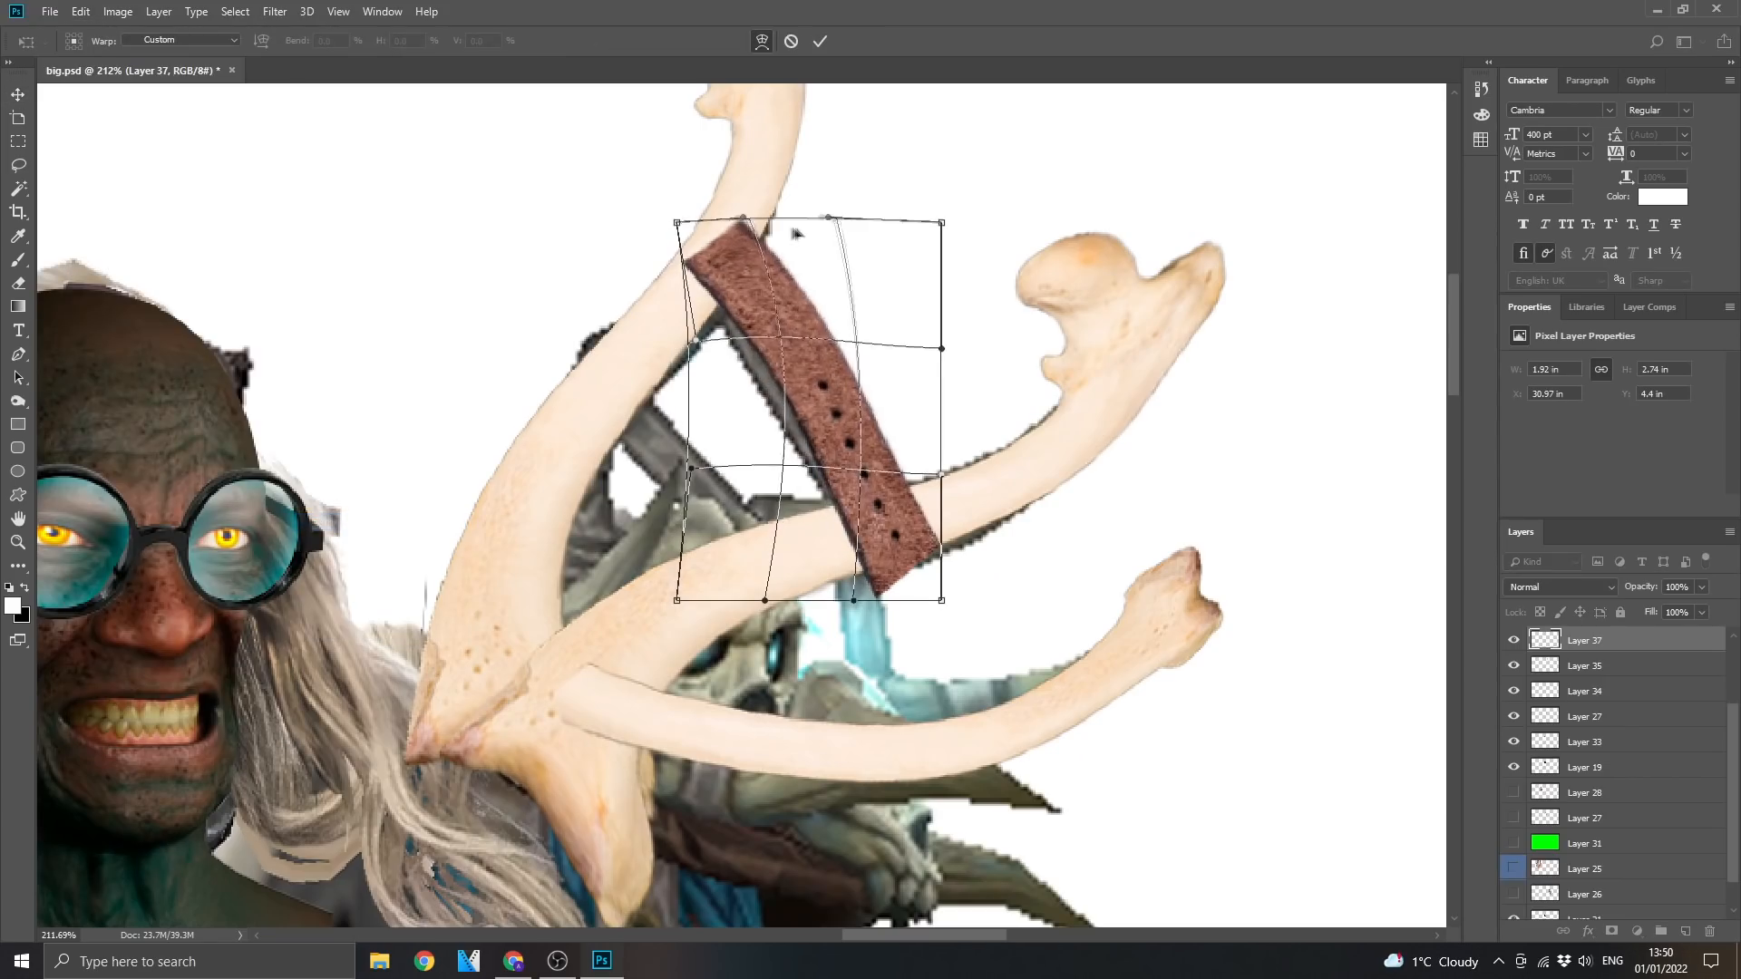
Warp the perforated leather strap on Layer 37 to fit the strut between the two upper shoulder bones
drag(797, 234, 780, 245)
drag(889, 373, 853, 385)
drag(927, 578, 918, 563)
key(Return)
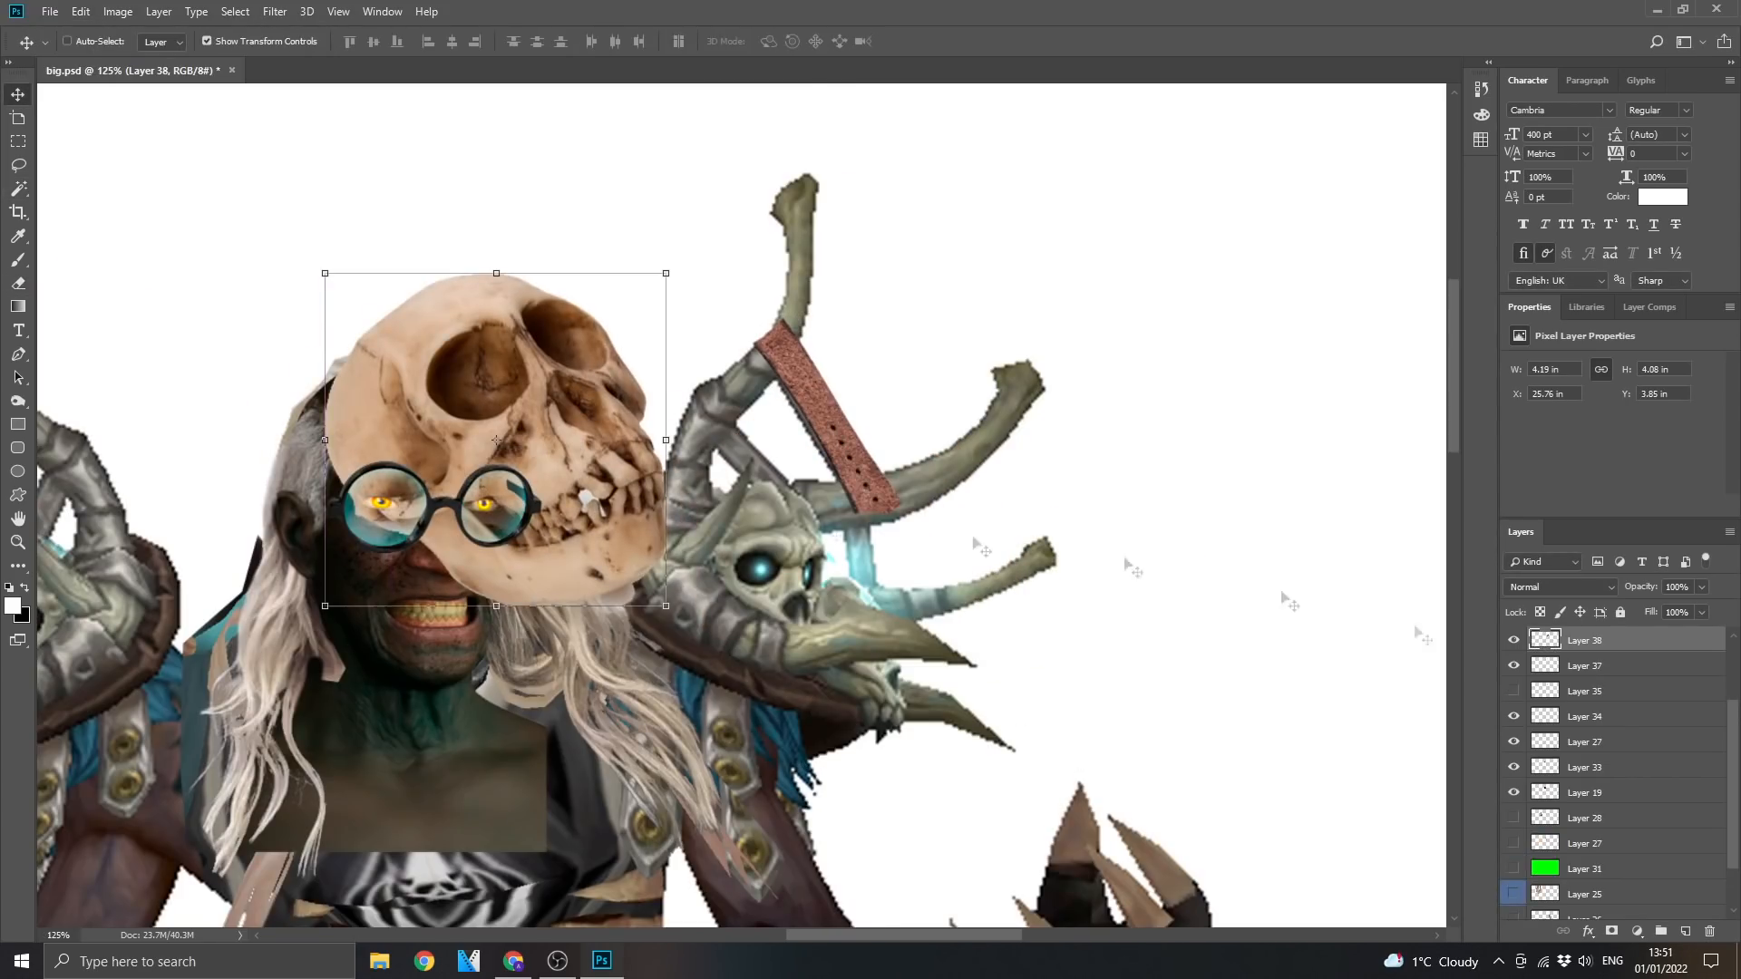
Set the Layer 38 skull to 63% opacity, then scale it to about 55% and rotate it about 28° near the shoulder skull
key(6)
key(3)
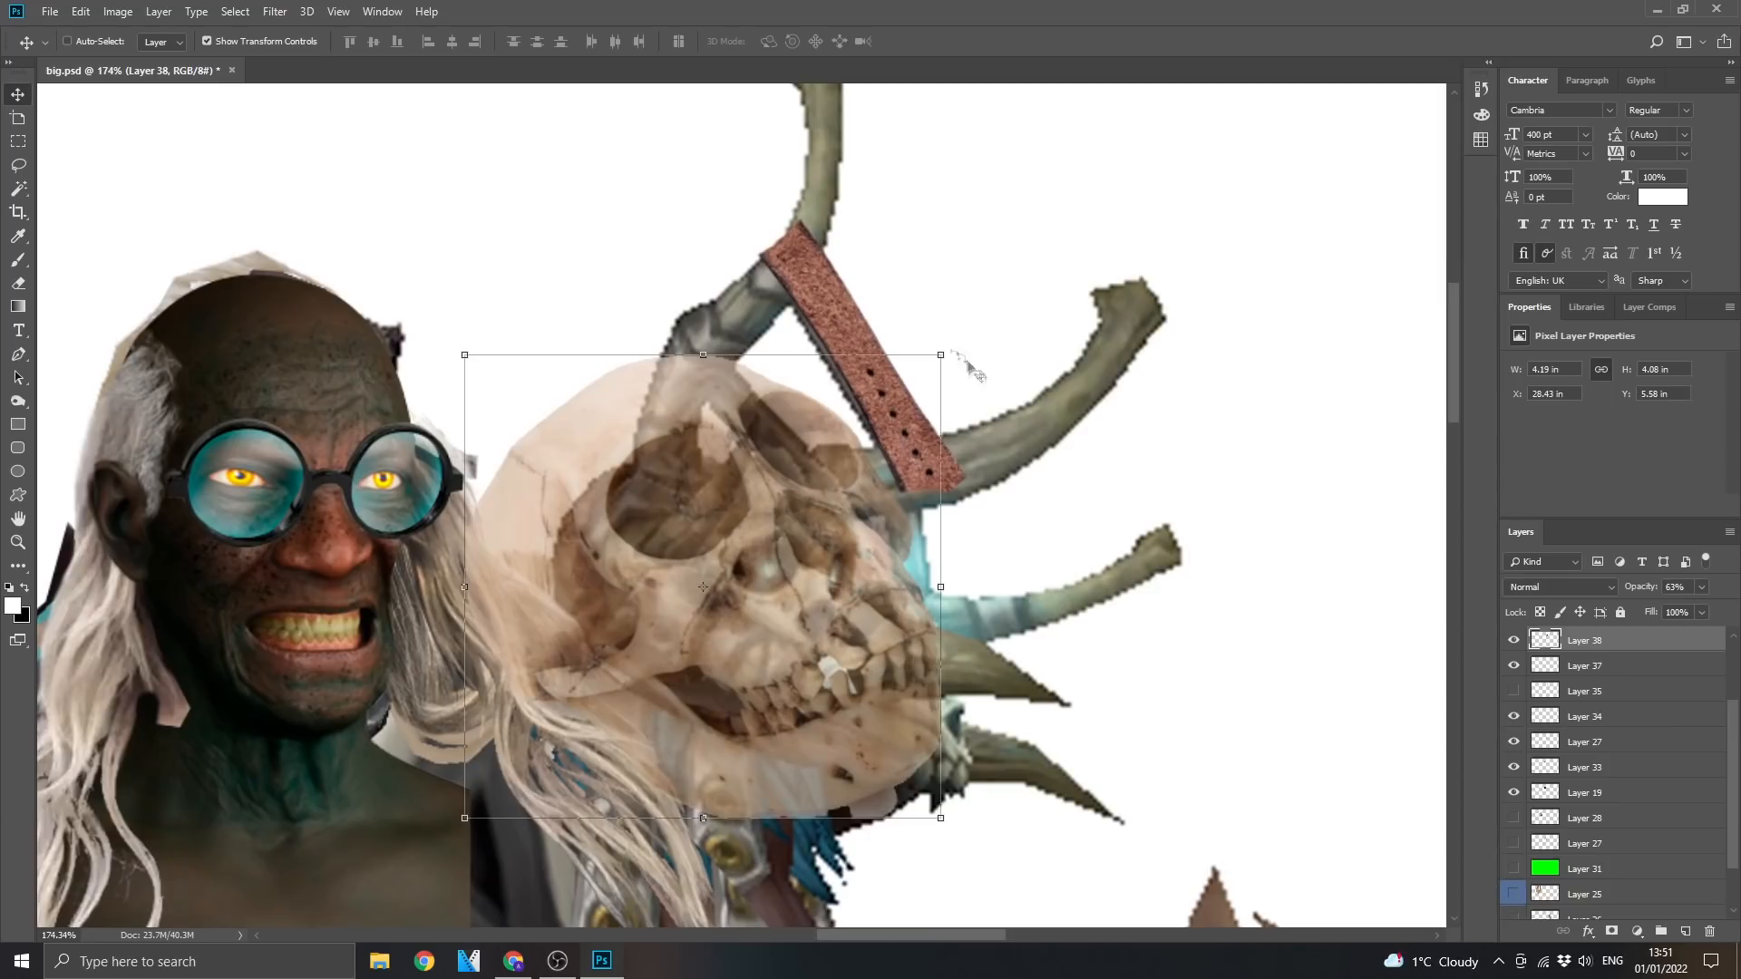
drag(969, 367, 1030, 558)
drag(642, 260, 684, 482)
drag(771, 624, 800, 518)
drag(537, 630, 608, 626)
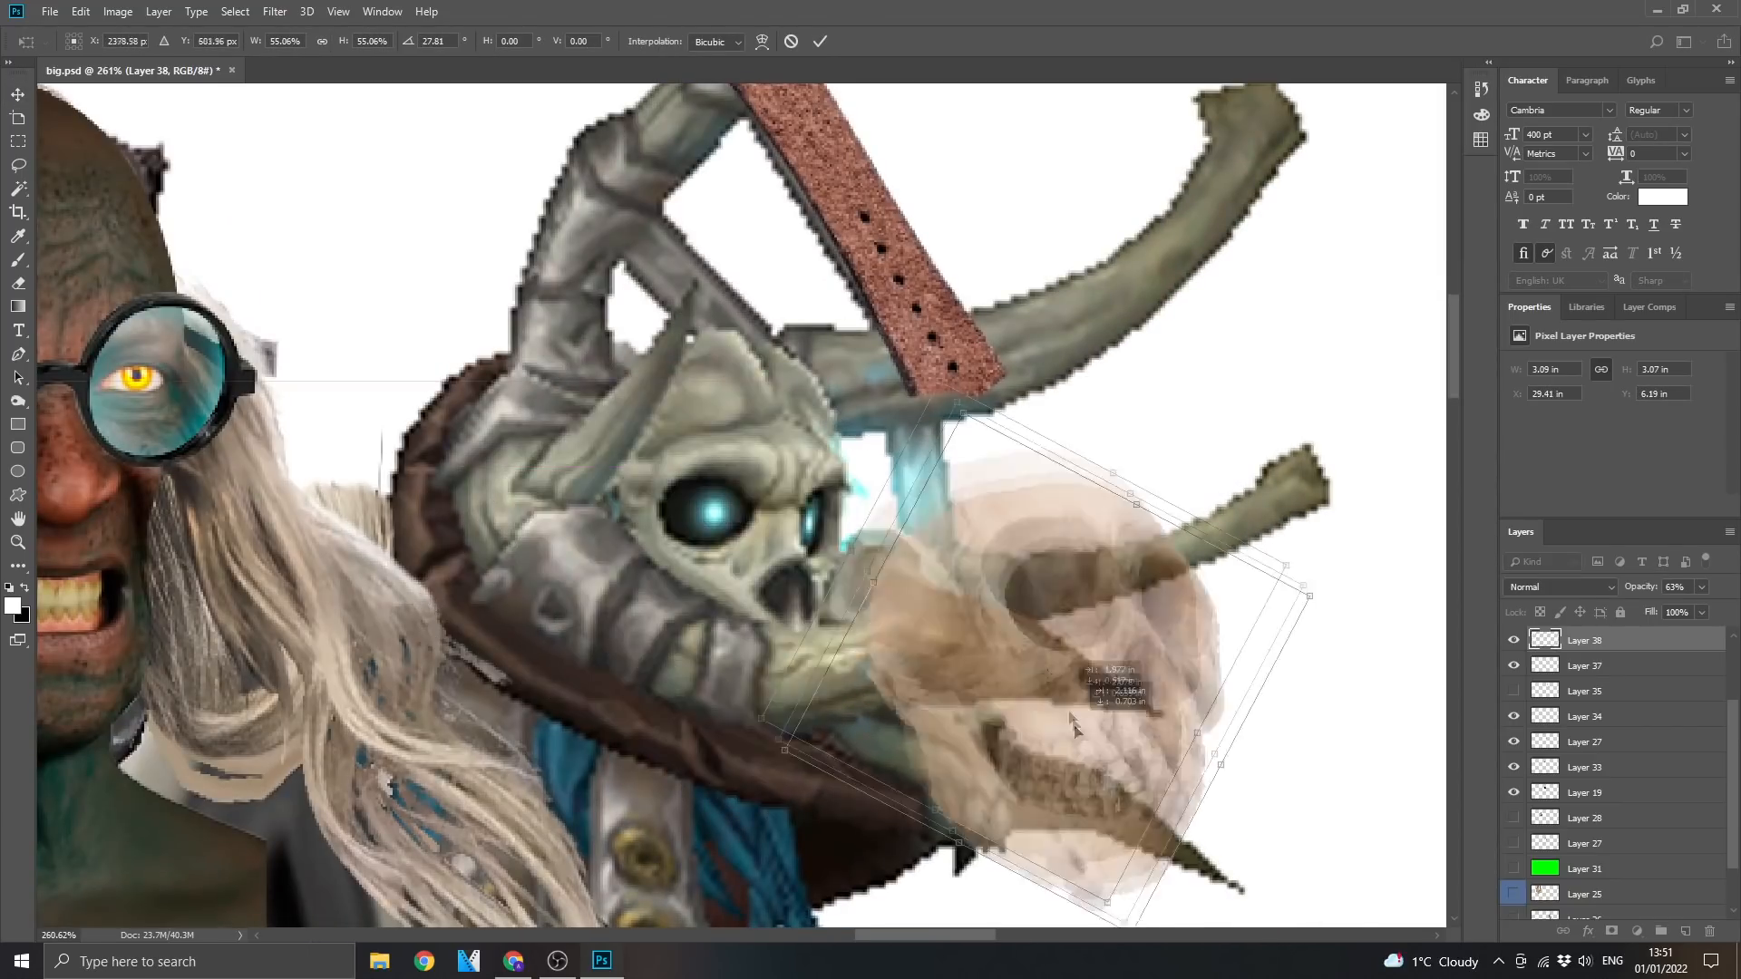
Lower Layer 40 to 33% opacity, then scale its bone image down and position it over the shoulder skull's jaw
click(1701, 587)
drag(1697, 606, 1637, 608)
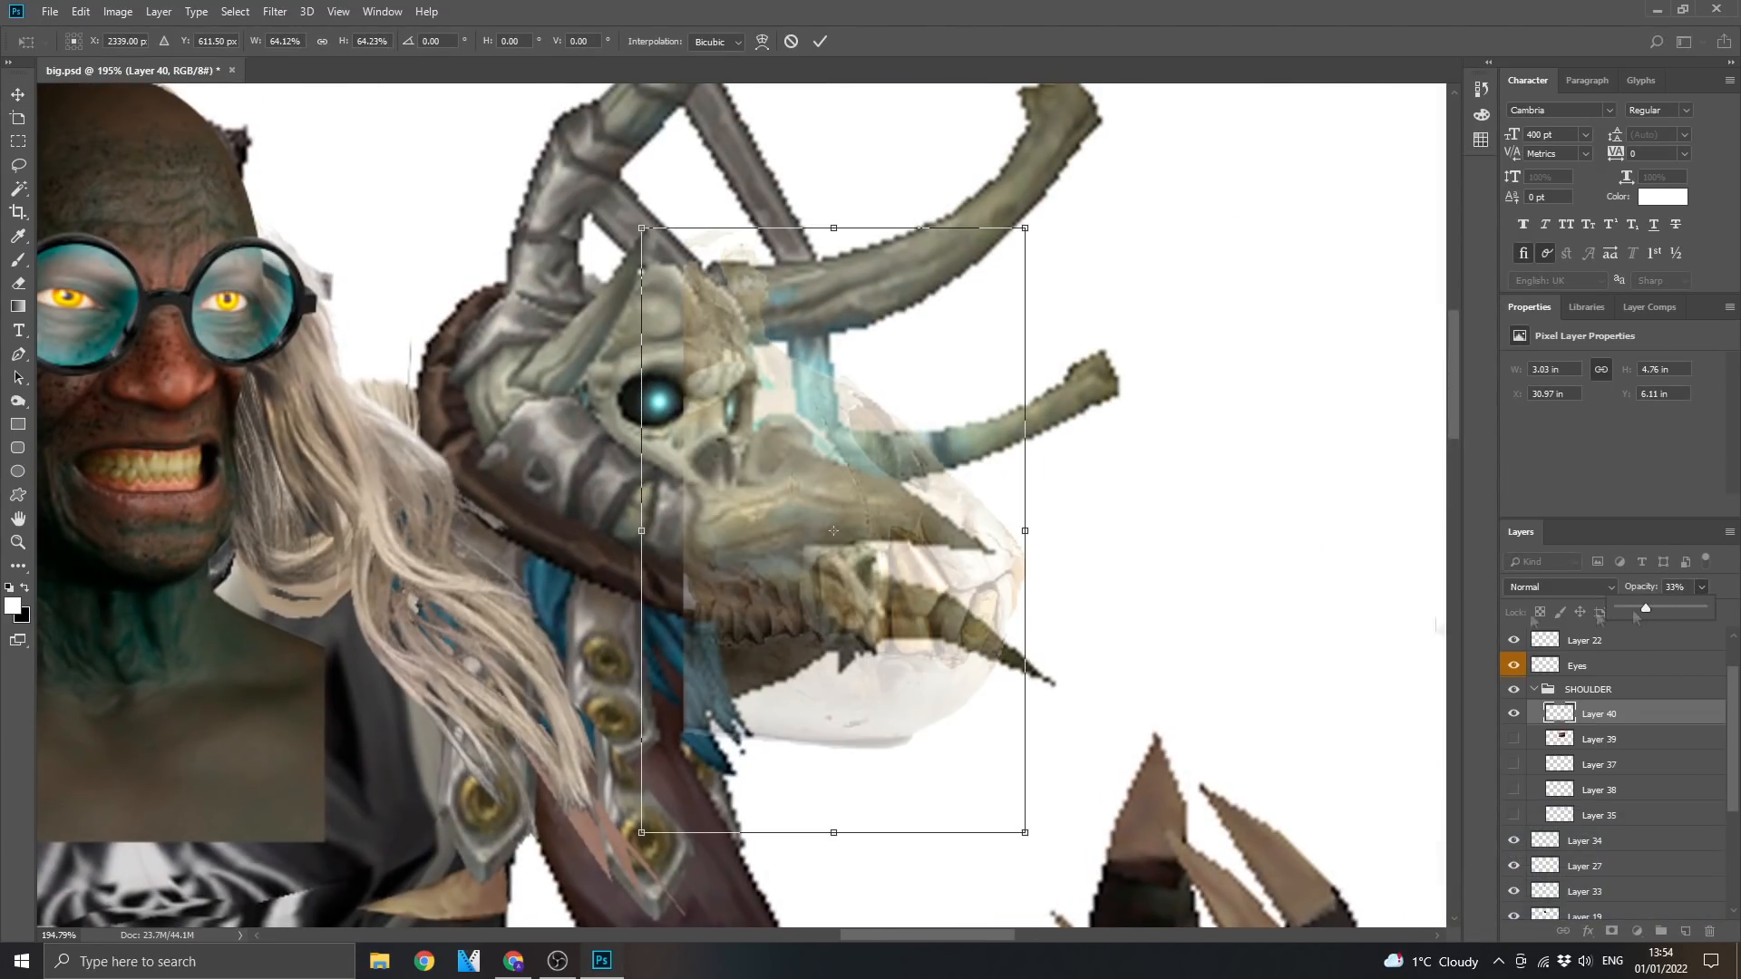
drag(1027, 833, 933, 692)
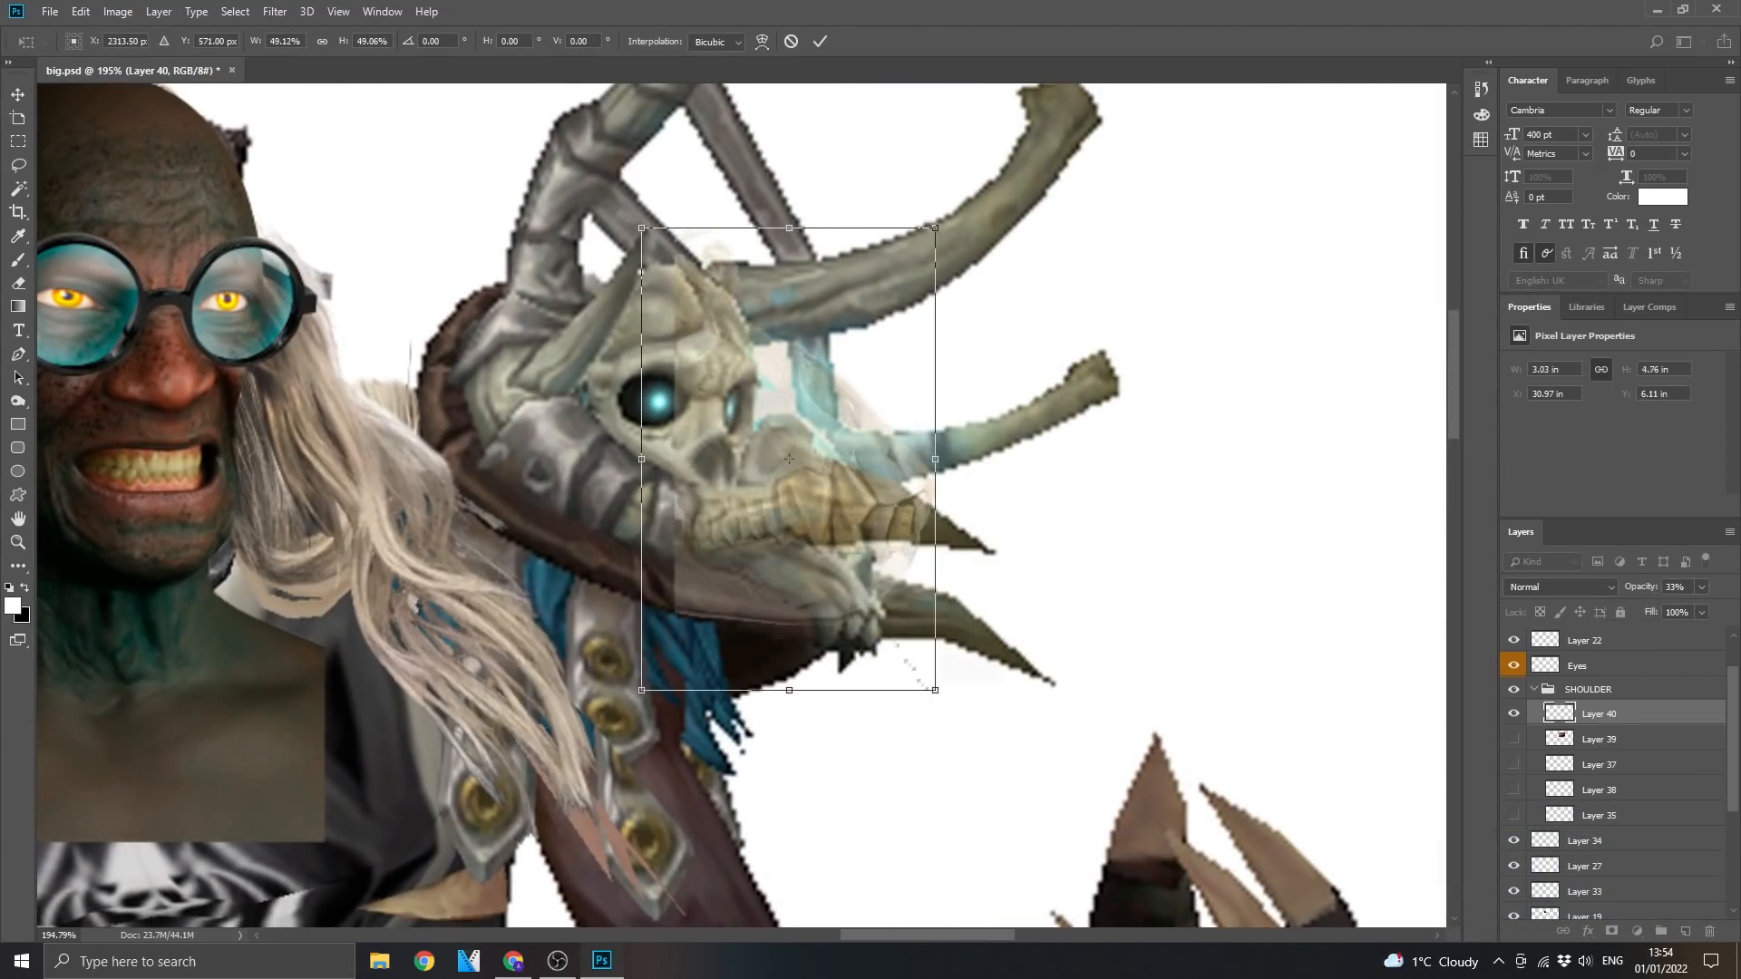
drag(841, 544, 844, 654)
drag(936, 803, 900, 749)
drag(913, 324, 816, 553)
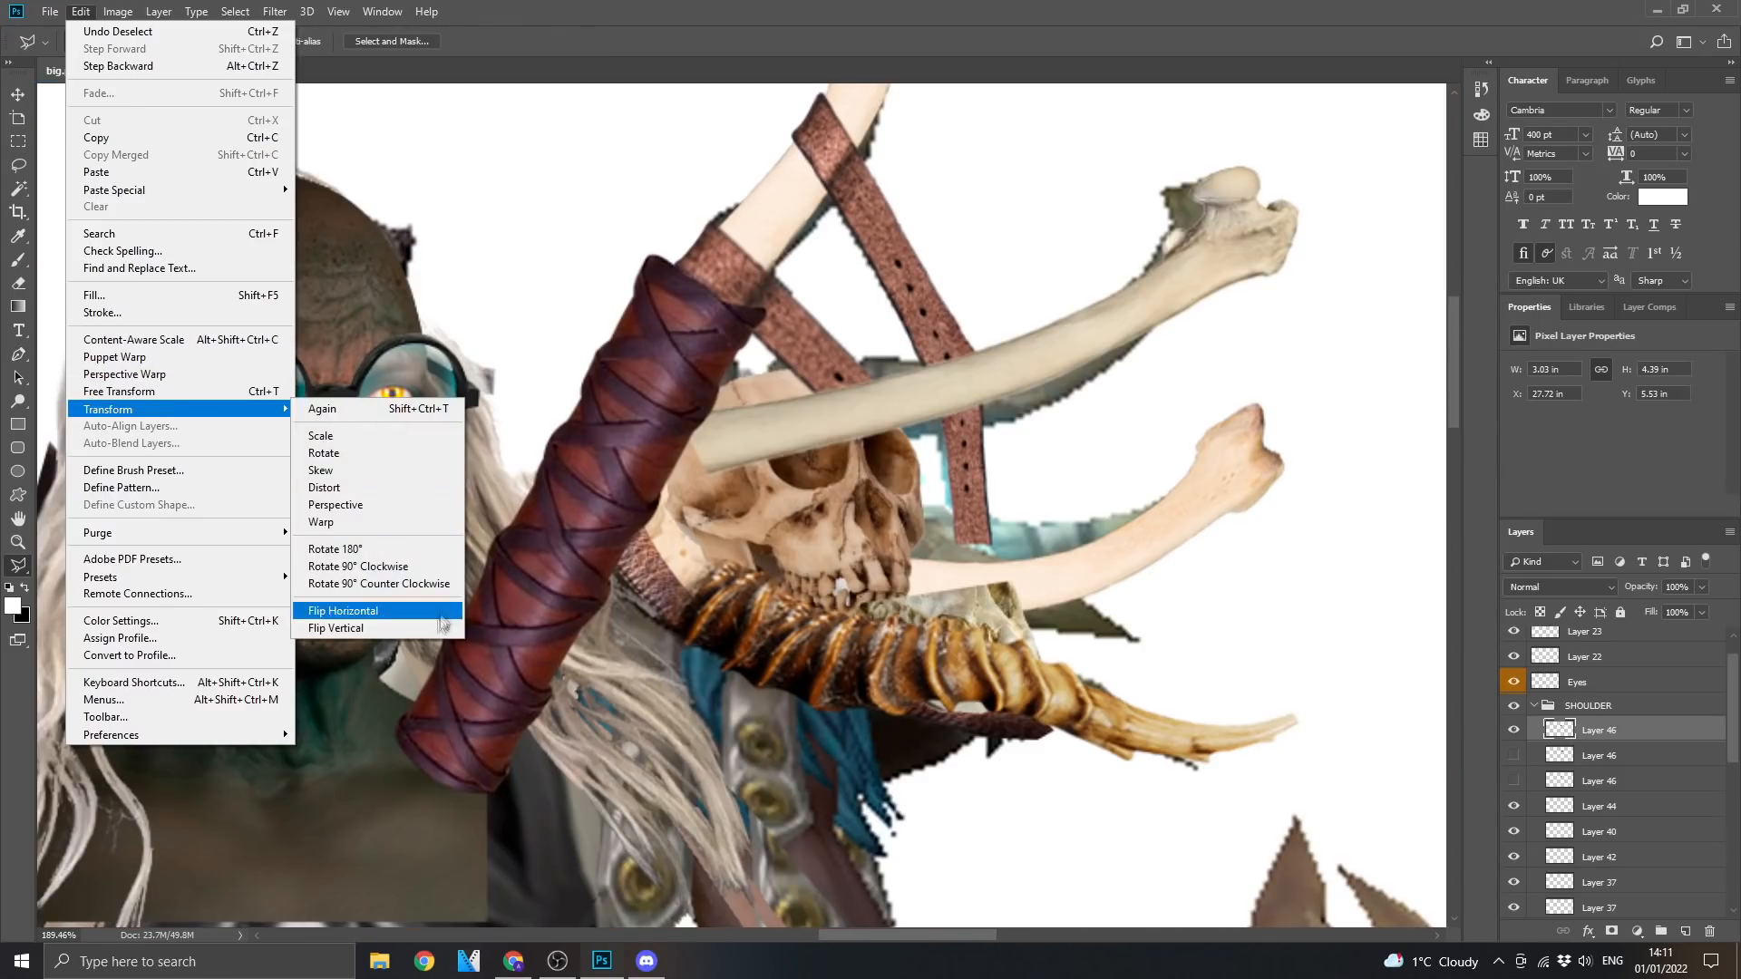
Rotate the leather-wrapped piece on Layer 46 by 180° and reshape it to curve around the shoulder skull
click(350, 552)
drag(544, 436, 612, 434)
drag(560, 787, 1062, 742)
drag(393, 795, 814, 830)
drag(669, 497, 638, 495)
drag(598, 434, 690, 544)
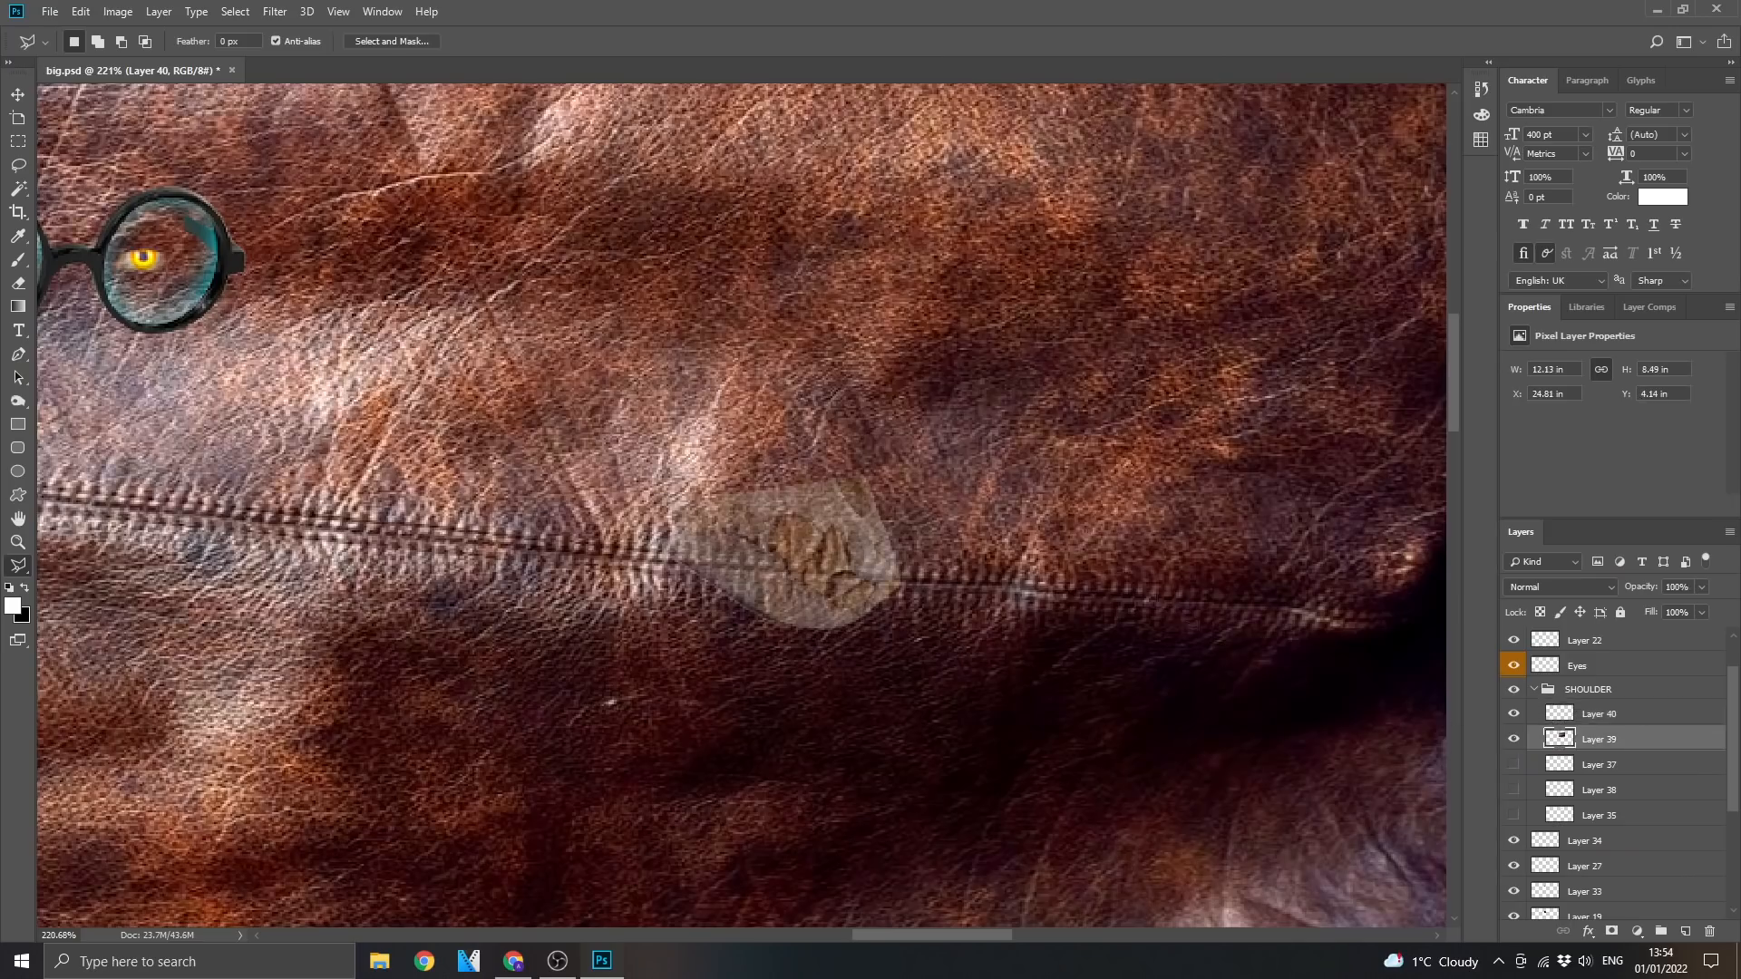
Raise the opacity of the leather shoulder rim on Layer 39 to full
scroll(1020, 535, down, 13)
scroll(937, 541, up, 8)
scroll(871, 589, down, 9)
scroll(952, 589, up, 6)
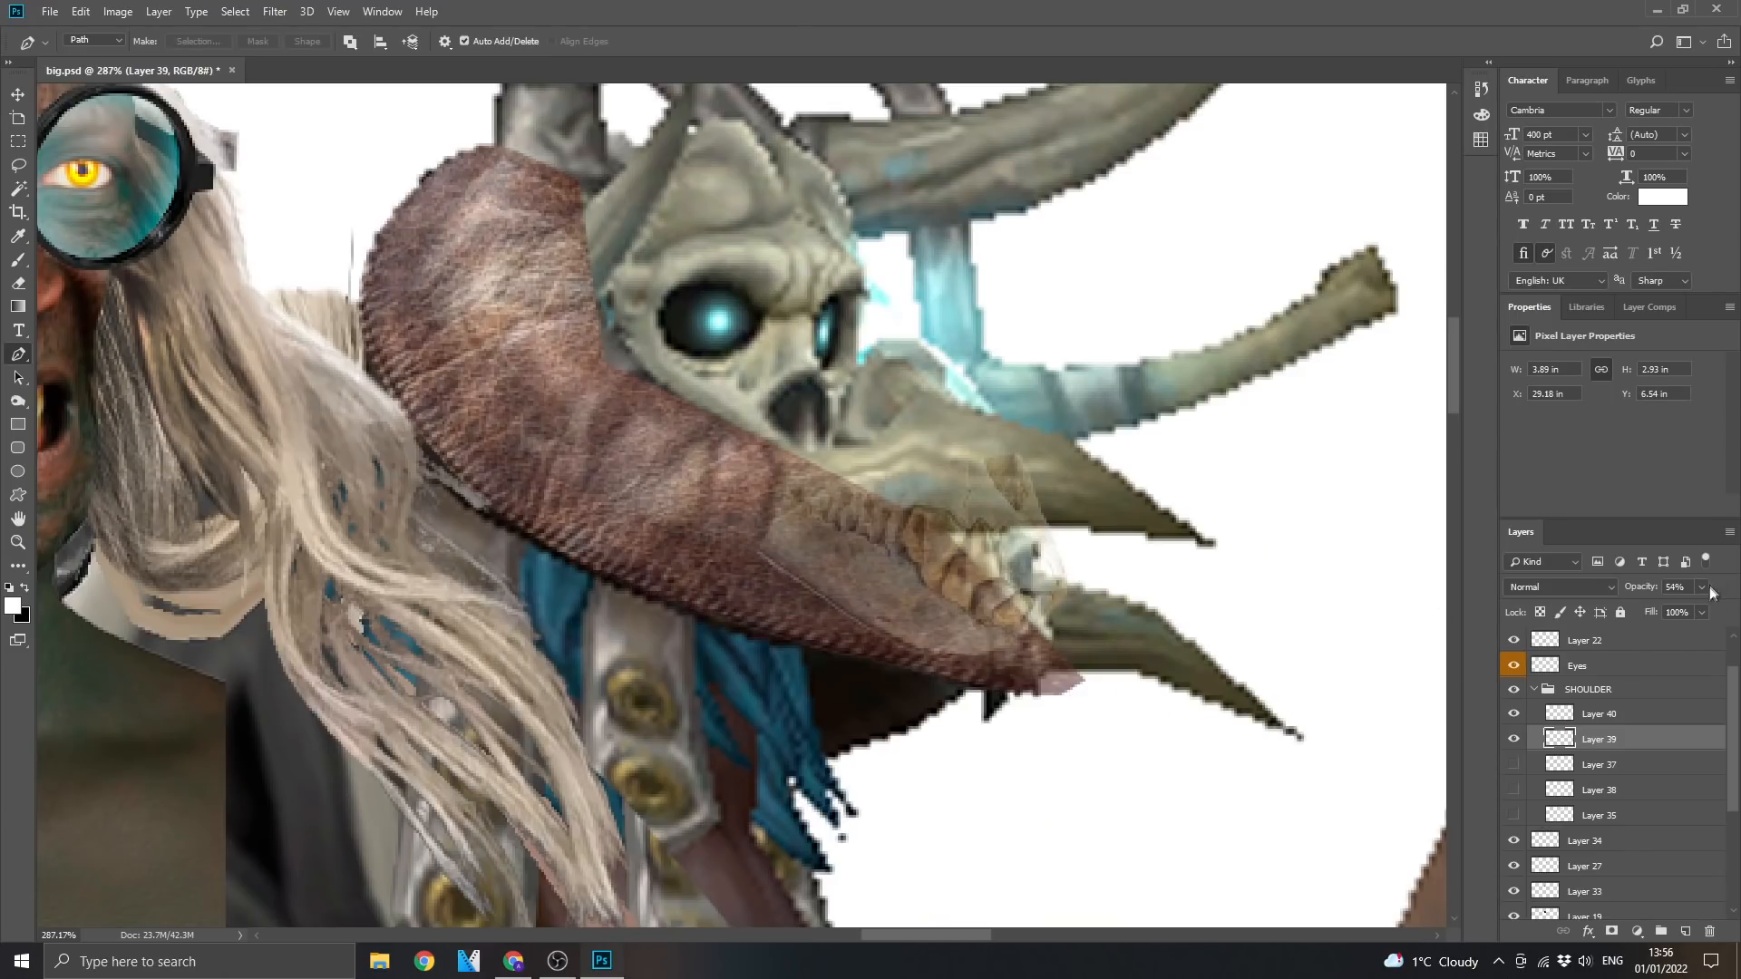
click(1702, 588)
drag(1687, 608, 1728, 610)
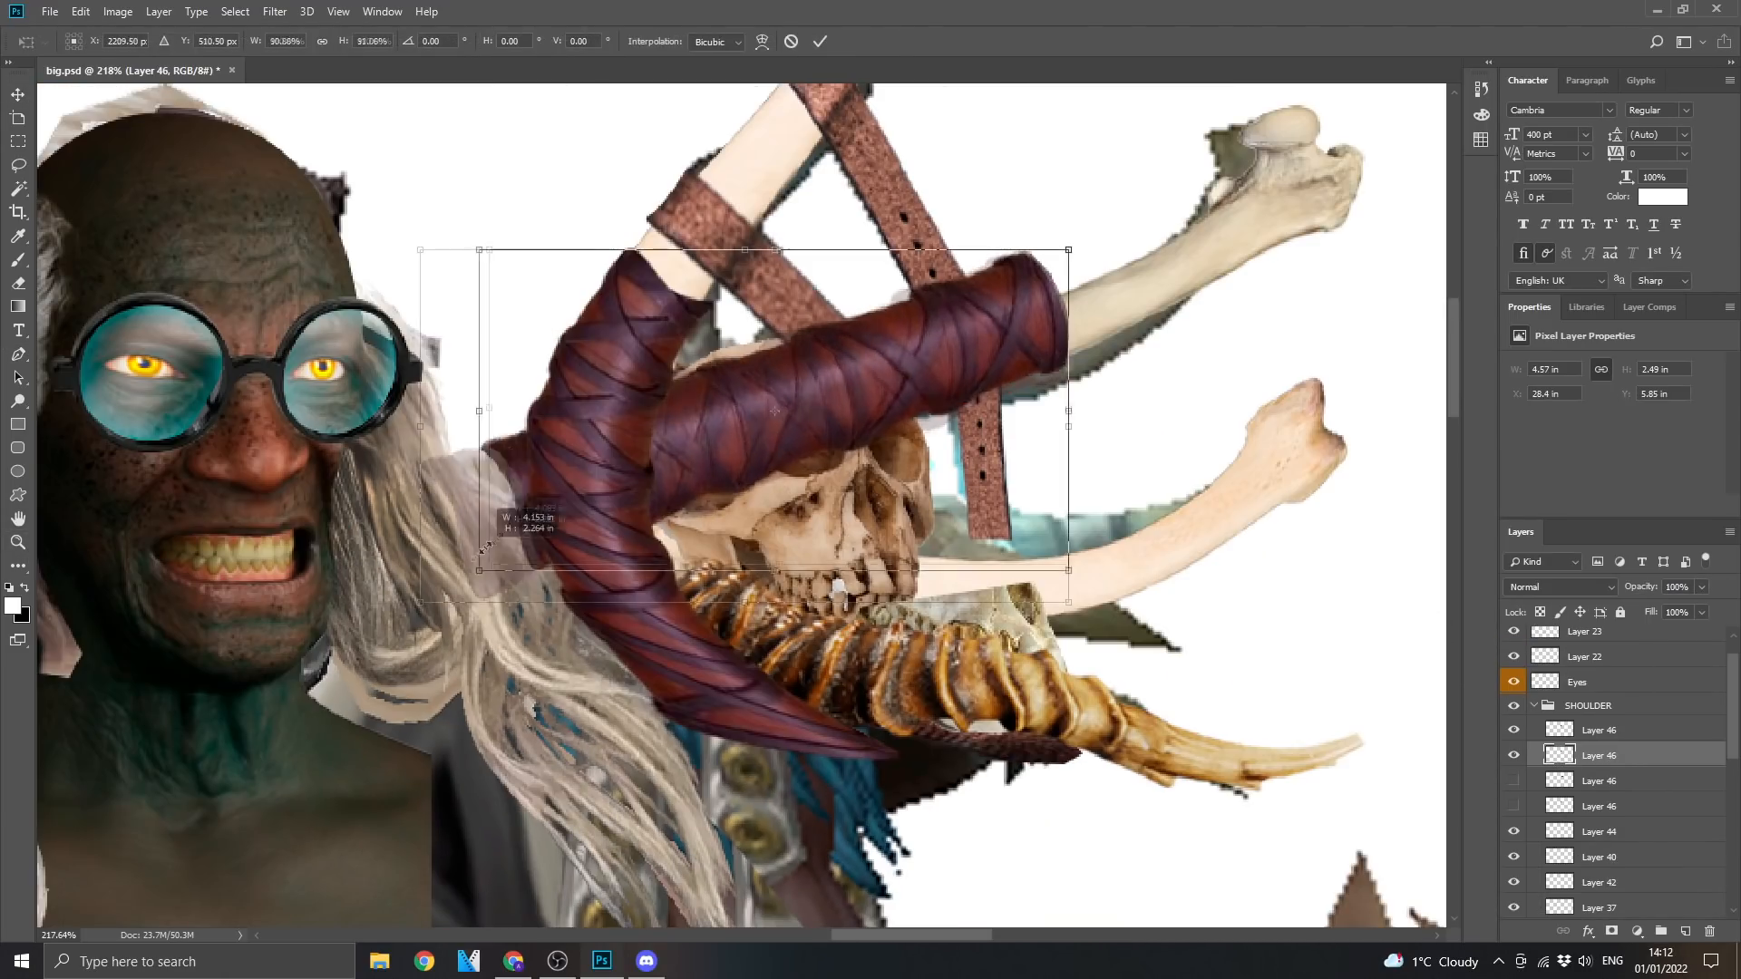
Warp the second leather-wrapped piece on Layer 46 to fit along the bone above the shoulder skull
click(81, 11)
mouse_move(147, 416)
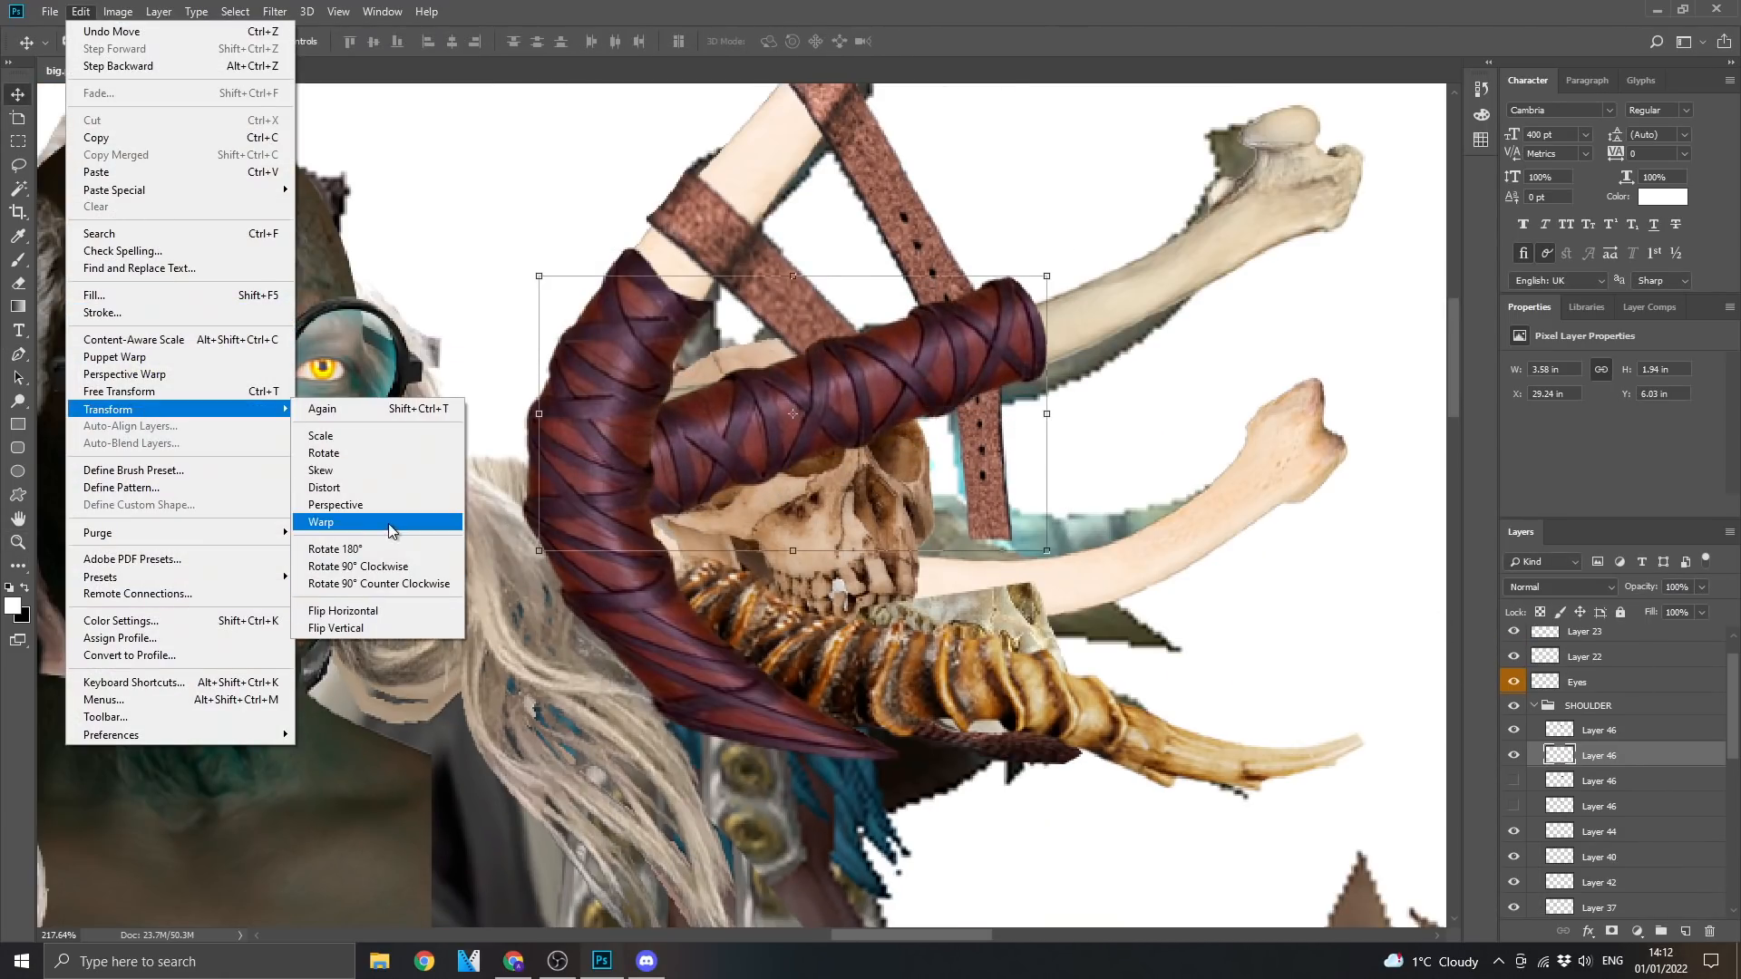
click(392, 522)
drag(726, 425, 691, 395)
drag(969, 292, 1071, 291)
drag(1048, 470, 1060, 443)
drag(752, 386, 766, 379)
drag(671, 522, 660, 506)
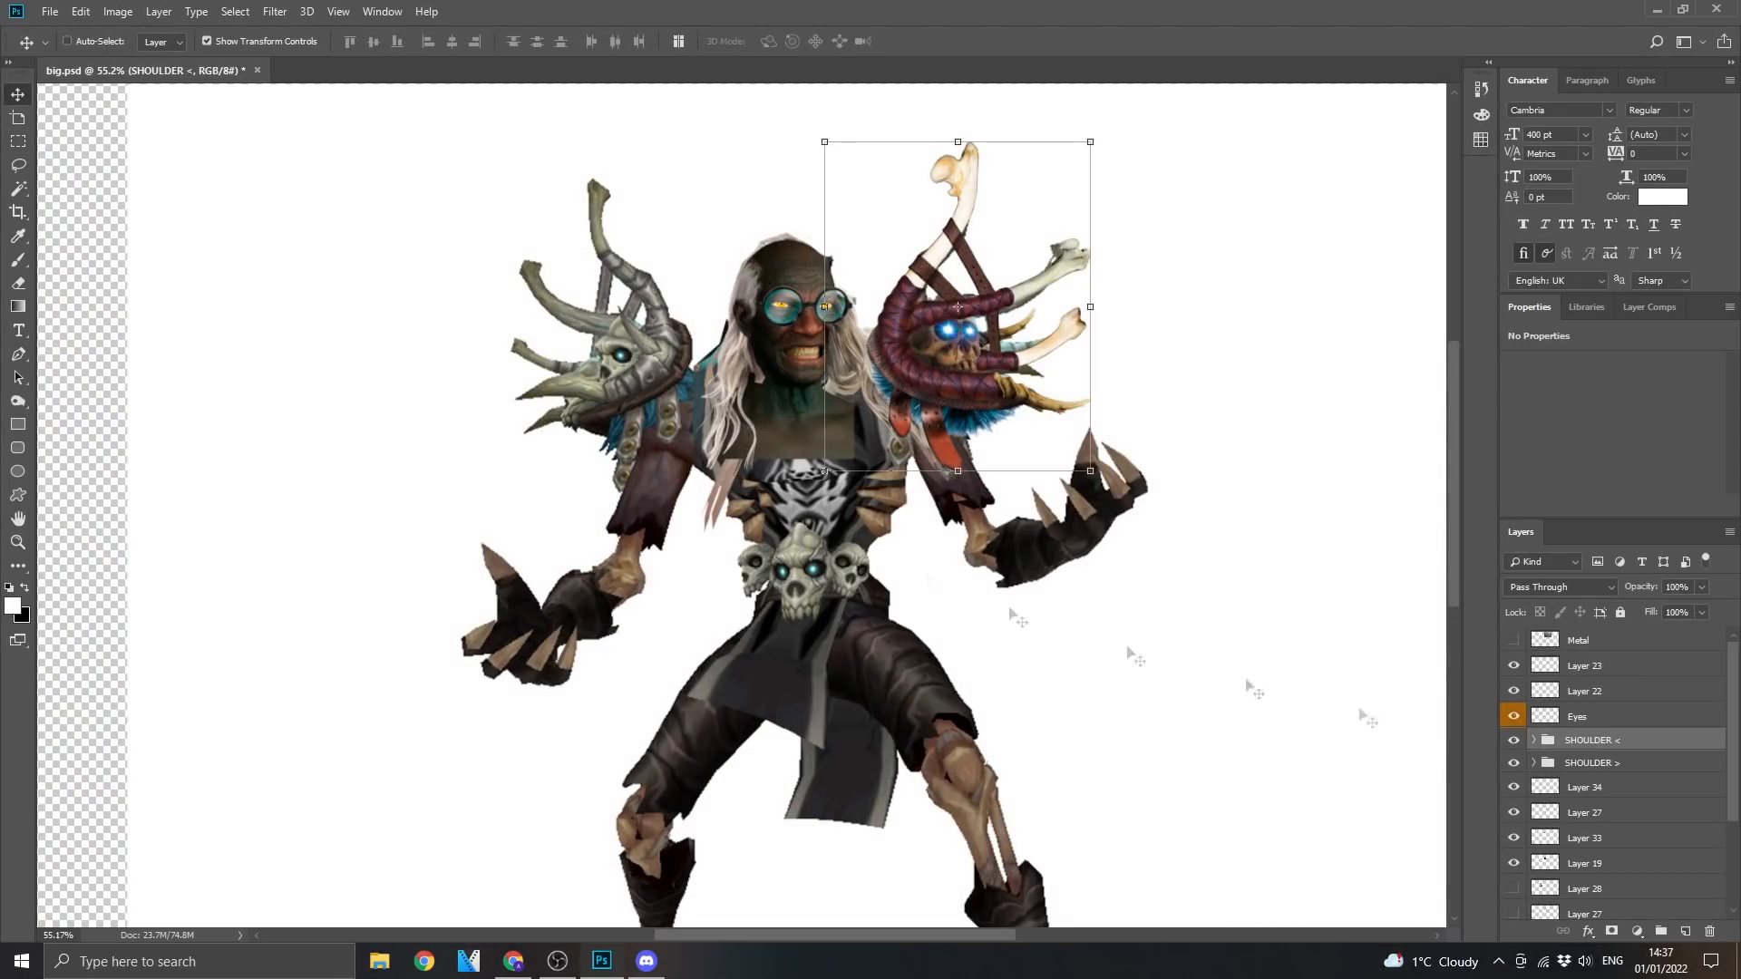
Flip the SHOULDER < group horizontally, align it over the character's opposite shoulder and expand the group
drag(947, 379, 636, 369)
click(81, 12)
mouse_move(122, 408)
click(376, 609)
scroll(626, 299, up, 7)
mouse_move(634, 545)
mouse_down()
mouse_move(596, 541)
mouse_move(644, 526)
mouse_up()
scroll(654, 667, down, 2)
drag(773, 695, 819, 618)
click(1534, 740)
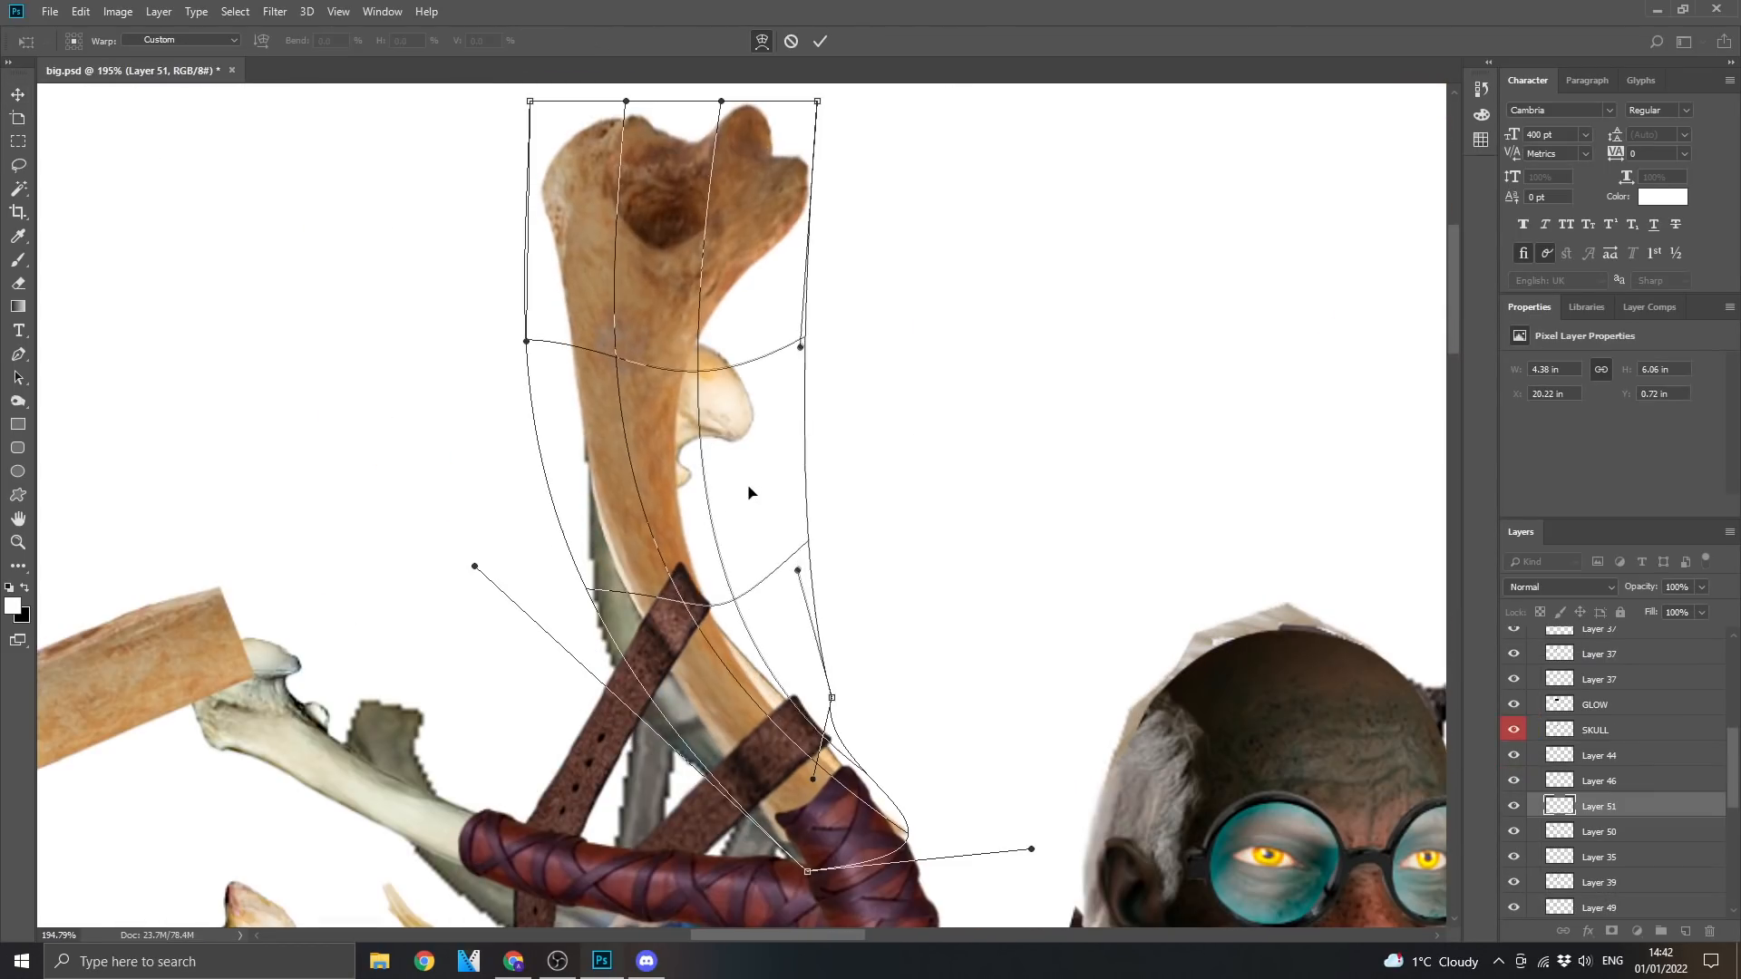
Warp the large brown bone on Layer 51 to follow the flipped shoulder's tall horn
drag(750, 493, 653, 272)
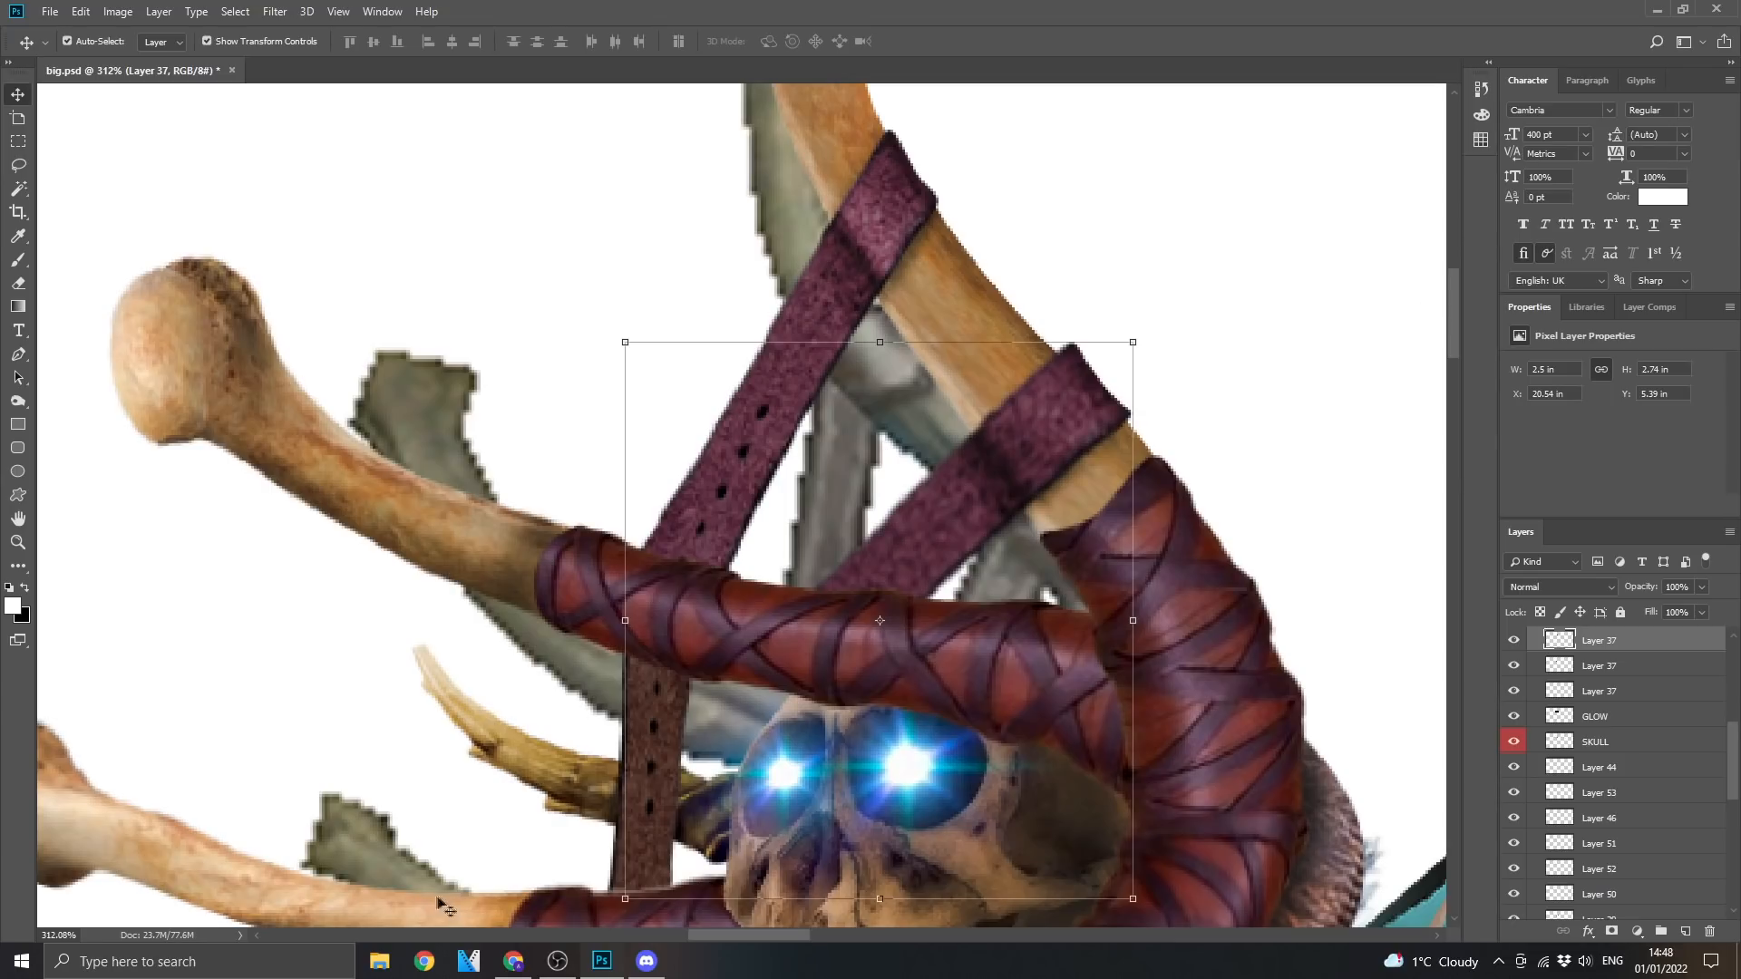
Identify the strap layers by toggling visibility and select the brown strap hanging beside the glowing shoulder skull
click(784, 773)
click(640, 821)
click(1513, 640)
click(1514, 641)
click(1271, 666)
click(641, 811)
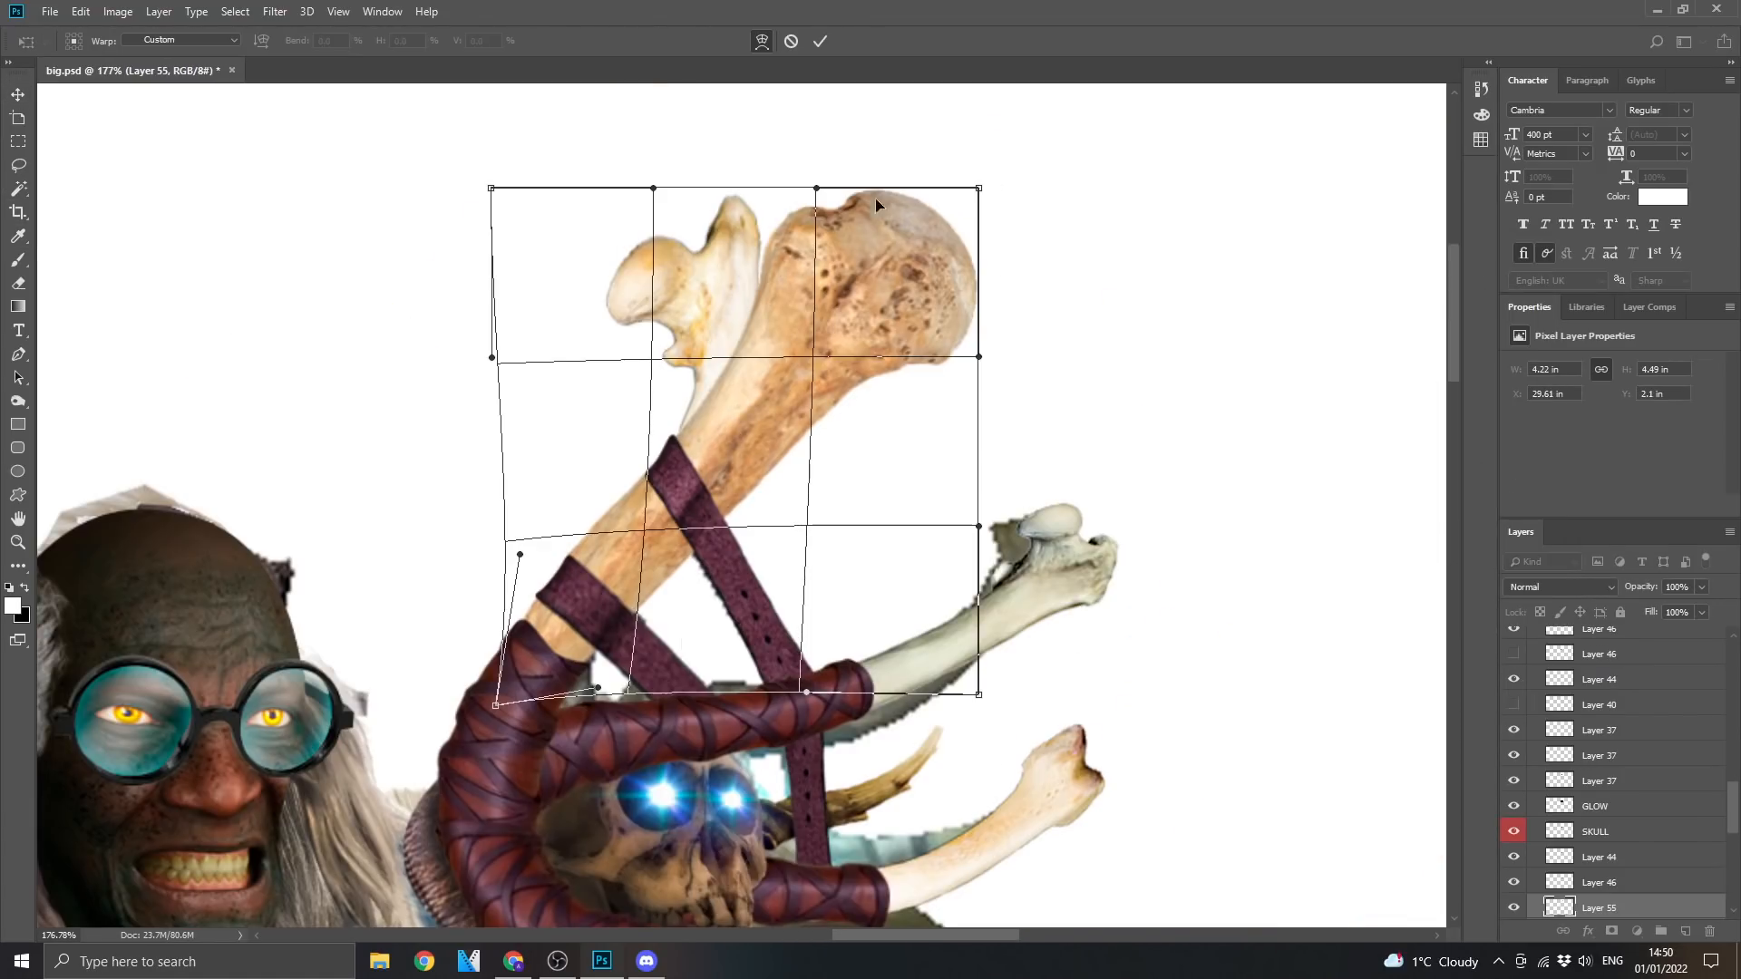
Warp the large bone on Layer 55 so its knobbed end bends upward above the crossed straps
drag(874, 198, 943, 507)
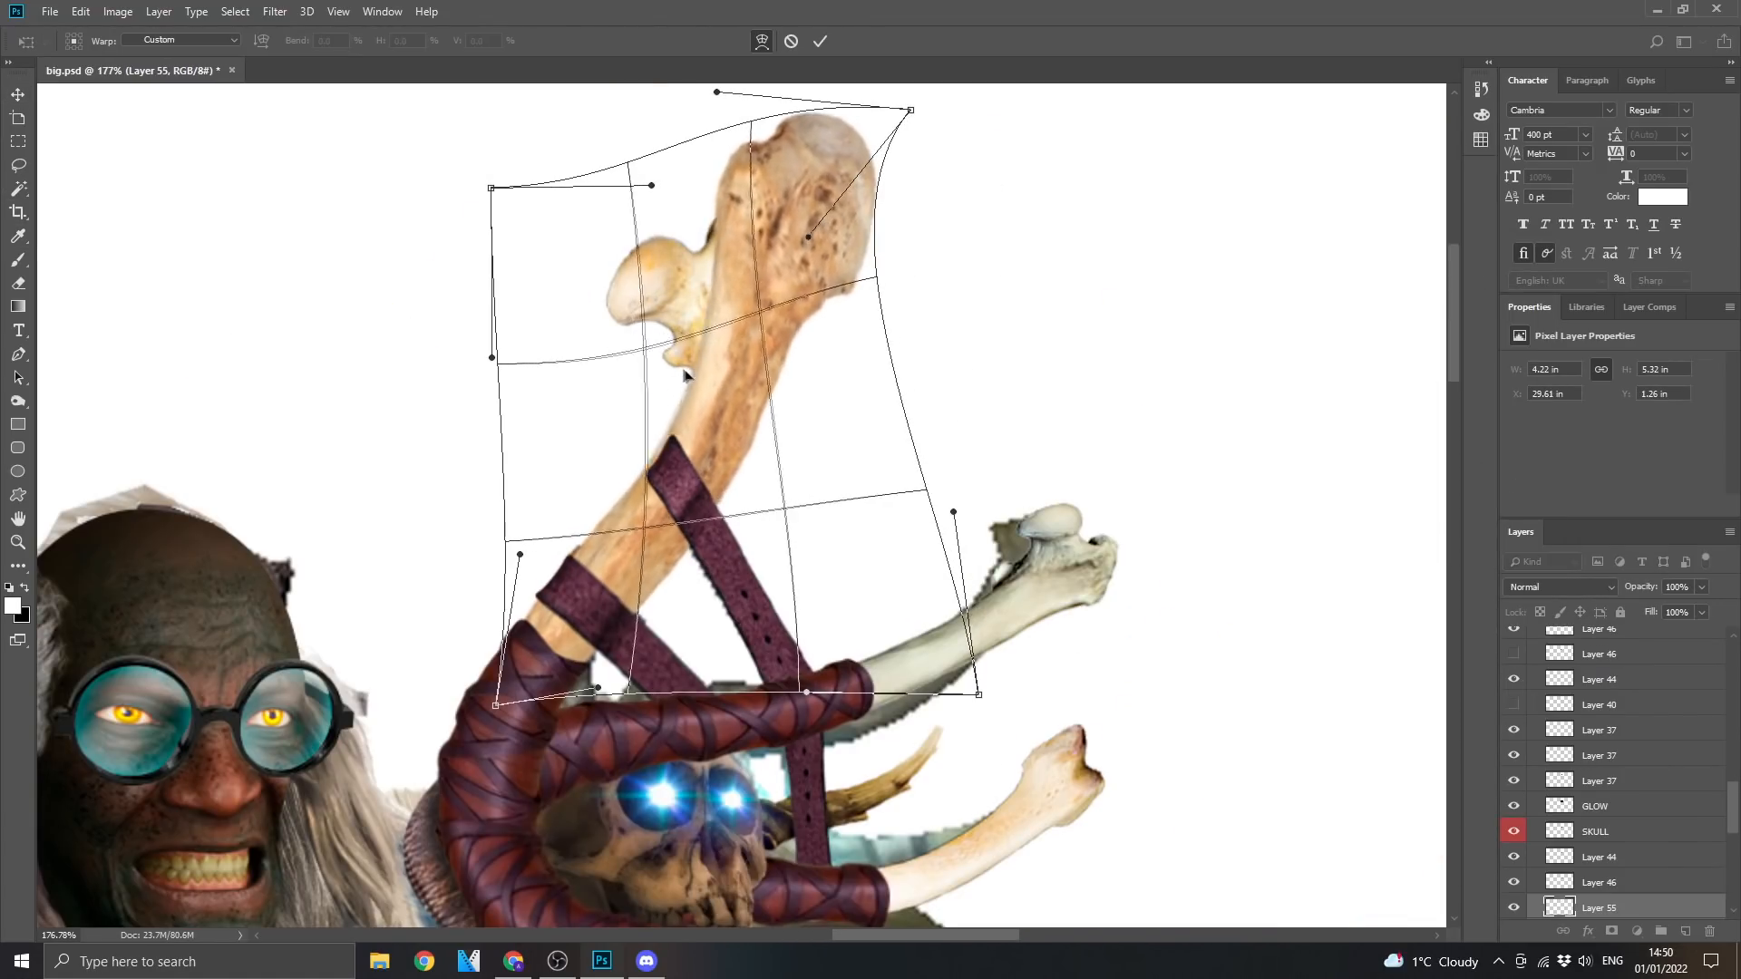
scroll(747, 602, up, 4)
scroll(747, 602, down, 3)
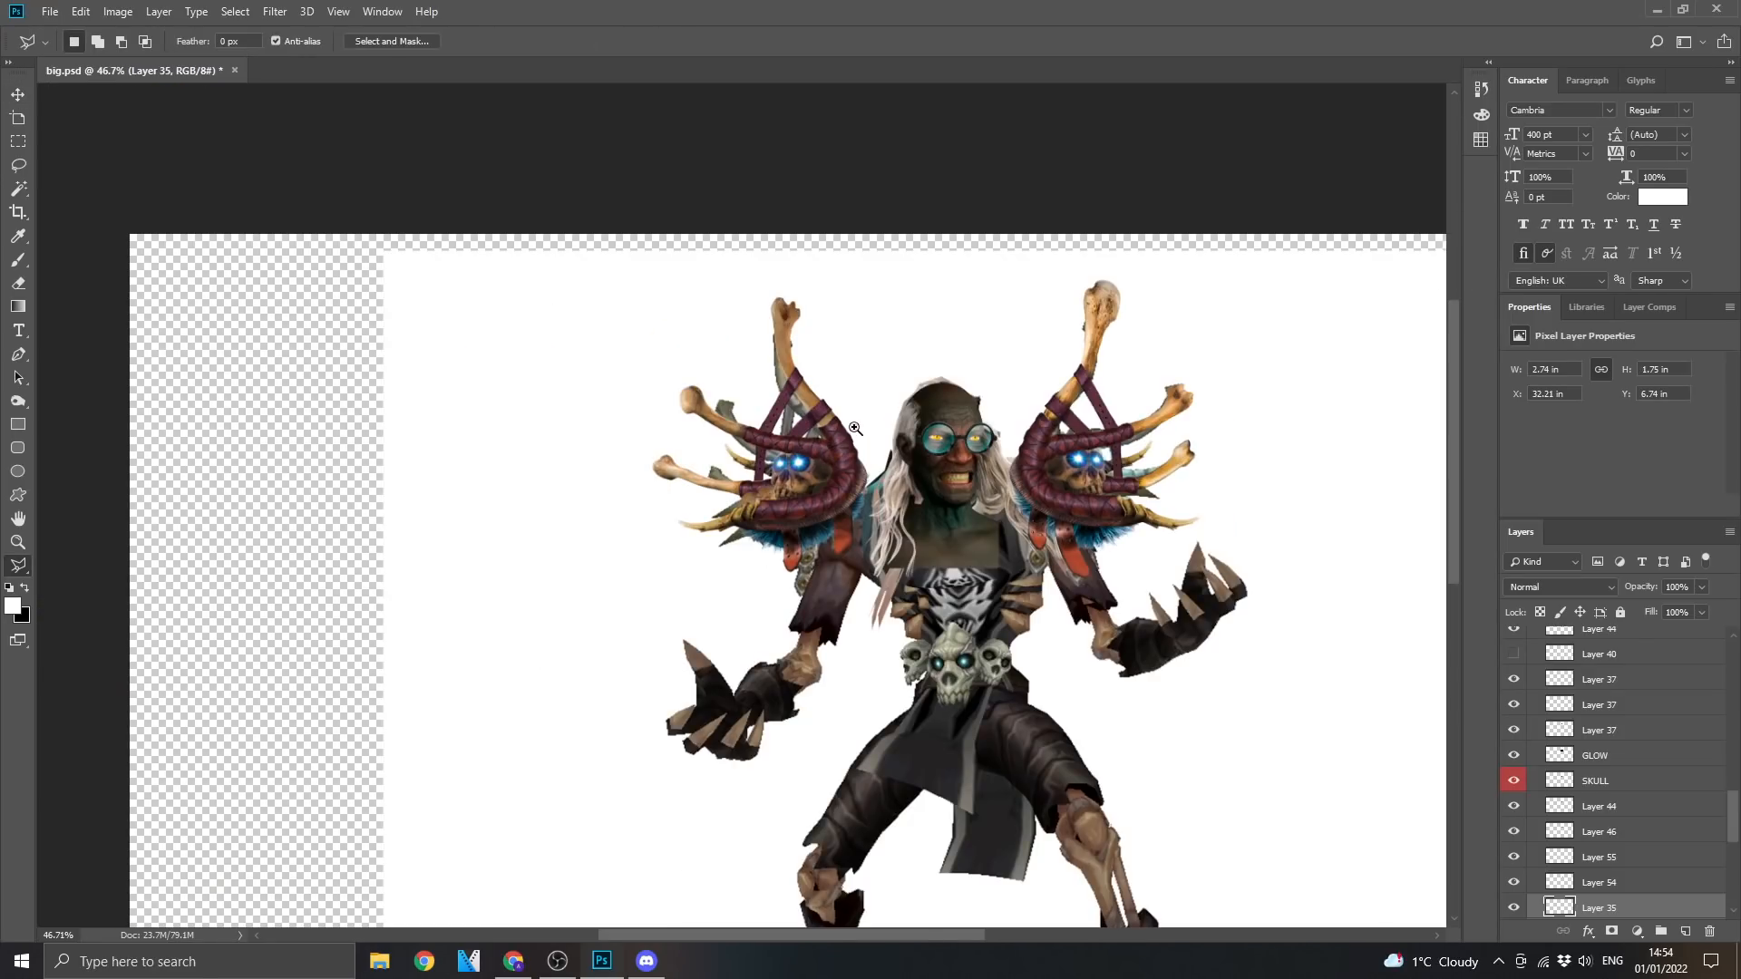
scroll(921, 377, up, 4)
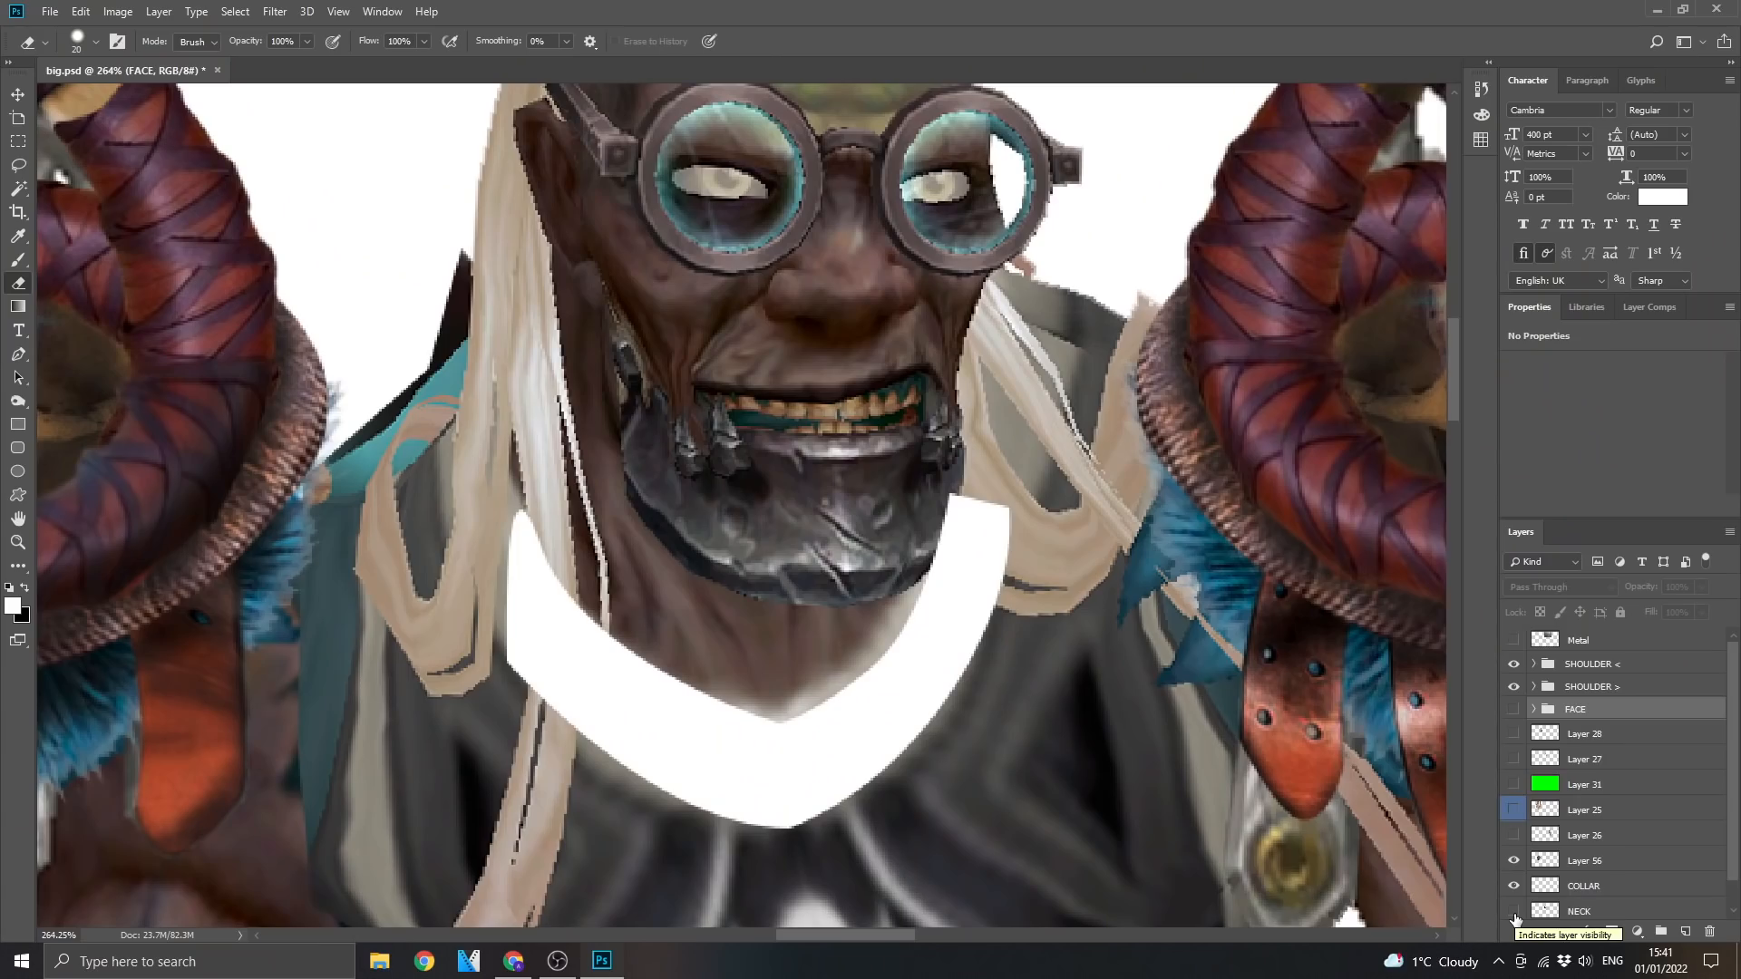
Show the Metal texture layer, then scale and position it over the character's metal jaw
click(1512, 644)
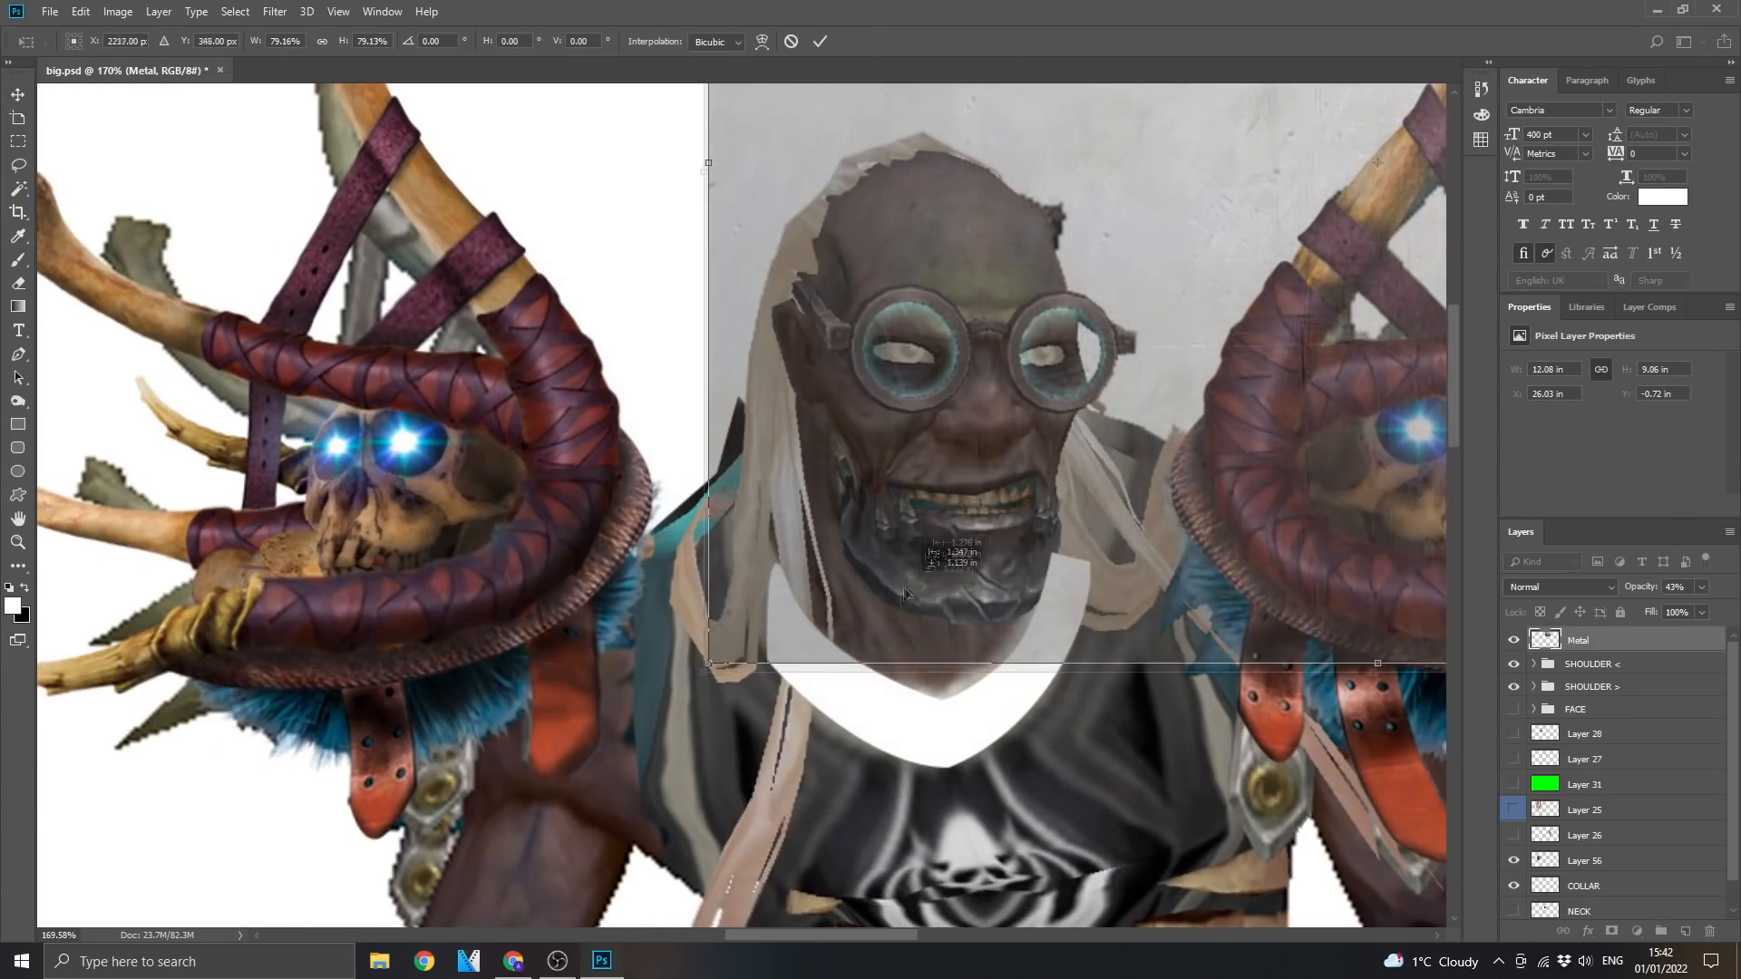
drag(907, 594, 863, 626)
scroll(863, 626, up, 6)
drag(1038, 610, 1039, 668)
drag(1146, 555, 1123, 535)
key(Return)
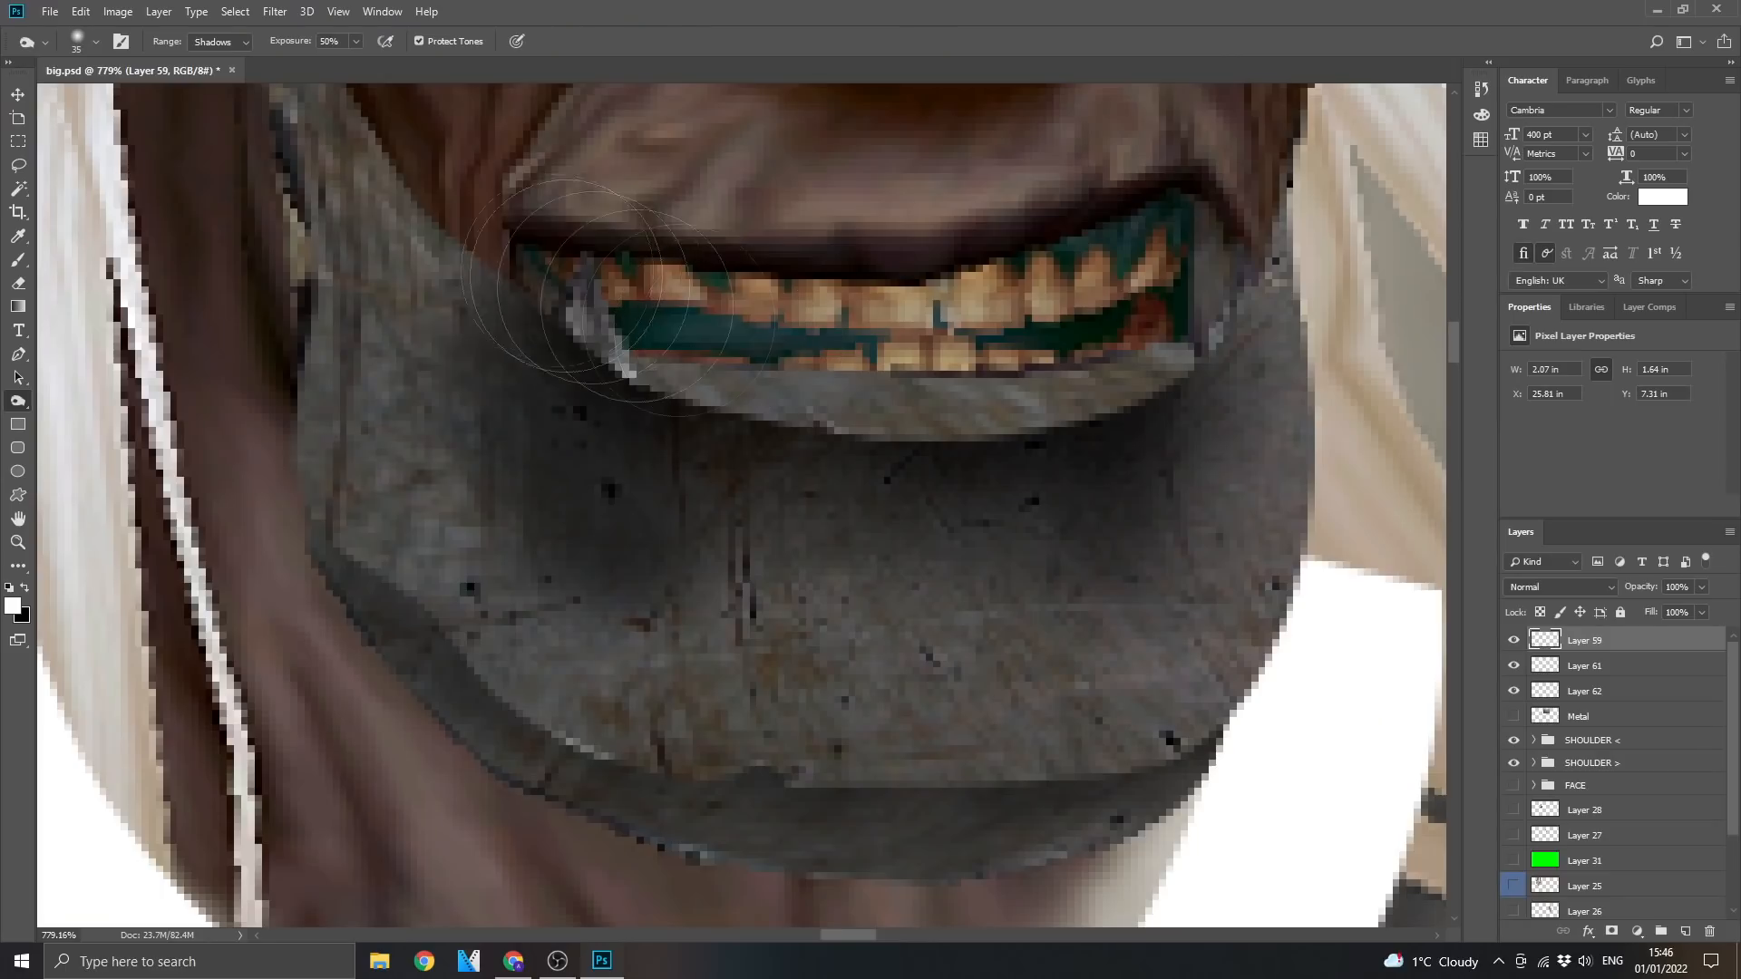
Burn dark hollows into the Layer 59 metal jaw and dodge midtone highlights across its lower part at 50% exposure
drag(562, 489, 635, 535)
drag(1102, 512, 943, 508)
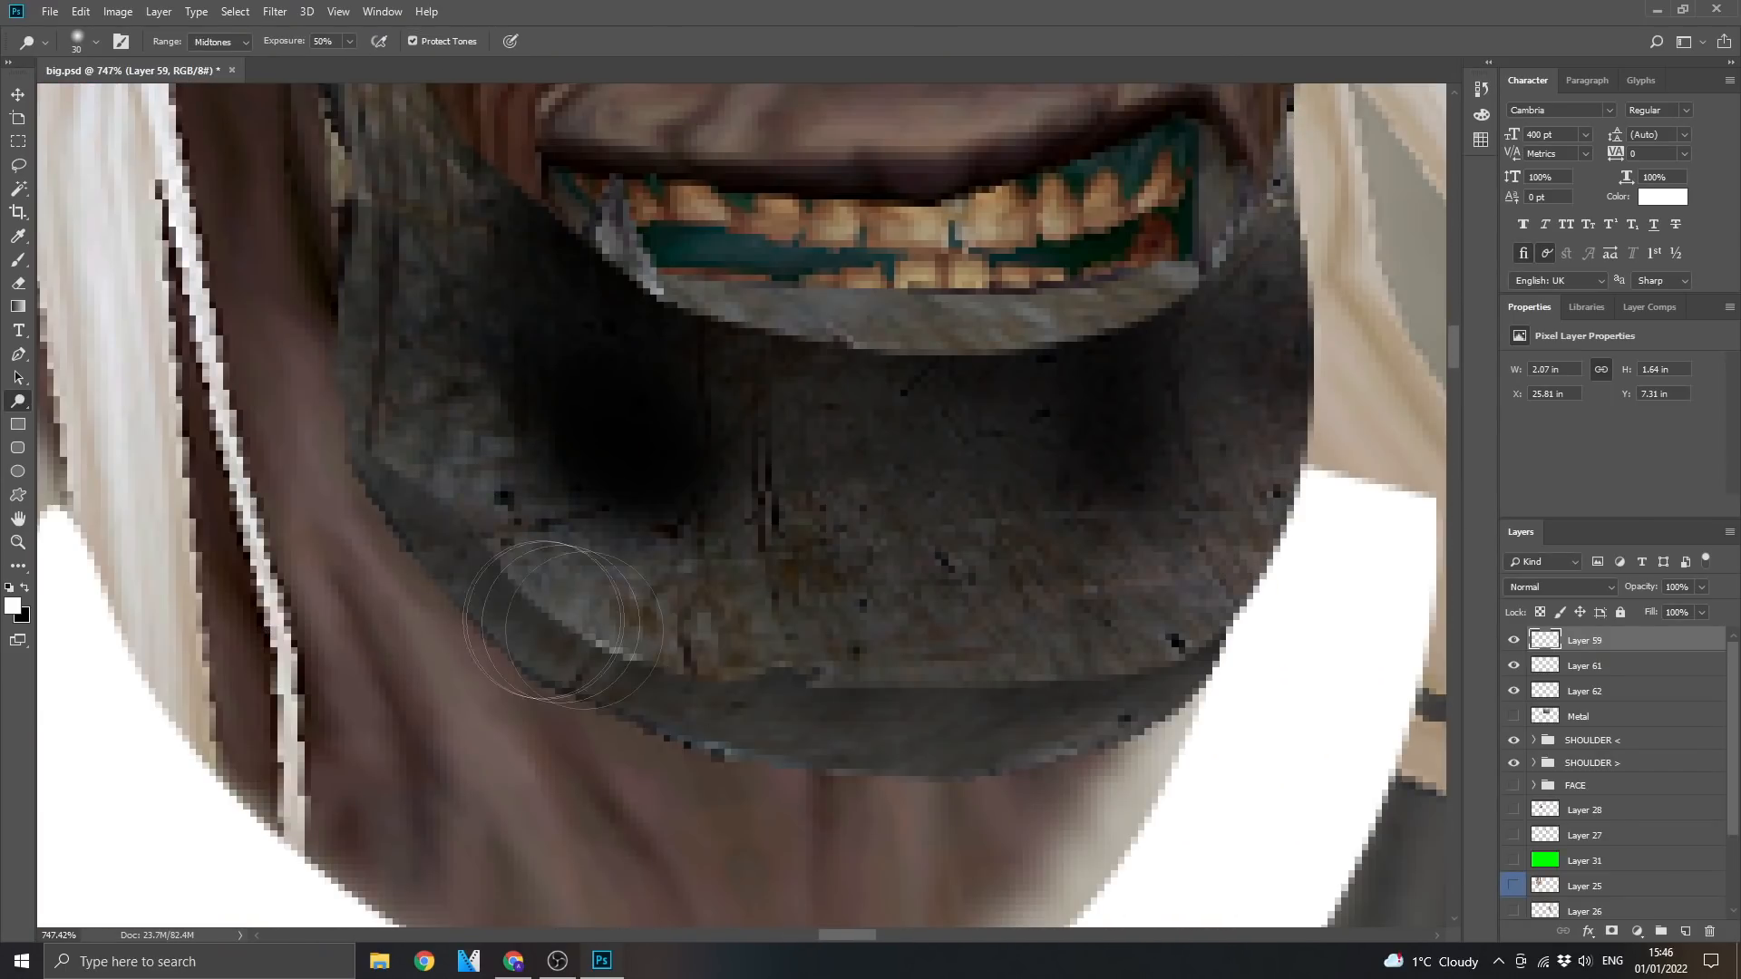
drag(1179, 626, 698, 707)
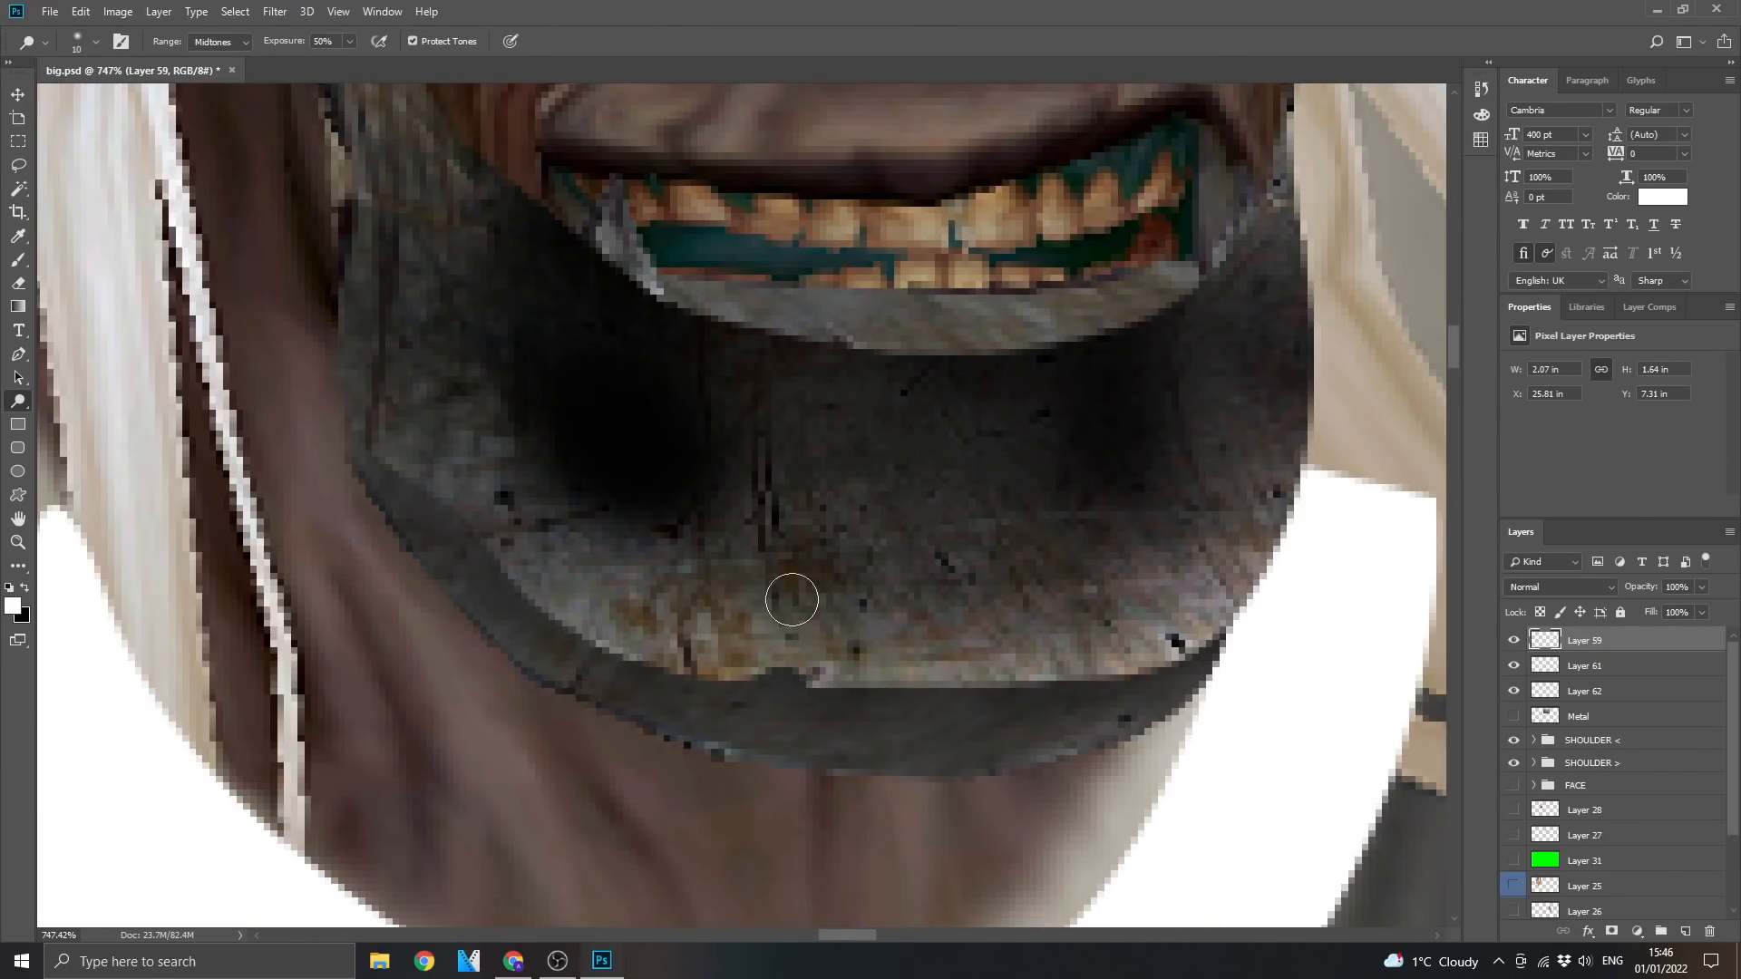
drag(796, 625, 794, 553)
drag(1038, 655, 906, 467)
drag(1201, 621, 1133, 544)
drag(467, 499, 471, 285)
Dodge highlights along the metal lip strip on Layer 61
click(1521, 675)
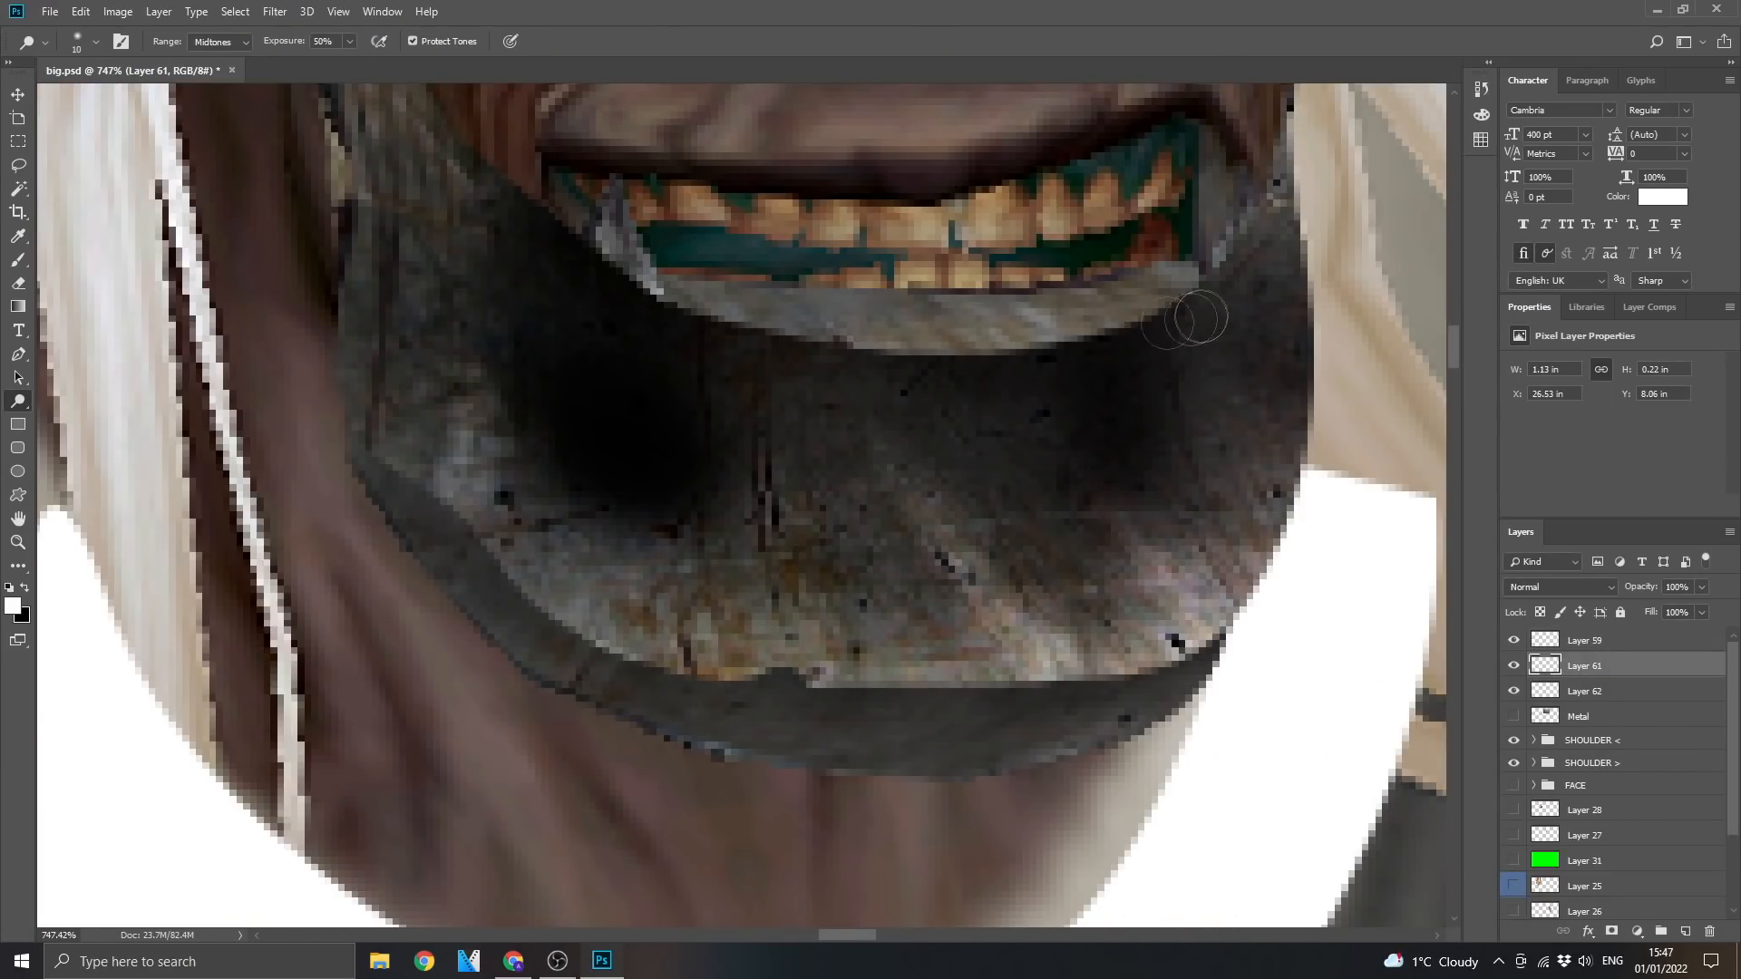
drag(1178, 308, 43, 322)
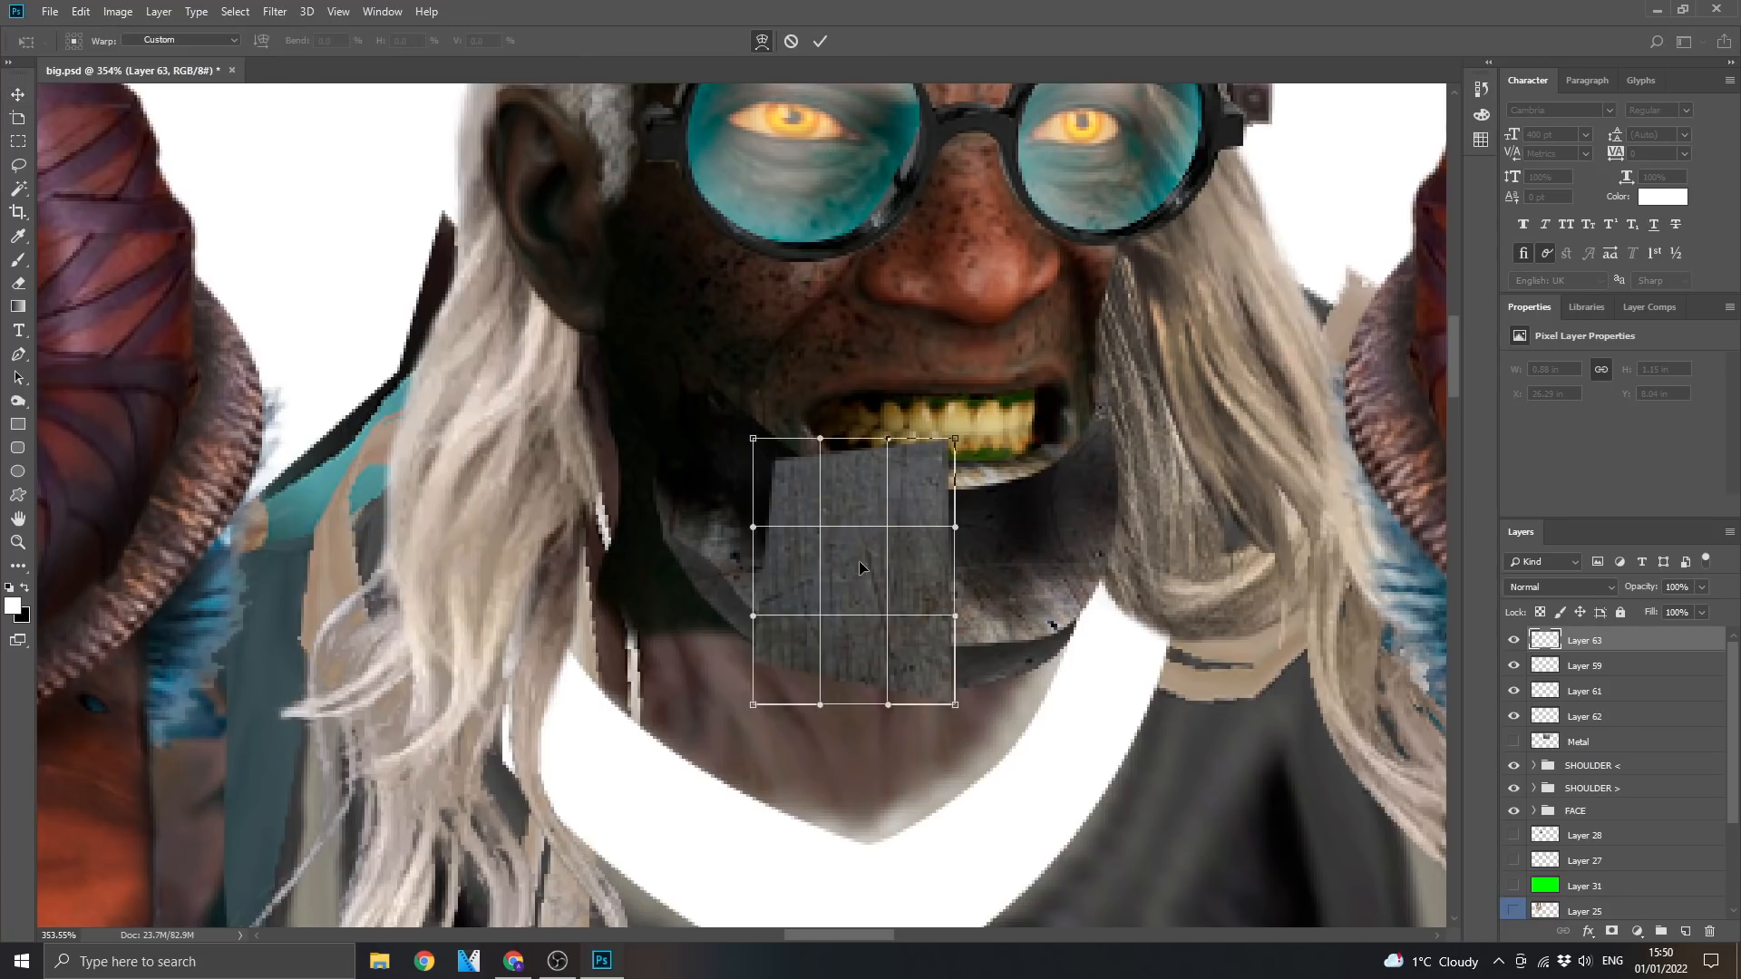
Warp the metal patch on Layer 63 to curve around the chin and nudge it into place
drag(857, 439, 865, 446)
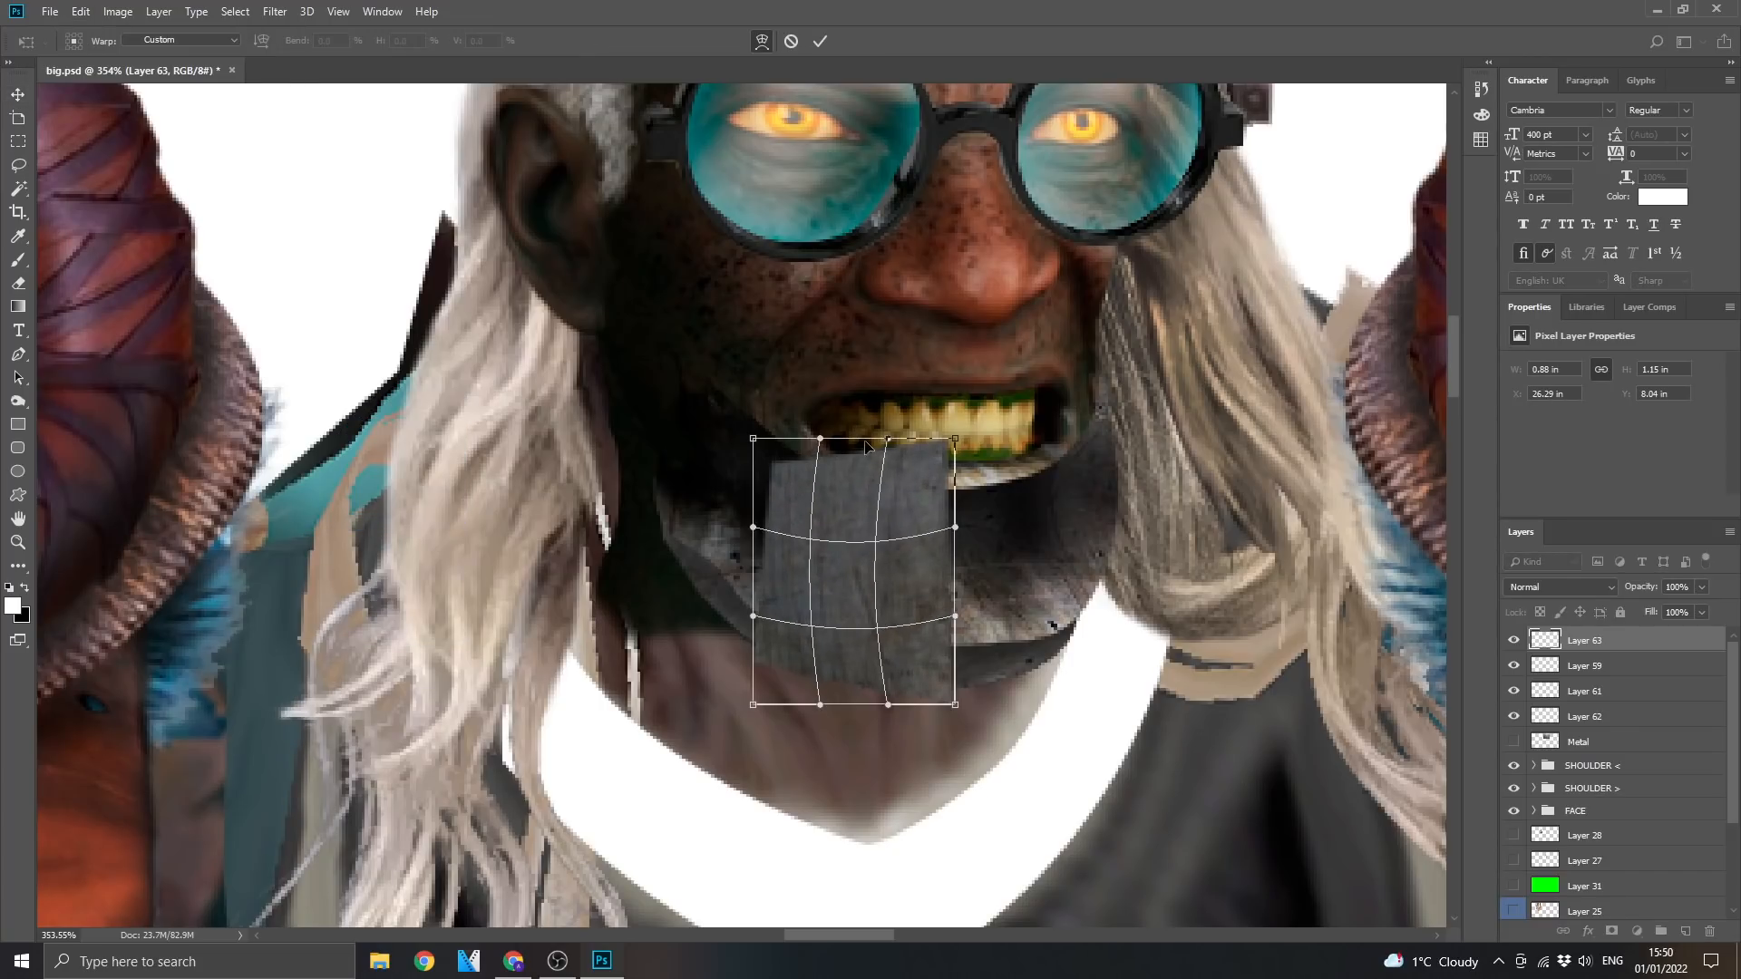
drag(756, 706, 763, 699)
key(Return)
drag(885, 586, 892, 587)
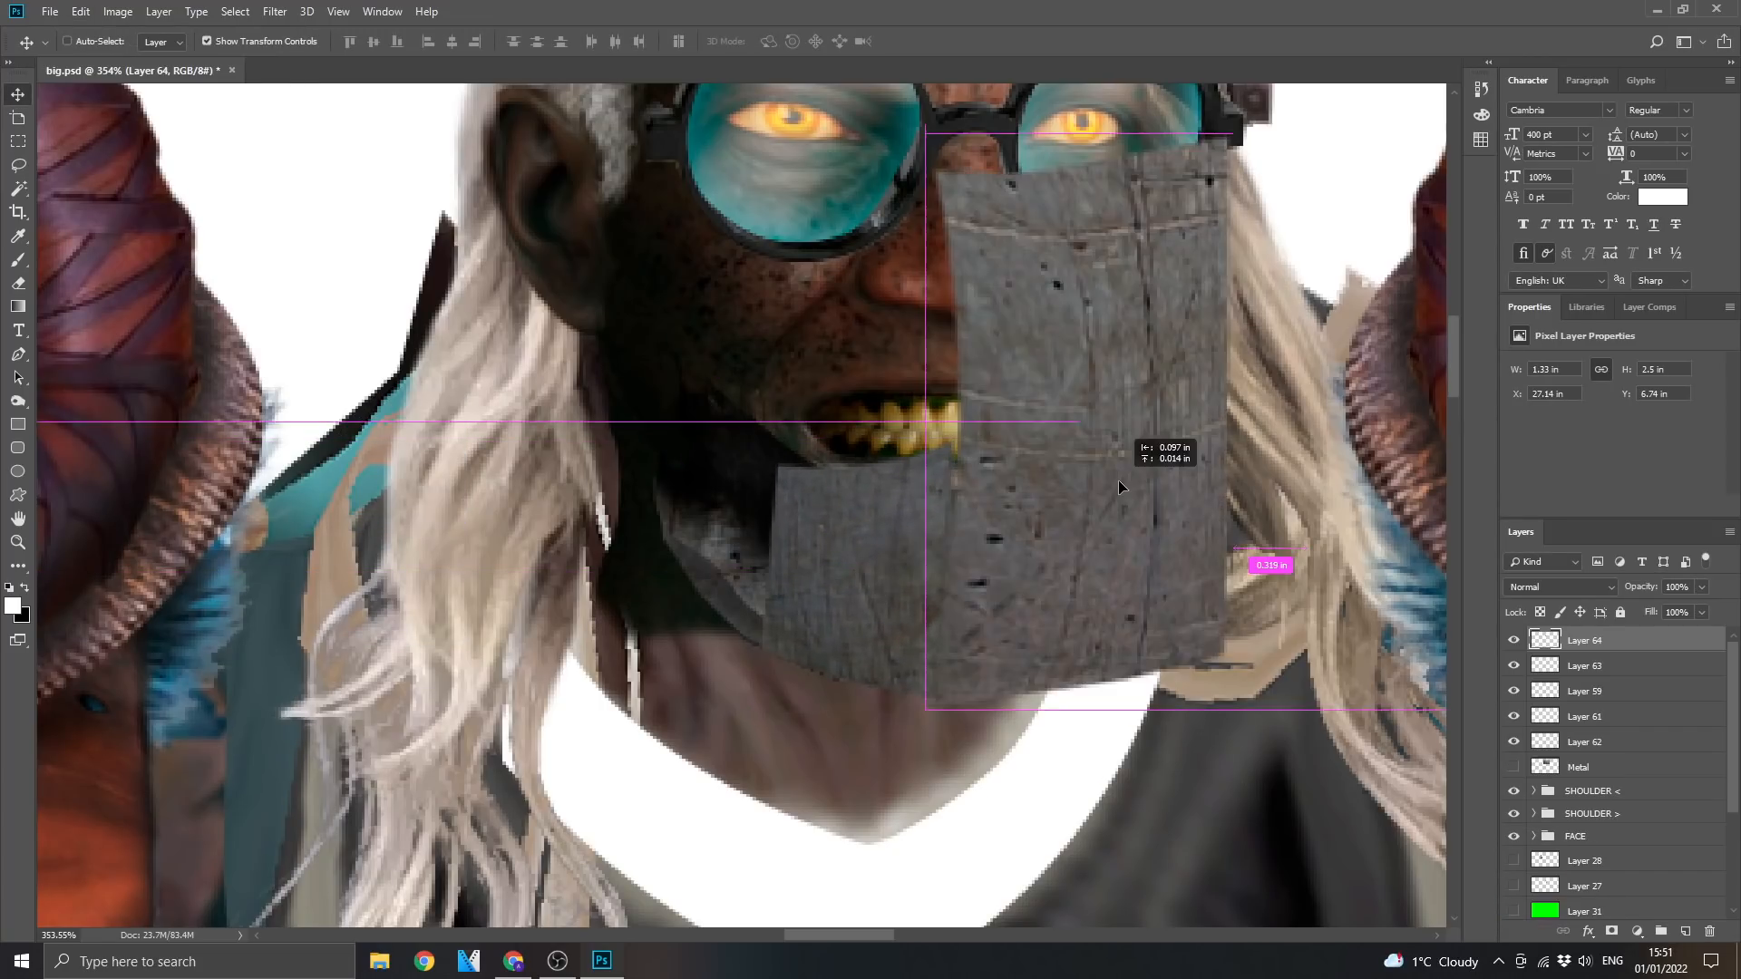
Position the metal patch on Layer 64 over the unfinished half of the jaw, against the edge of Layer 63
drag(1120, 483, 1106, 483)
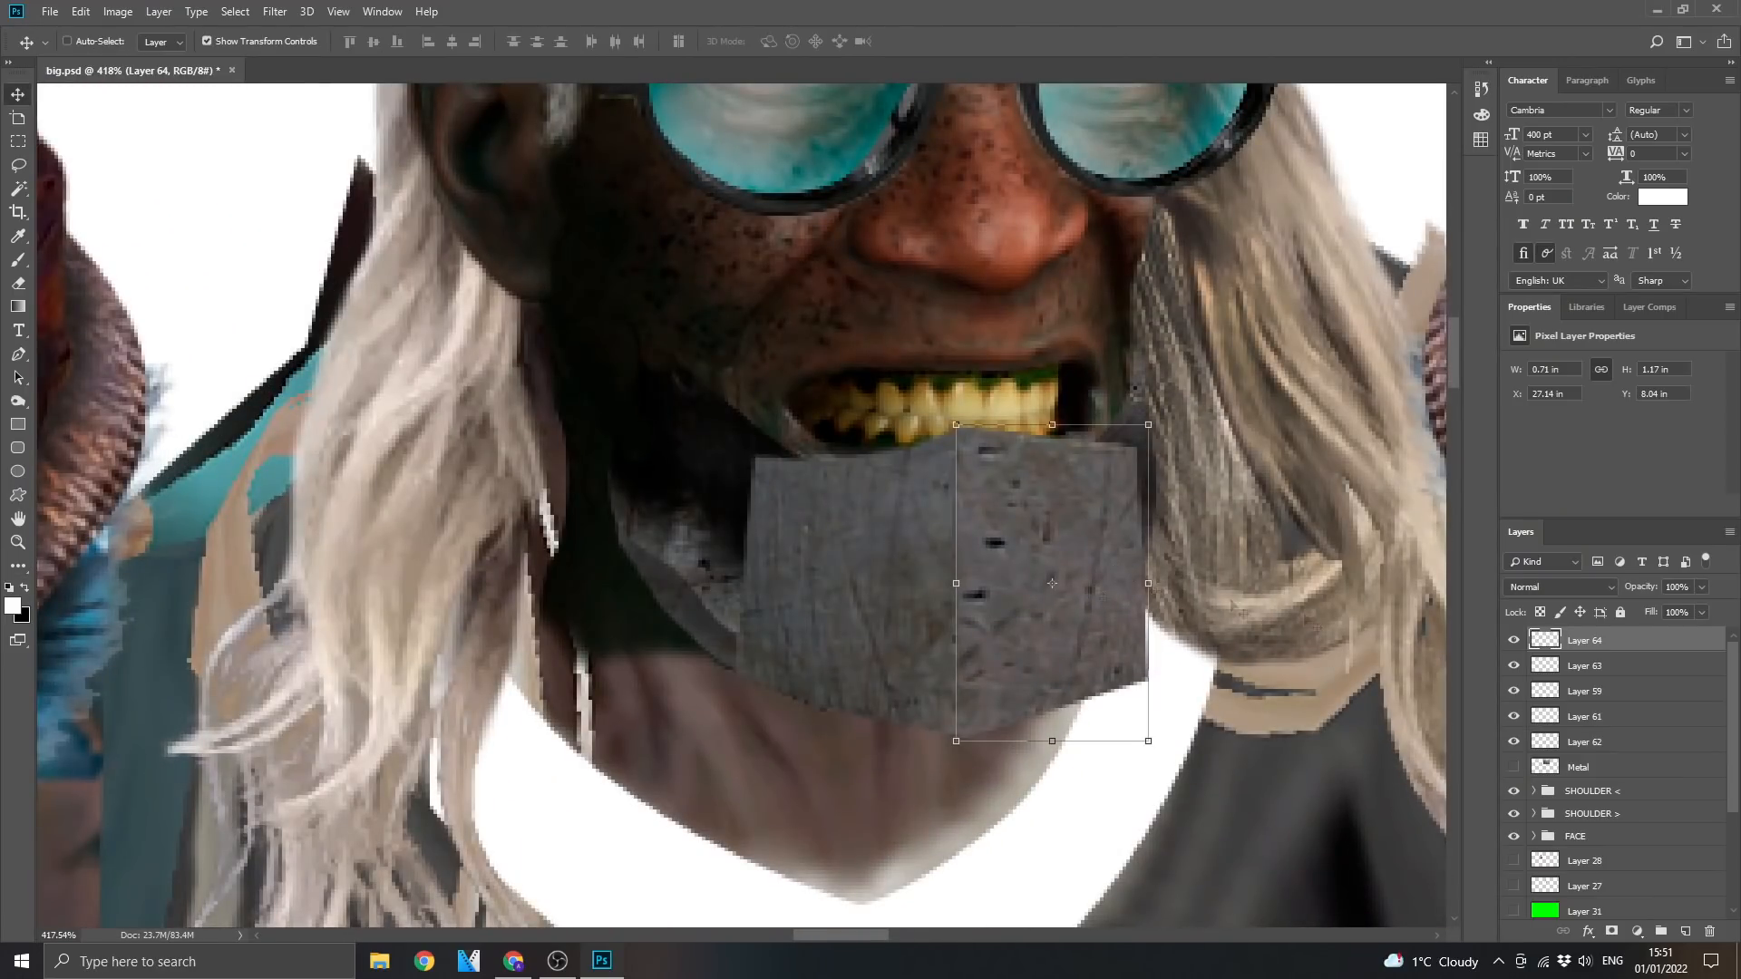
scroll(870, 489, down, 3)
scroll(871, 489, up, 5)
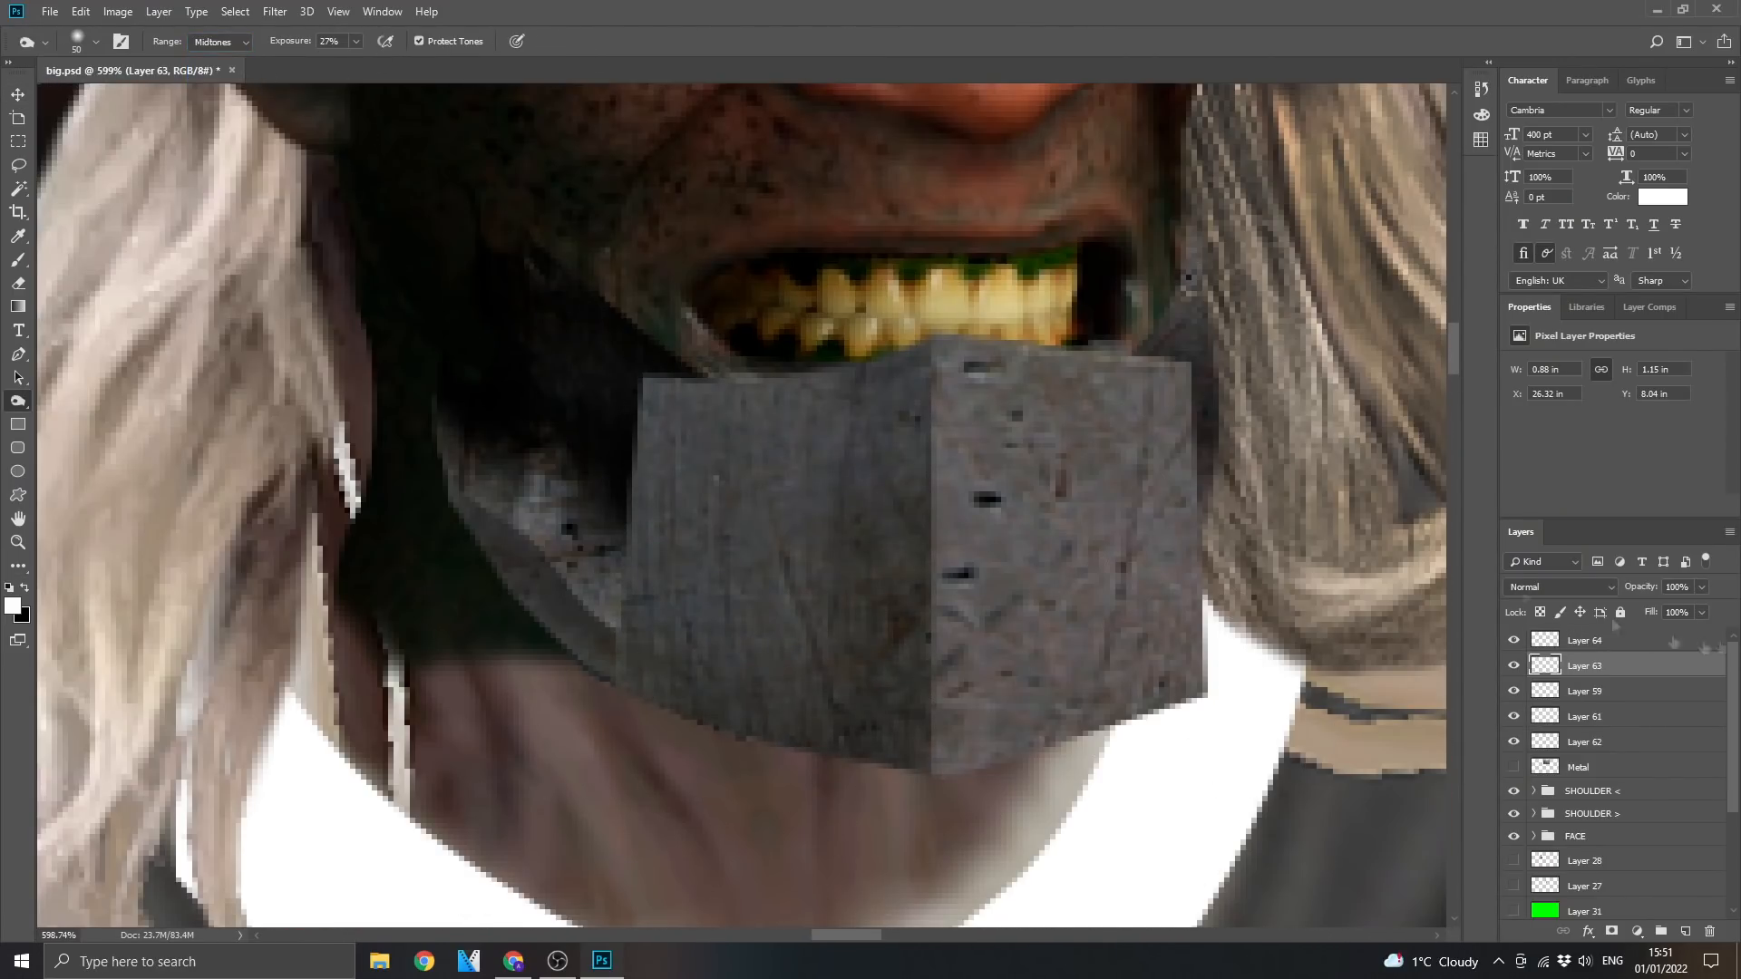
Burn the outer edge of the Layer 64 metal patch at 27% exposure and dodge a highlight along its centre seam at 50%
click(1623, 640)
drag(1138, 363, 1133, 698)
right_click(18, 400)
click(74, 405)
mouse_move(943, 363)
mouse_down()
mouse_move(927, 579)
mouse_move(934, 371)
mouse_up()
Dodge midtone highlights on the metal patch on Layer 63 at 50% exposure
click(1623, 666)
drag(725, 436, 753, 572)
scroll(787, 530, down, 5)
scroll(780, 522, up, 3)
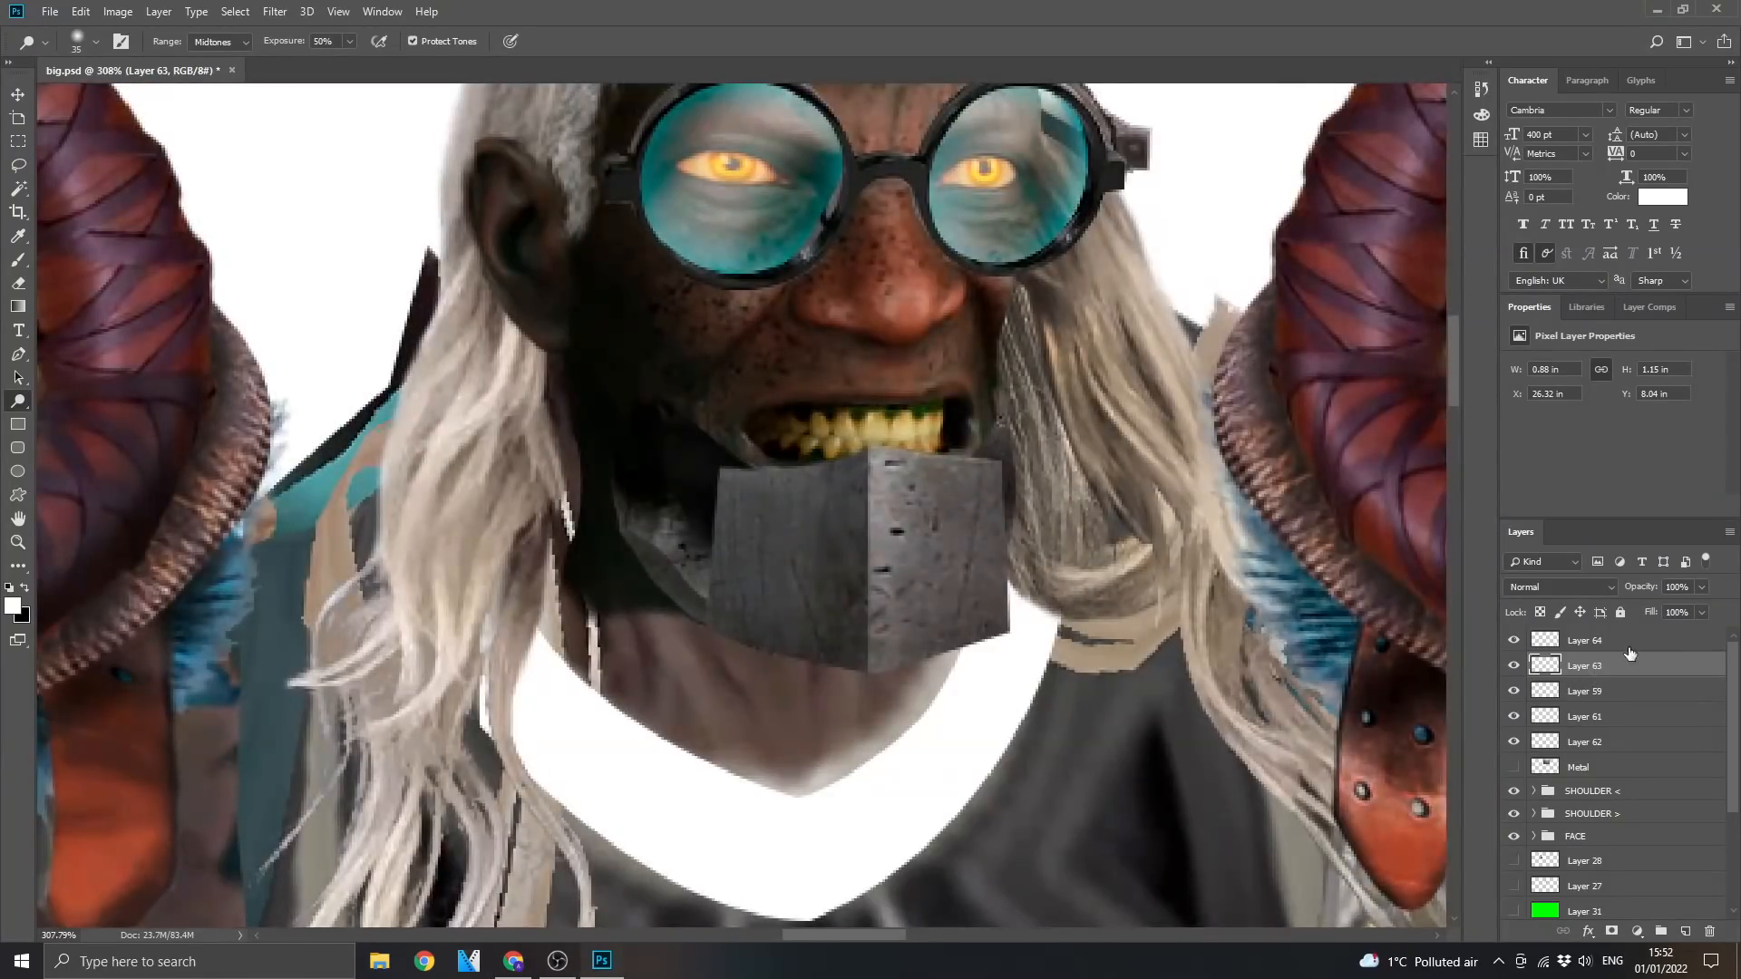
Transform Layers 63 and 64 together, scaling the two metal patches down slightly to fit the jaw
ctrl+click(1630, 642)
key(ctrl+t)
drag(1009, 454, 986, 468)
key(Return)
Select a polygonal band above the lower rim of the Layer 63 plate and shade it with the Burn tool at 27% exposure
click(1630, 666)
key(l)
scroll(947, 454, up, 5)
drag(398, 489, 570, 334)
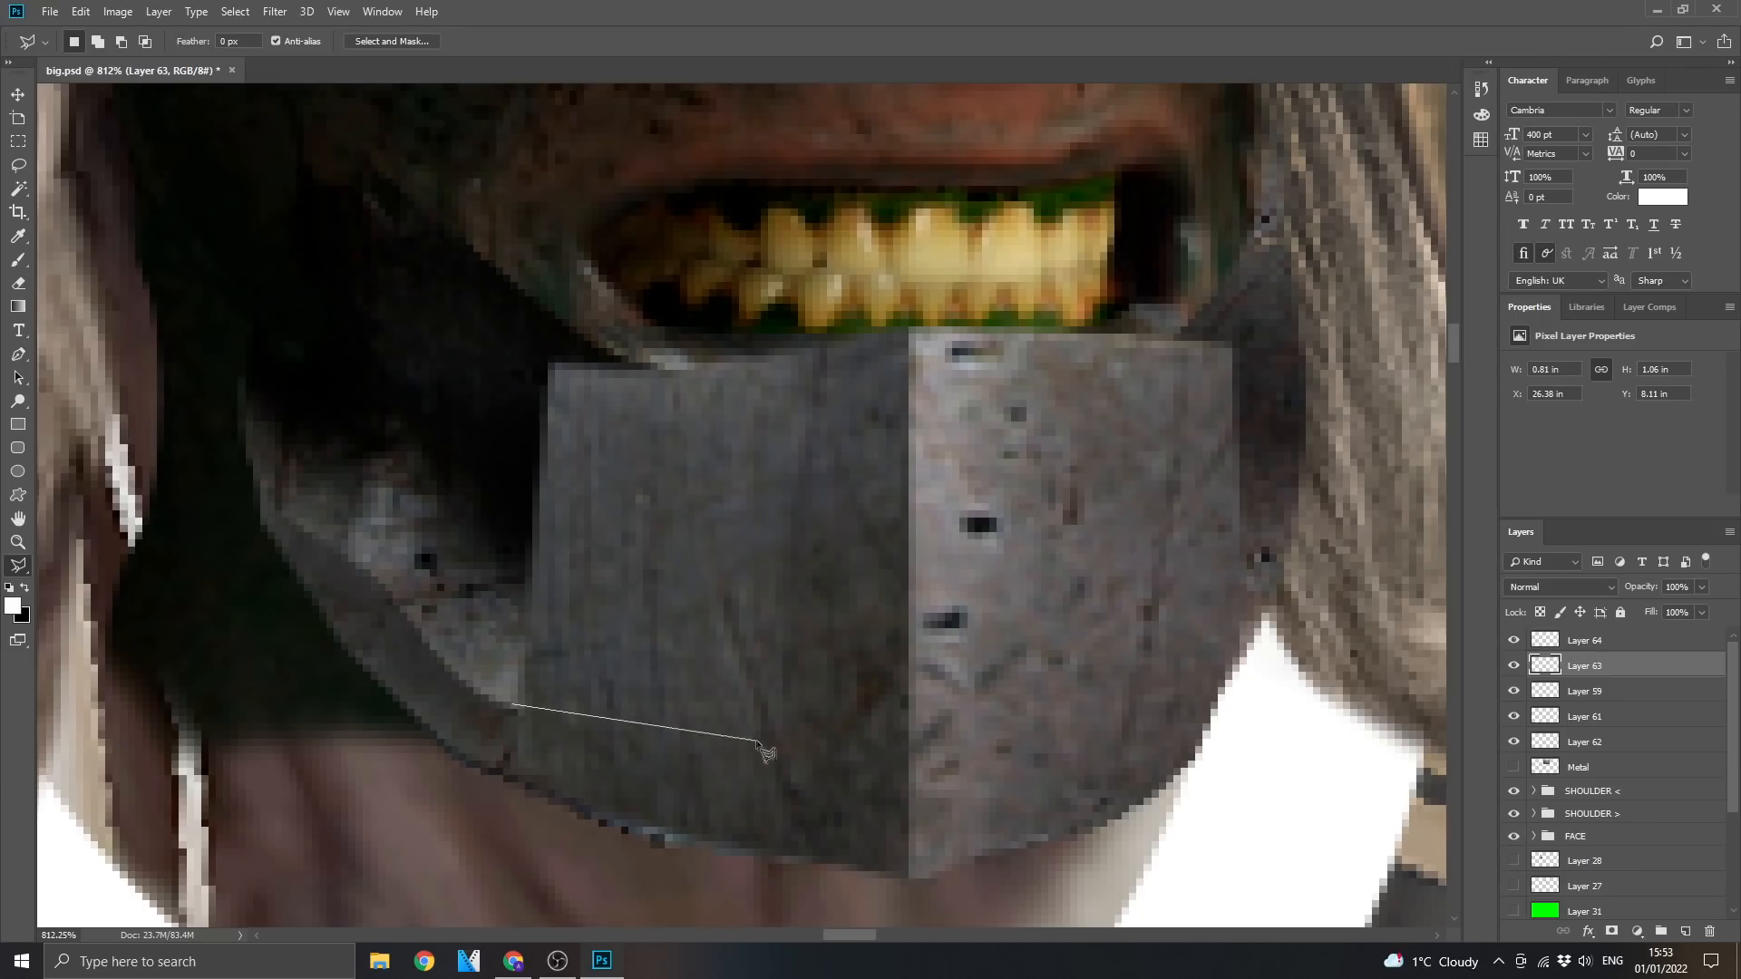
key(bracketleft)
key(bracketleft)
mouse_move(503, 736)
mouse_down()
mouse_move(871, 775)
mouse_move(372, 671)
mouse_up()
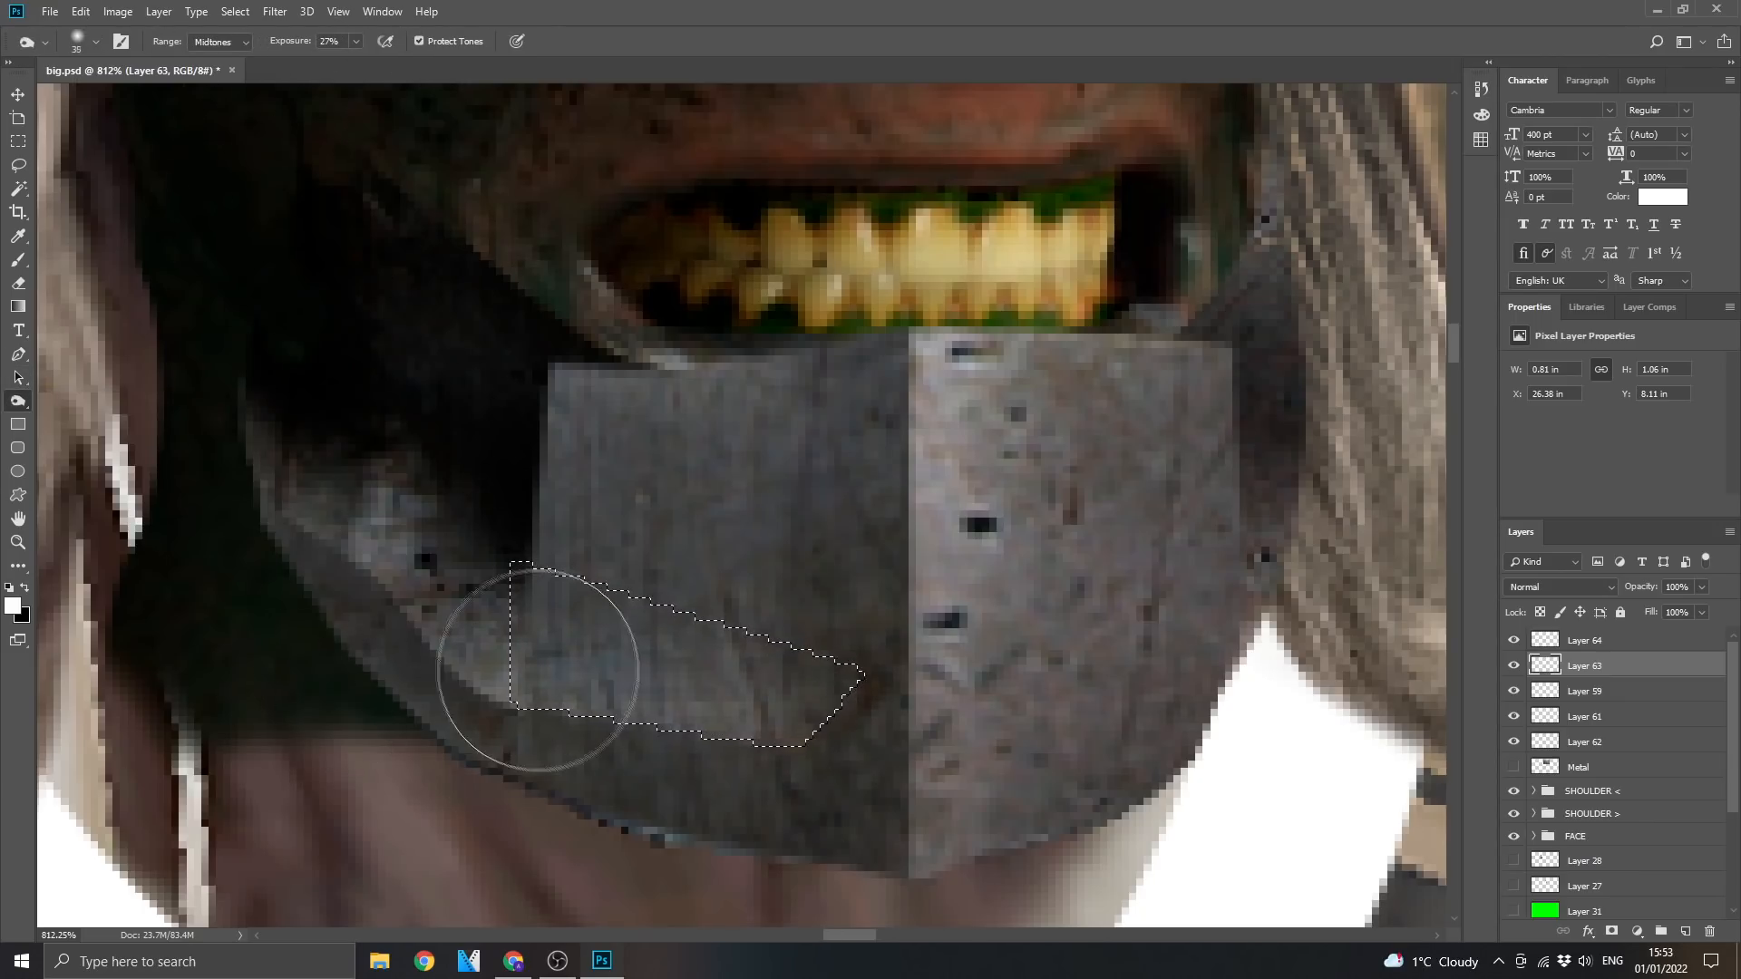
scroll(931, 620, down, 5)
scroll(898, 594, up, 5)
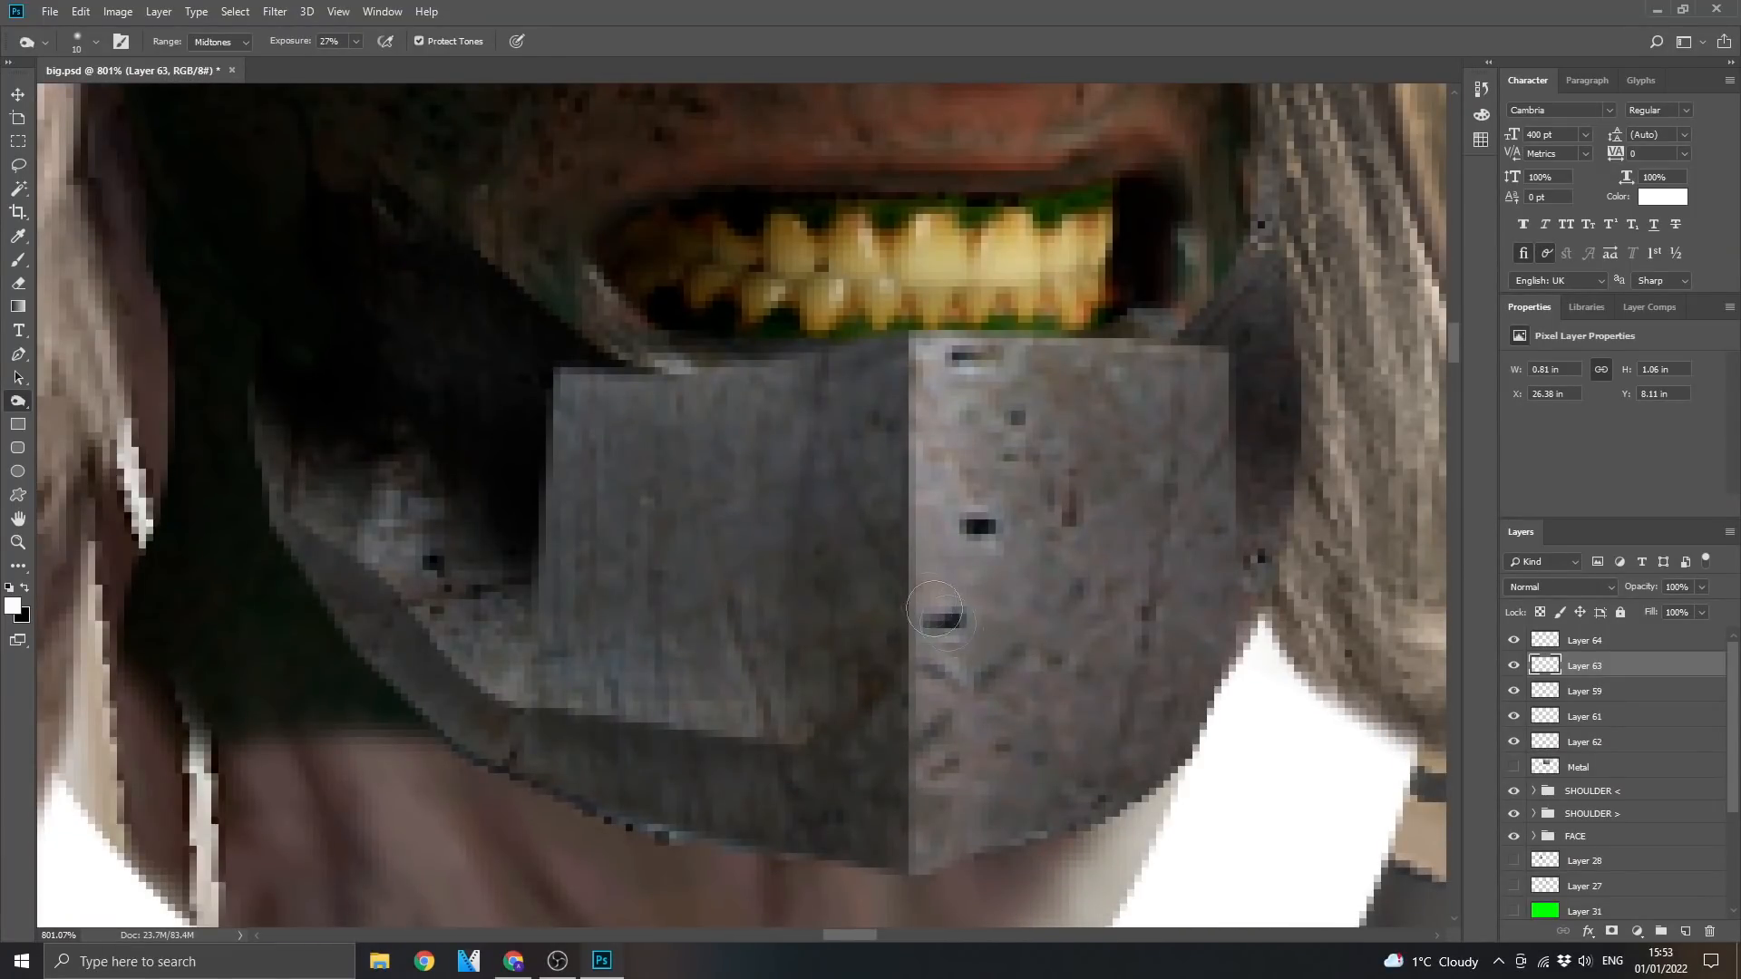
Select Layer 64 and compare the jaw with that metal patch hidden and shown
click(1587, 640)
click(1514, 640)
click(1514, 640)
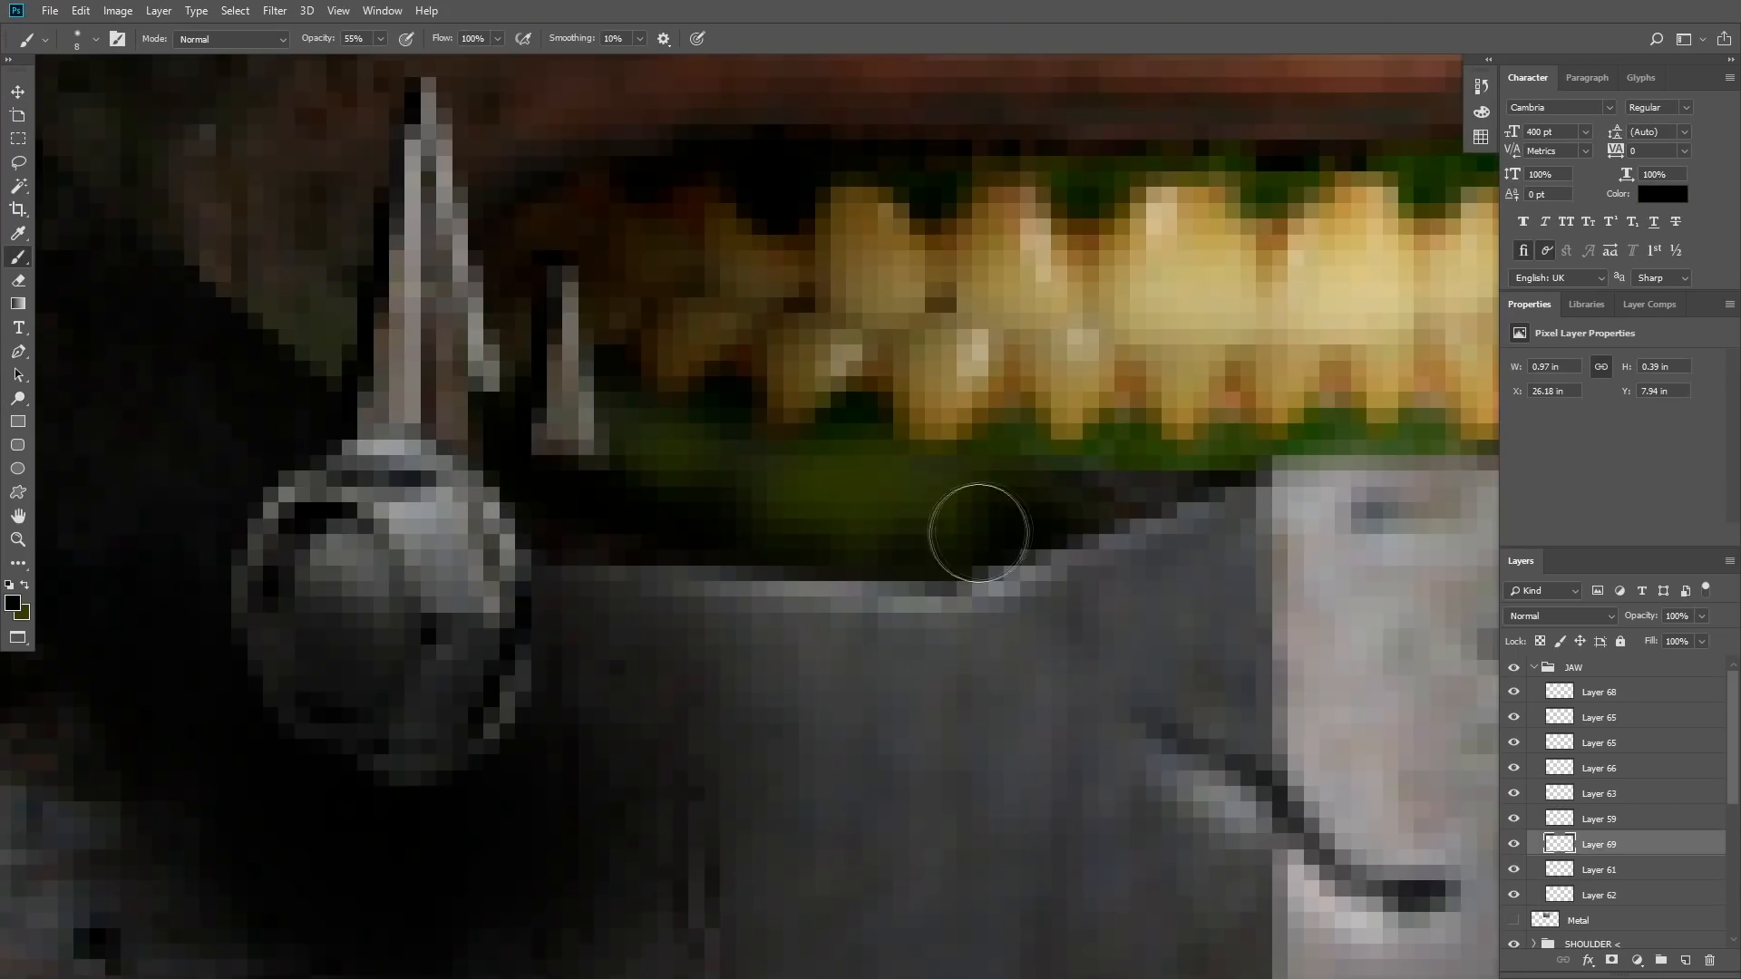
Paint black at 55% opacity on Layer 69 to darken the gap between the lower teeth and the metal jaw
drag(993, 519, 1082, 529)
scroll(999, 576, down, 10)
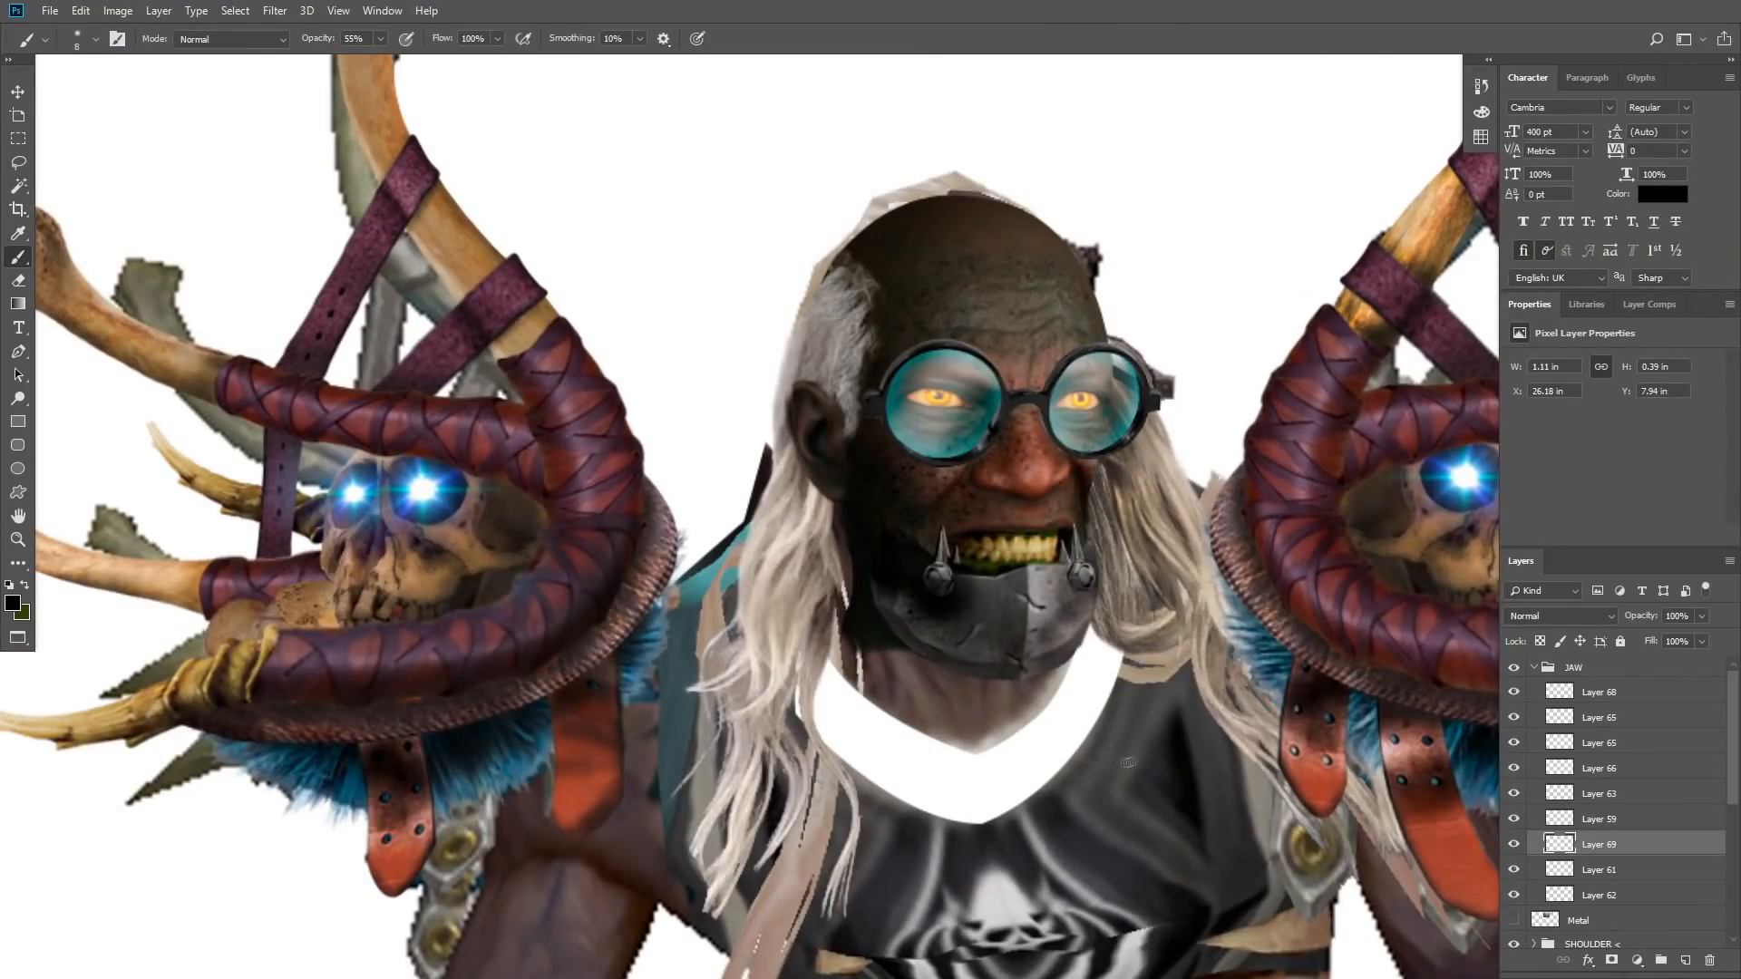
scroll(1008, 591, up, 5)
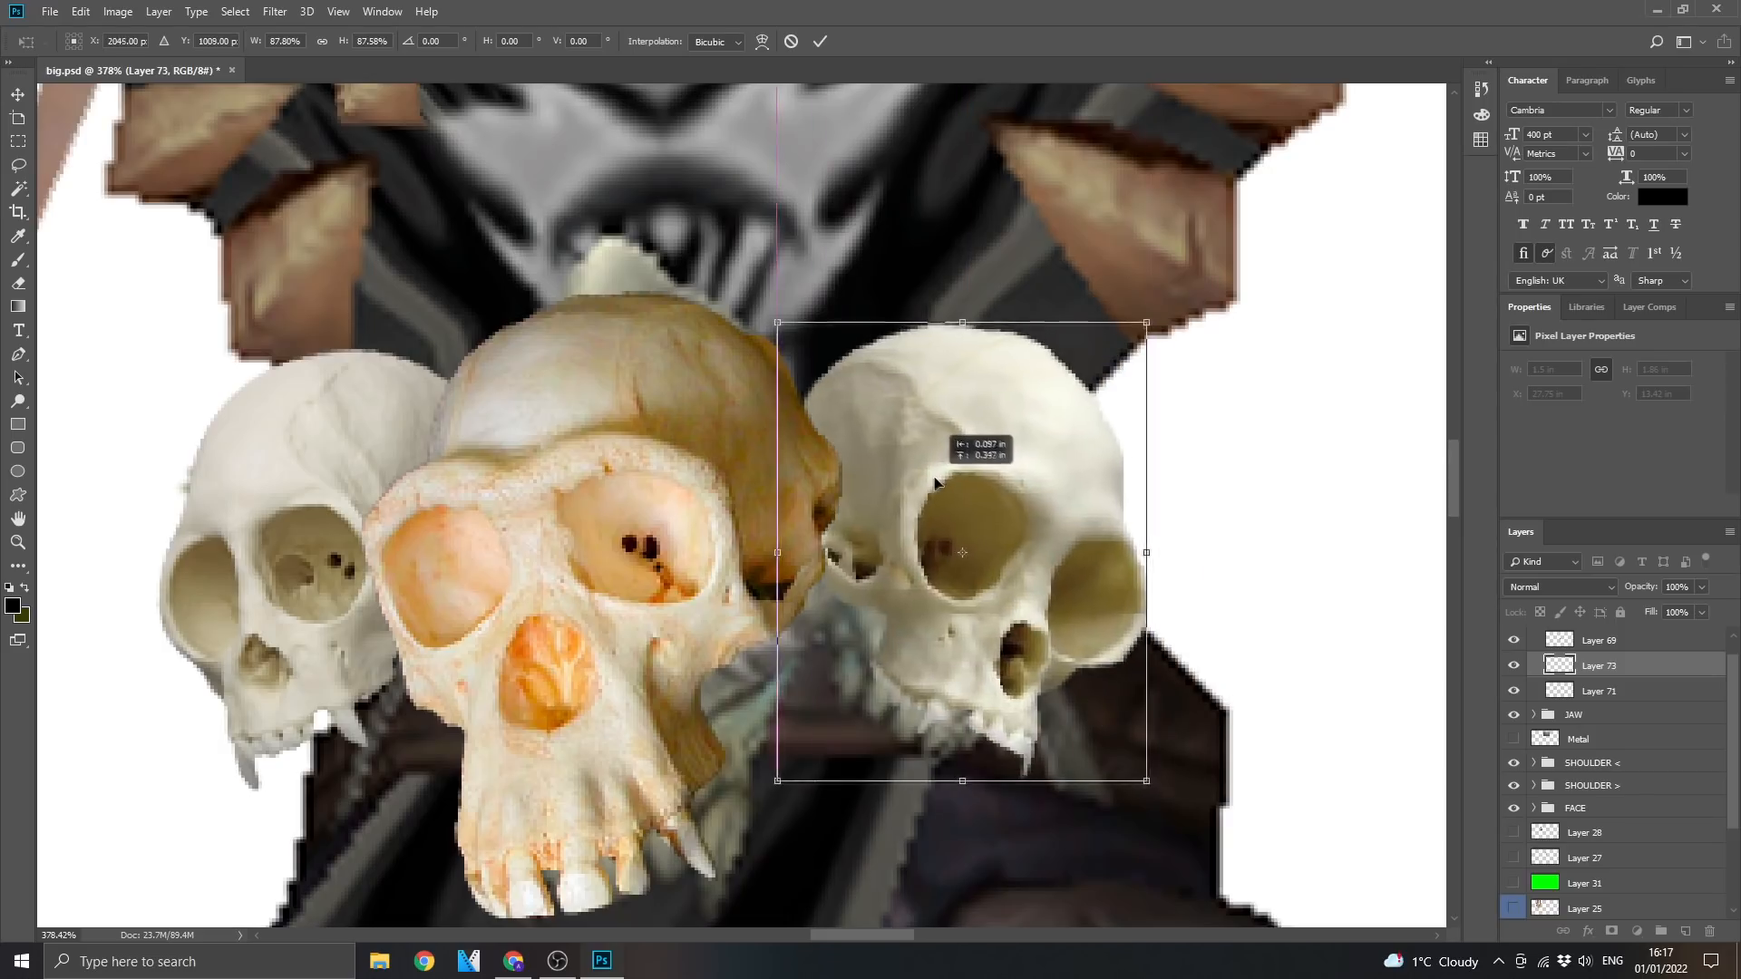
Position the side skull on Layer 73 beside the central belt skull, and dodge the central skull's muzzle and teeth on Layer 69 at 50% exposure
drag(935, 482, 913, 502)
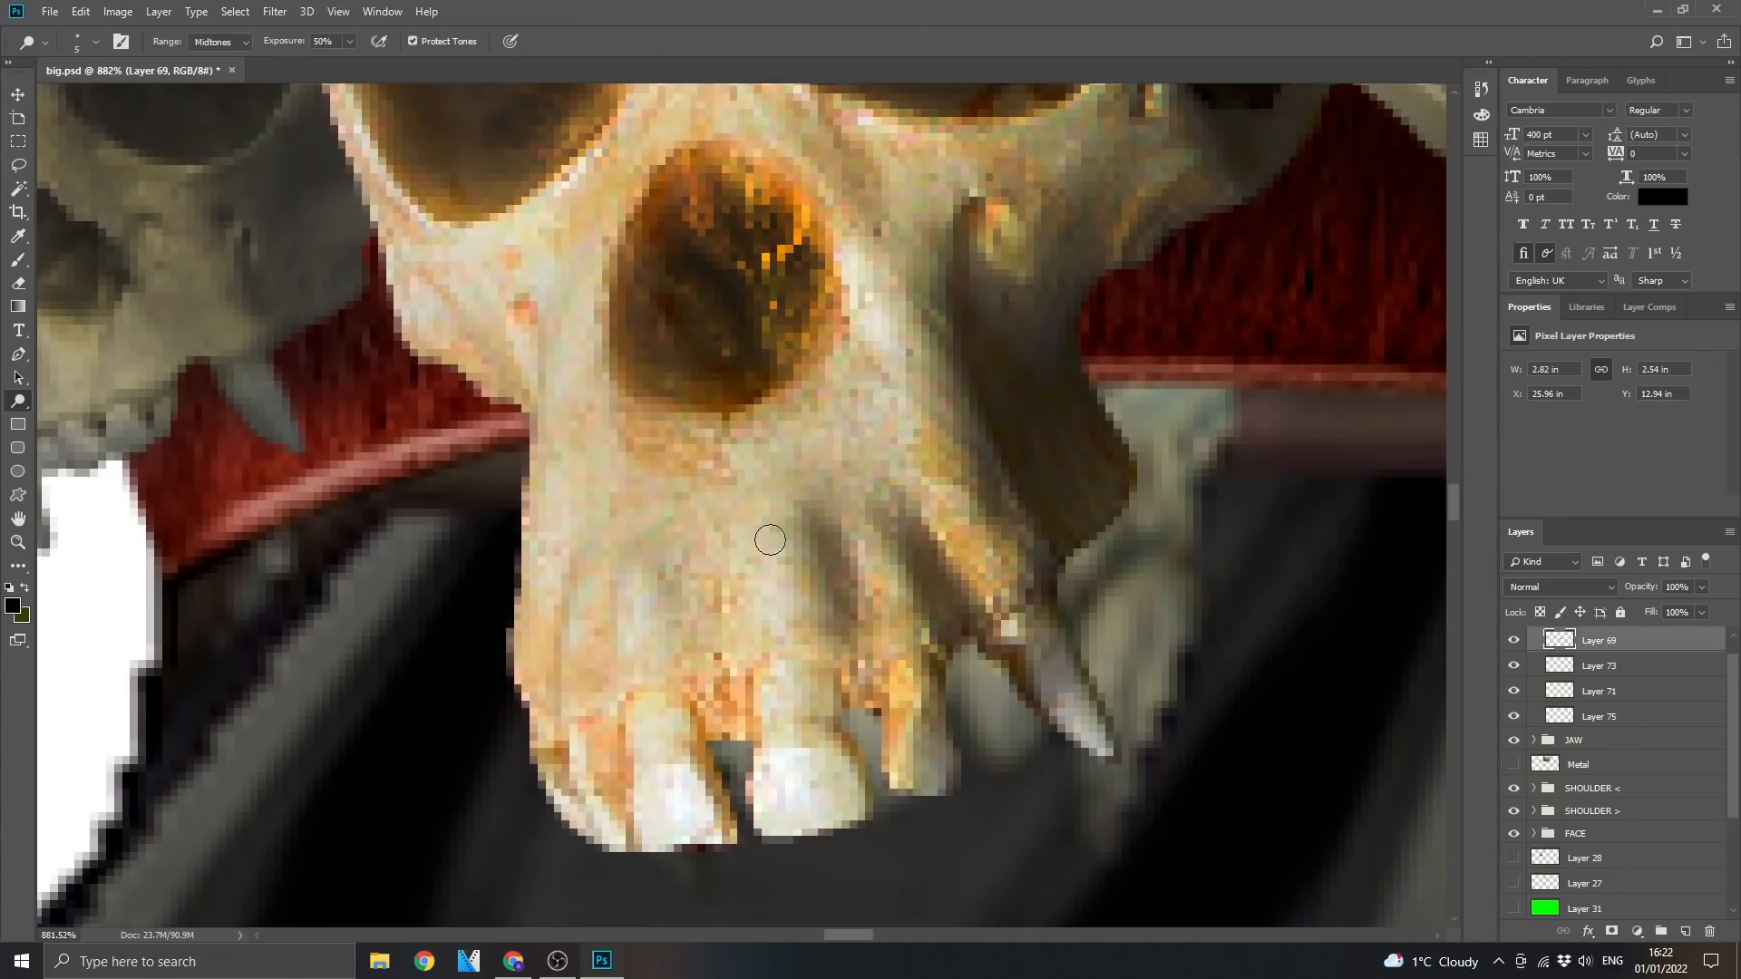
mouse_move(769, 540)
mouse_down()
mouse_move(787, 581)
mouse_move(627, 590)
mouse_move(659, 769)
mouse_move(836, 802)
mouse_up()
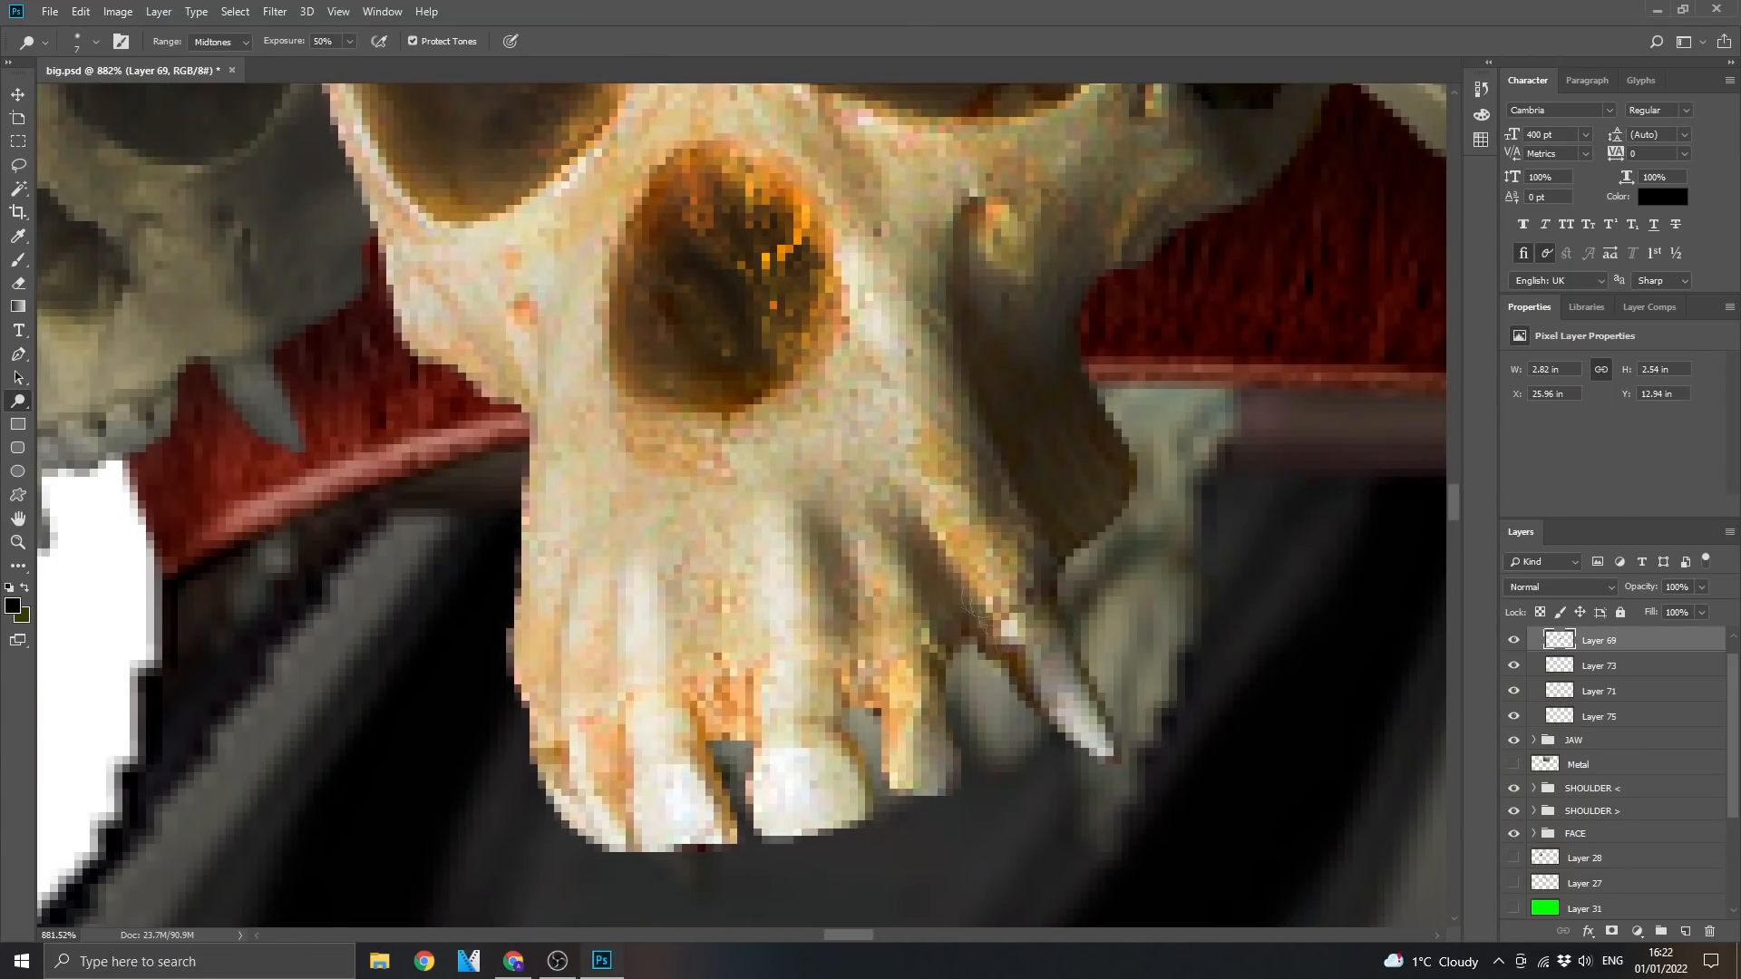
drag(938, 487, 887, 370)
scroll(848, 353, down, 2)
drag(631, 294, 709, 696)
drag(530, 379, 490, 472)
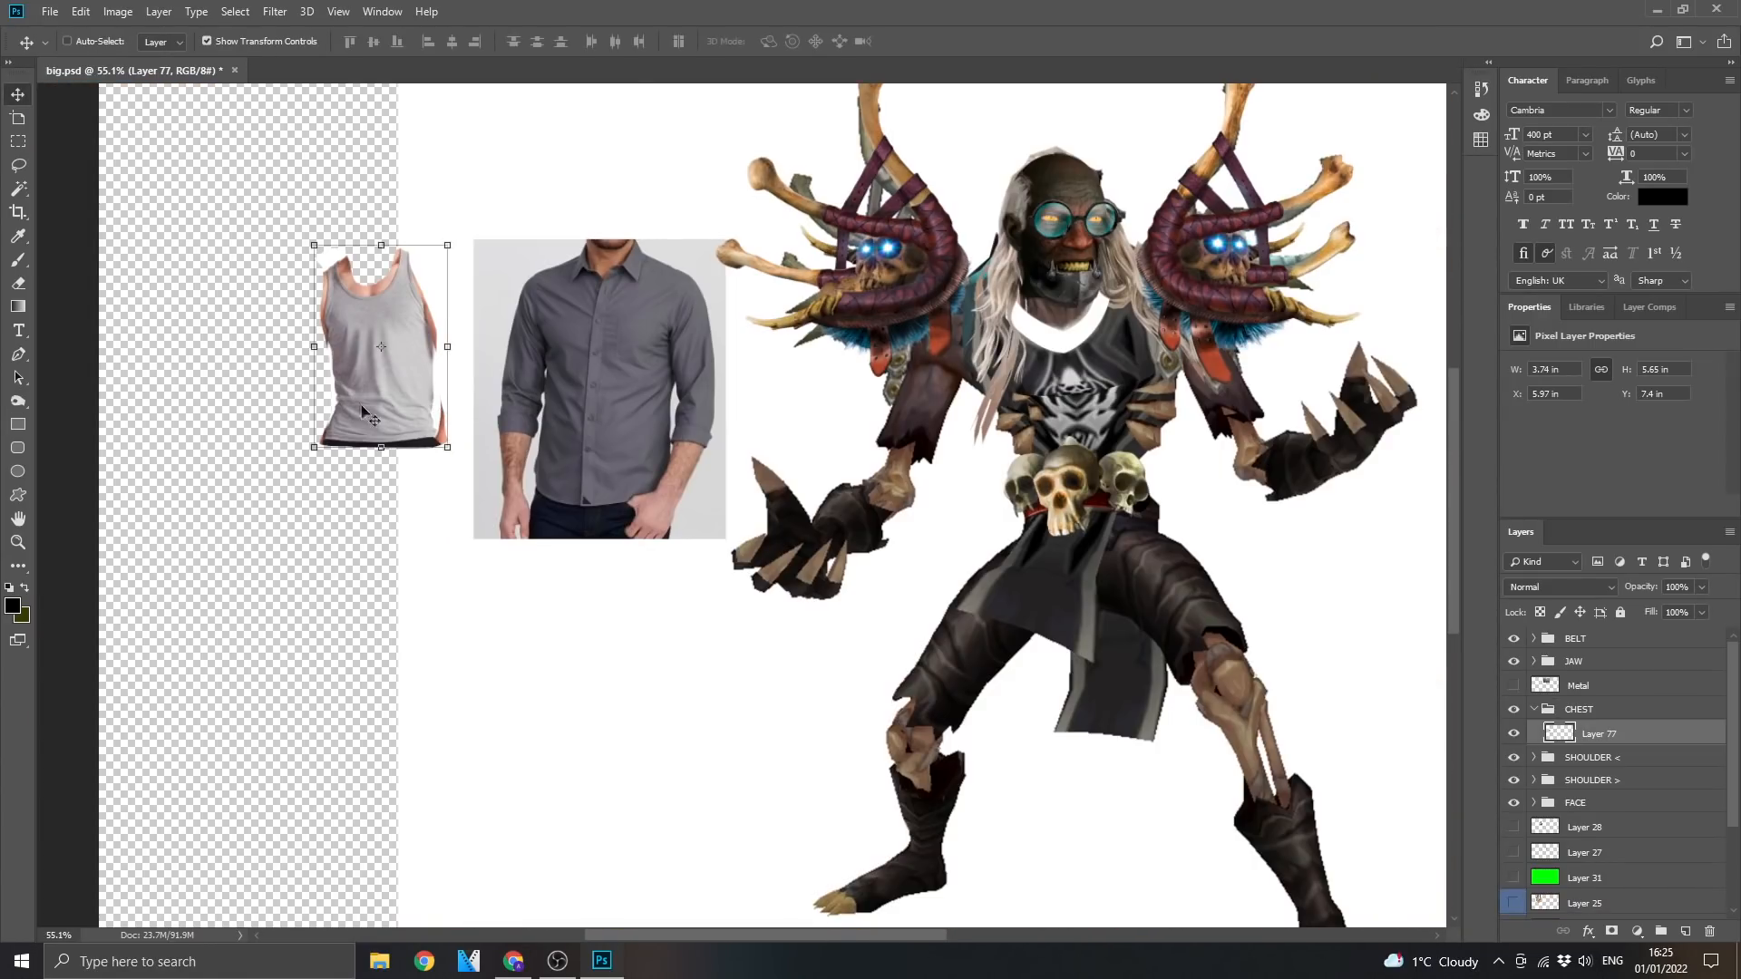
Move the grey tank top on Layer 77 onto the character's chest and reshape it to fit the torso
drag(362, 410, 1057, 367)
scroll(1145, 469, up, 4)
drag(1103, 442, 1235, 612)
drag(1084, 452, 1063, 414)
drag(1204, 587, 1172, 541)
drag(1012, 380, 1038, 428)
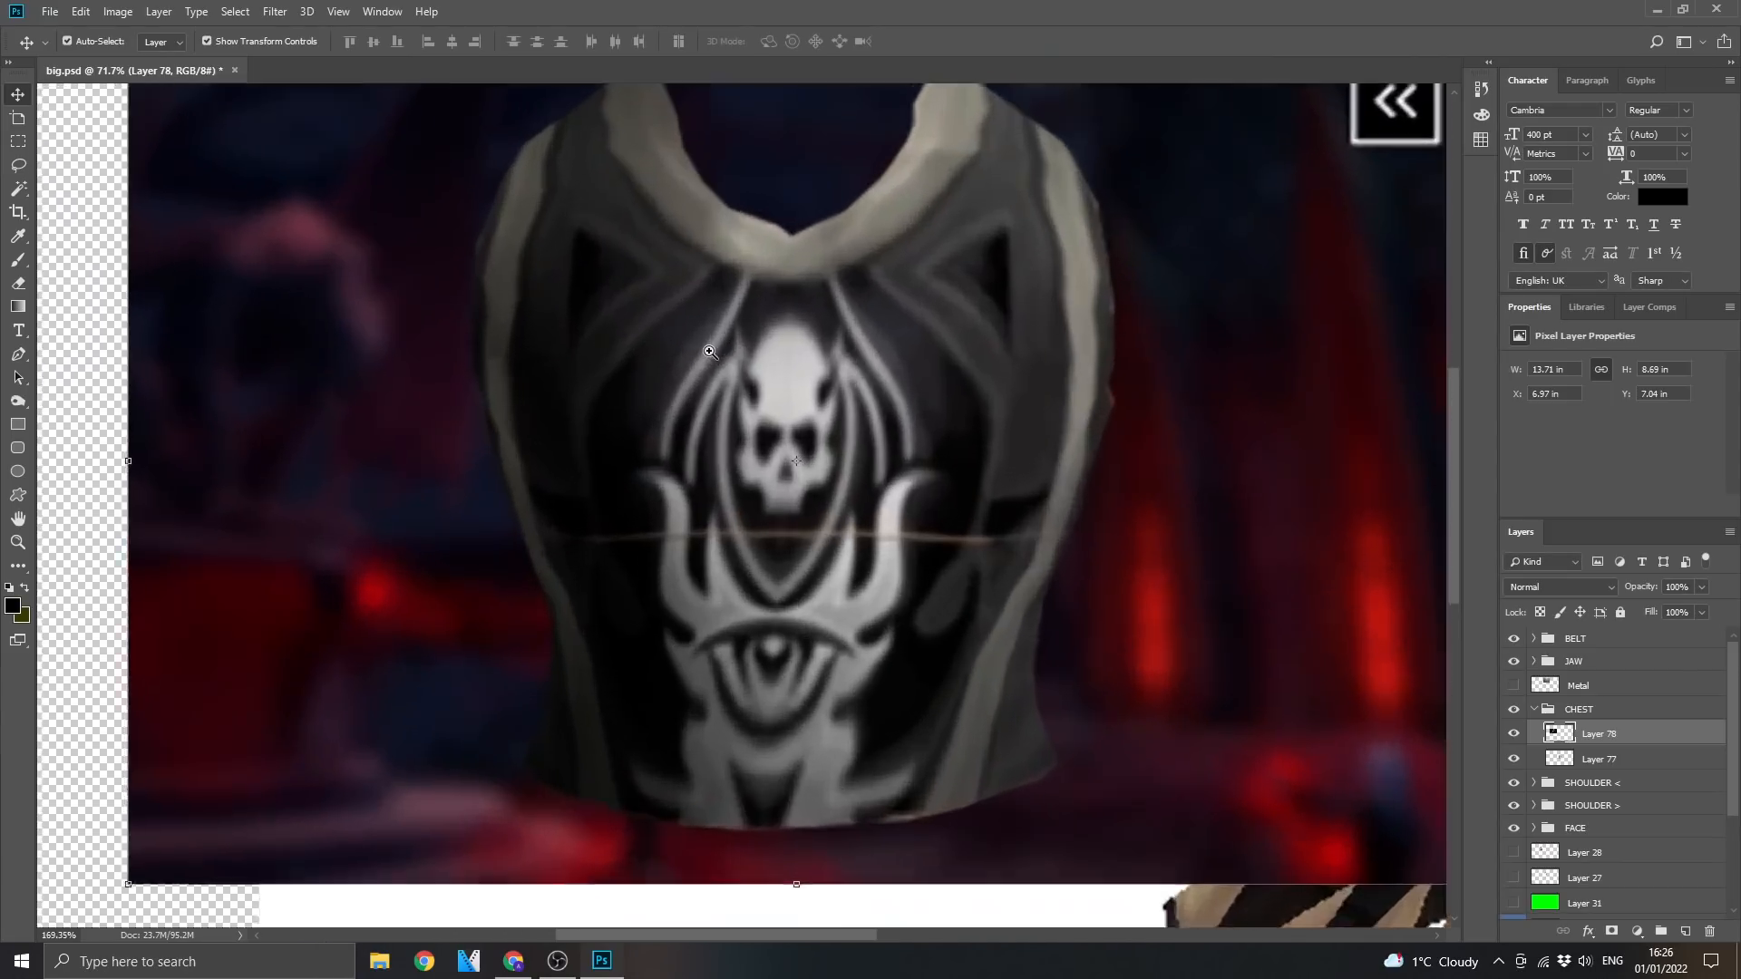
Warp the skull tabard cutout on Layer 79 to follow the shape of the character's torso
click(708, 354)
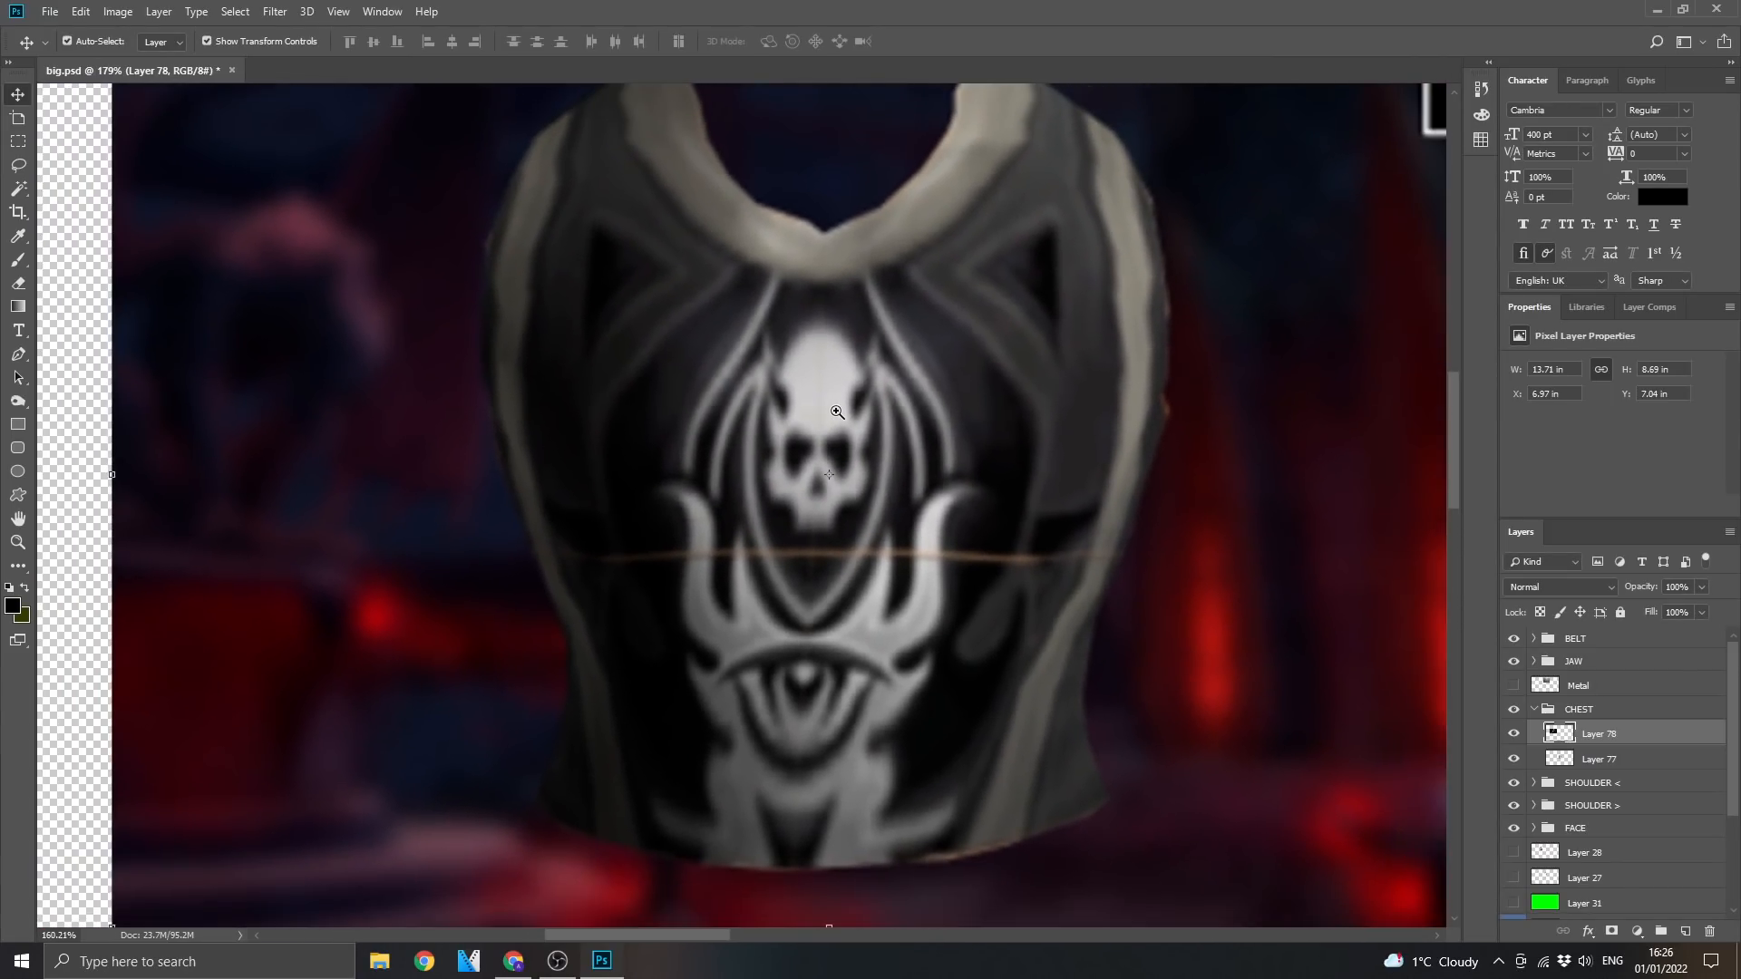
mouse_move(837, 412)
mouse_down()
mouse_move(815, 405)
mouse_move(854, 397)
mouse_up()
drag(935, 500, 807, 506)
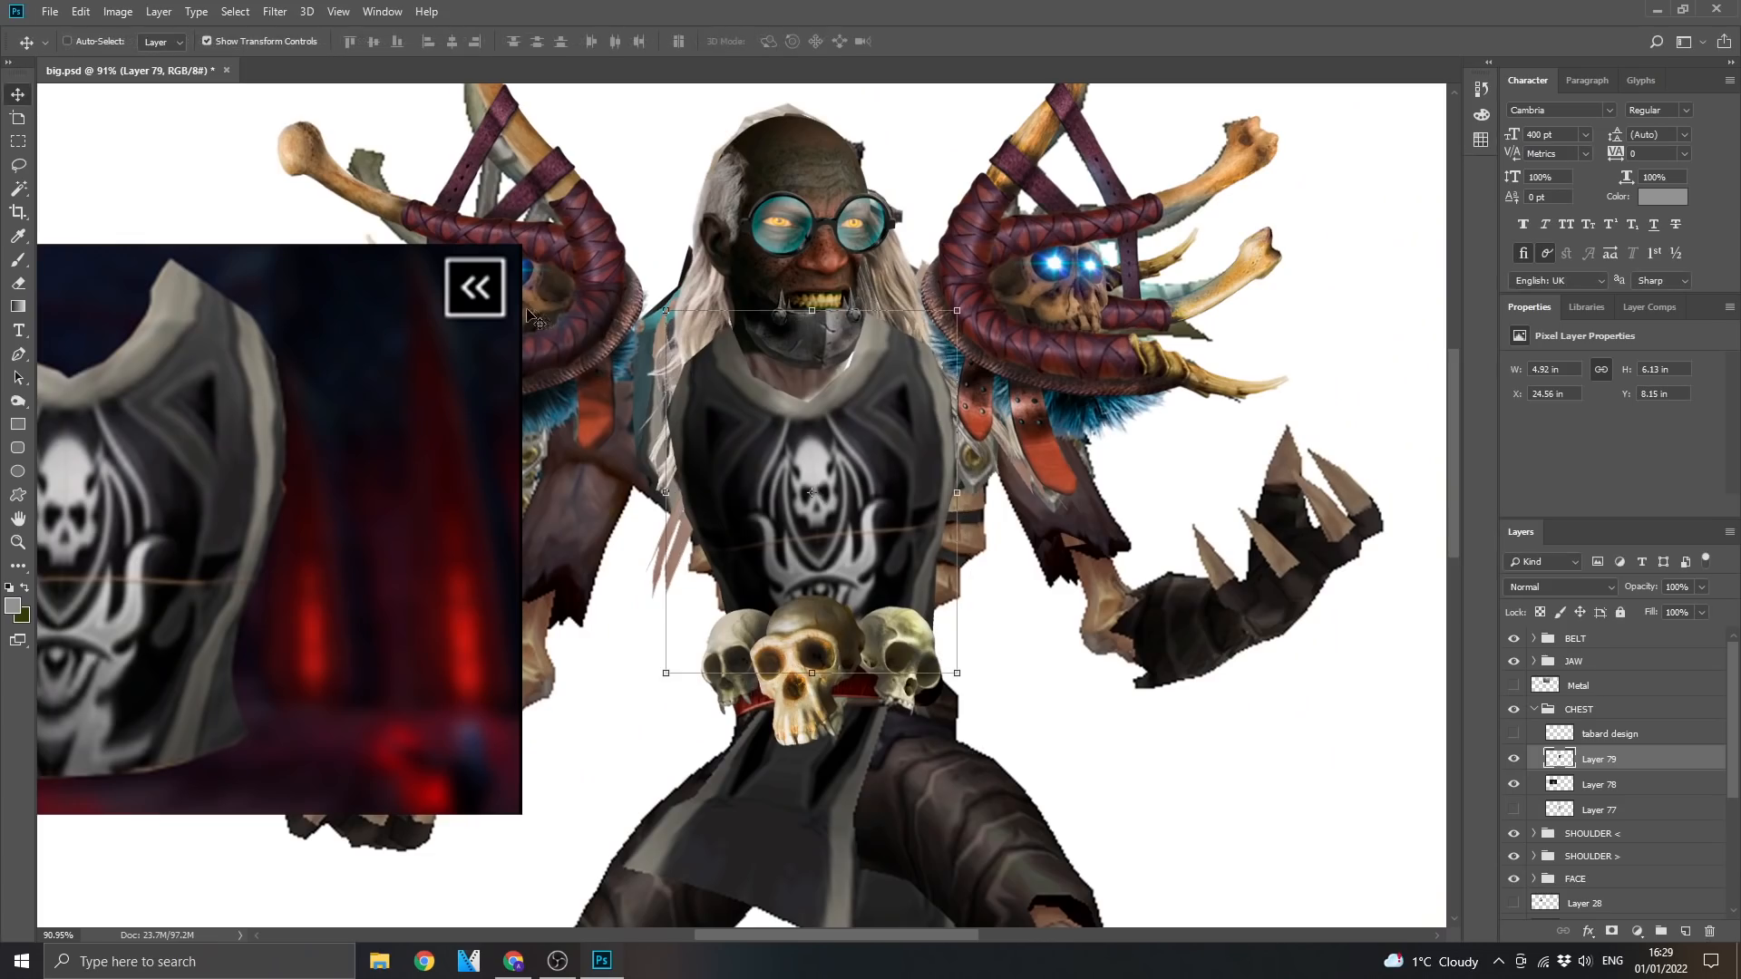
click(80, 11)
mouse_move(136, 408)
click(363, 521)
drag(877, 588, 926, 588)
drag(797, 653, 797, 631)
drag(758, 385, 734, 416)
drag(948, 440, 988, 444)
drag(724, 439, 775, 424)
drag(787, 536, 791, 489)
drag(771, 354, 689, 382)
scroll(878, 380, down, 5)
scroll(776, 431, up, 6)
drag(694, 272, 676, 270)
drag(1098, 221, 1092, 207)
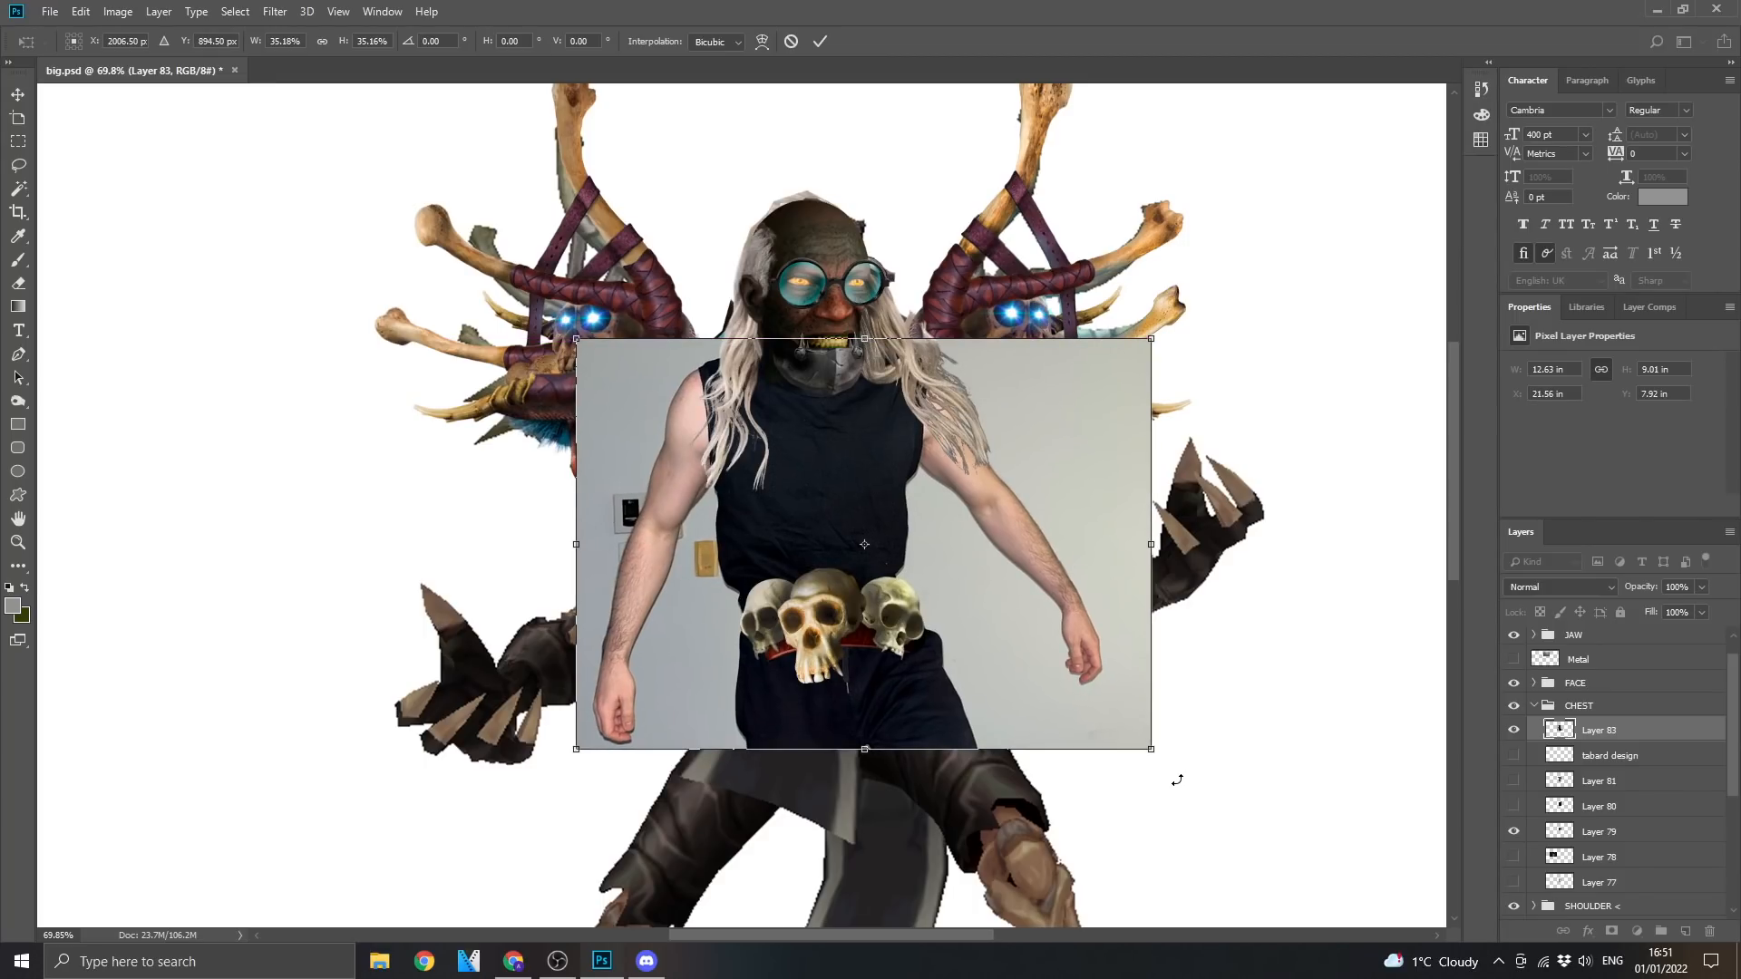
Rotate the sleeveless shirt photo on Layer 83 by about 4° and enlarge it over the character's torso
mouse_move(1173, 773)
mouse_down()
mouse_move(1121, 798)
mouse_move(1140, 778)
mouse_up()
scroll(926, 453, down, 1)
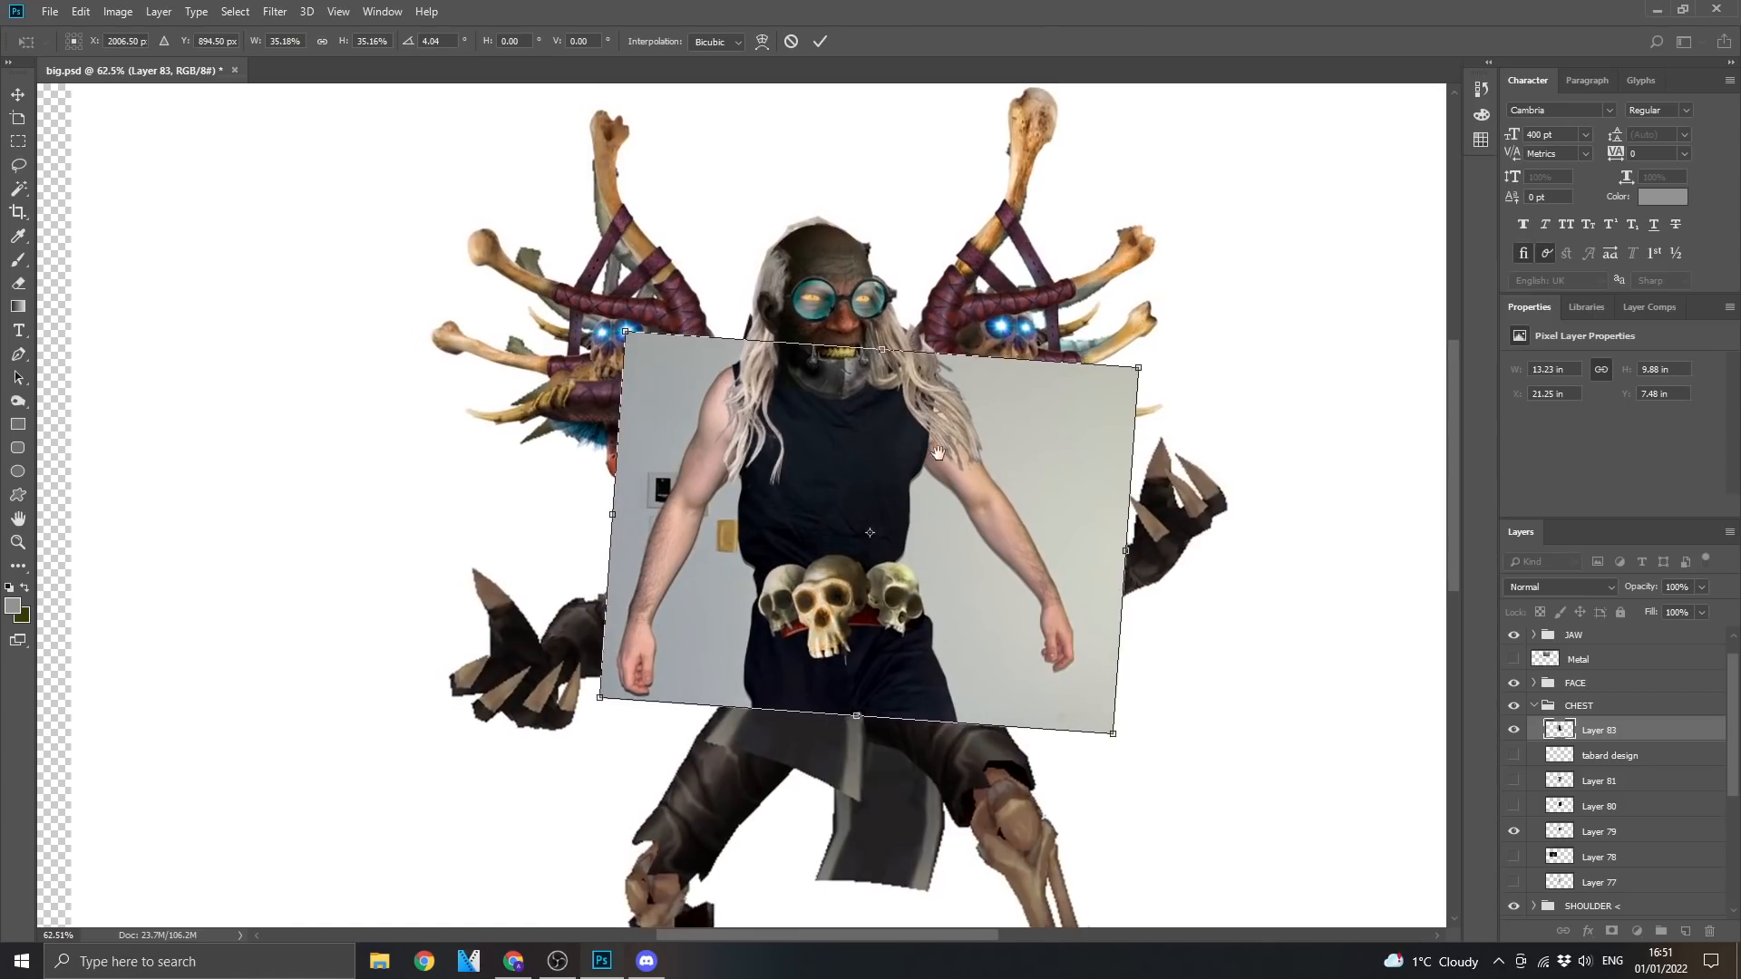
drag(1136, 370, 1165, 347)
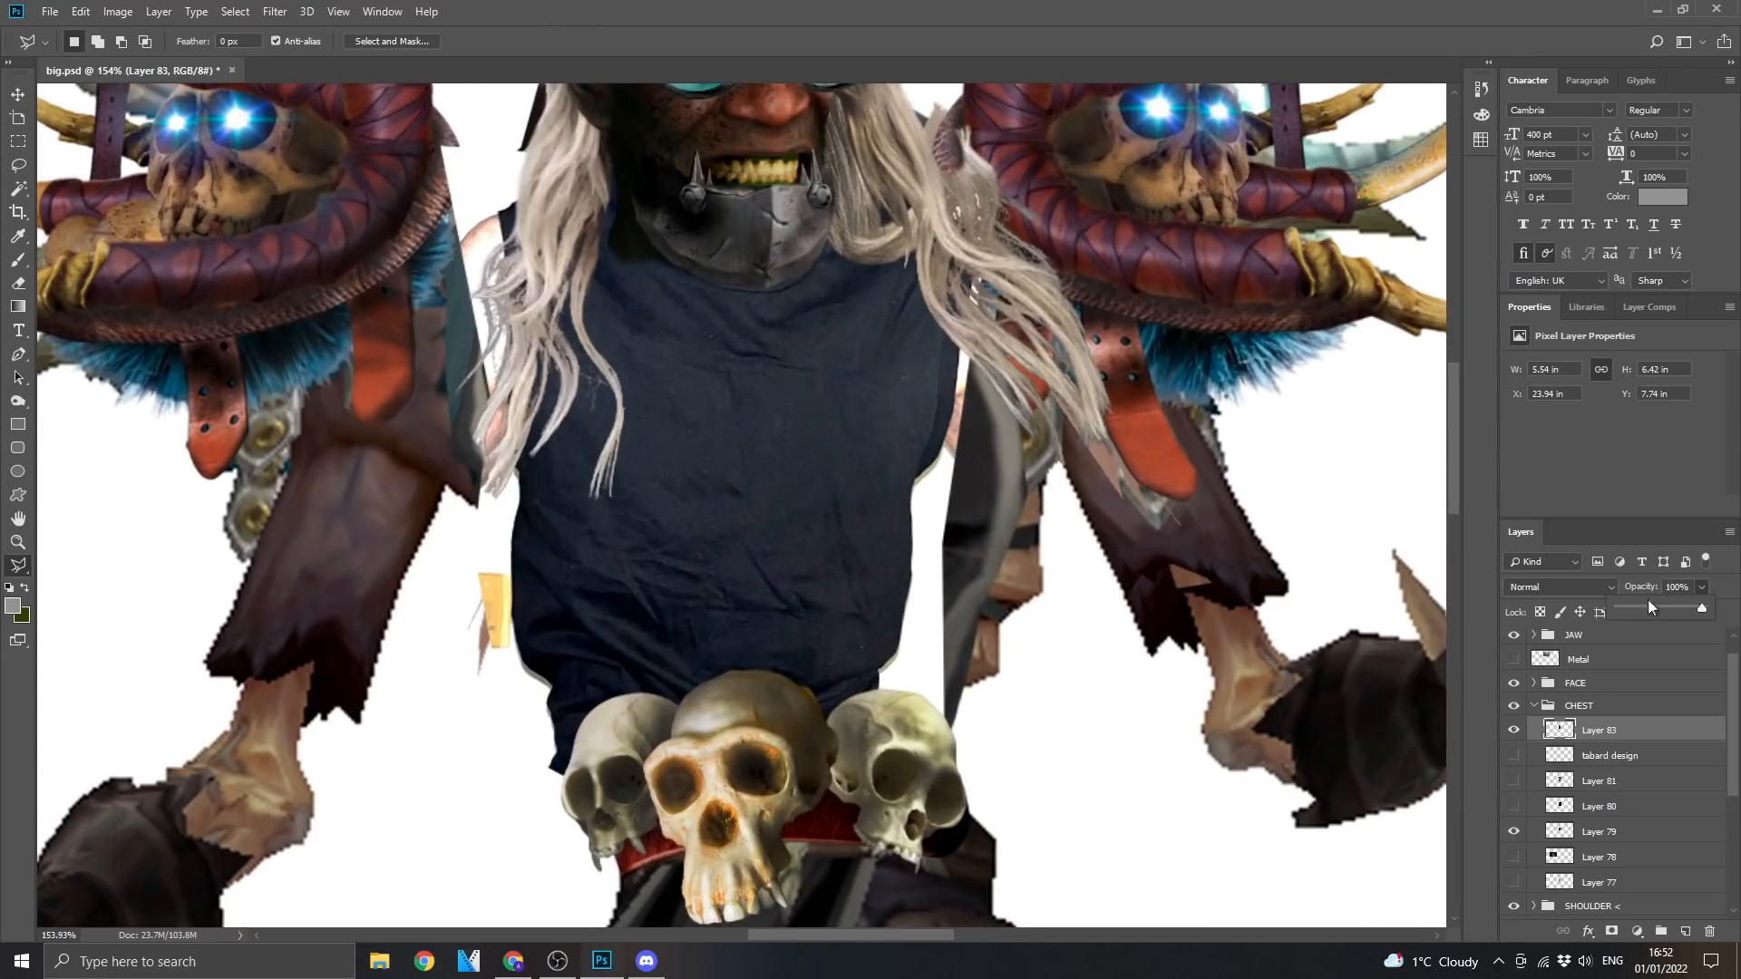
Lower the opacity of the sleeveless shirt on Layer 83 and reselect that layer in the CHEST group
click(1649, 606)
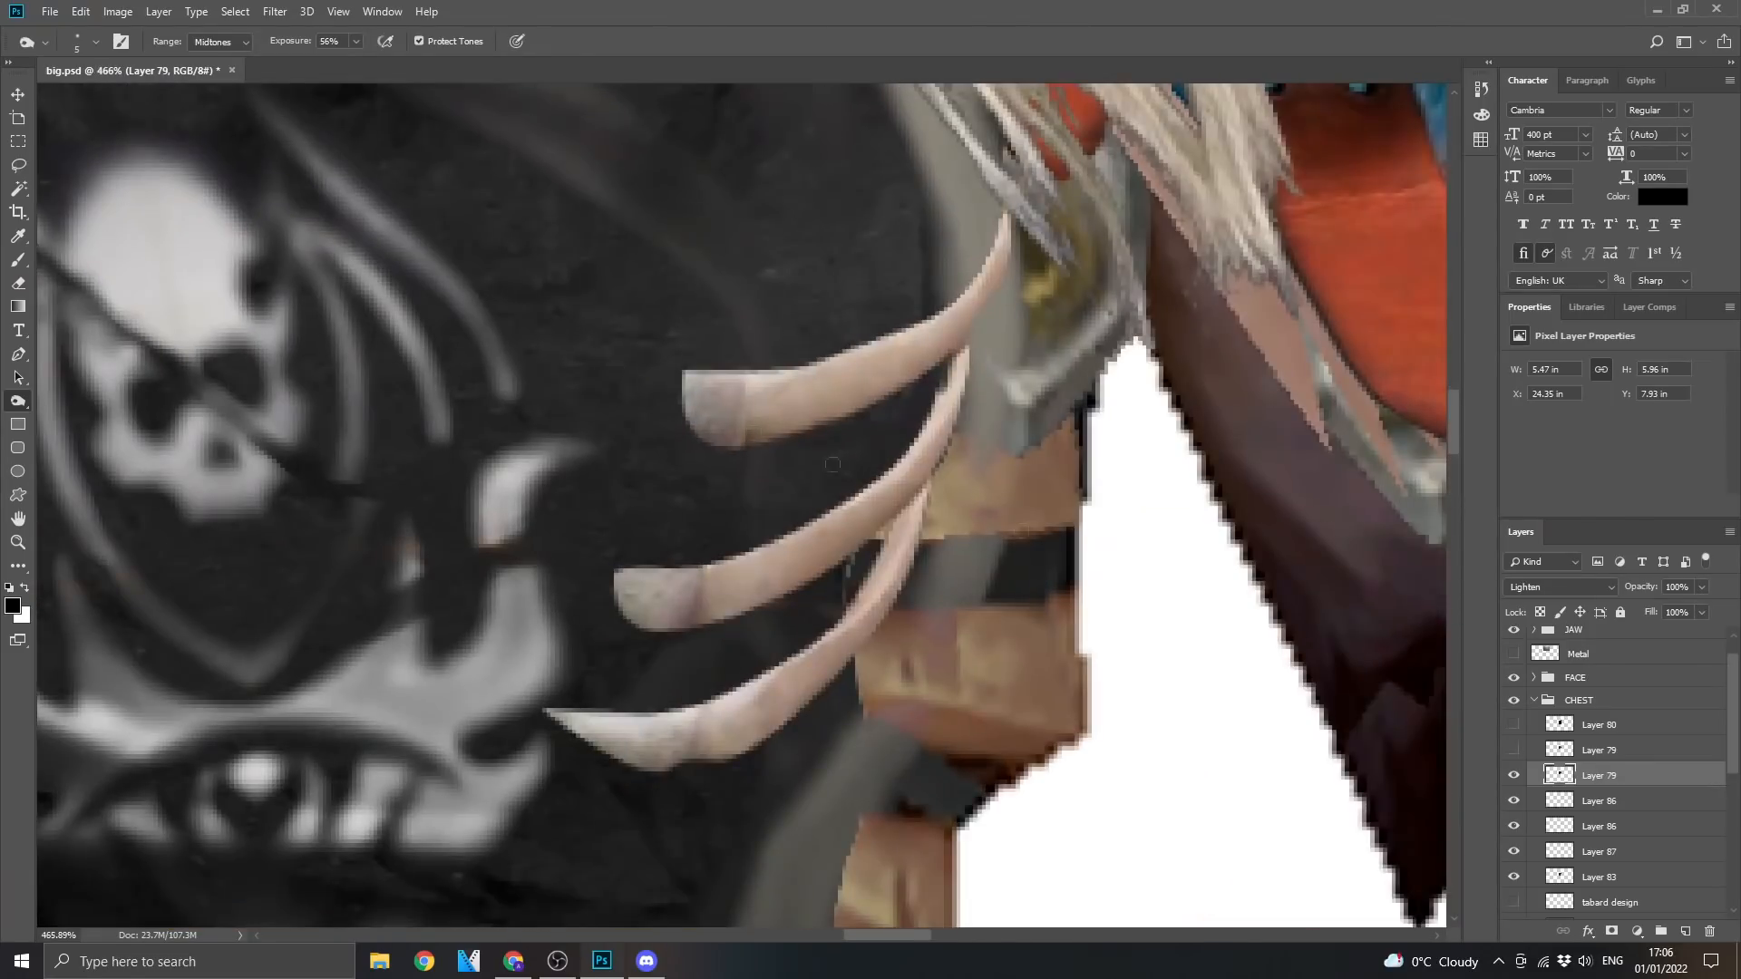
click(1595, 875)
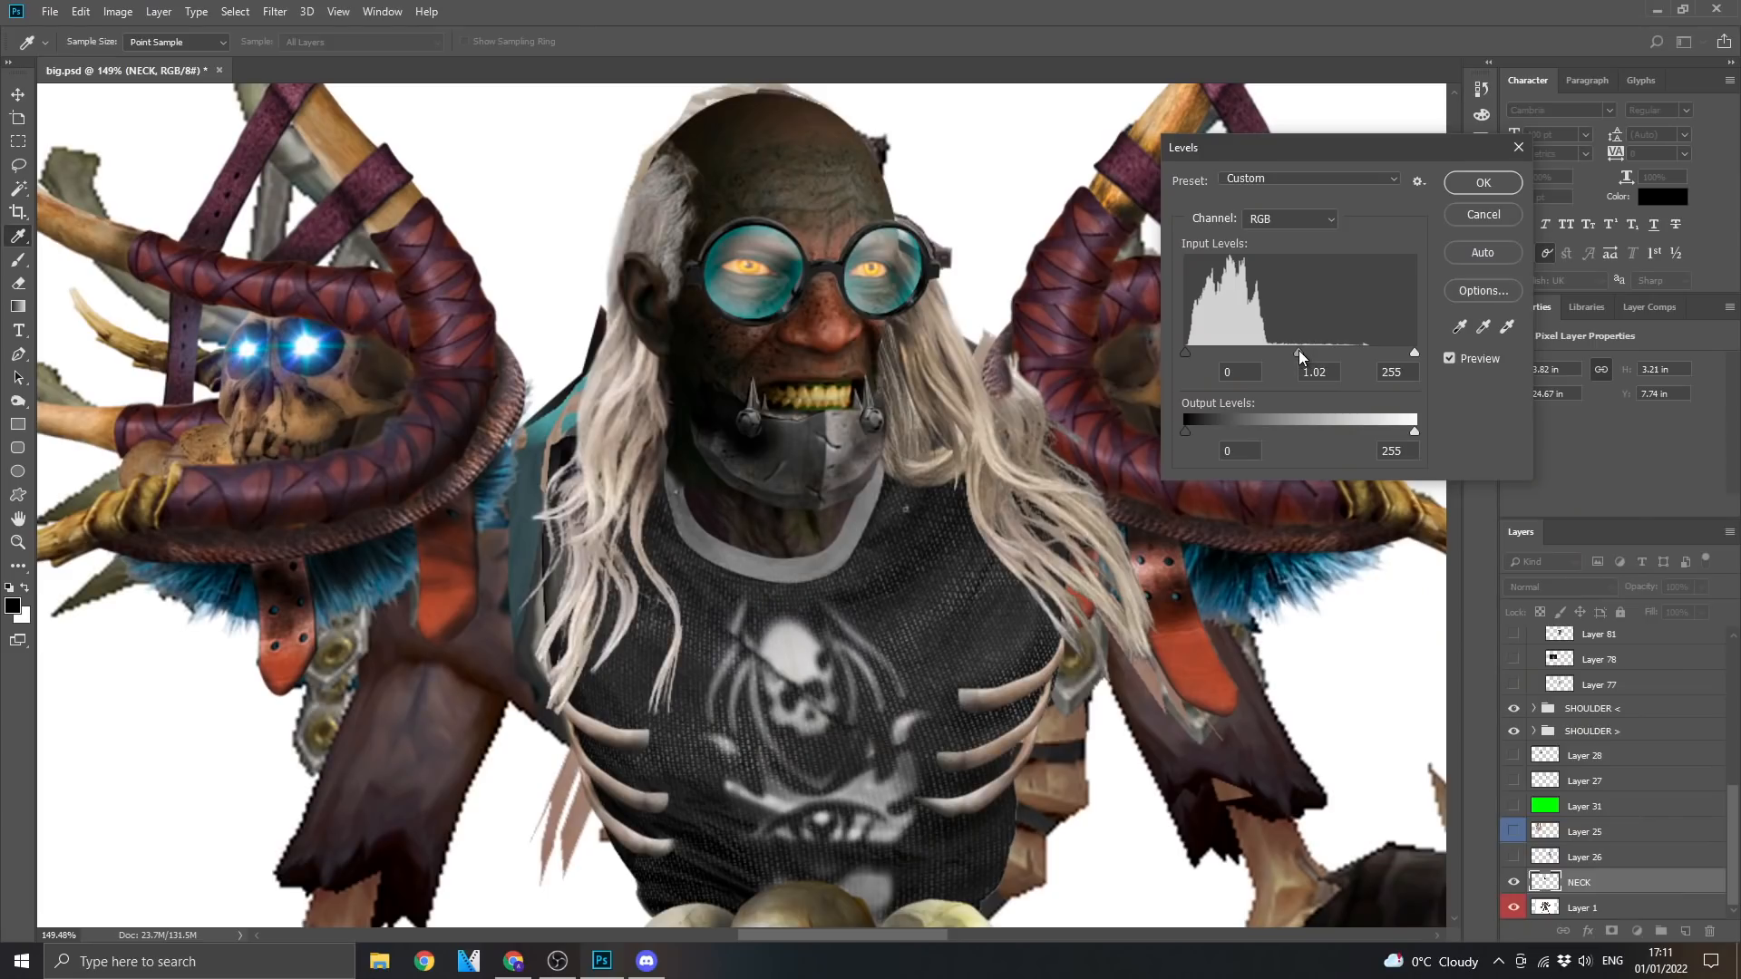
Apply Levels to the NECK layer with a midtone value of 1.02 and save the document
click(1456, 179)
key(v)
drag(1005, 425, 1019, 246)
key(ctrl)
key(ctrl+s)
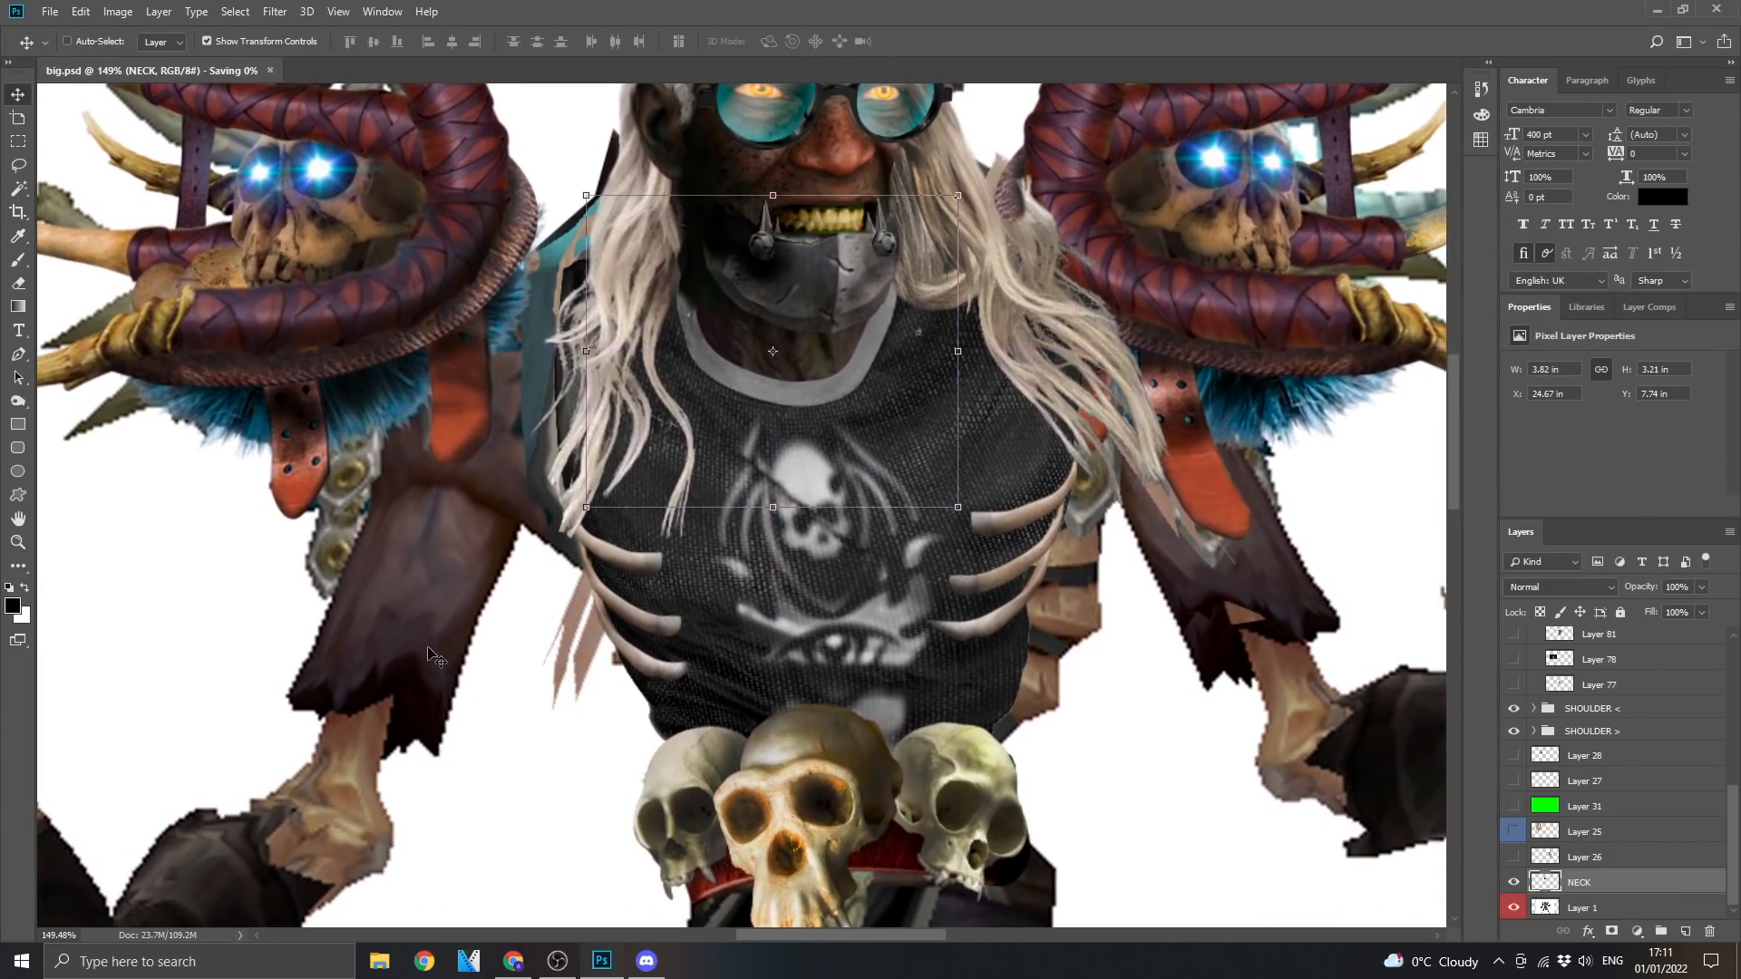
Reposition the bent-arm photo on Layer 92 beside the character and convert the path drawn across its elbow into a selection
drag(481, 429, 405, 458)
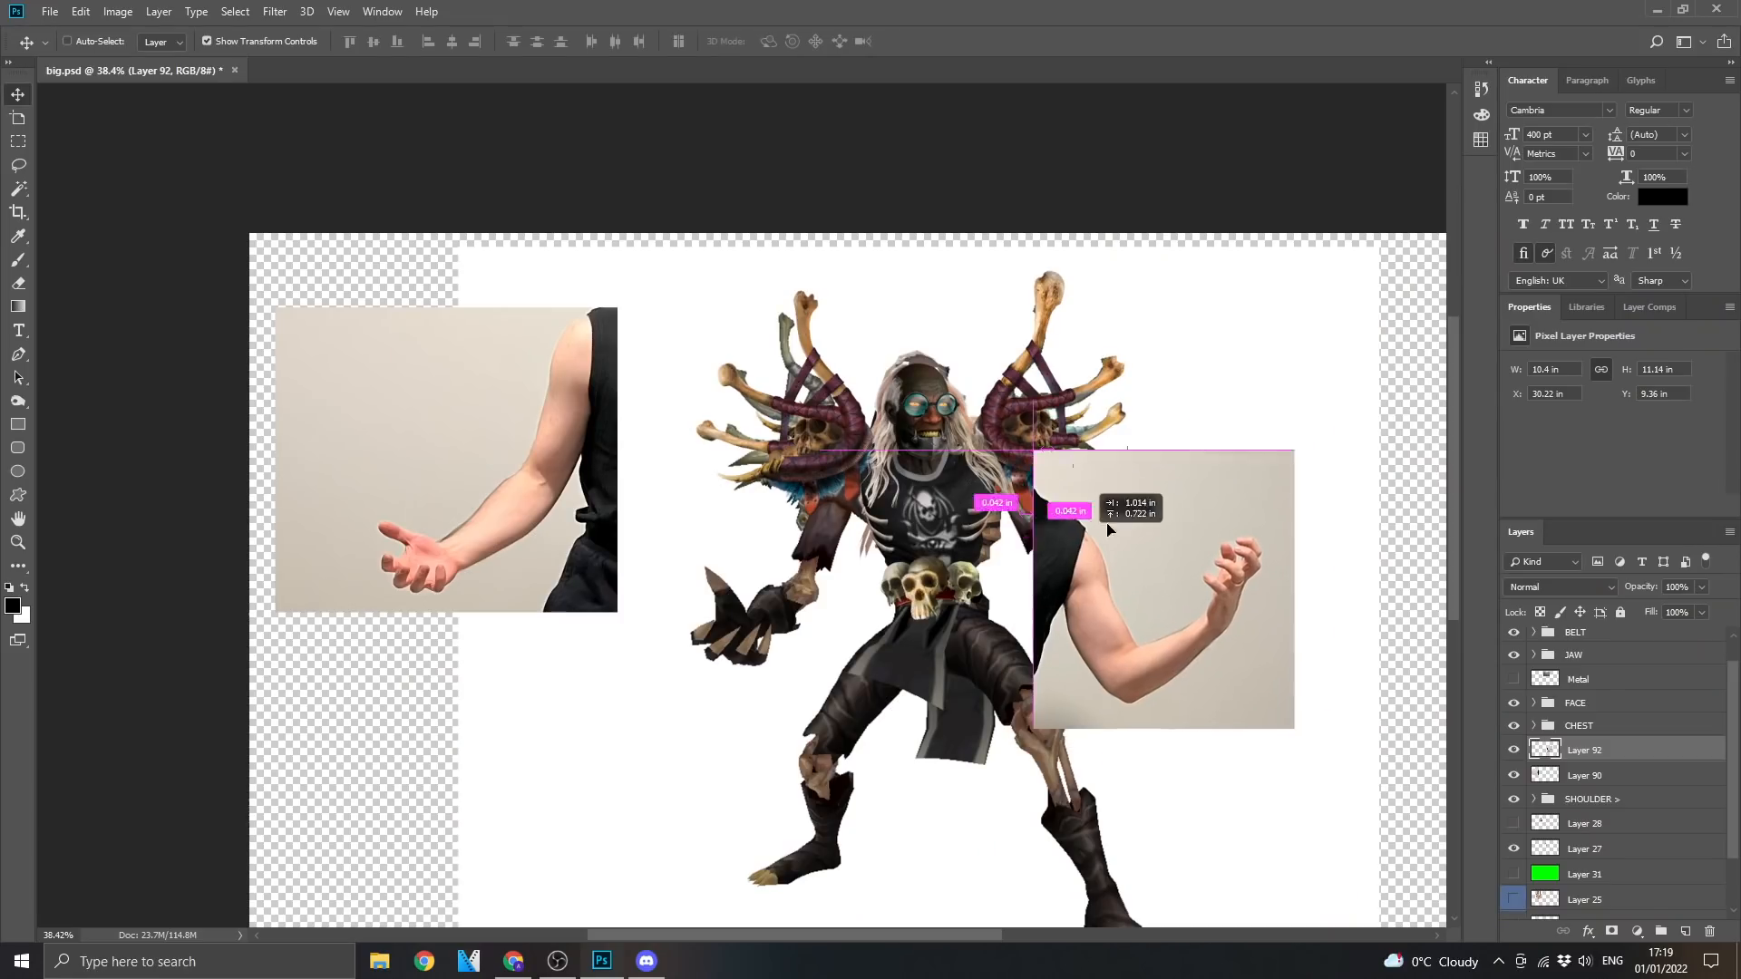
drag(1083, 540, 1222, 332)
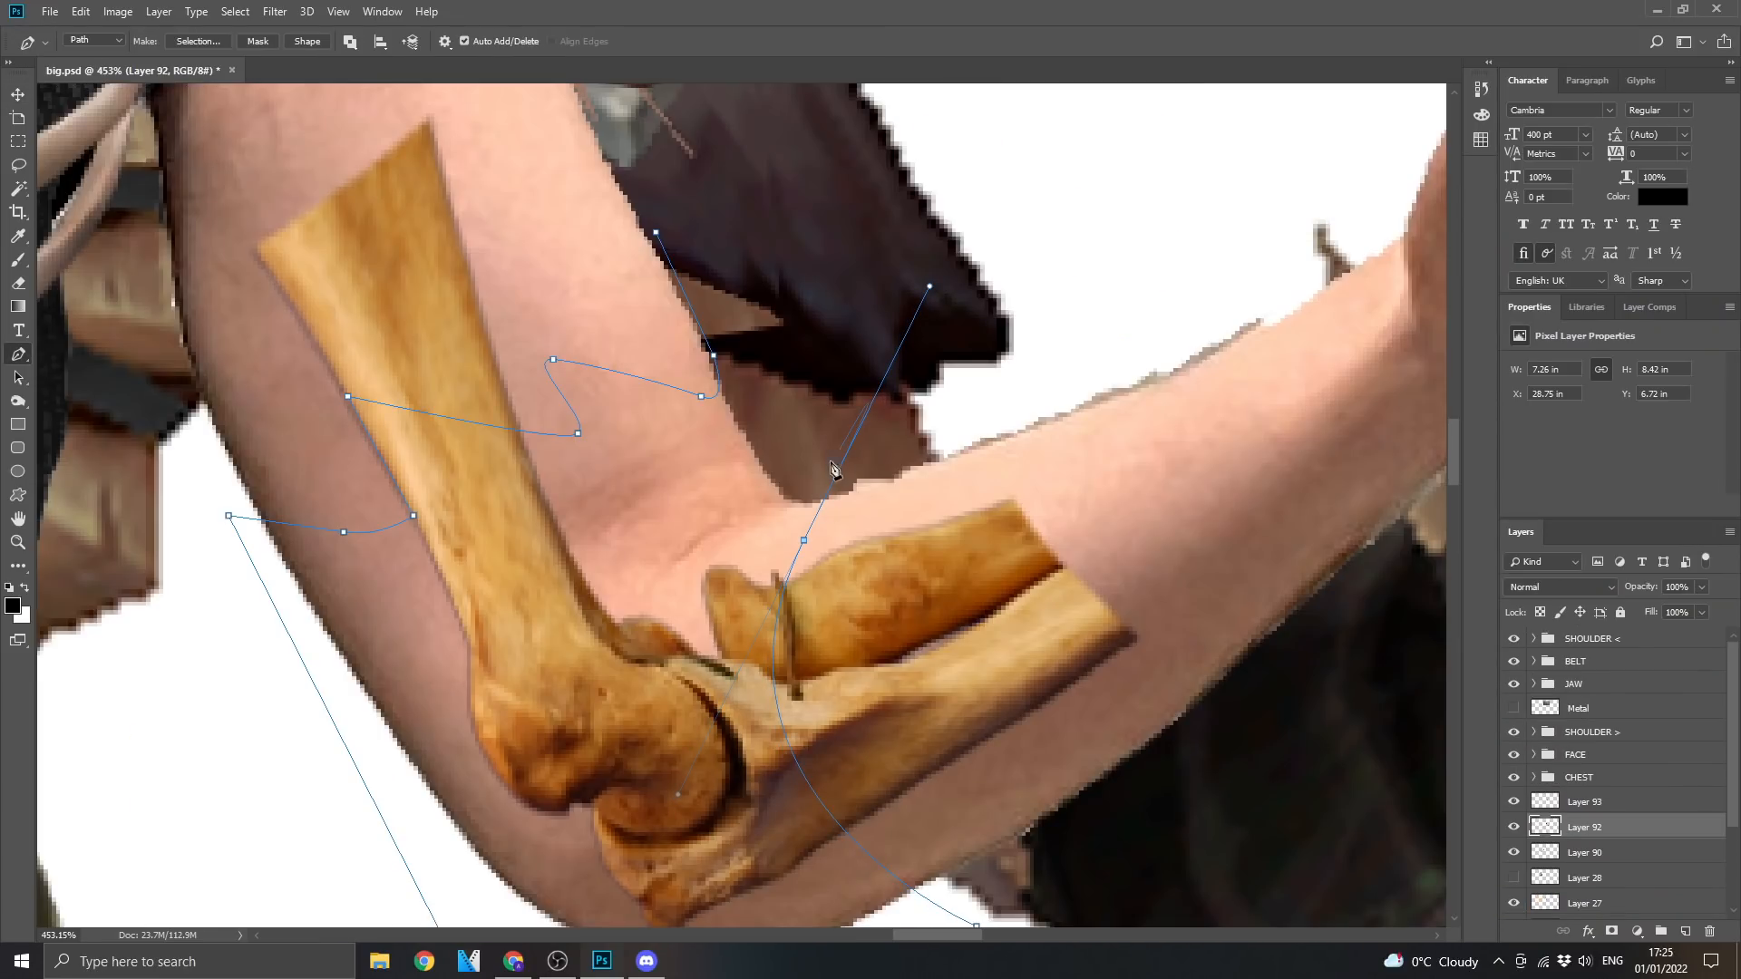
right_click(816, 223)
click(889, 309)
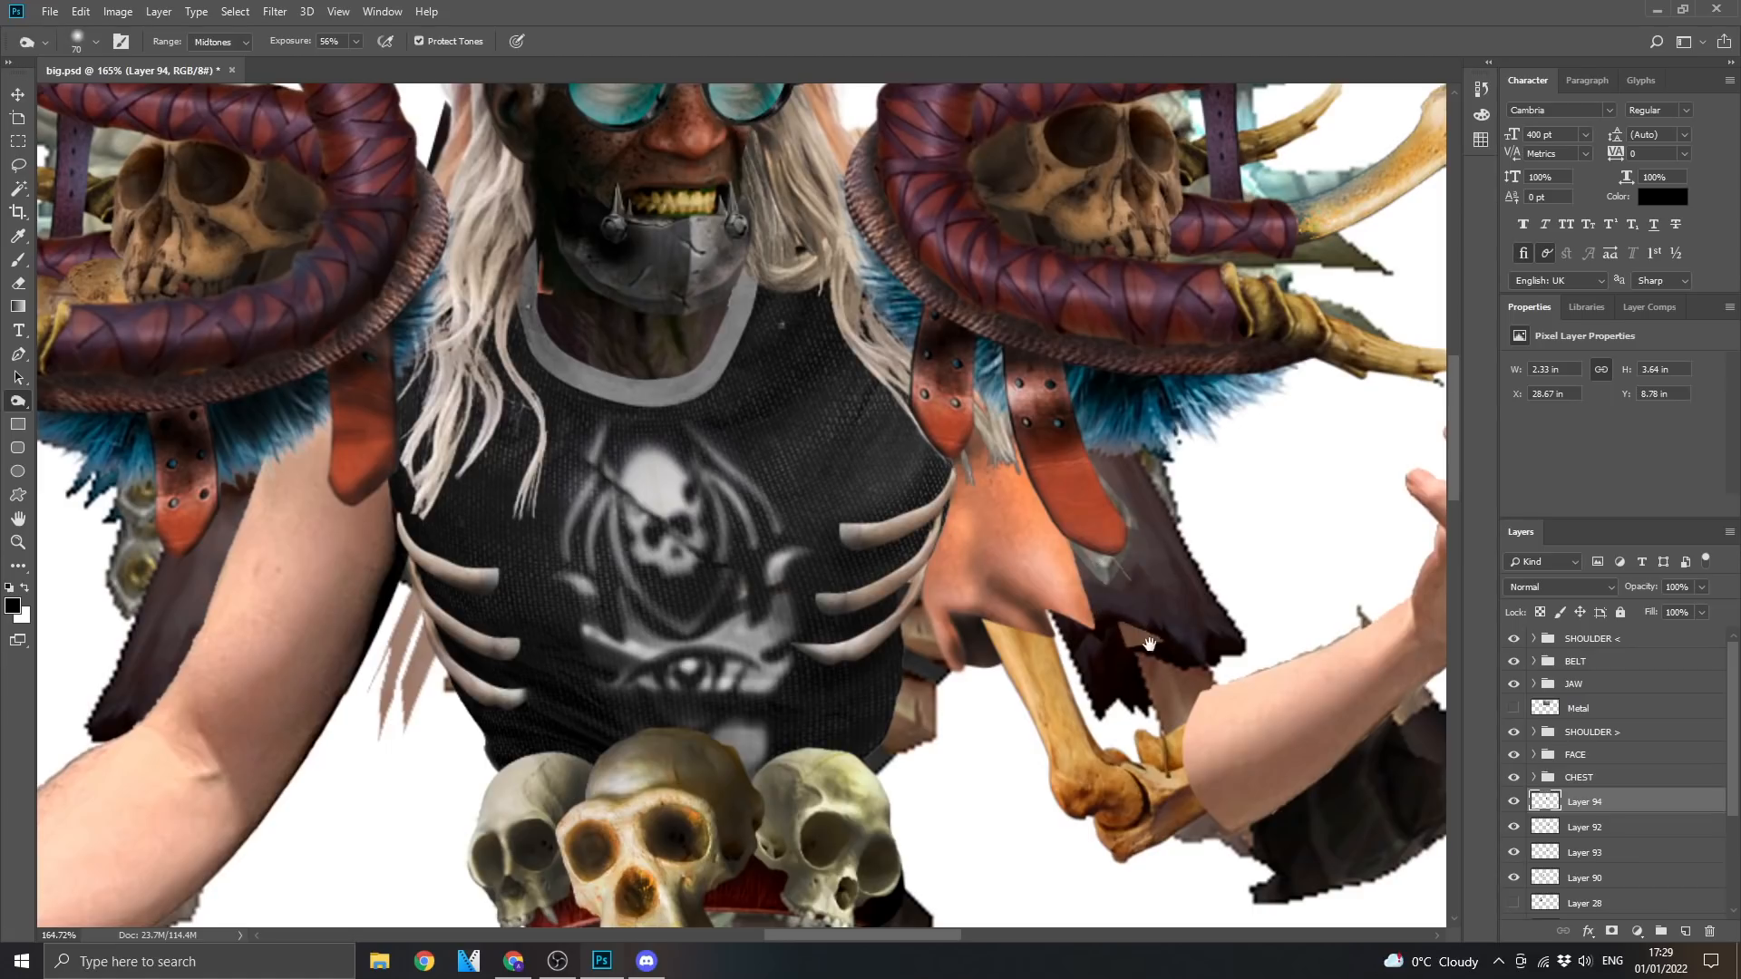
Close the path around the bandaged forearm on Layer 96, convert it to a selection and delete everything outside it
mouse_move(1116, 613)
mouse_down()
mouse_move(964, 690)
mouse_move(943, 570)
mouse_move(861, 471)
mouse_move(822, 356)
mouse_up()
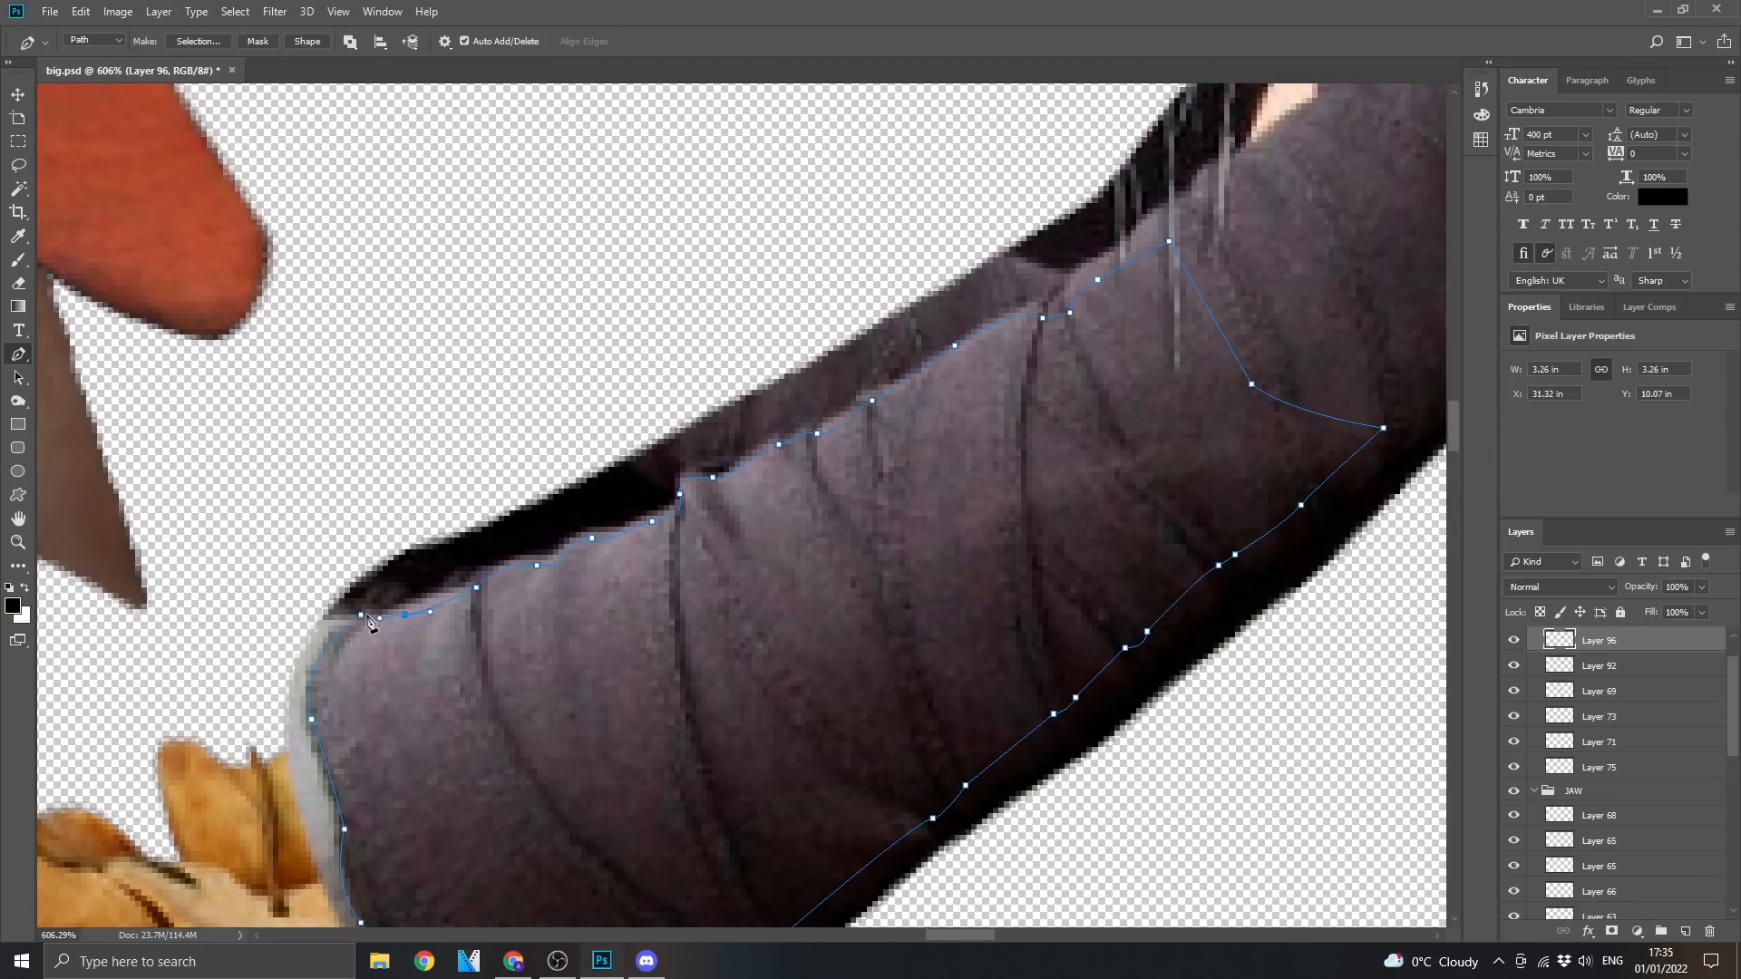
click(362, 616)
right_click(679, 409)
click(775, 479)
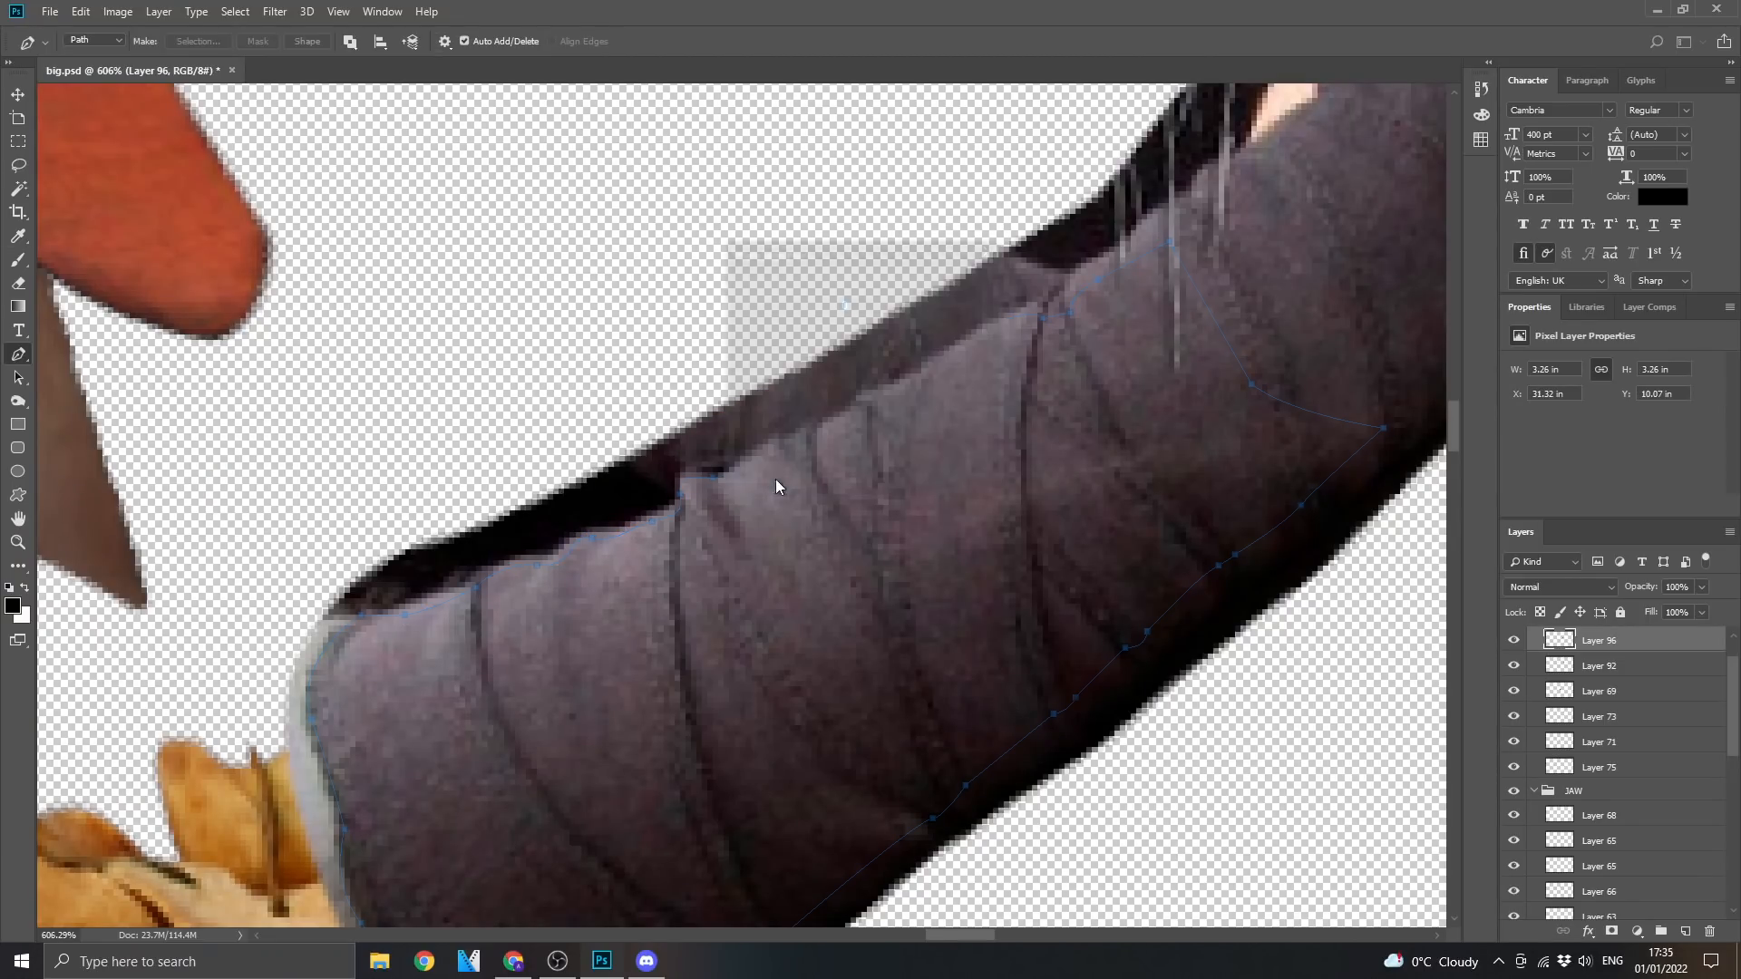
key(Return)
key(ctrl+shift+i)
key(Delete)
key(ctrl+d)
scroll(907, 421, down, 10)
scroll(1005, 478, up, 5)
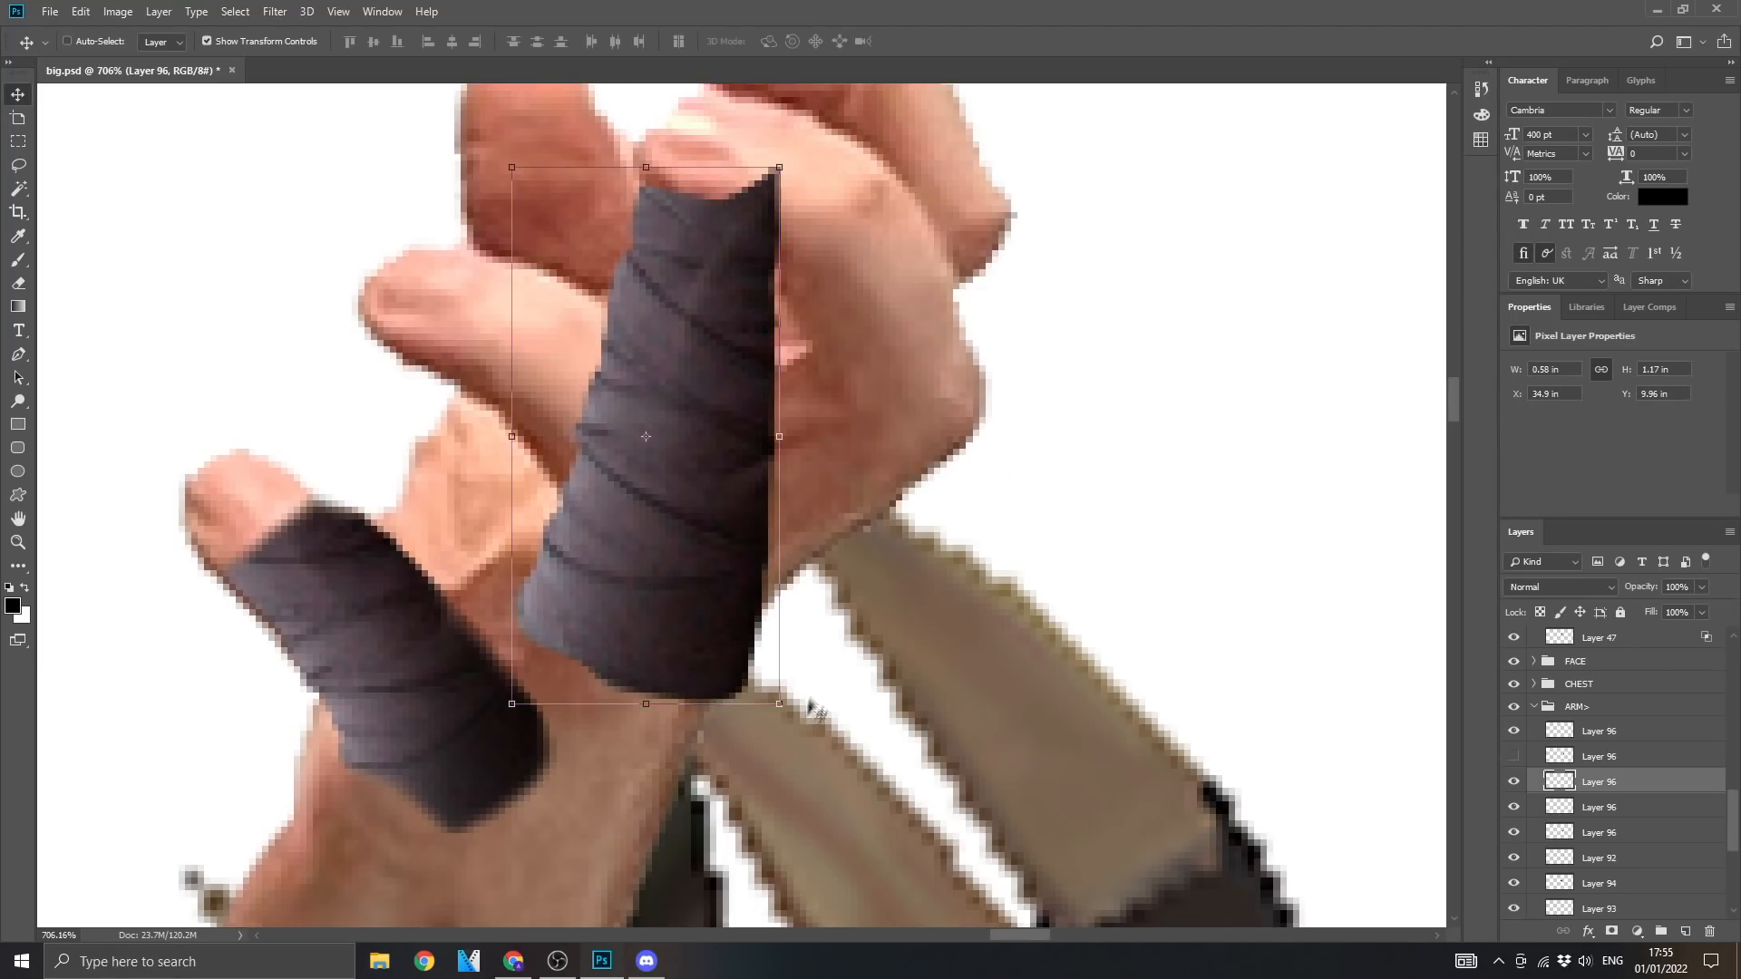
Rotate and position the copied bandage pieces of Layer 96 over the raised hand's fingers and knuckles
drag(813, 708, 1061, 544)
key(Return)
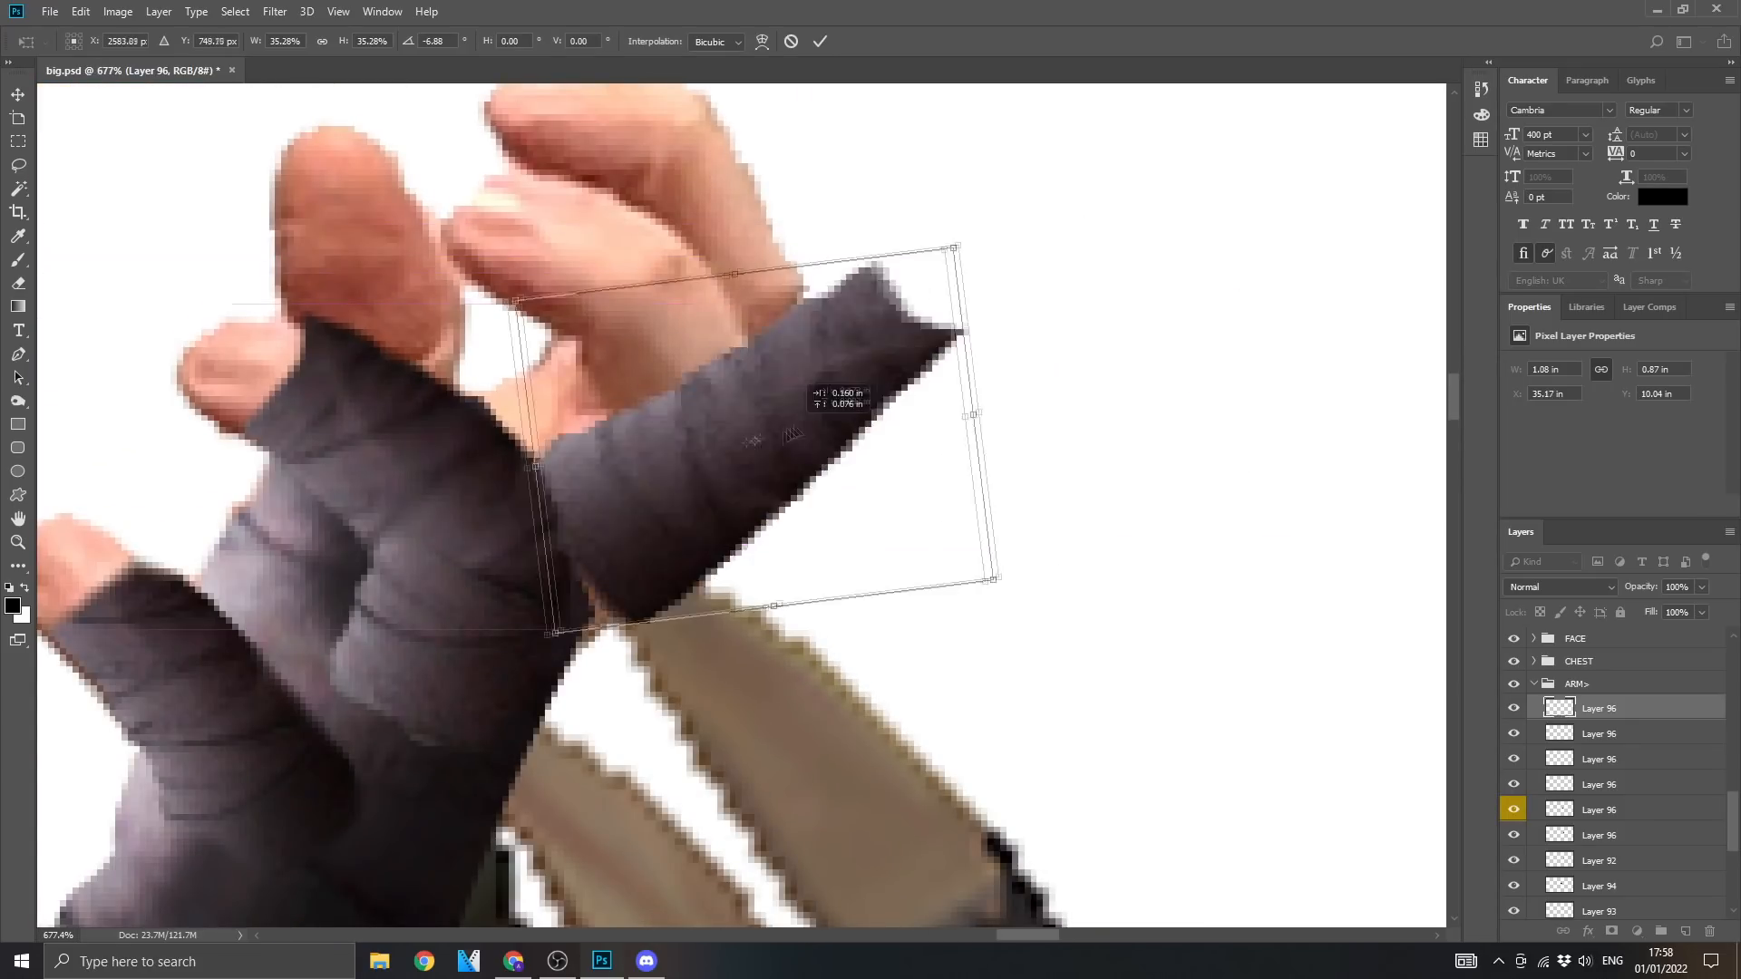
drag(790, 430, 741, 451)
key(Return)
Duplicate the knuckle bandage, rotate the copy along the upper finger and erase its excess
key(ctrl+j)
key(ctrl+t)
drag(703, 676, 957, 507)
drag(695, 554, 652, 453)
key(Return)
key(e)
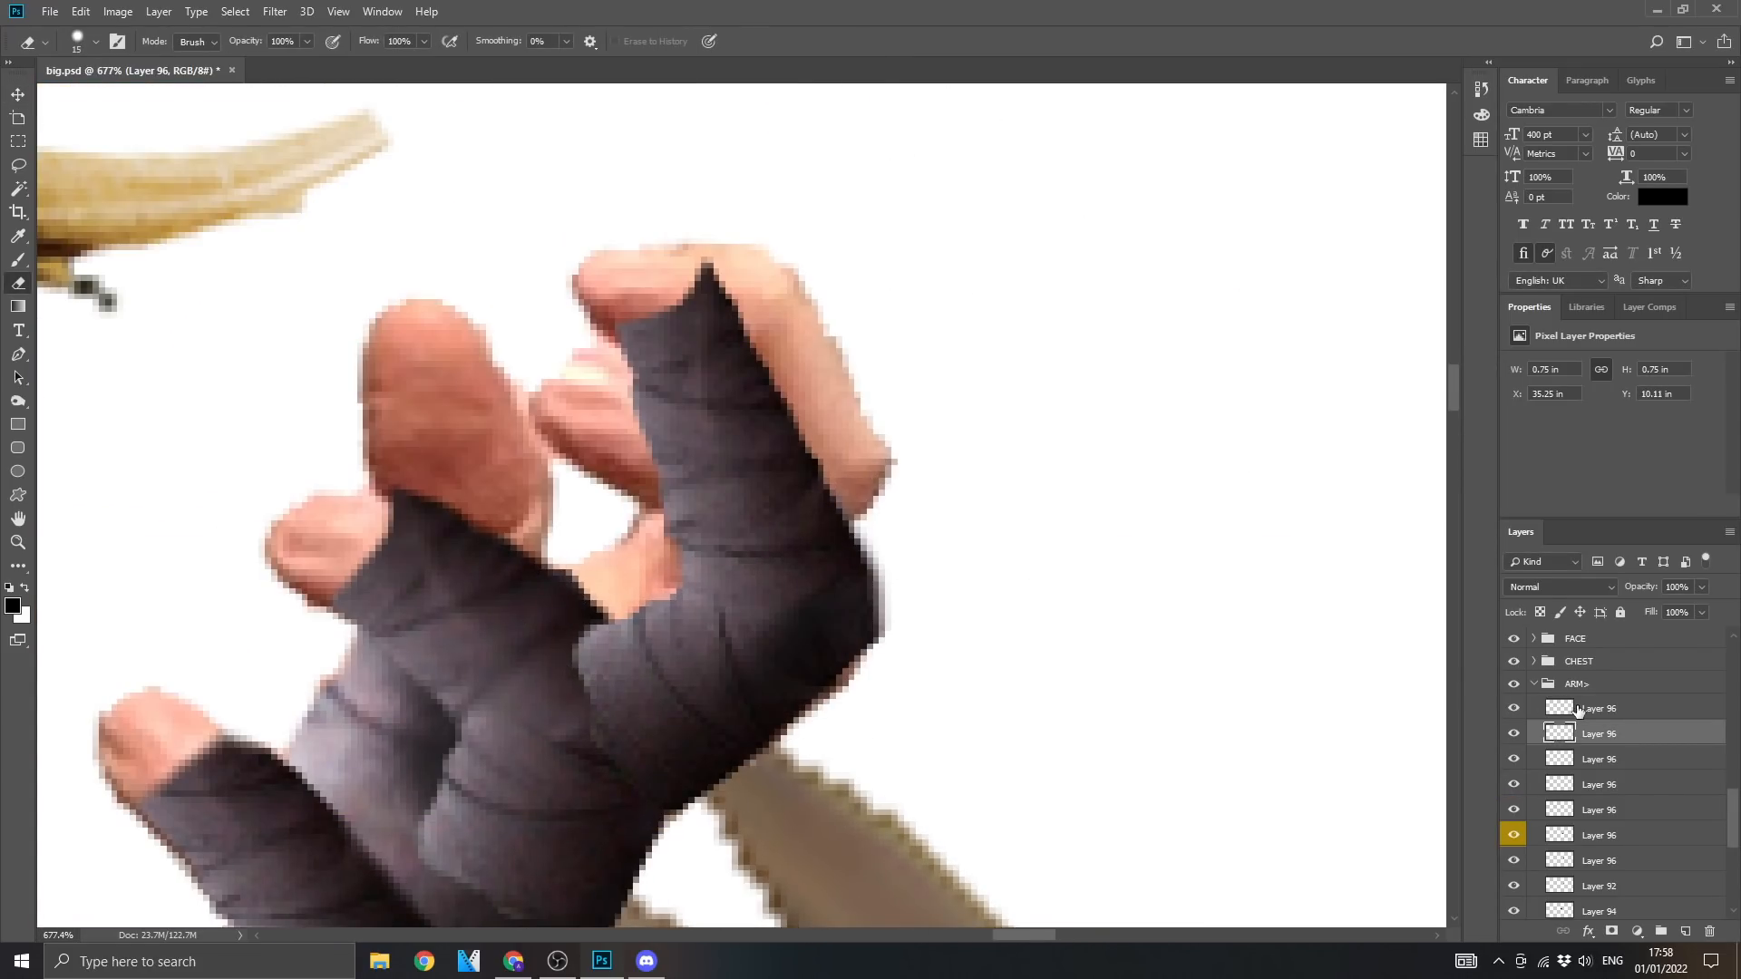
mouse_move(821, 381)
mouse_down()
mouse_move(739, 309)
mouse_move(698, 412)
mouse_up()
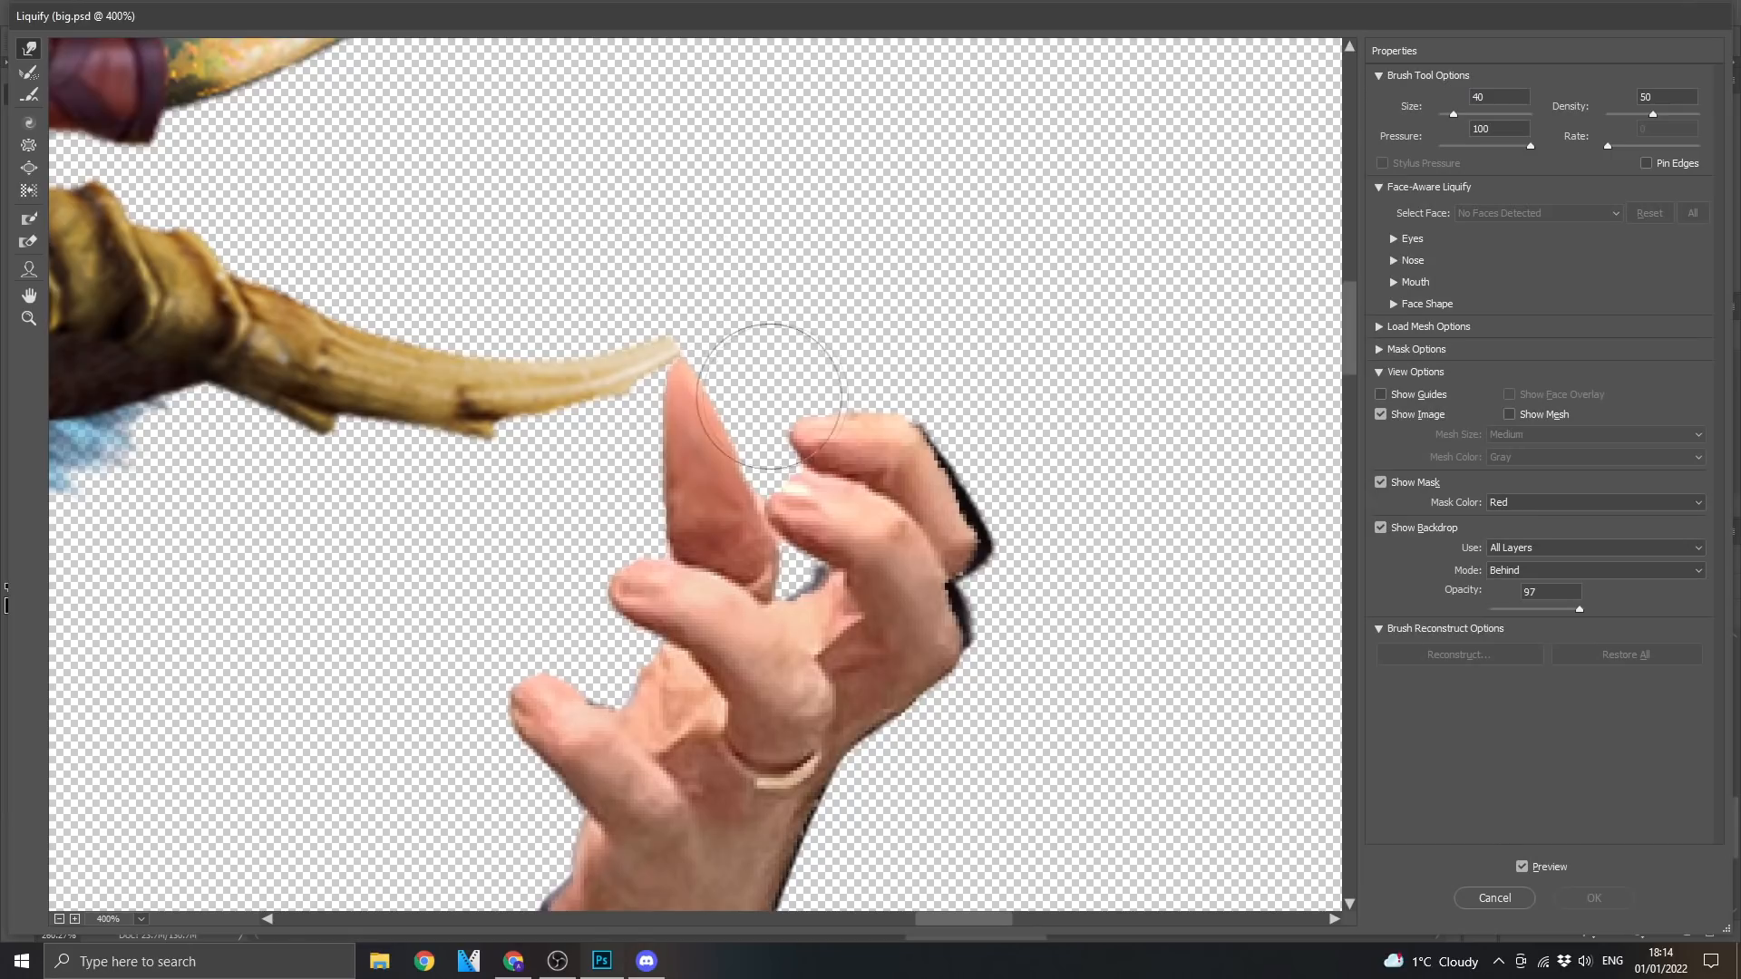
Push the raised hand's fingertips into claw-like points in Liquify, reducing the brush size to 20 for the narrow tips
drag(706, 457, 817, 509)
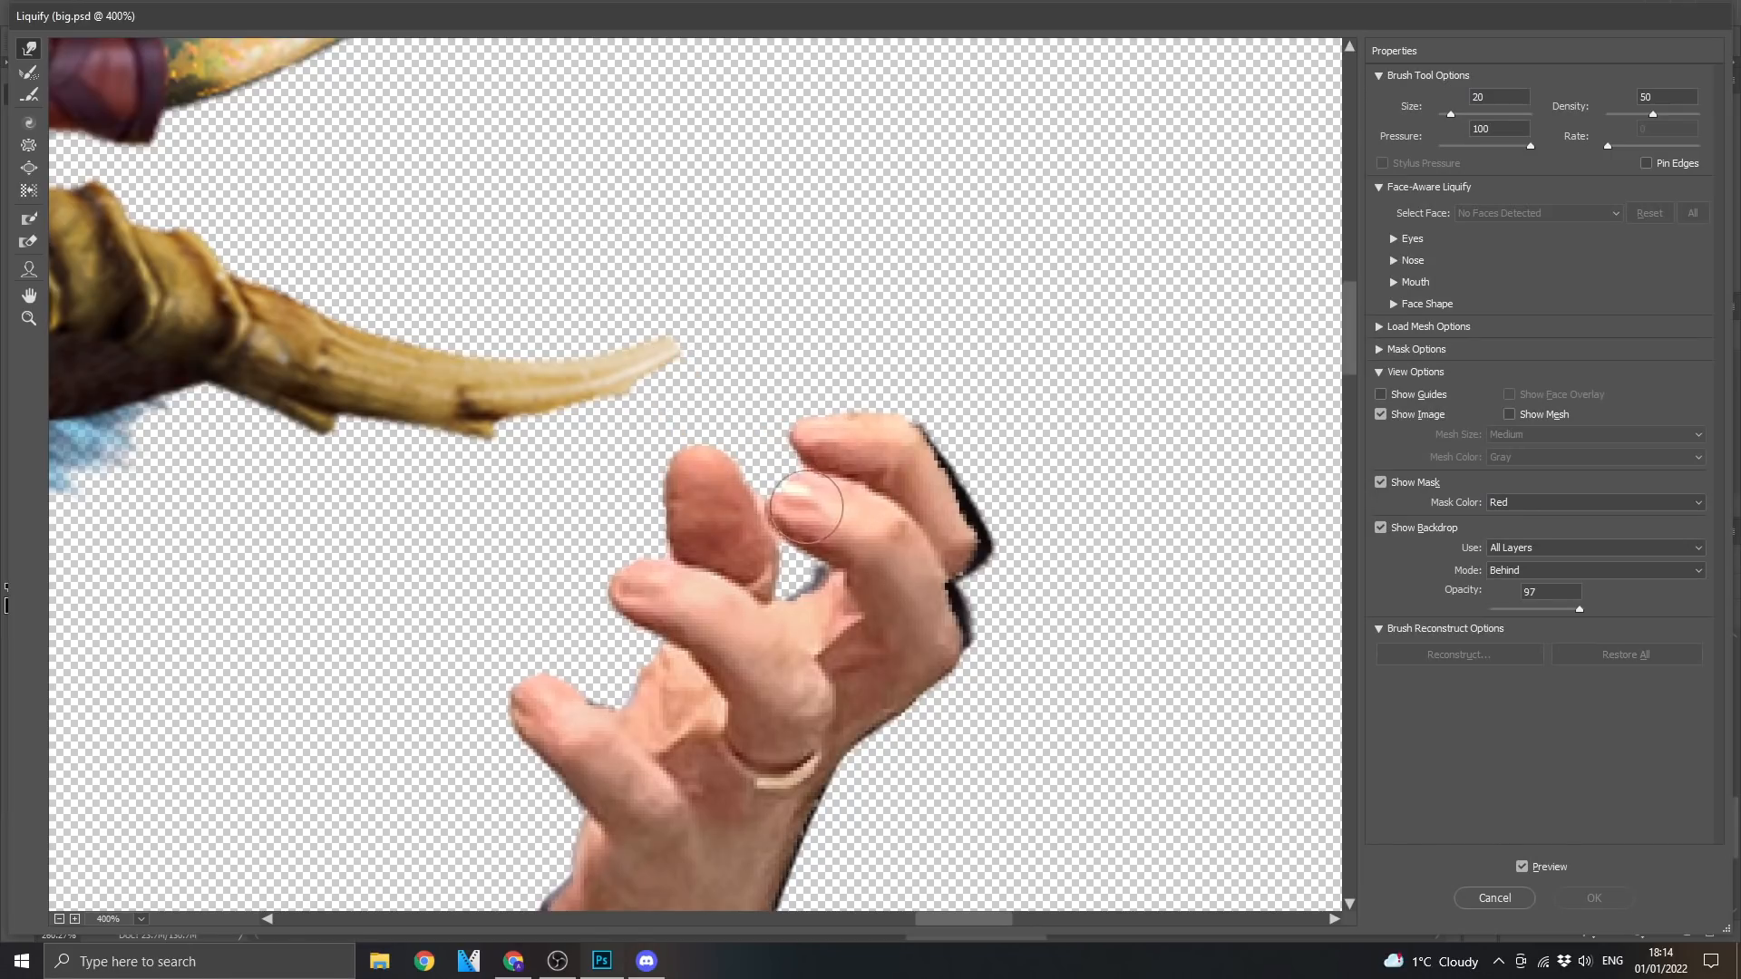
ctrl+click(817, 501)
drag(498, 408, 470, 399)
drag(662, 234, 481, 241)
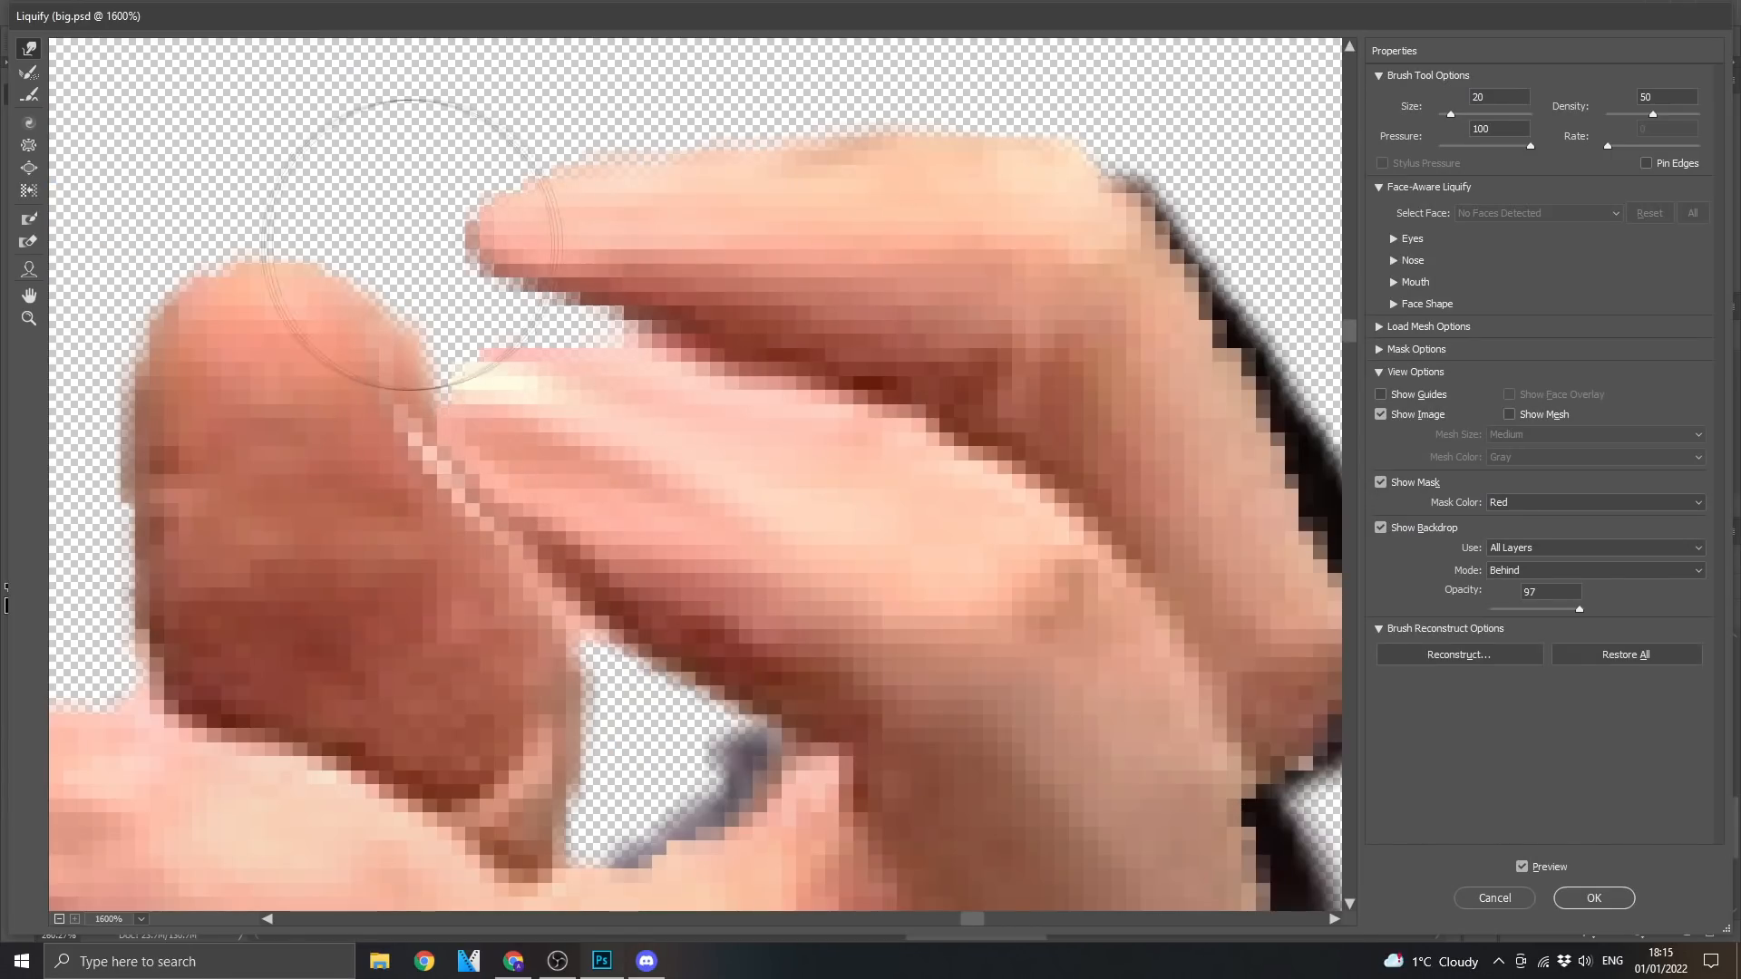
alt+click(424, 371)
alt+click(581, 491)
key(bracketright)
drag(692, 469, 626, 290)
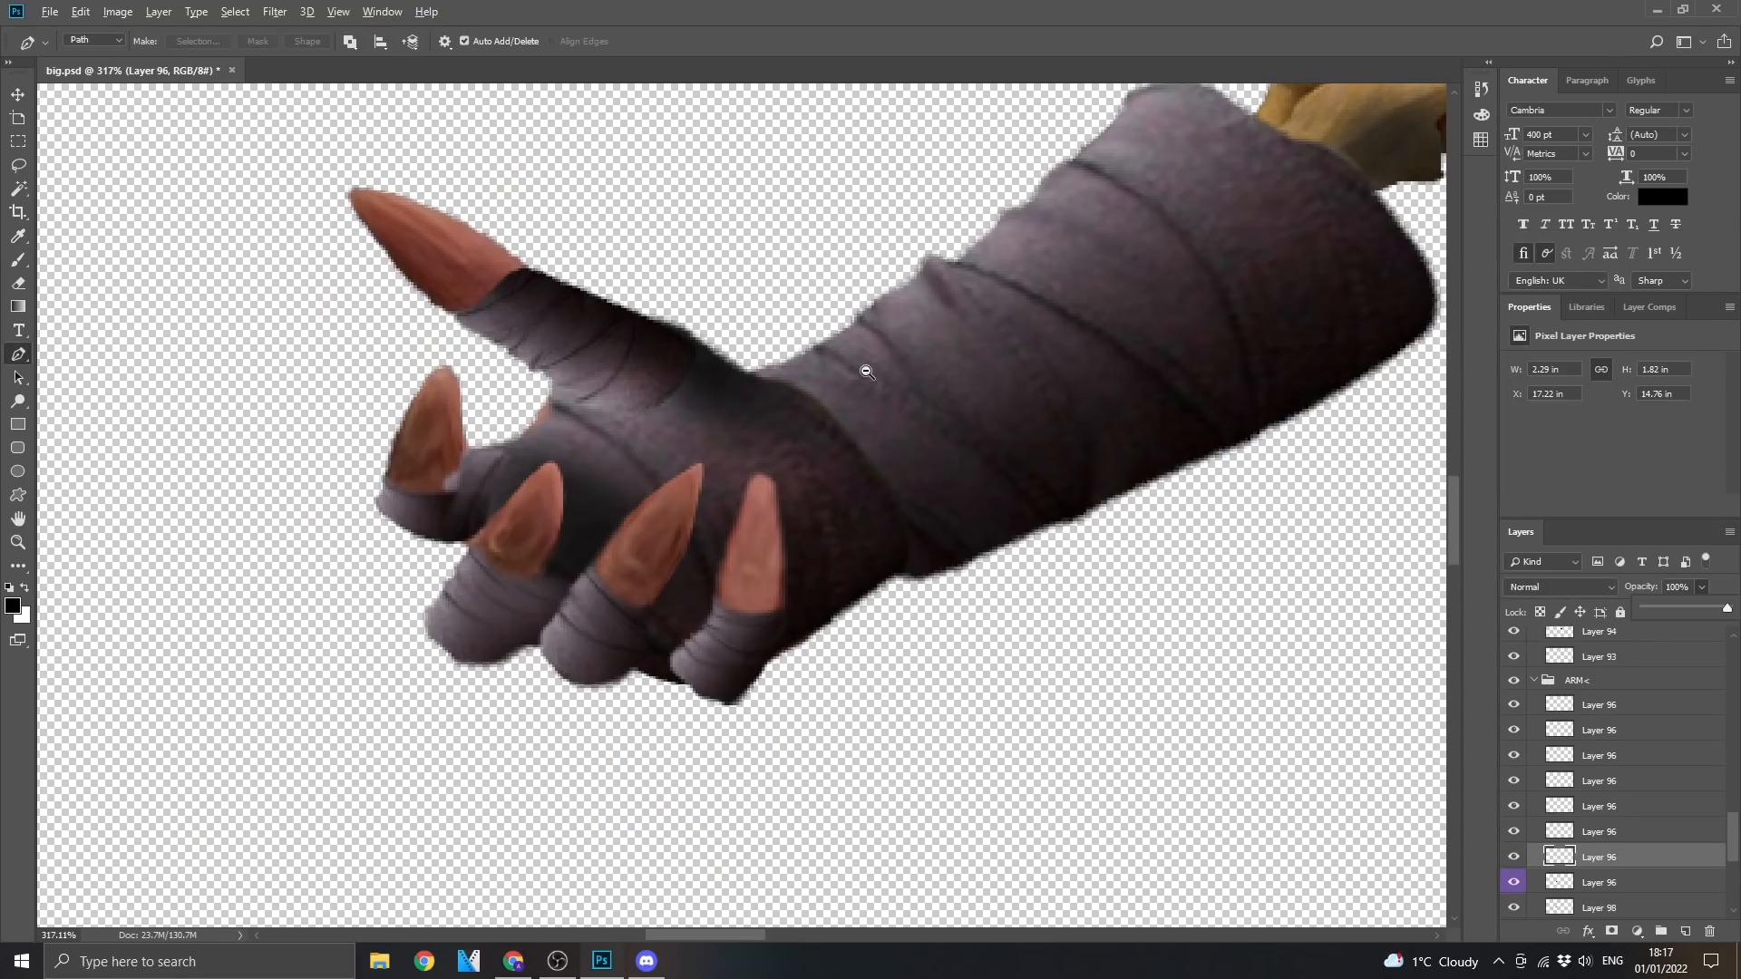
ctrl+alt+click(740, 441)
drag(739, 441, 745, 438)
drag(975, 350, 471, 559)
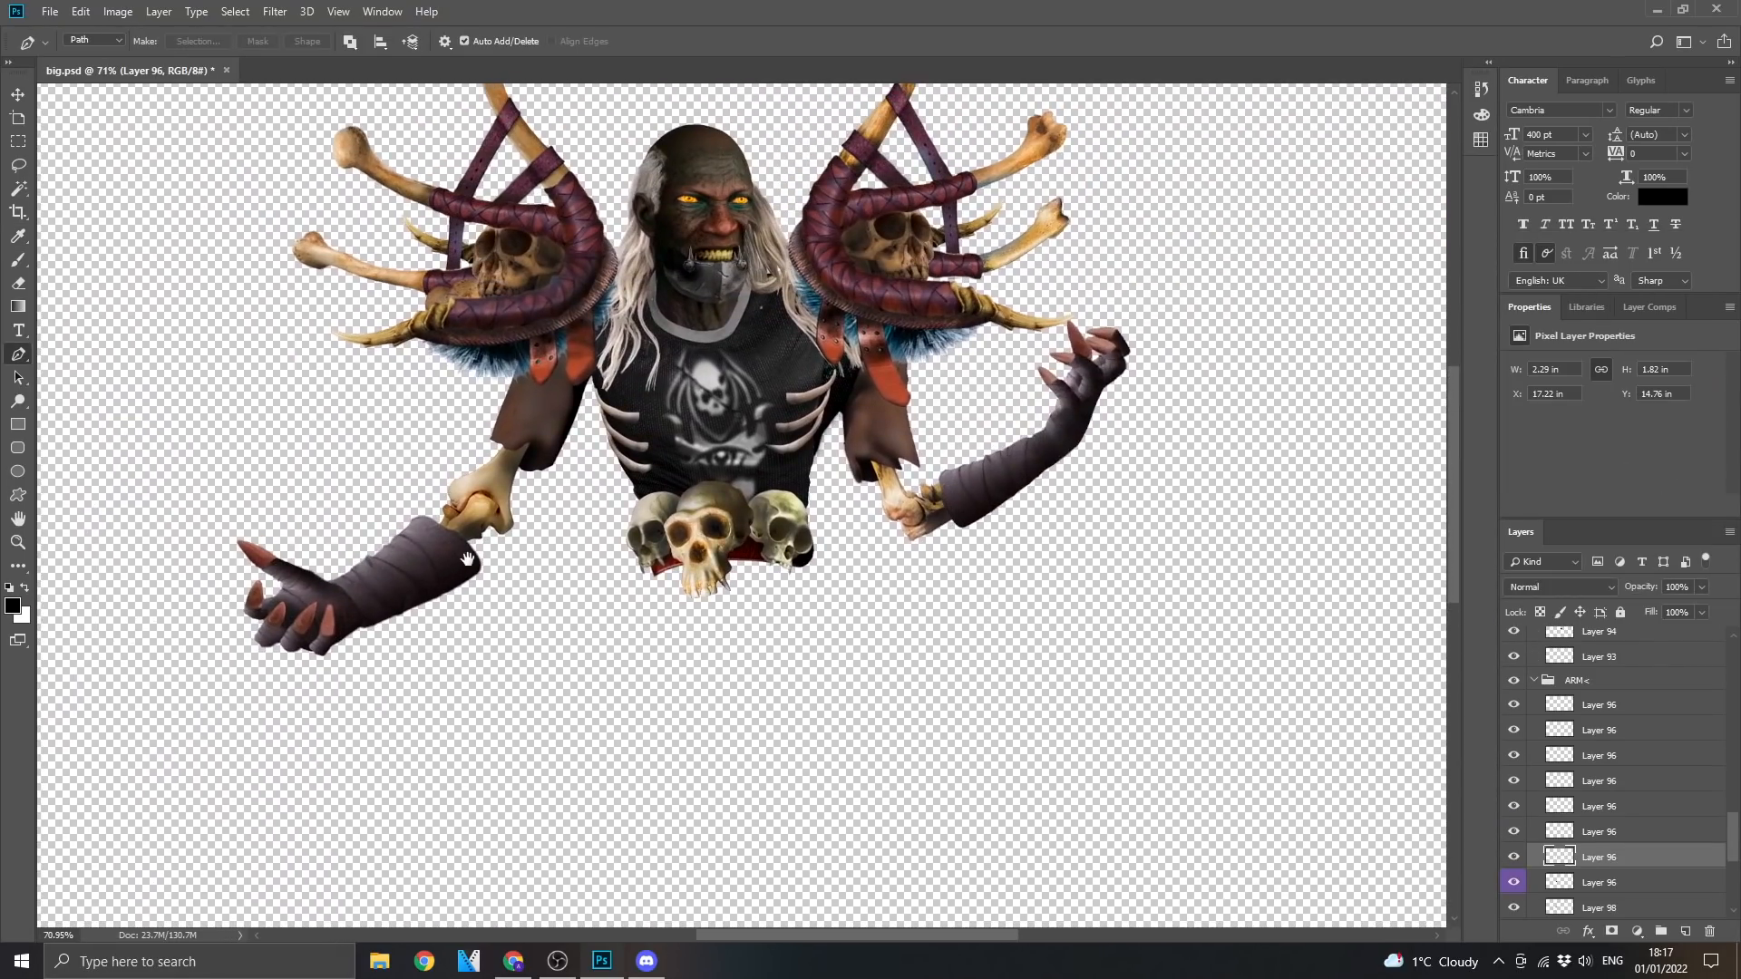
scroll(669, 490, down, 1)
scroll(689, 467, down, 1)
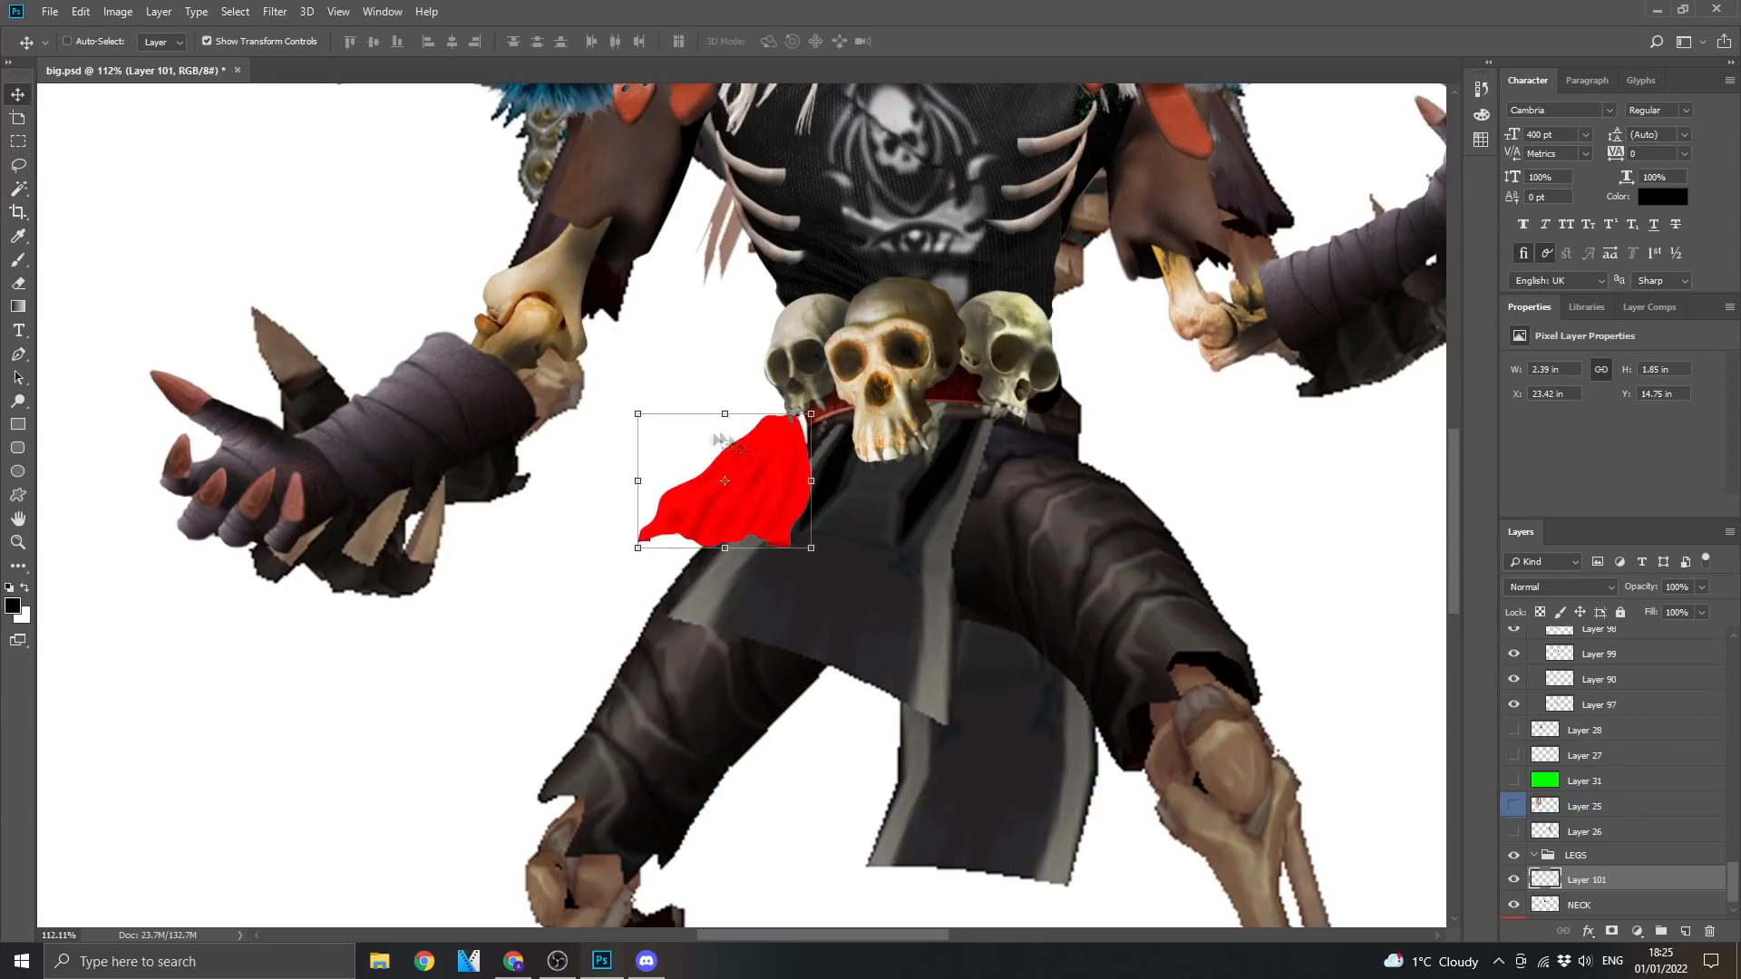
Enlarge Layer 101's red cloth to about 4.43 in wide beneath the belt skulls and desaturate it
drag(816, 544, 1002, 716)
drag(895, 622, 888, 517)
key(Return)
scroll(890, 514, up, 6)
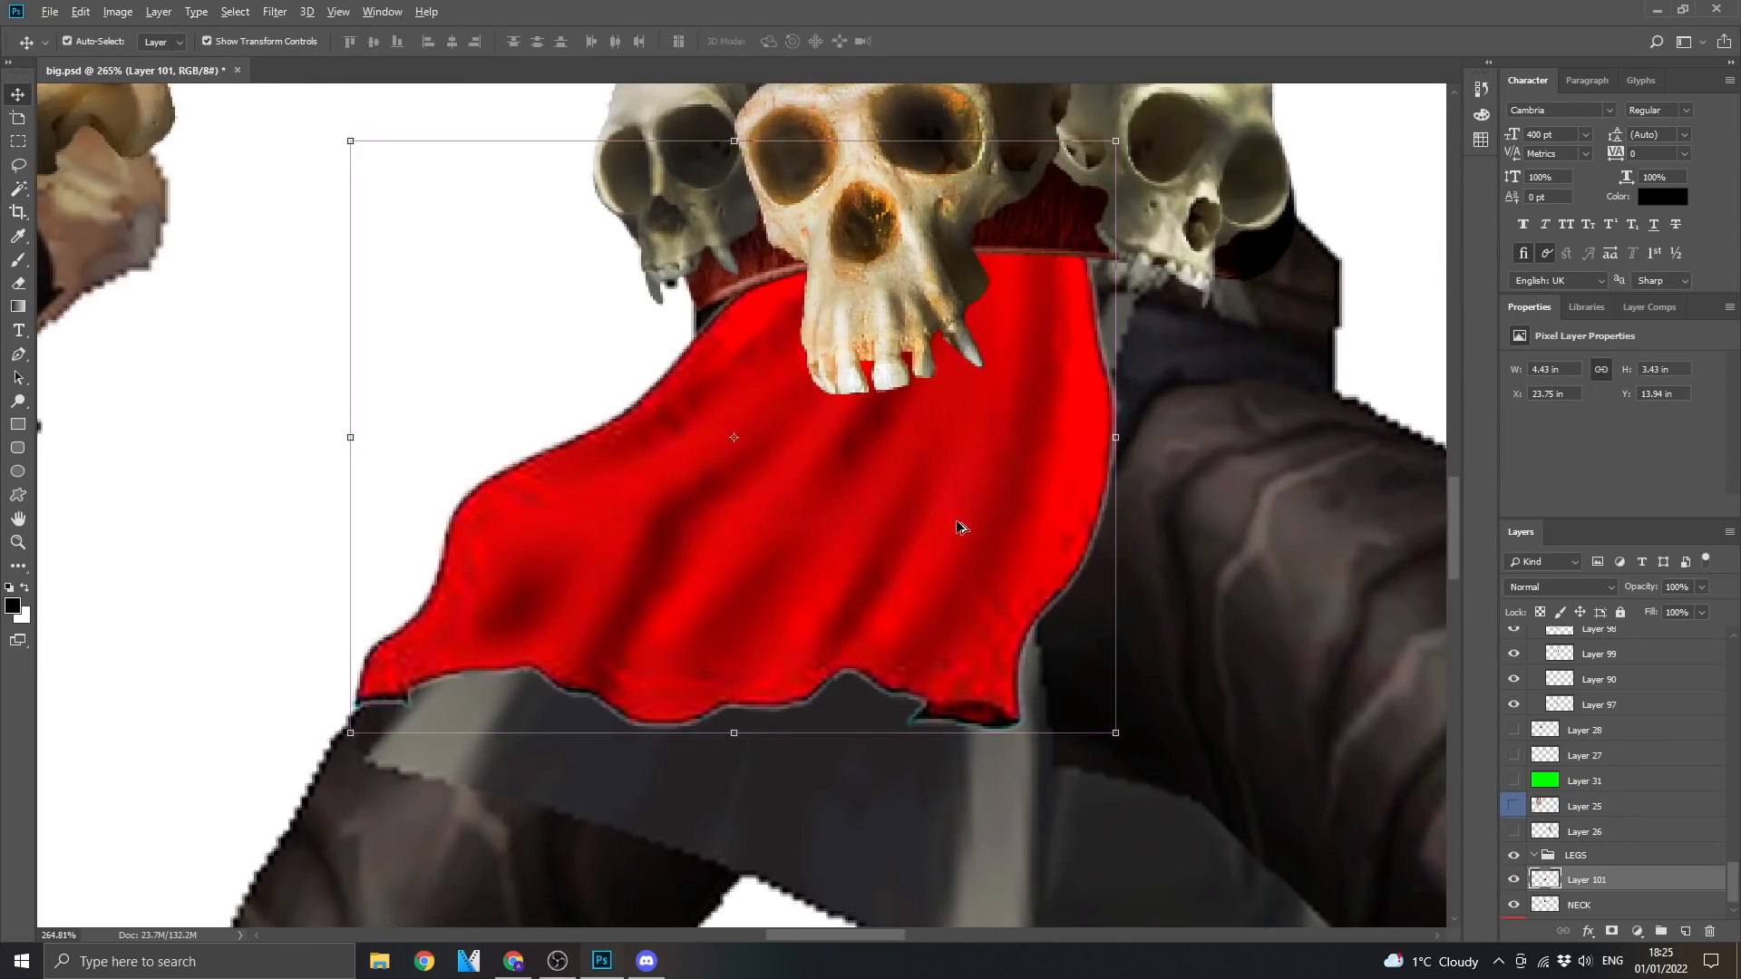
key(ctrl+shift+u)
scroll(952, 404, down, 4)
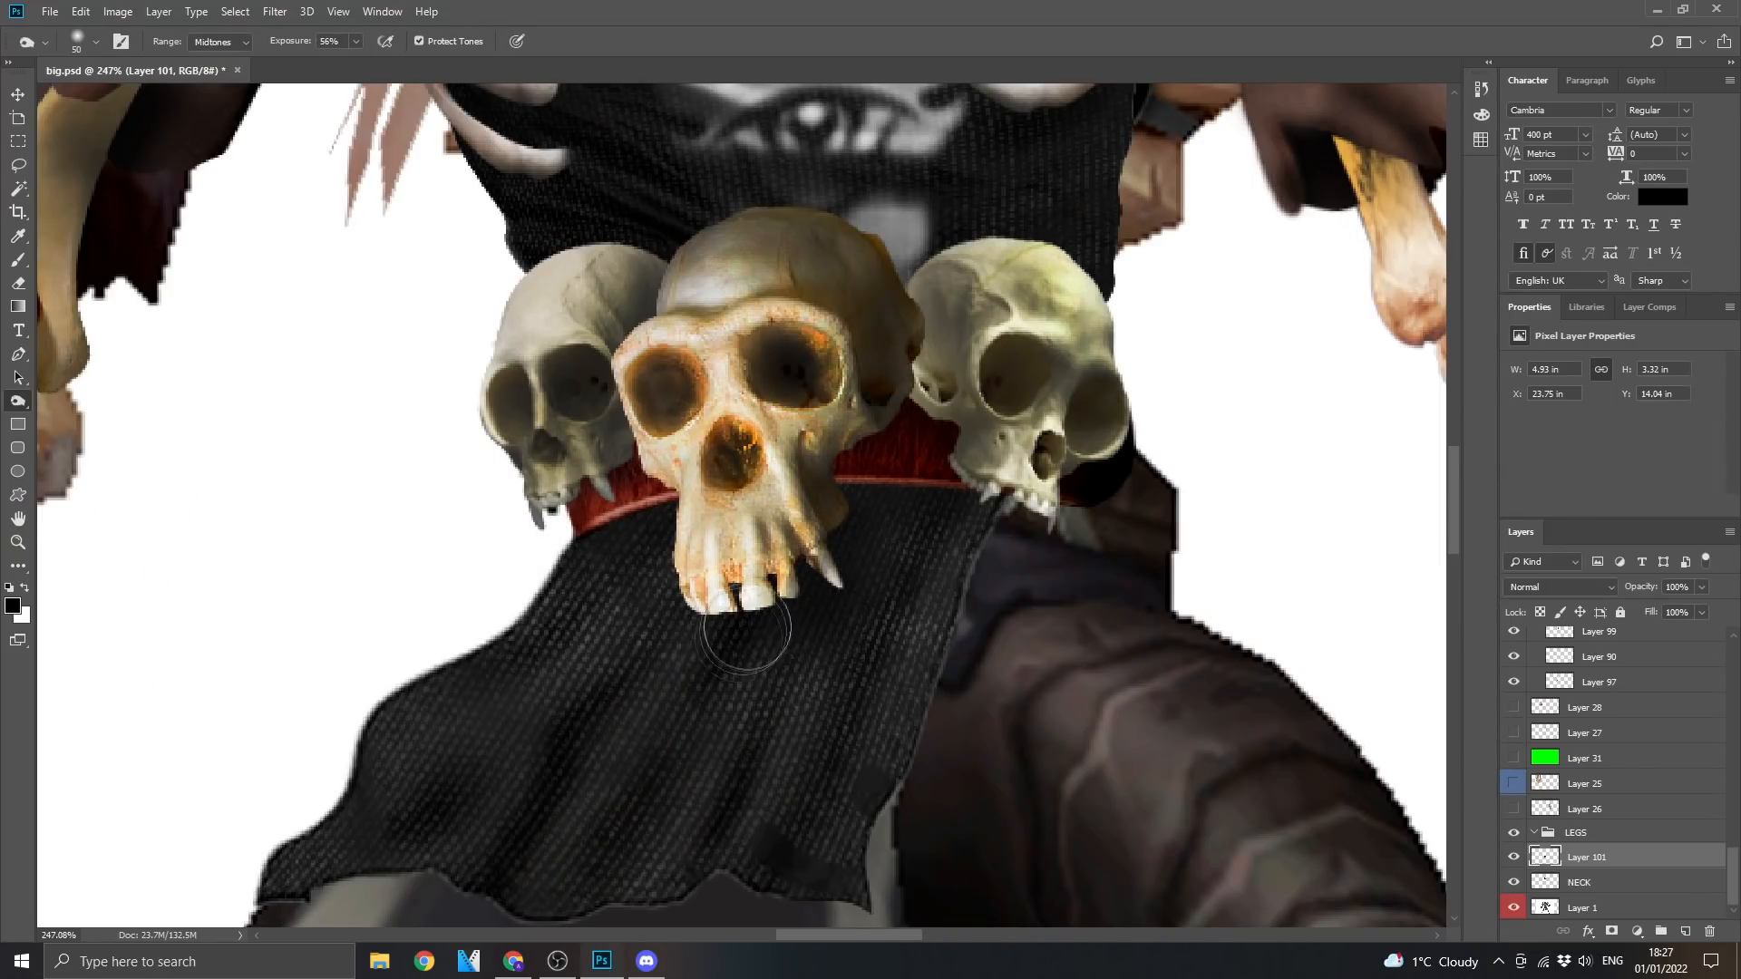
scroll(952, 613, down, 4)
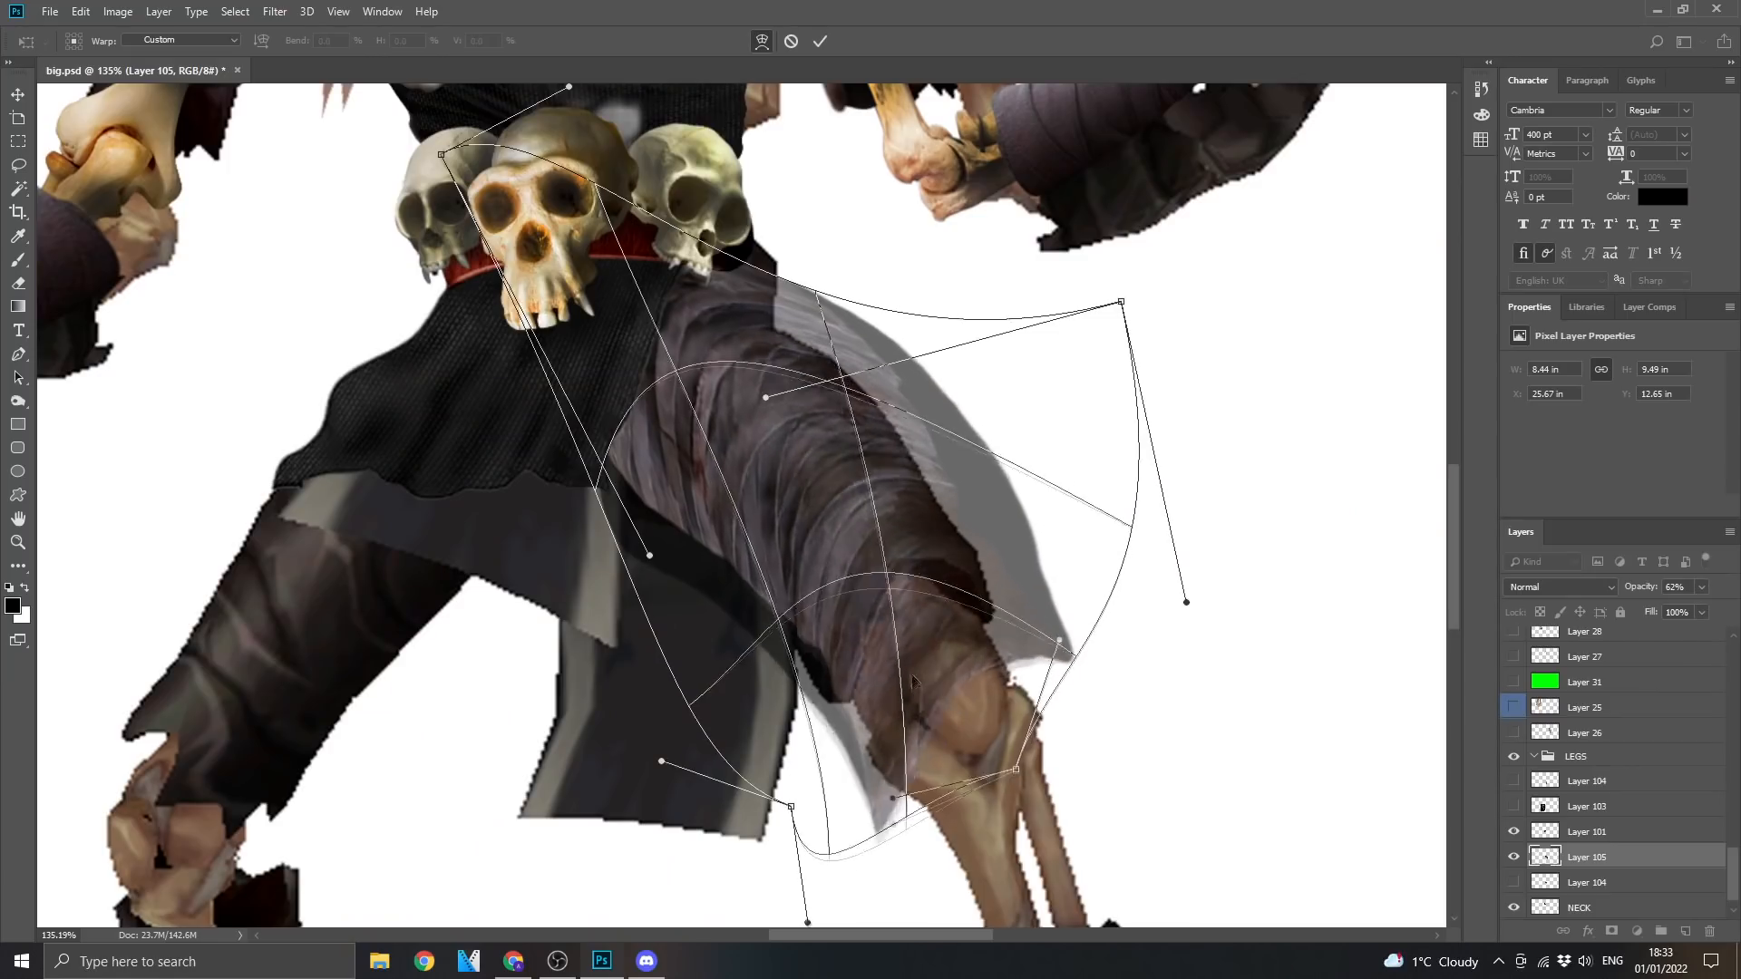
Warp the bandage texture of Layer 105 around one thigh and fit the bandages of Layer 106 over the other thigh
mouse_move(1133, 508)
mouse_down()
mouse_move(1089, 489)
mouse_move(1043, 436)
mouse_move(460, 165)
mouse_move(523, 368)
mouse_up()
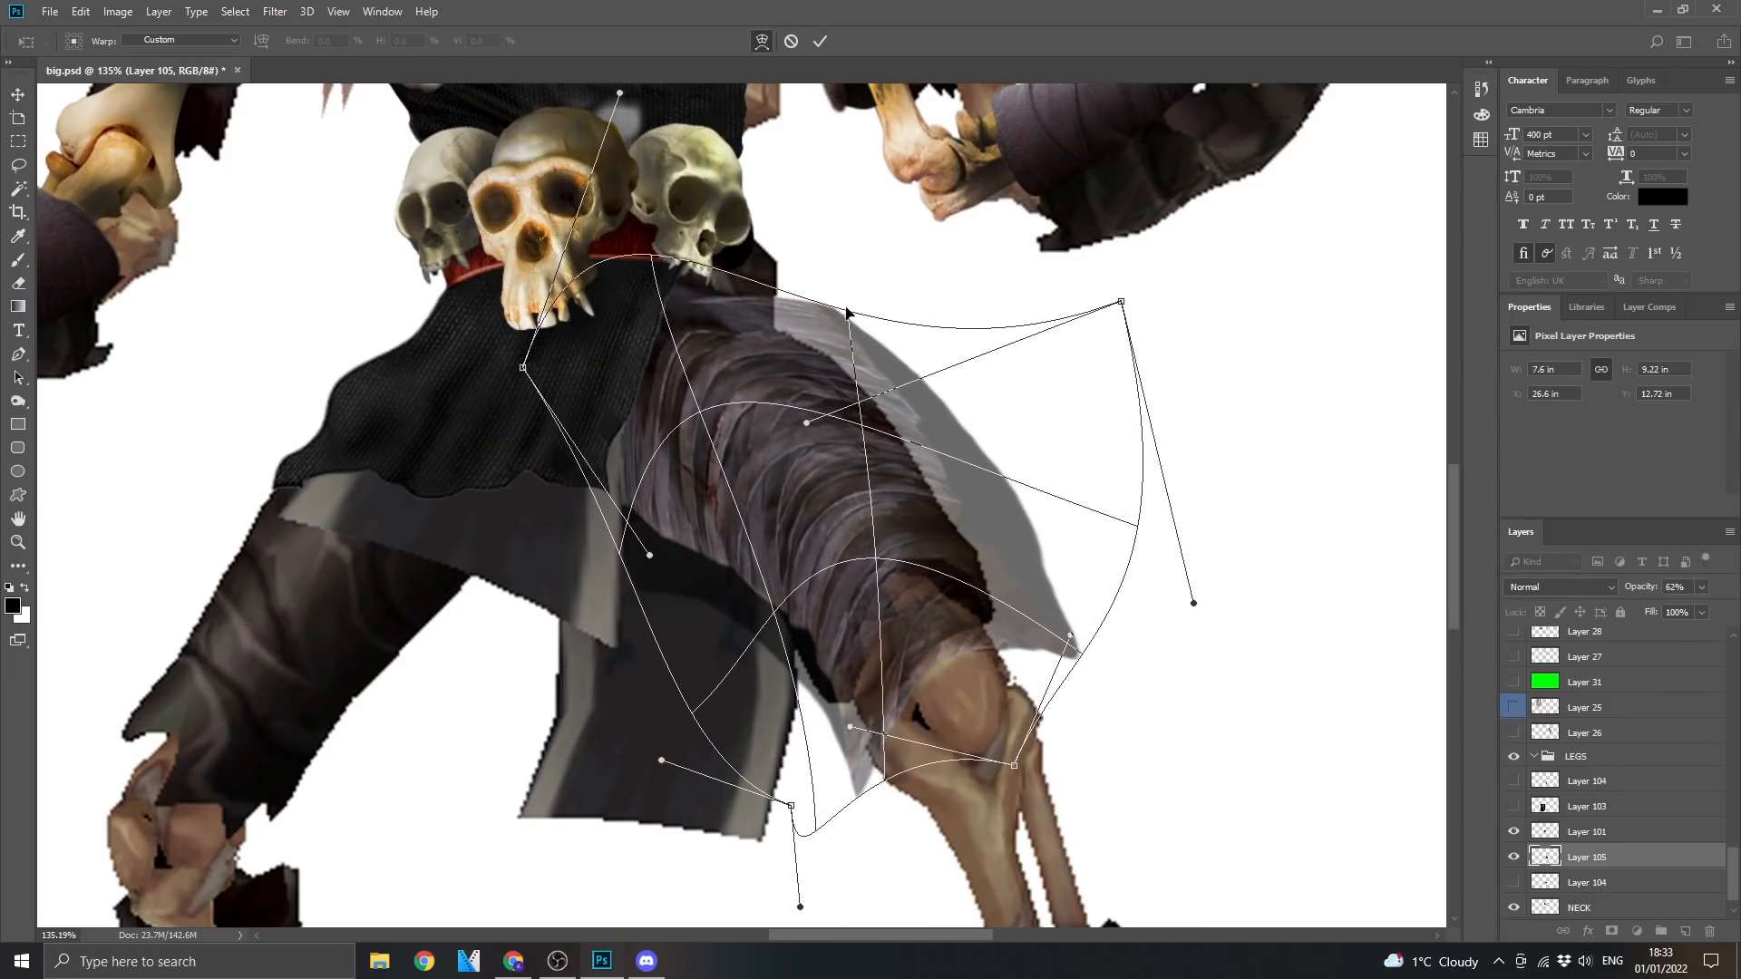
drag(806, 422, 781, 295)
drag(620, 93, 641, 203)
drag(1070, 635, 1120, 648)
drag(805, 585, 790, 598)
key(Return)
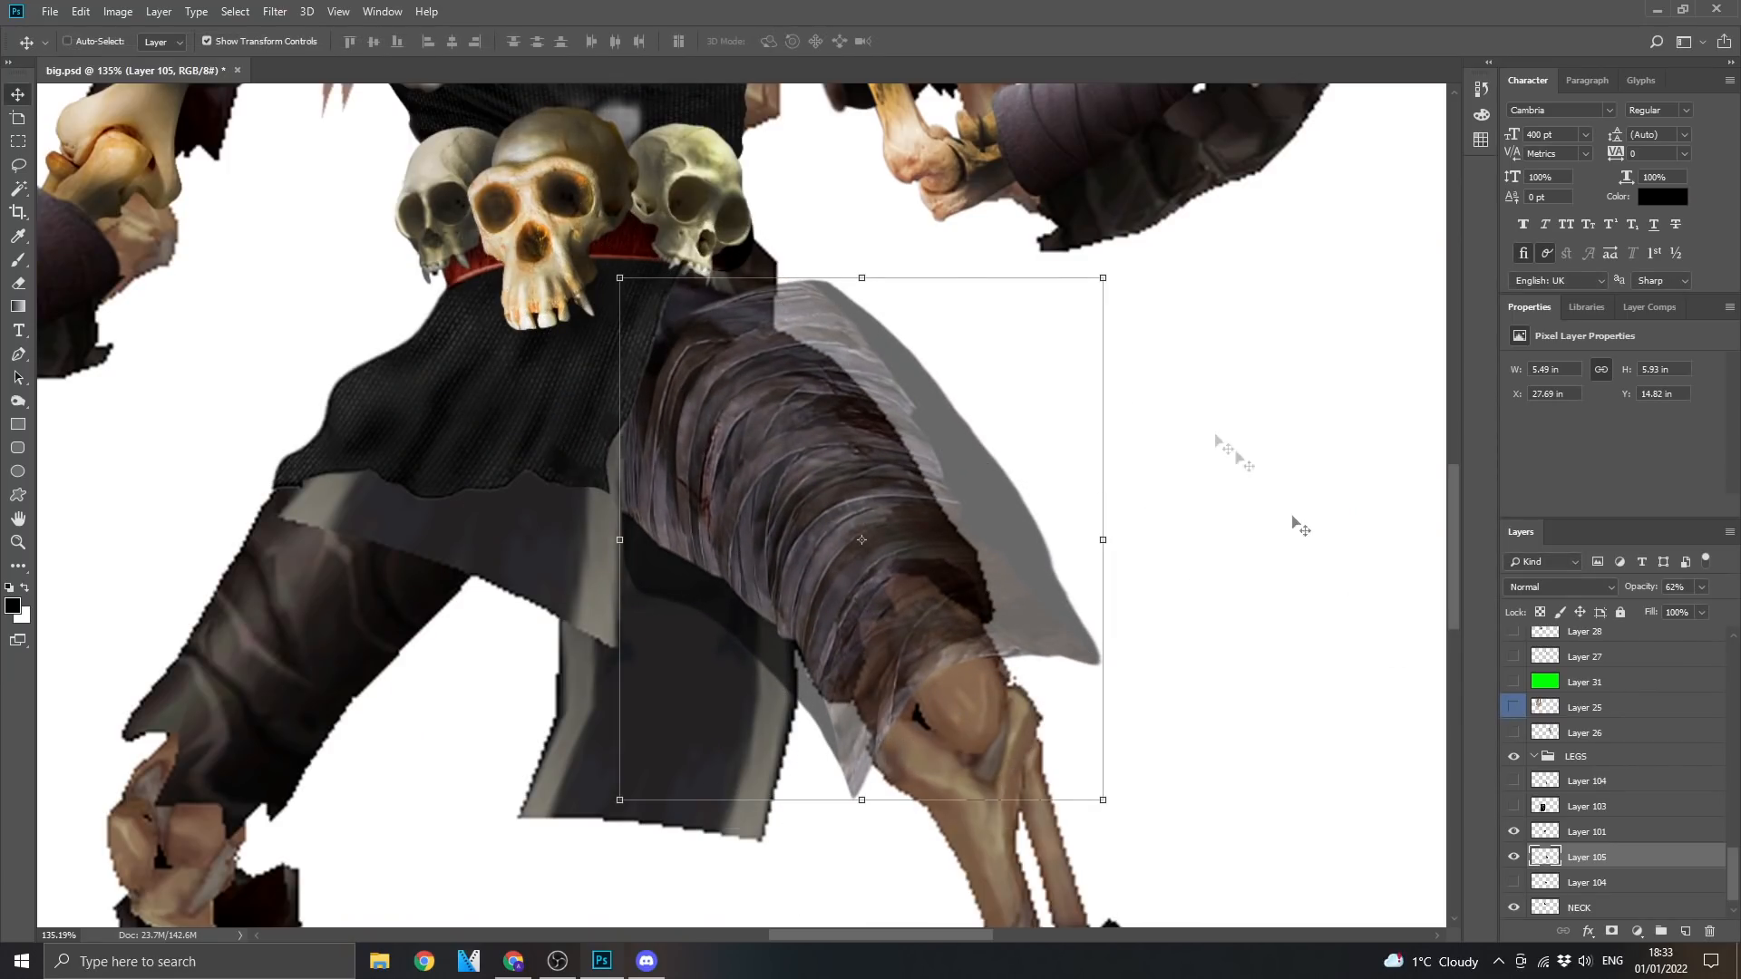
mouse_move(1105, 280)
mouse_down()
mouse_move(914, 280)
mouse_move(857, 439)
mouse_up()
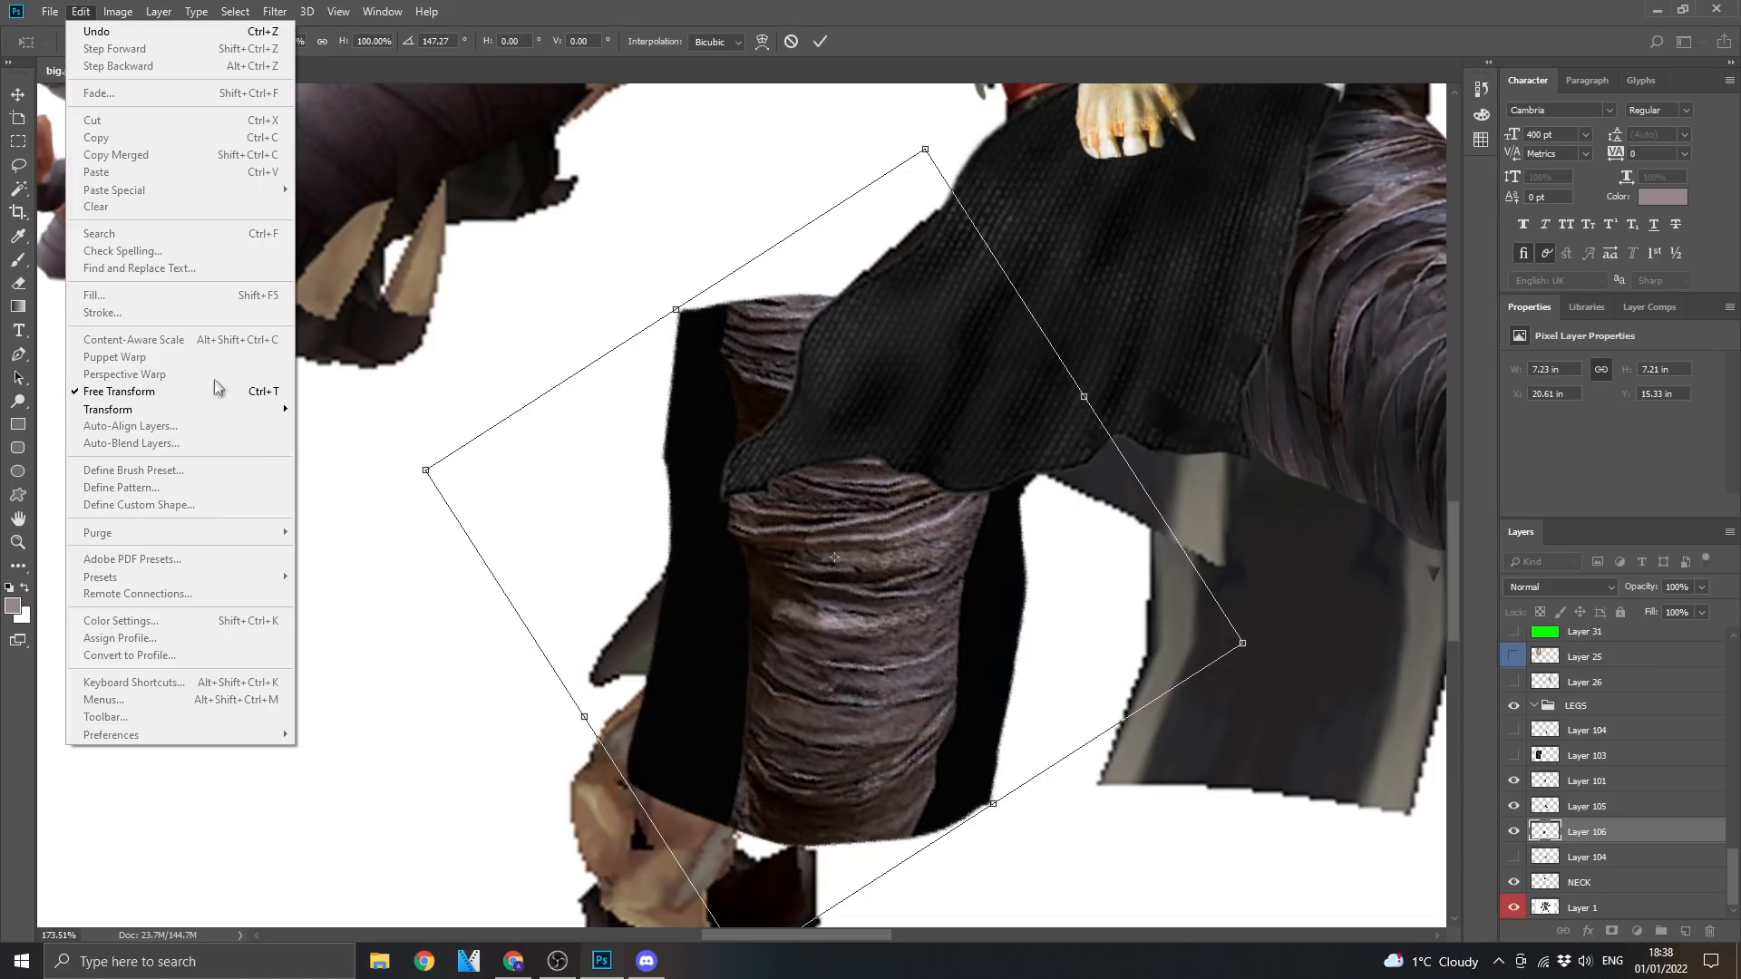
drag(916, 508, 1147, 231)
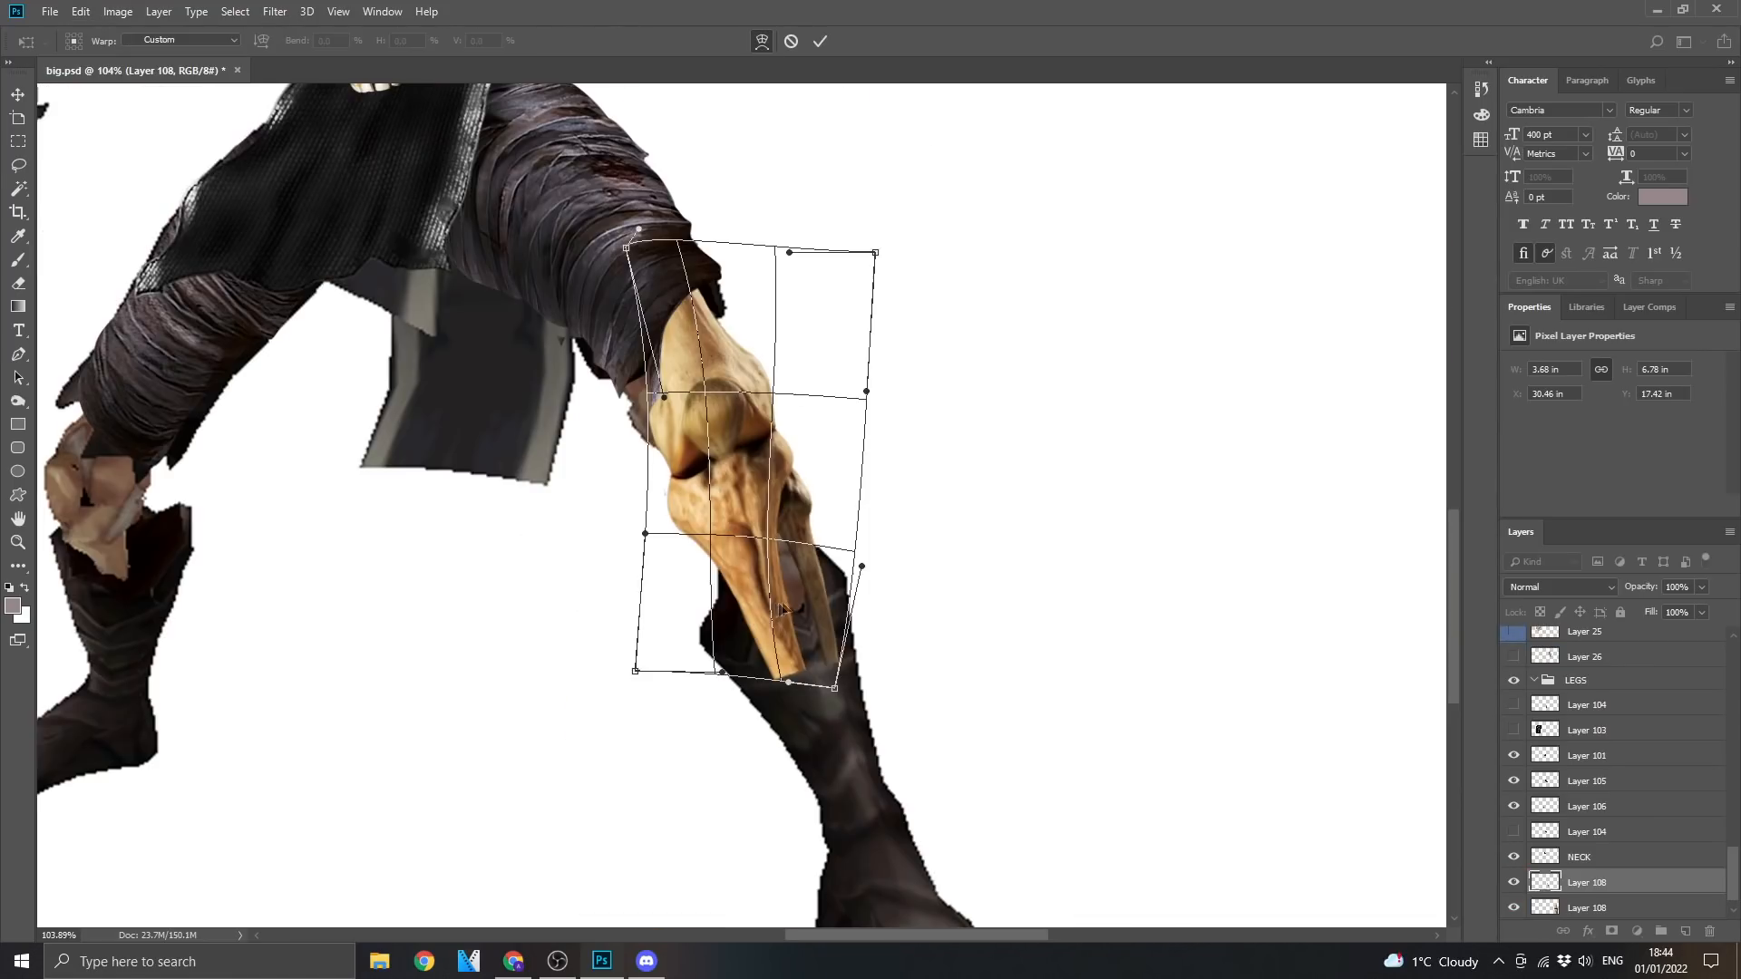
Warp the knee bone on Layer 108 to fit between the bandaged thigh and the boot
drag(689, 313, 696, 296)
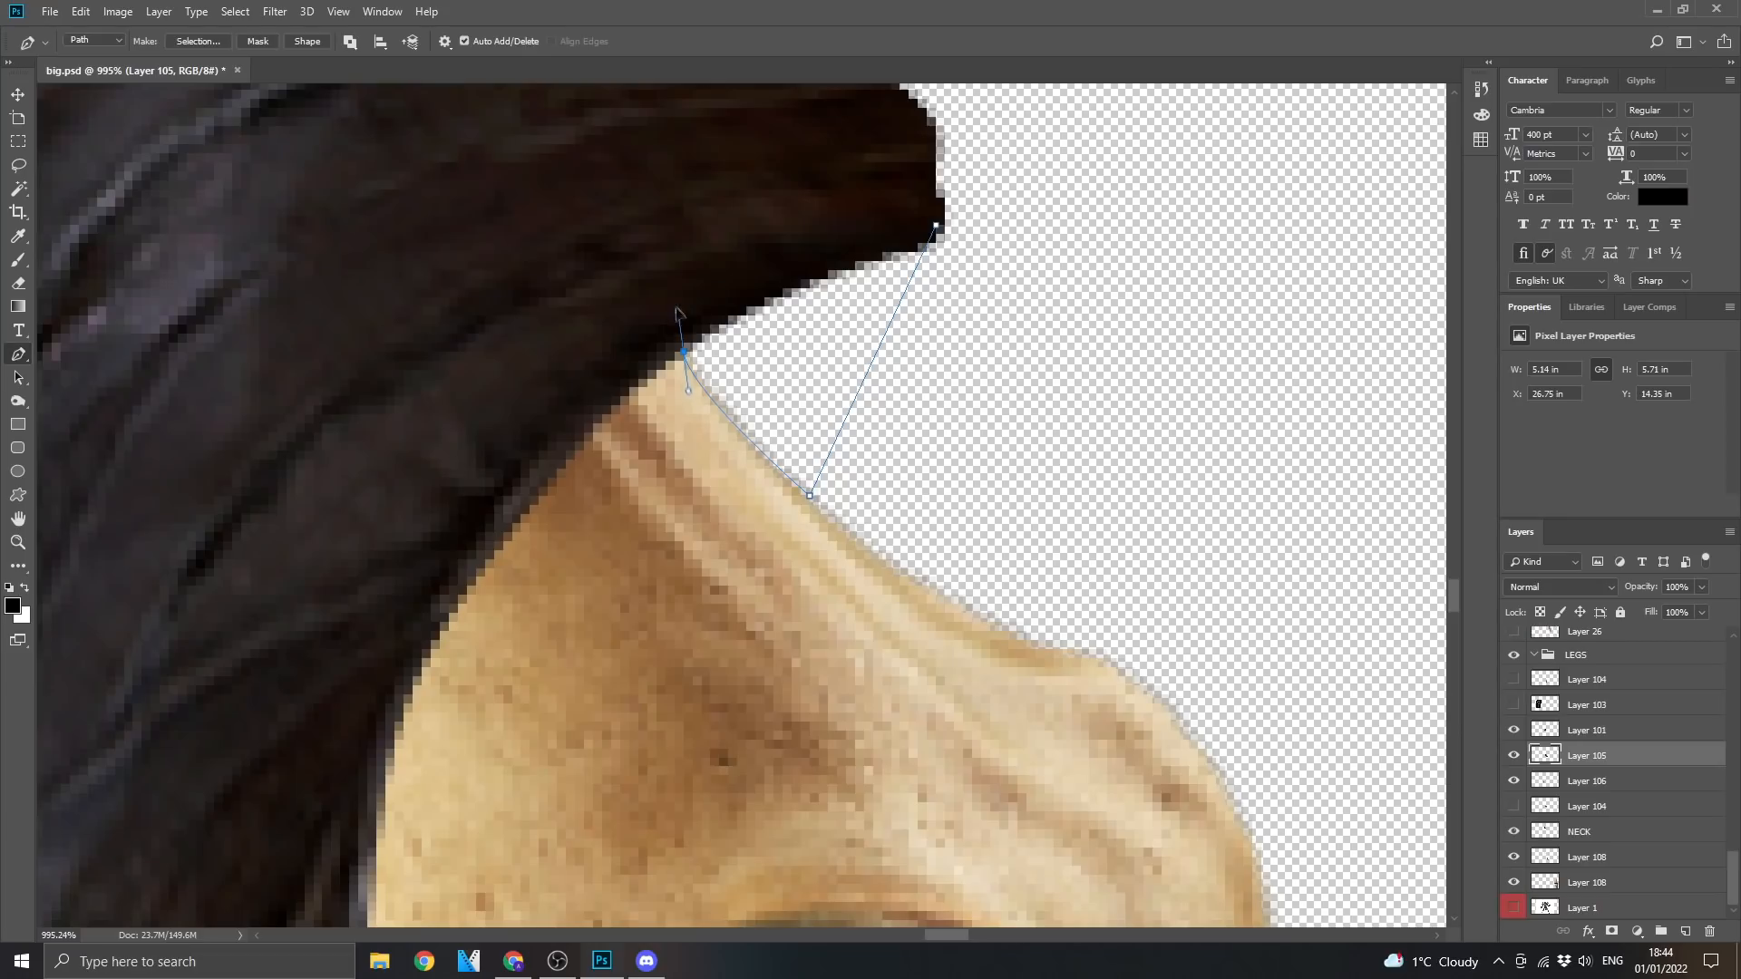
key(7)
key(ctrl+z)
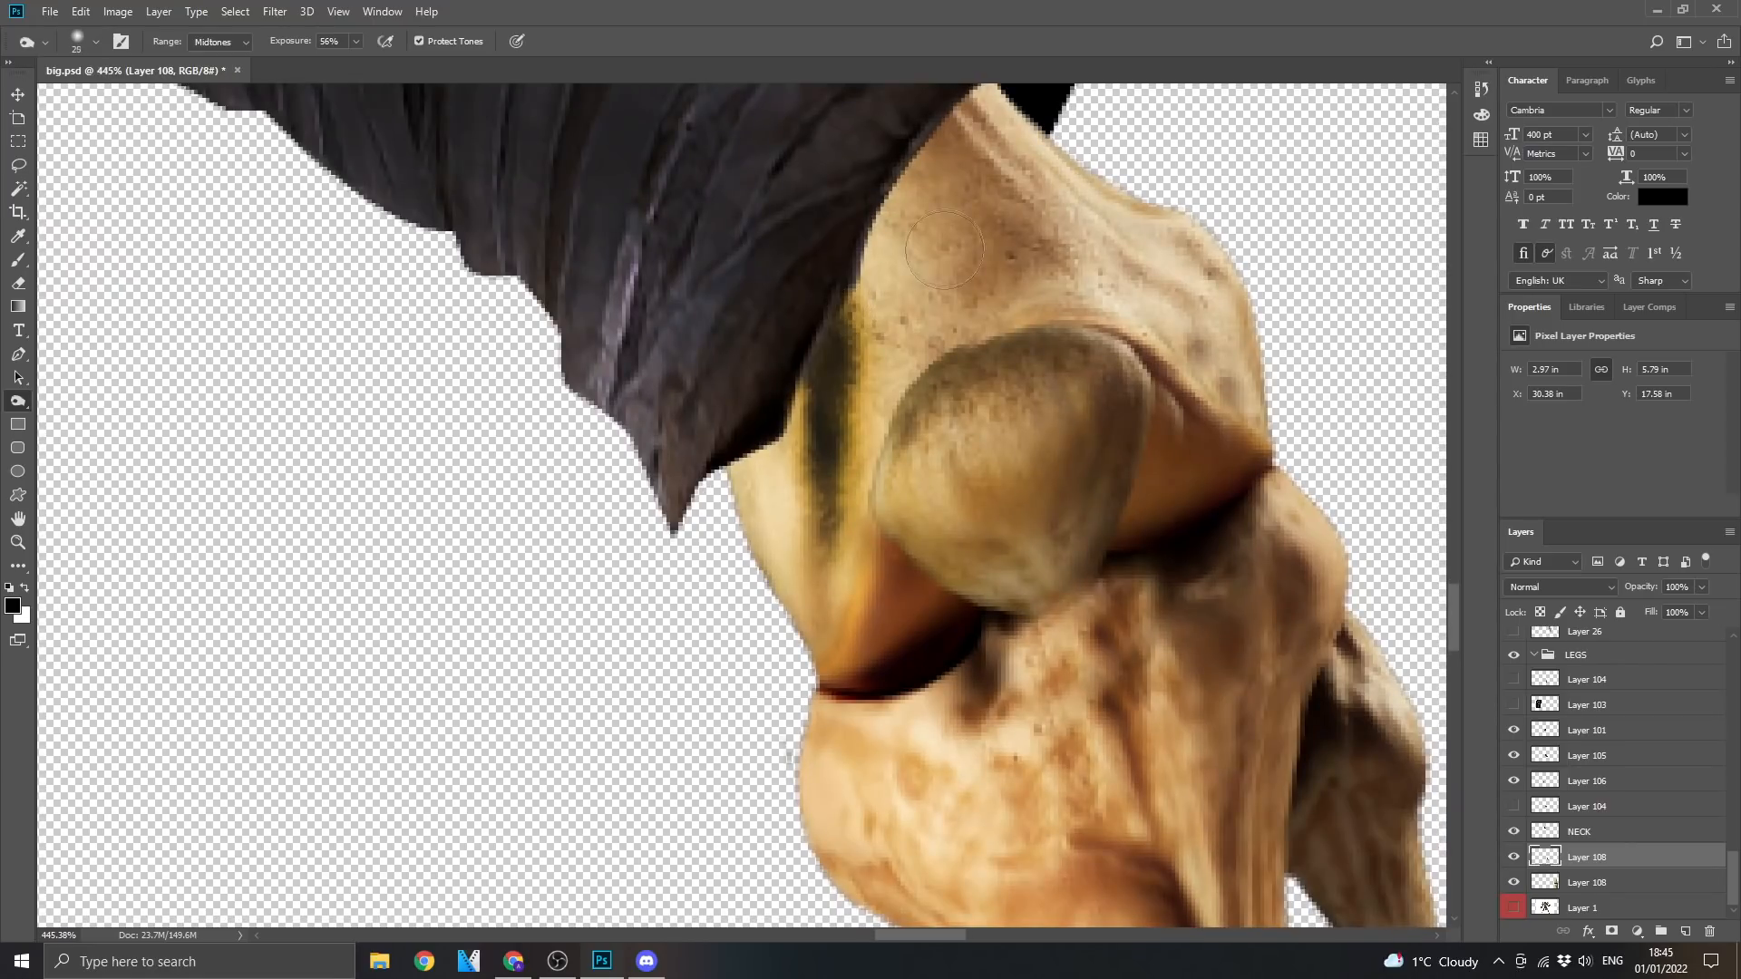
Burn dark shadows into the knee bone along the bandage edge and the joint, using a larger brush
drag(945, 249, 873, 378)
key(bracketright)
key(bracketright)
mouse_move(916, 272)
mouse_down()
mouse_move(874, 323)
mouse_move(836, 441)
mouse_up()
mouse_move(922, 650)
mouse_down()
mouse_move(820, 650)
mouse_move(949, 602)
mouse_up()
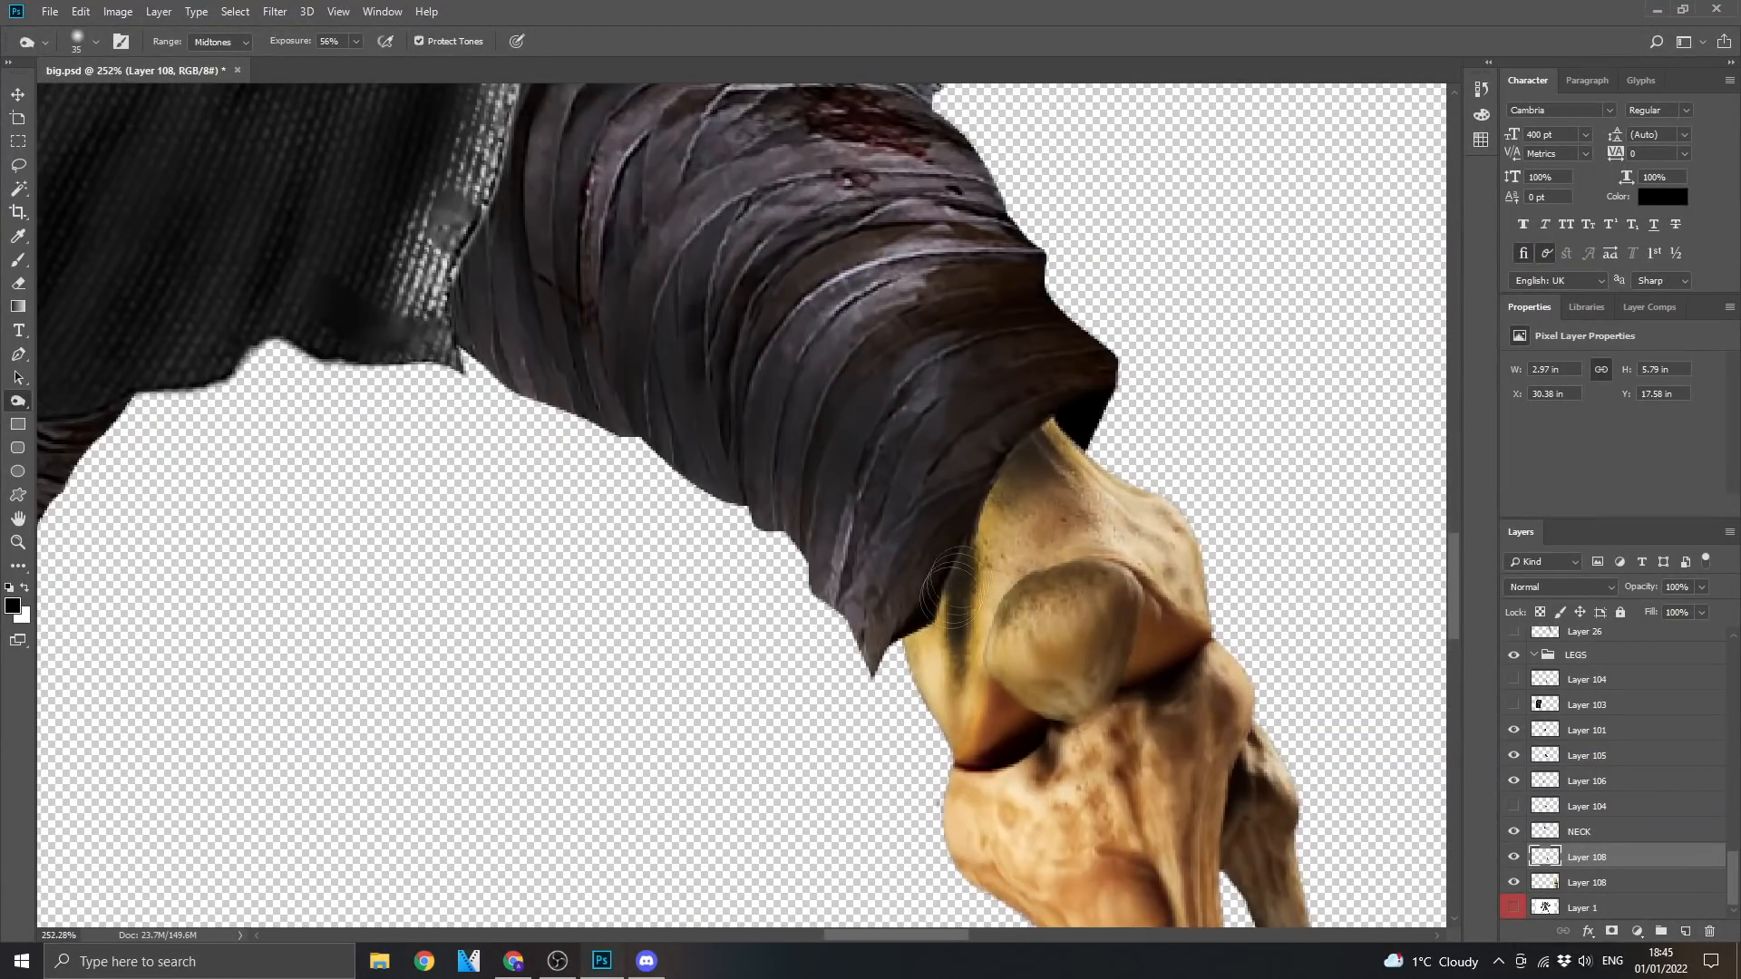
scroll(744, 508, down, 5)
scroll(894, 532, up, 5)
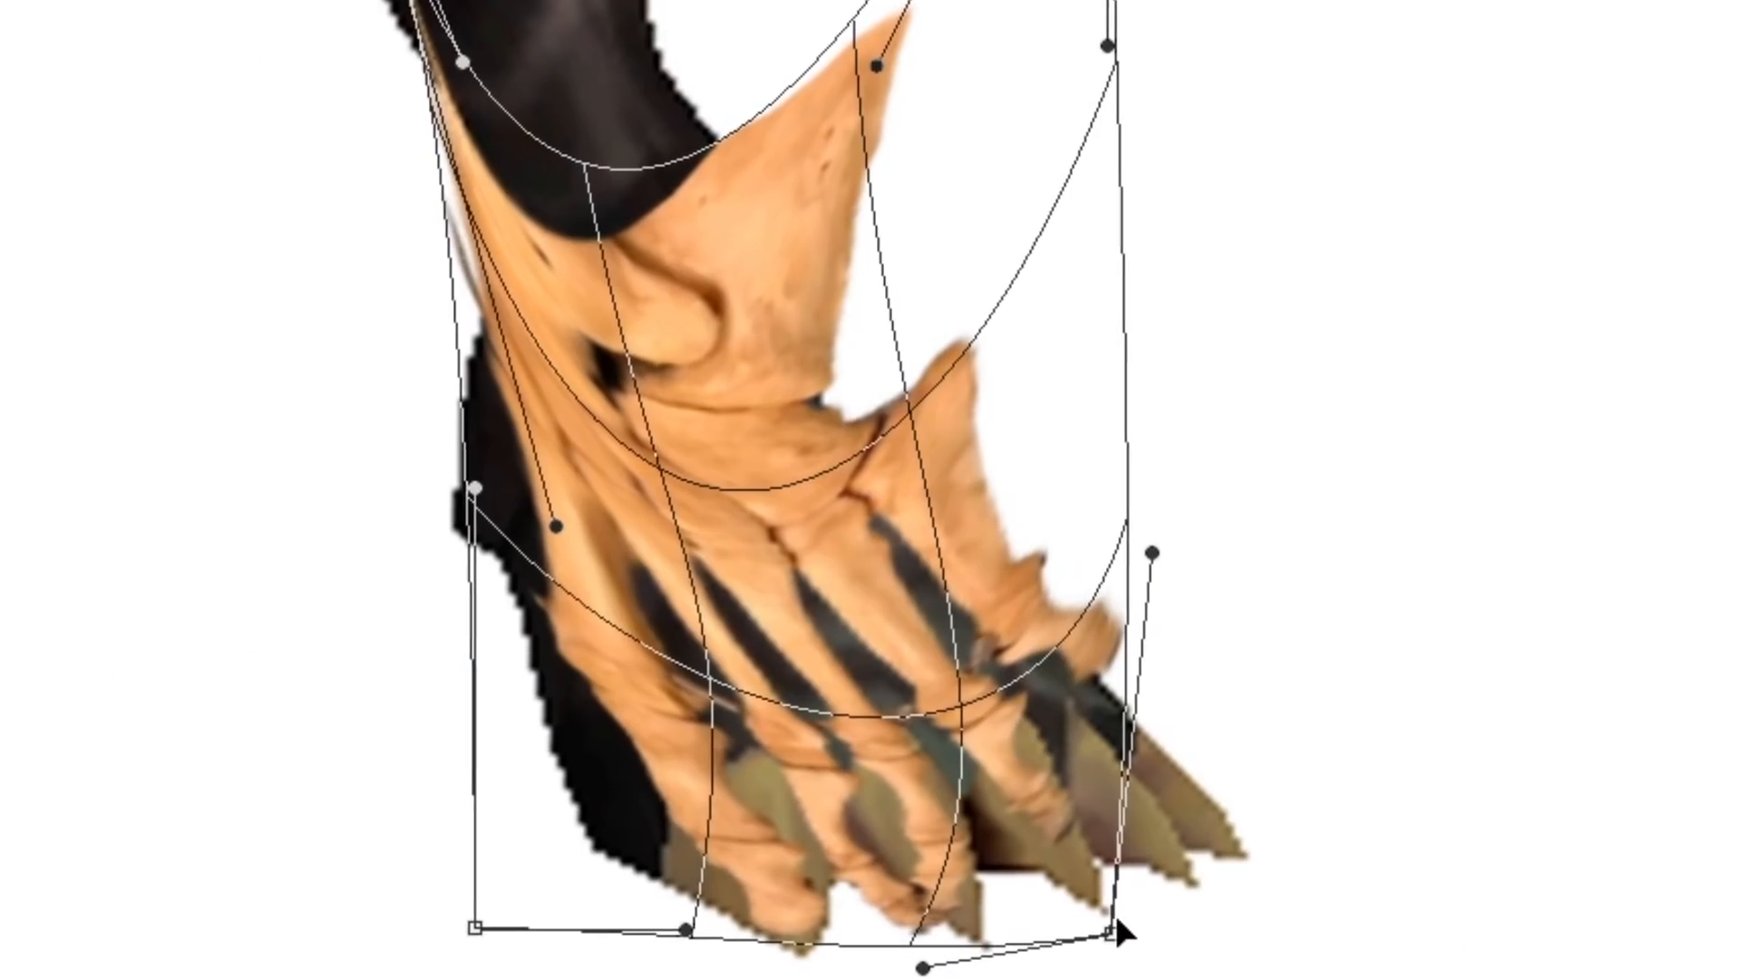
Warp the skeletal foot photo over the original clawed boot, matching its toes and ankle
drag(1113, 928, 1440, 978)
drag(1194, 546, 1192, 621)
drag(911, 978, 886, 972)
drag(696, 502, 762, 676)
drag(645, 308, 728, 501)
drag(1055, 959, 963, 829)
key(Return)
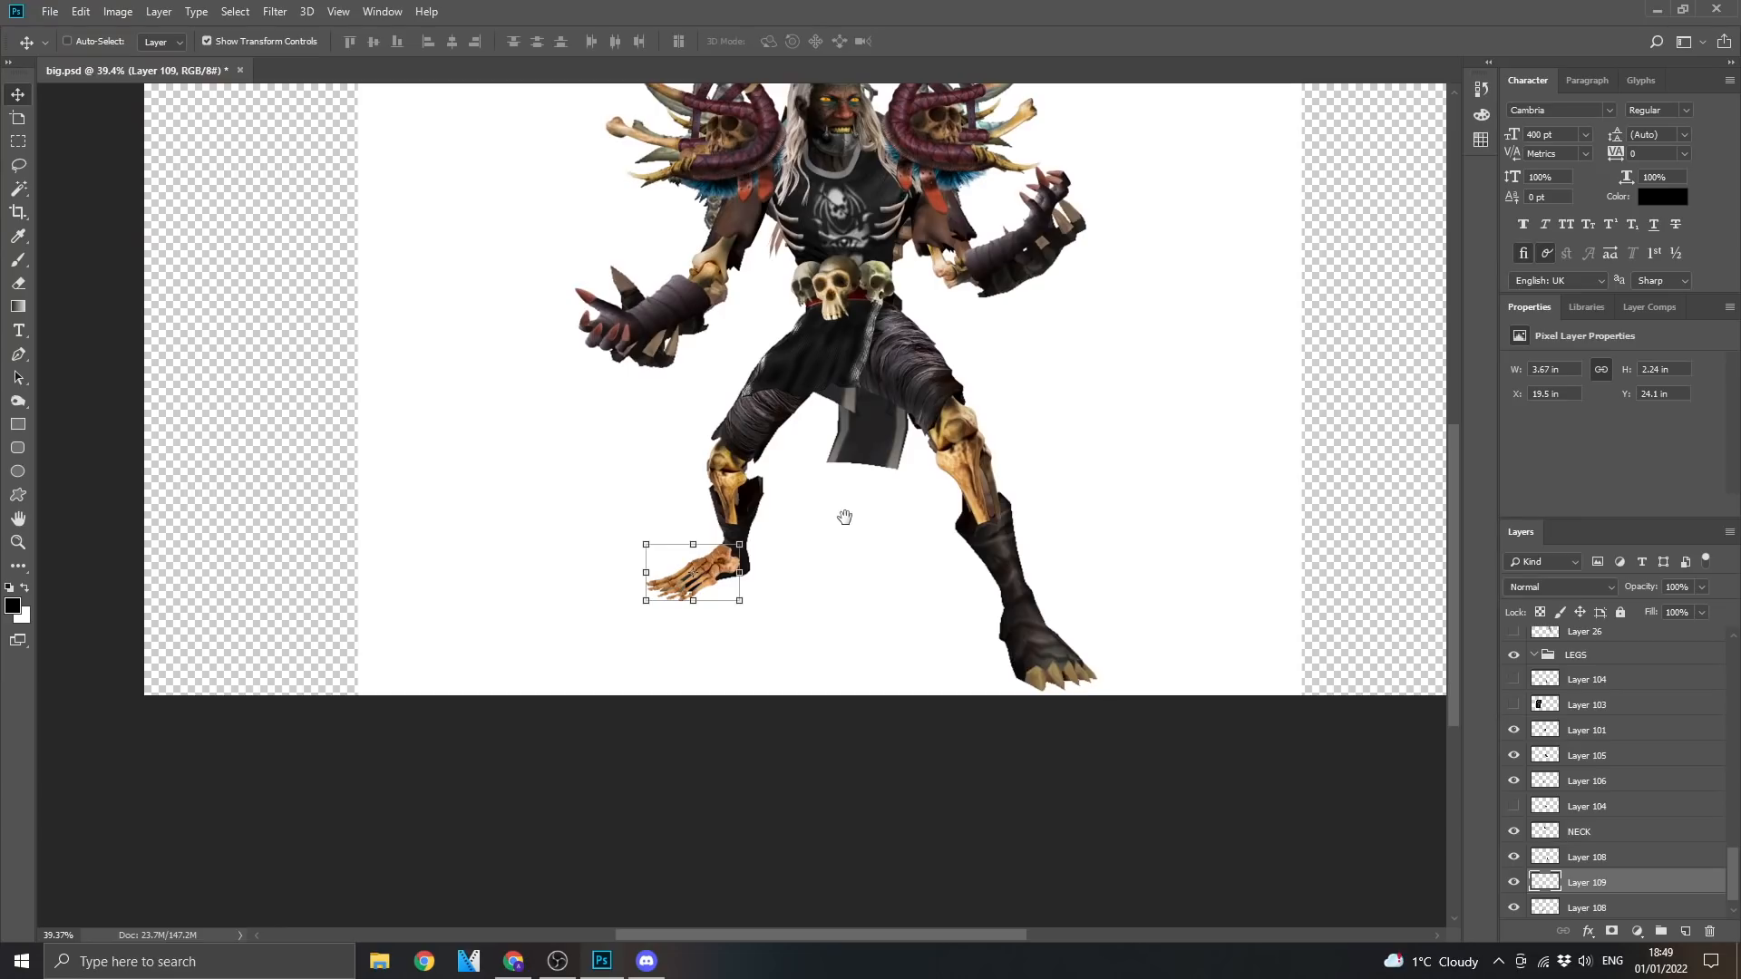
Warp the skeletal foot on Layer 109 to fit the ankle and boot of the bent leg
drag(706, 603, 847, 533)
mouse_move(667, 389)
mouse_down()
mouse_move(653, 380)
mouse_move(689, 409)
mouse_up()
drag(952, 576, 926, 557)
drag(842, 310, 863, 295)
key(Return)
drag(978, 113, 922, 451)
drag(922, 451, 854, 448)
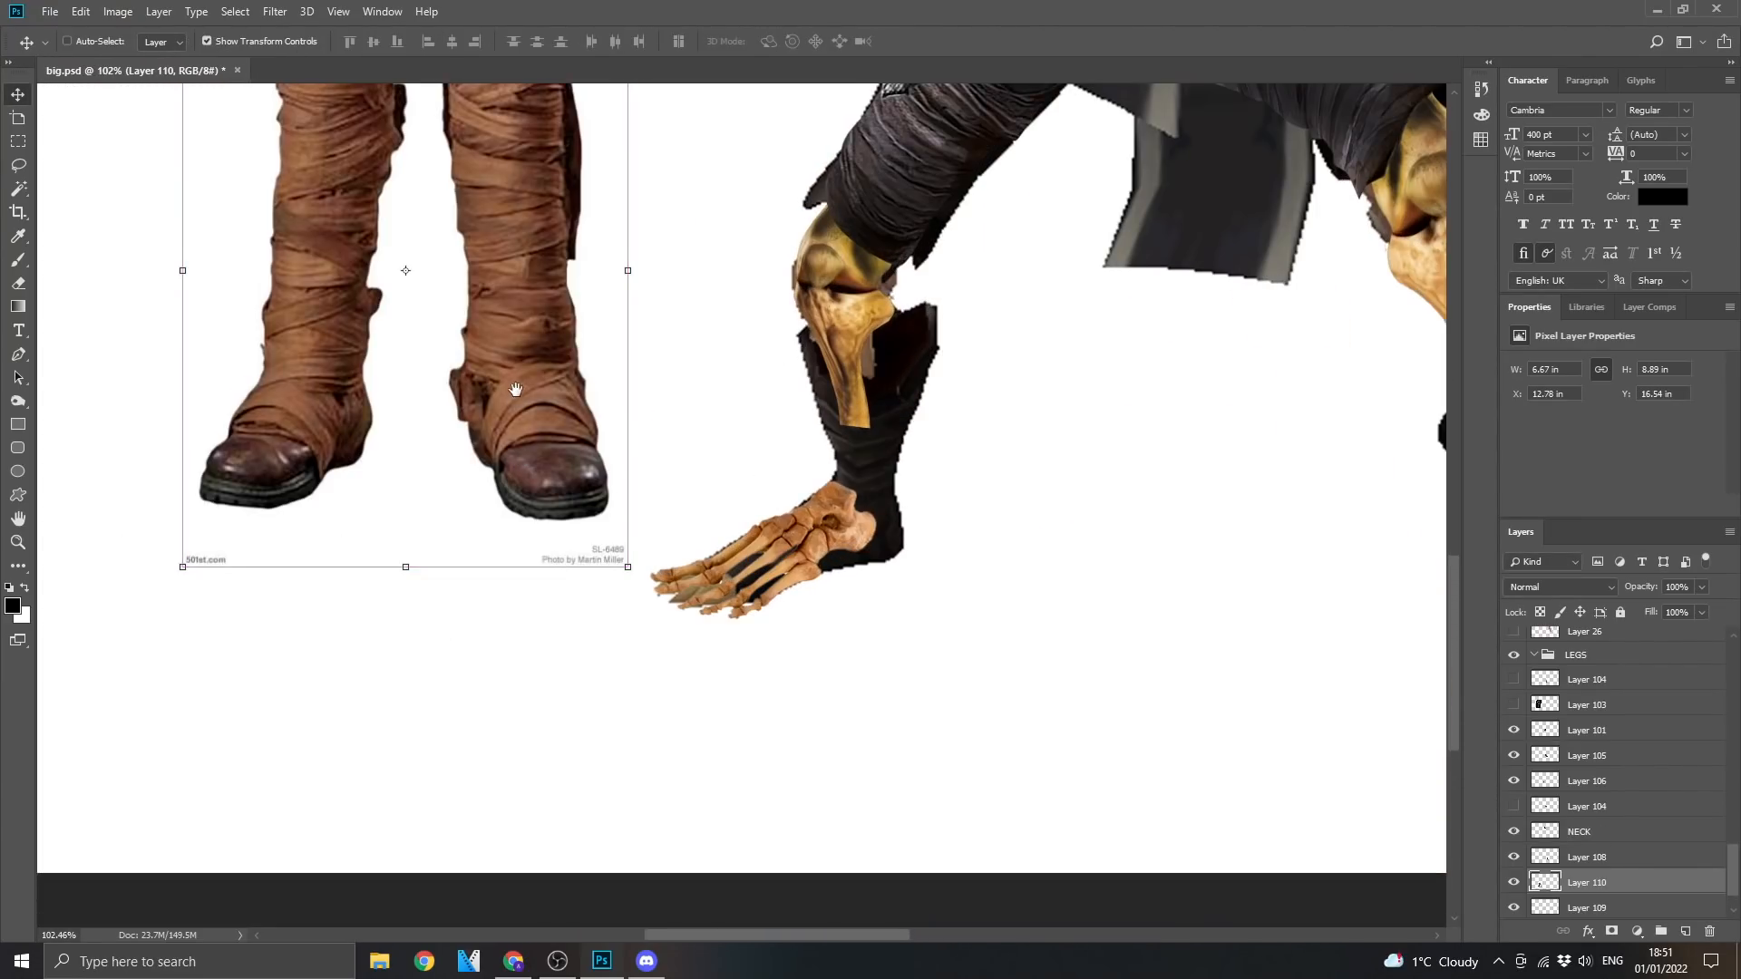
drag(499, 378, 504, 487)
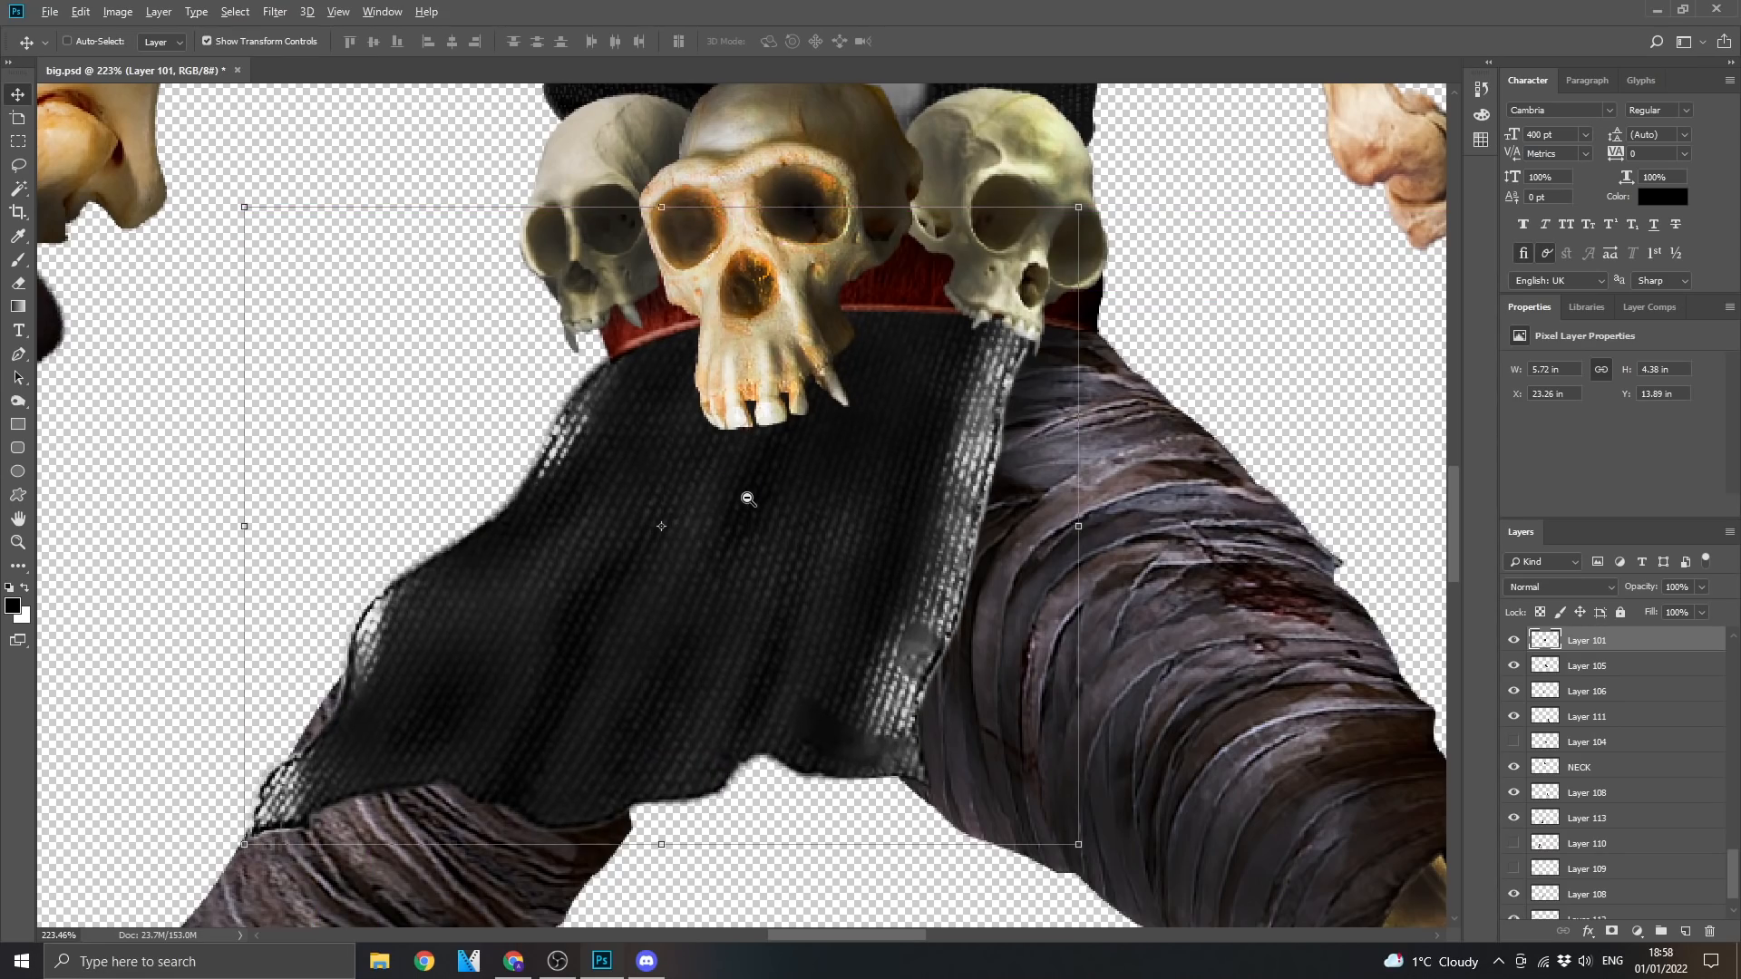
drag(747, 499, 696, 505)
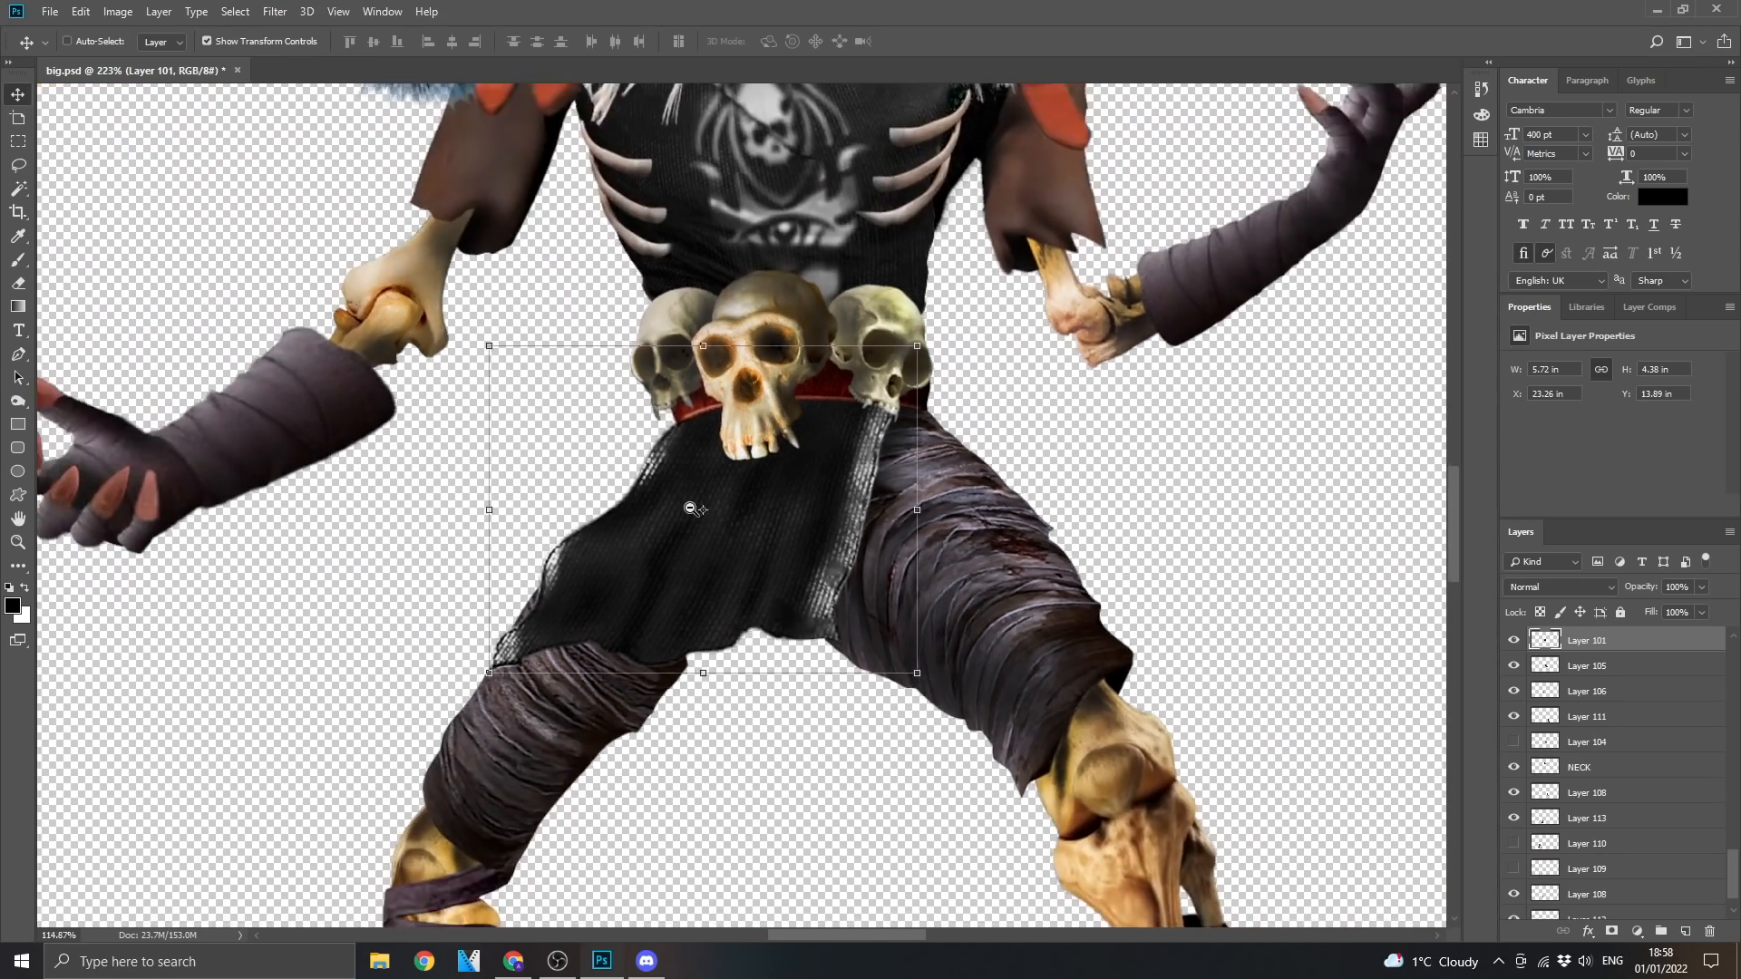
drag(725, 374, 702, 528)
drag(702, 529, 698, 599)
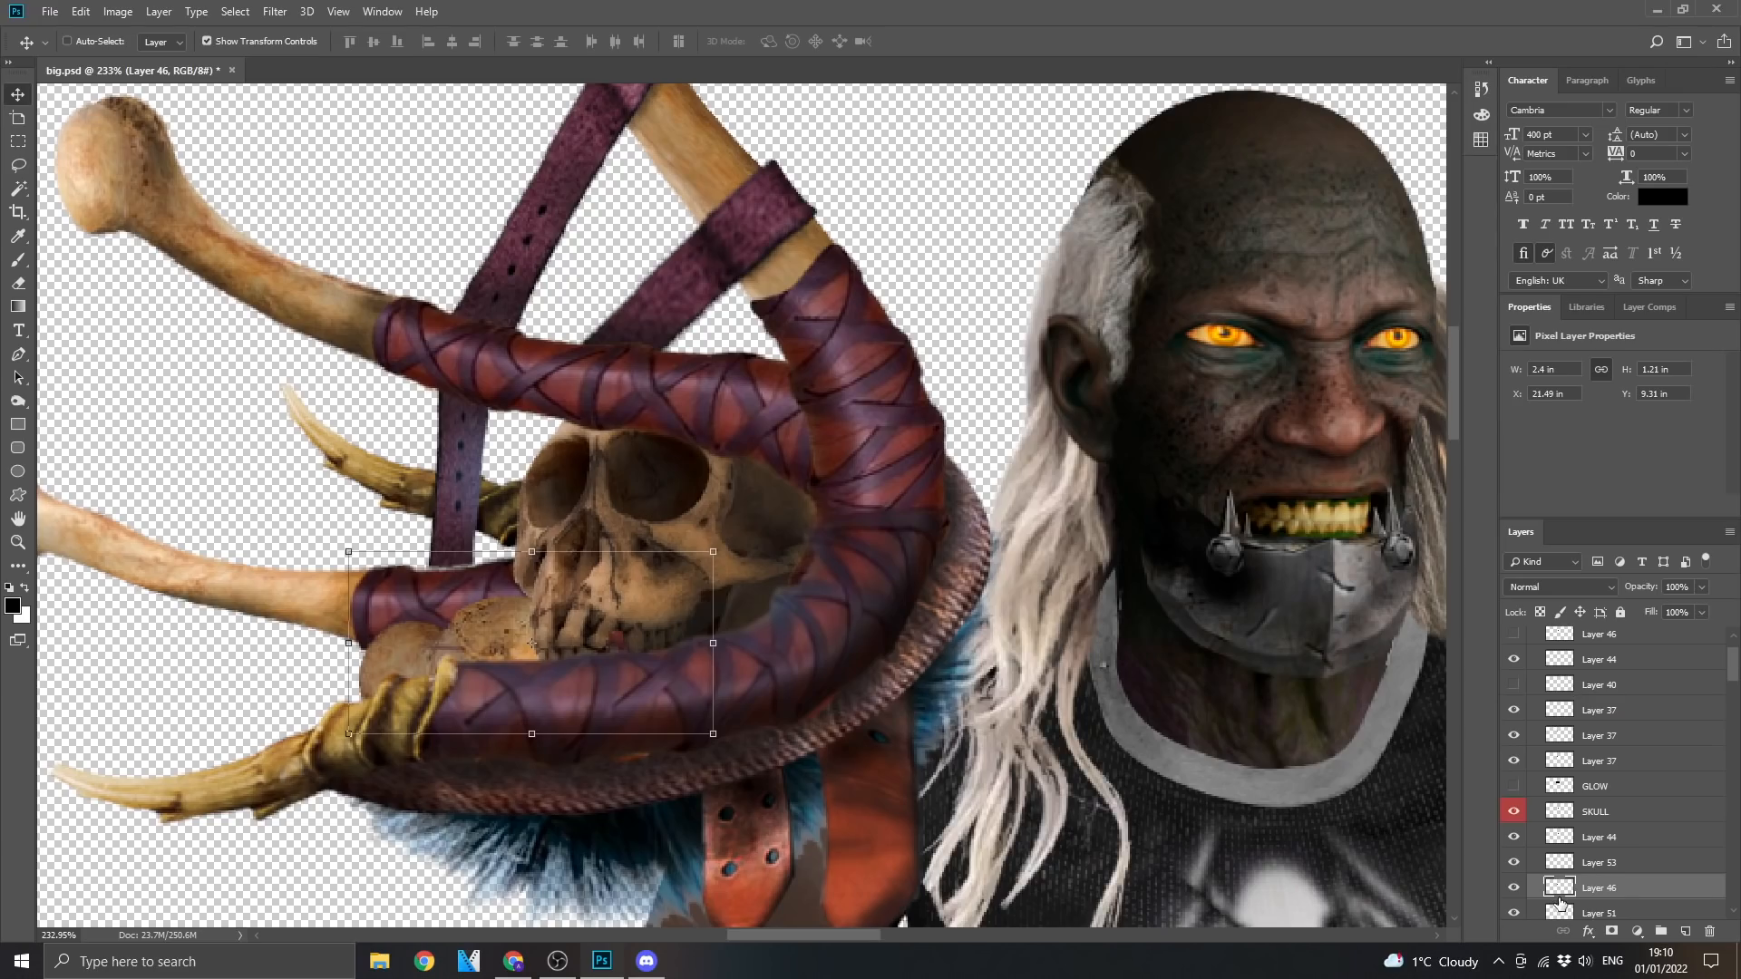
Locate the shoulder armour's red wrap layer, the top Layer 46, and shift its hue to teal with reduced saturation
right_click(1559, 903)
click(1576, 752)
click(1513, 661)
click(1513, 661)
click(1511, 715)
scroll(1547, 716, up, 3)
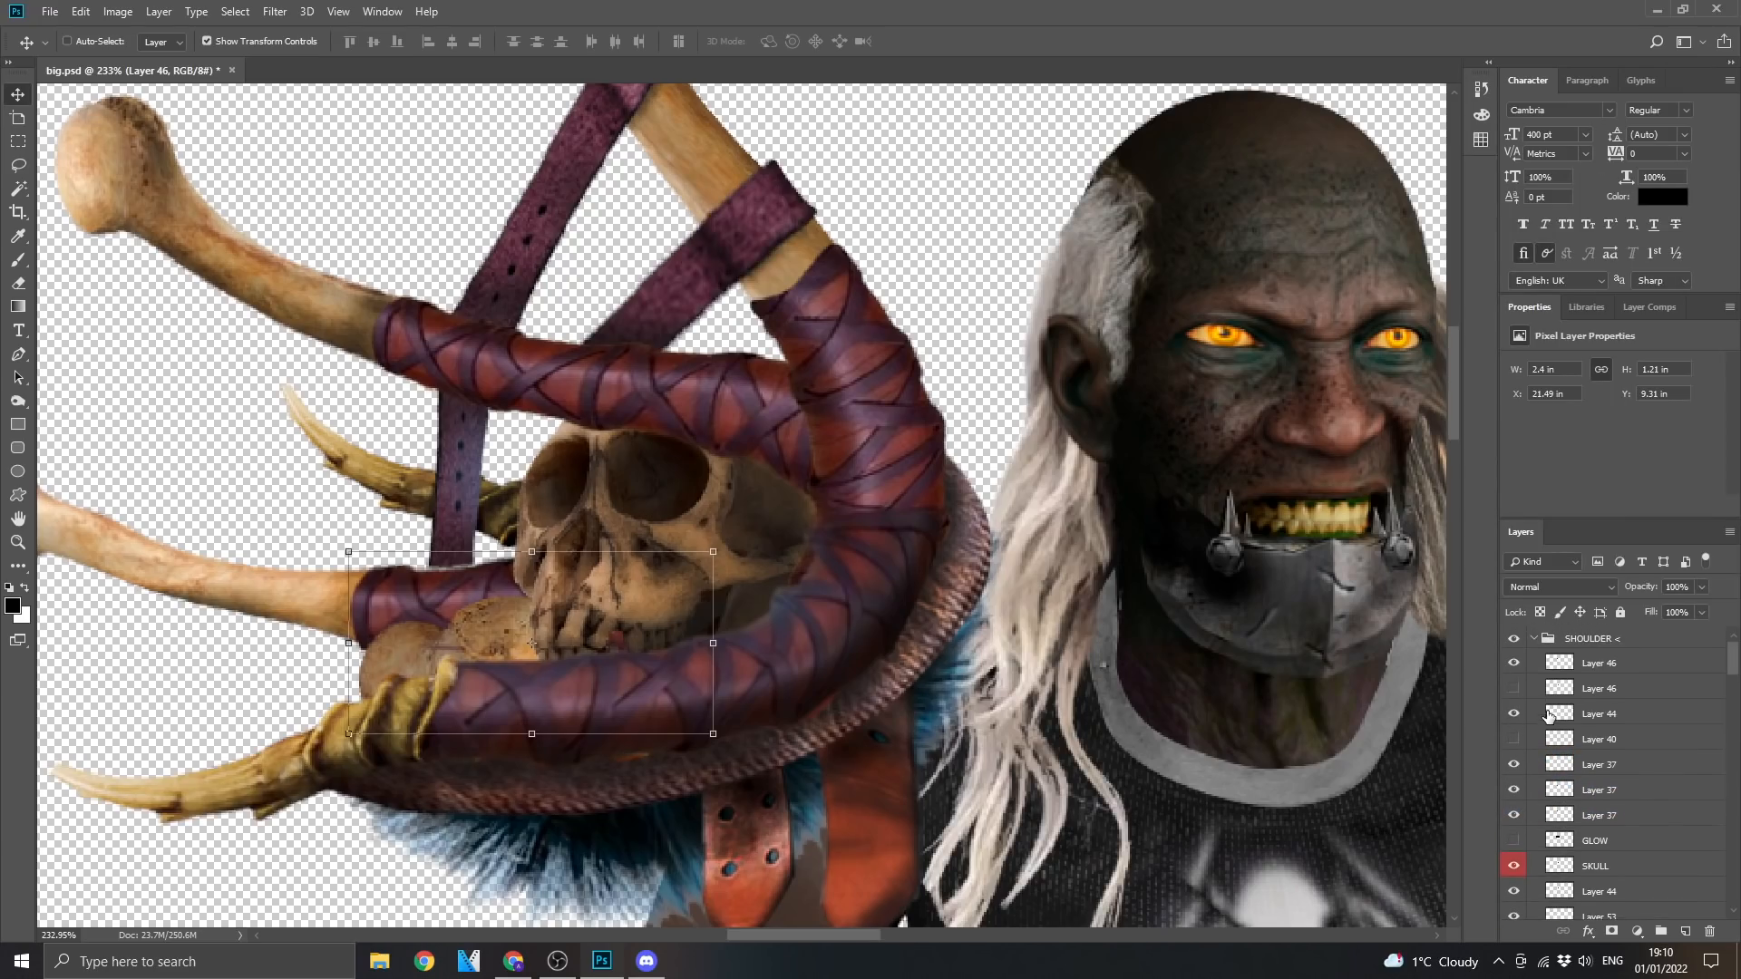
click(1513, 664)
click(1513, 664)
click(1584, 666)
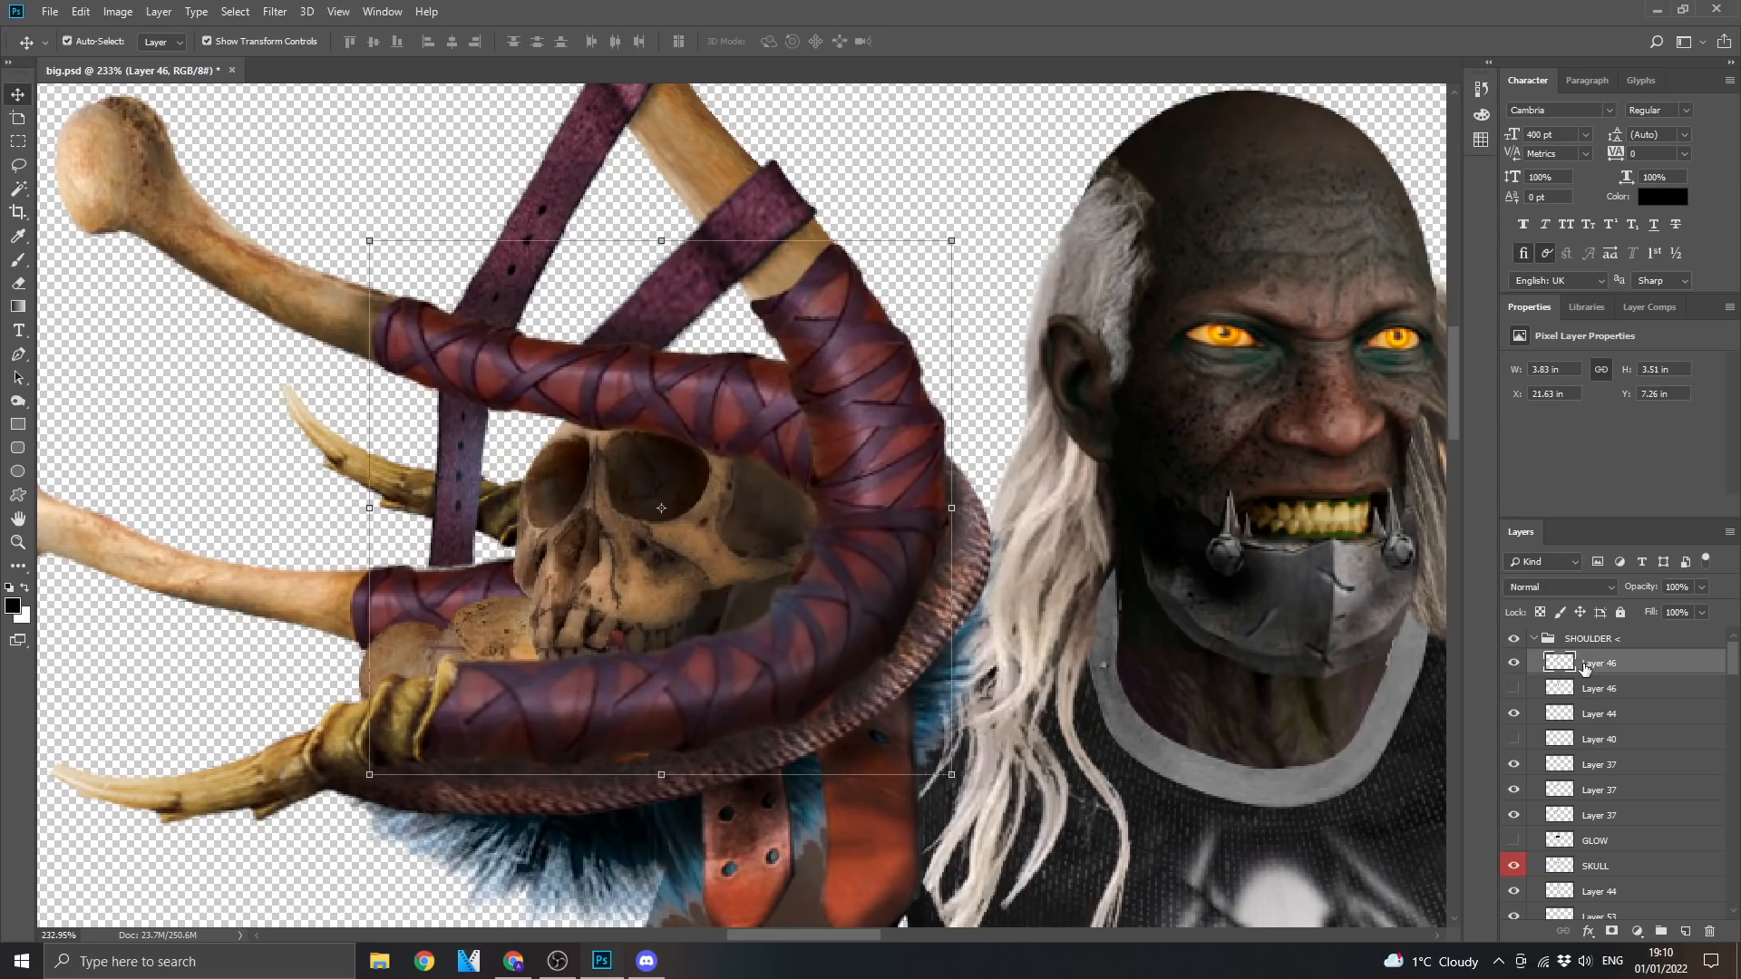
key(ctrl+u)
drag(1446, 371, 1357, 372)
drag(1445, 418, 1375, 417)
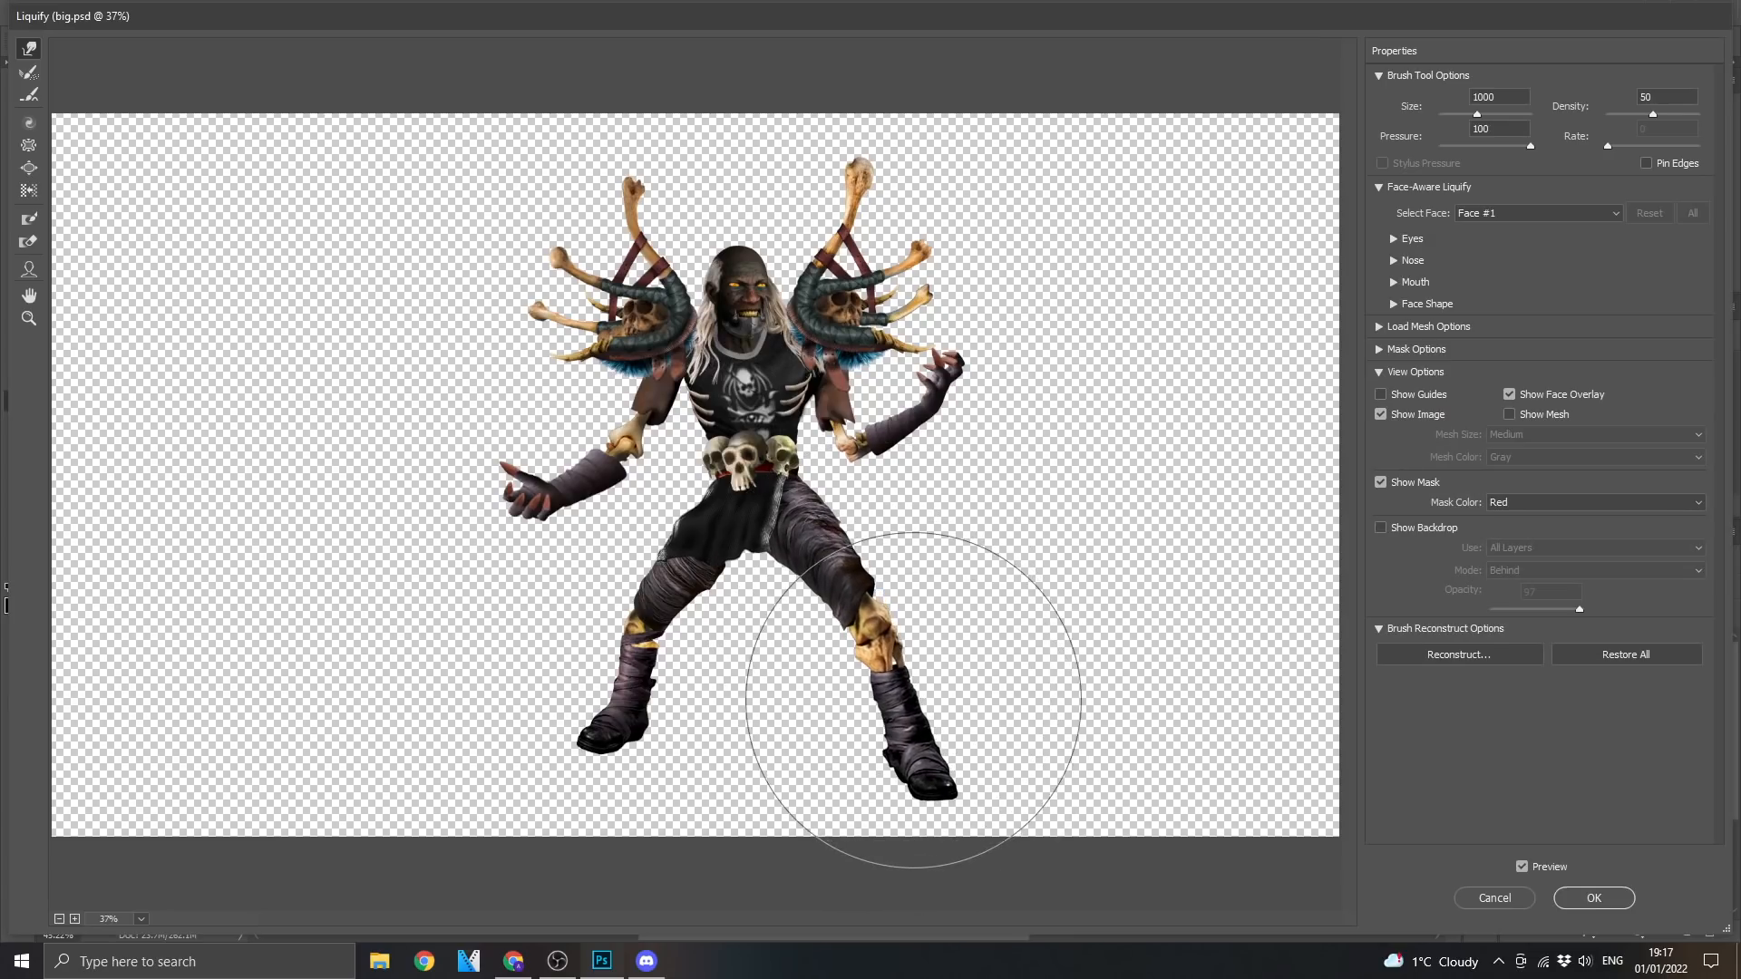
Reshape the merged figure's legs and boots in Liquify, compare the edit with the original and apply it
drag(642, 703, 640, 722)
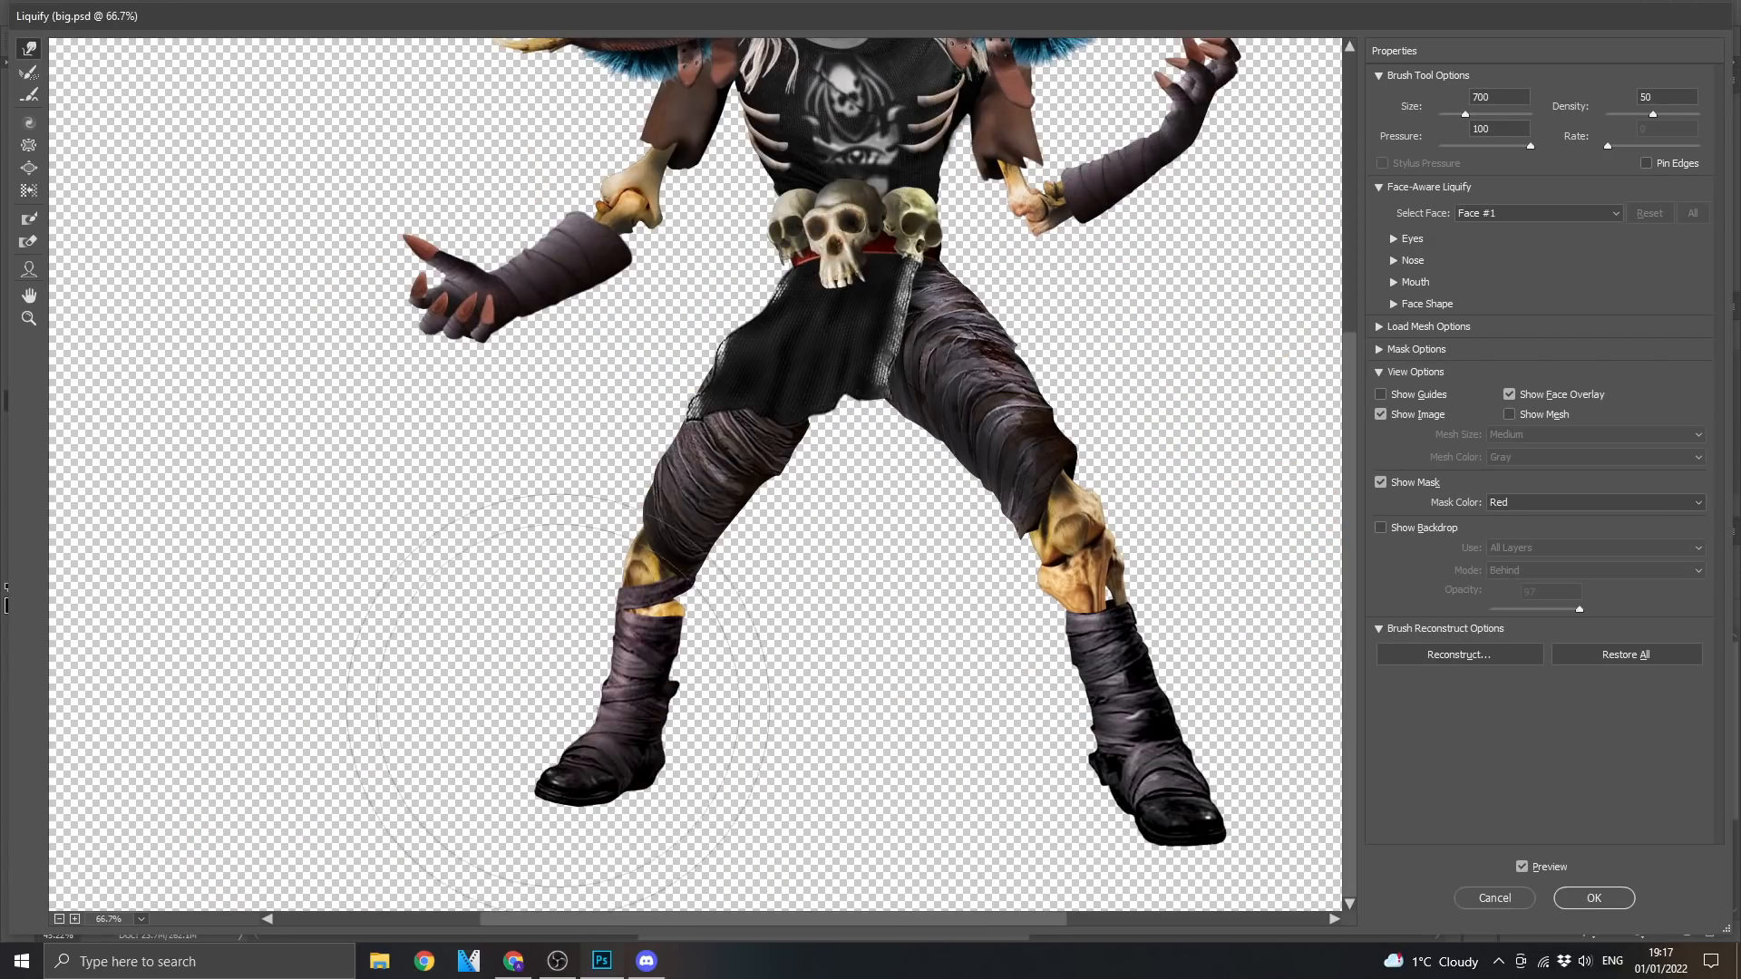
mouse_move(525, 700)
mouse_down()
mouse_move(569, 785)
mouse_move(613, 794)
mouse_up()
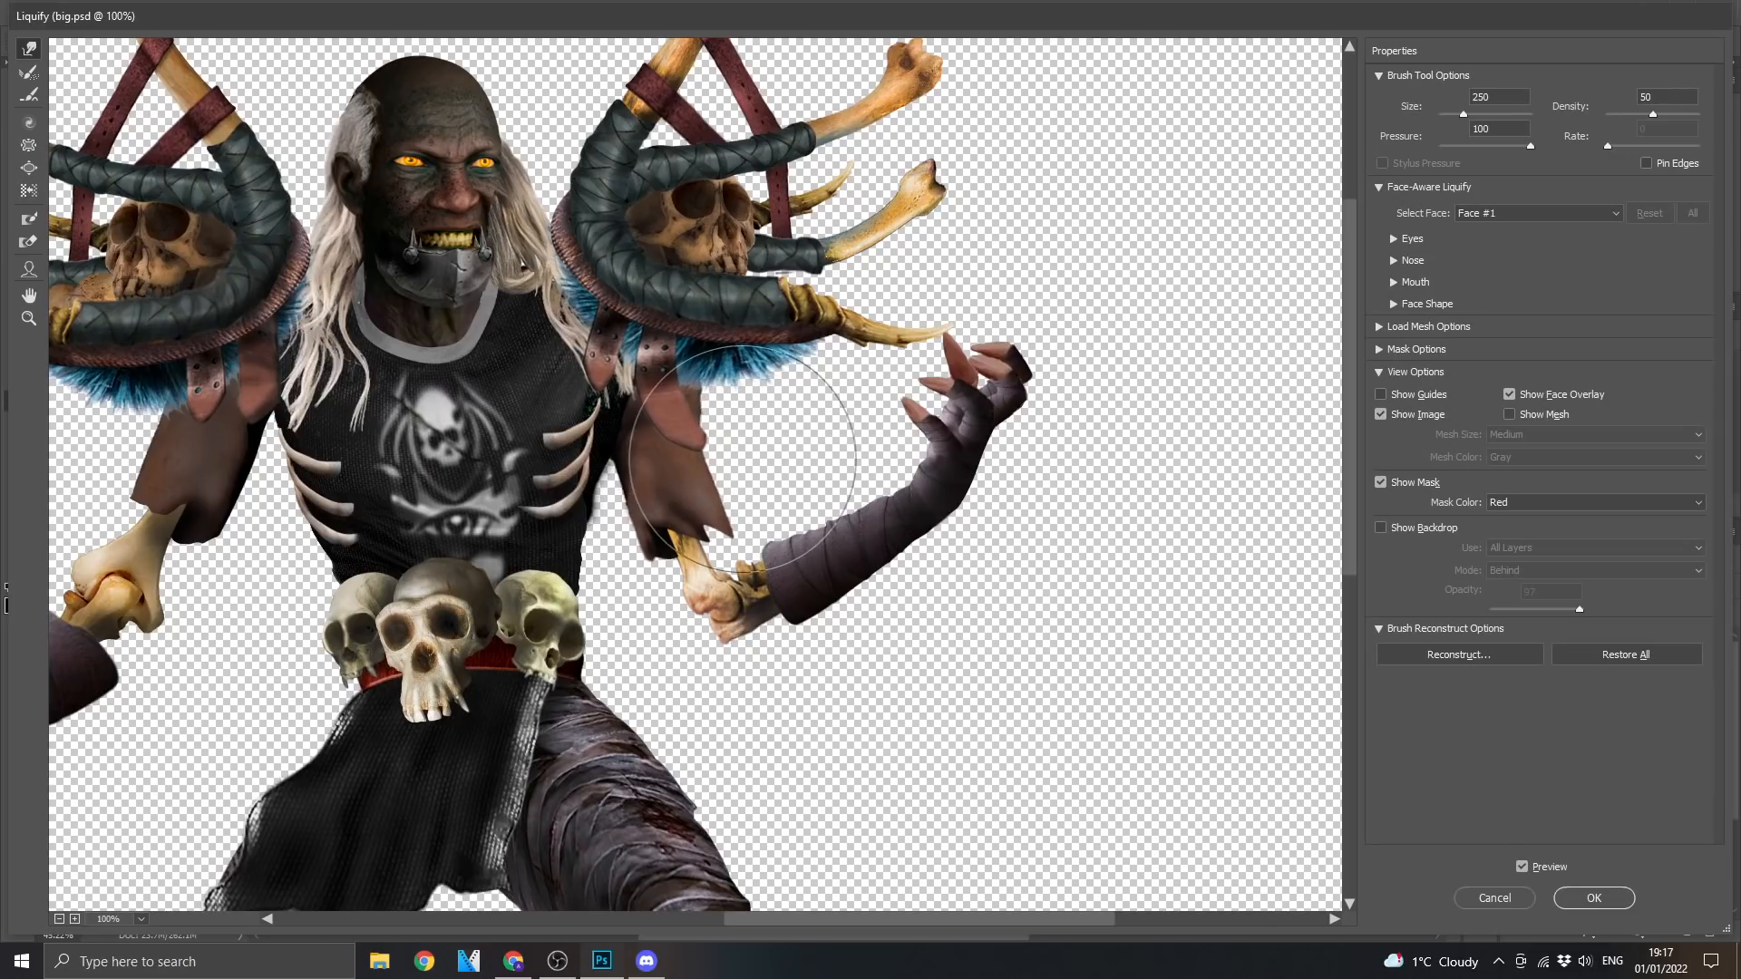
click(1522, 867)
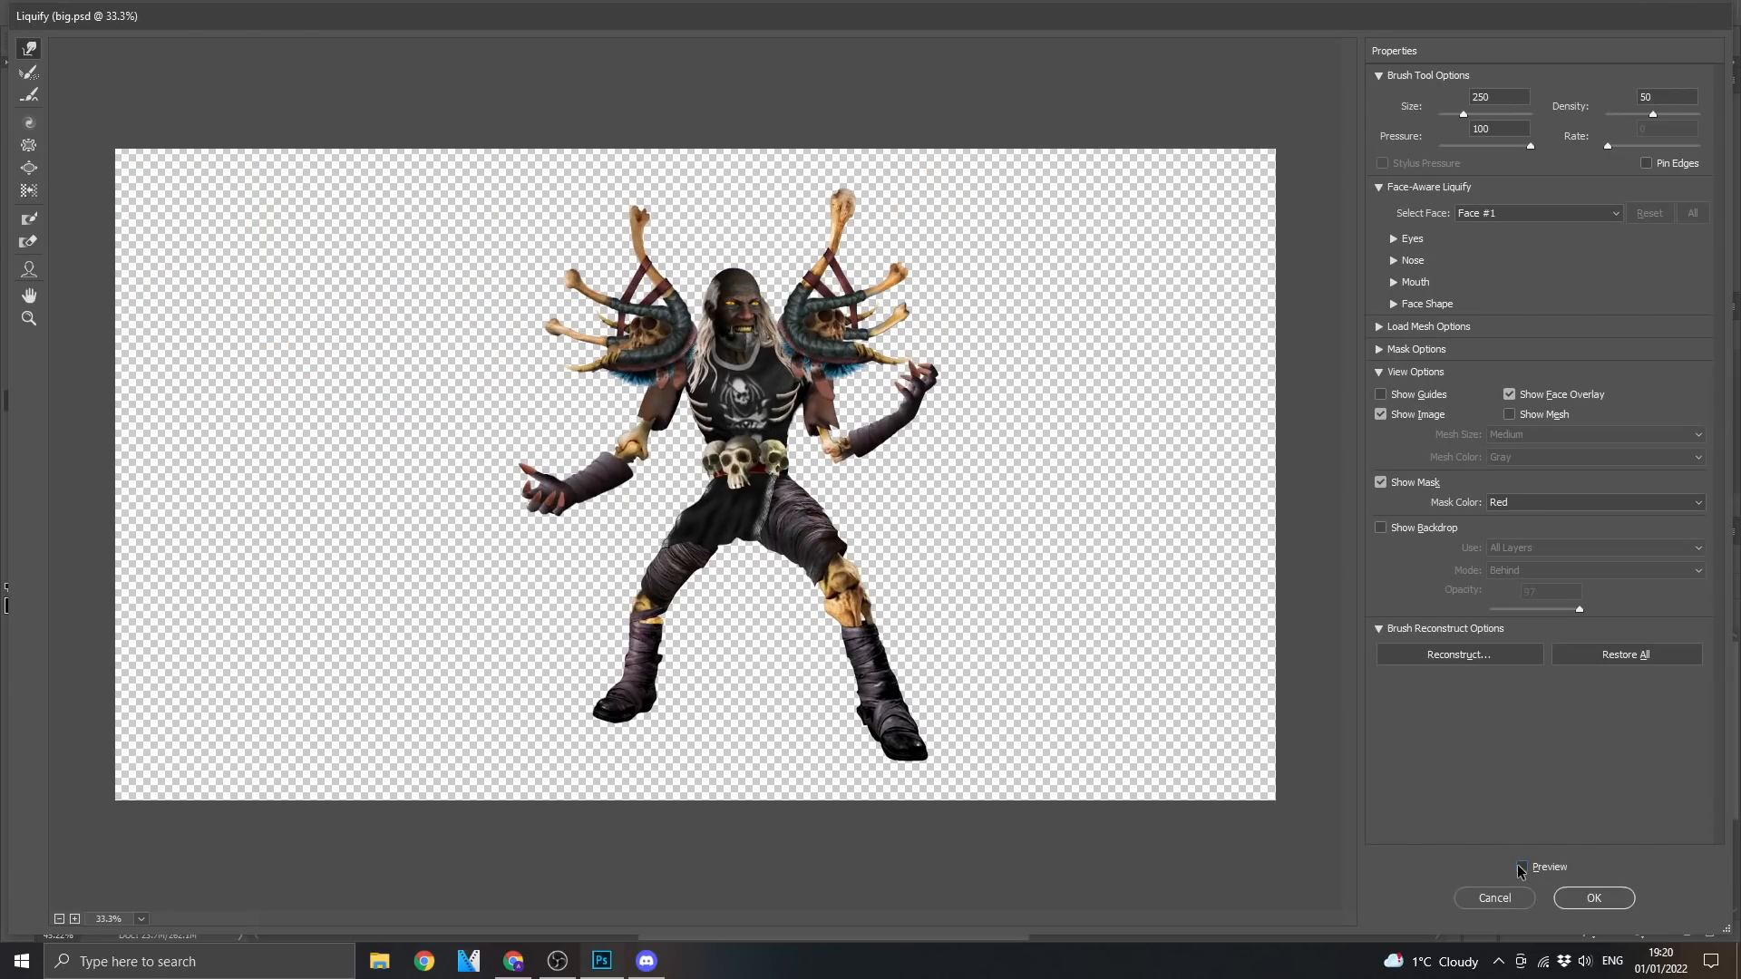
click(1522, 868)
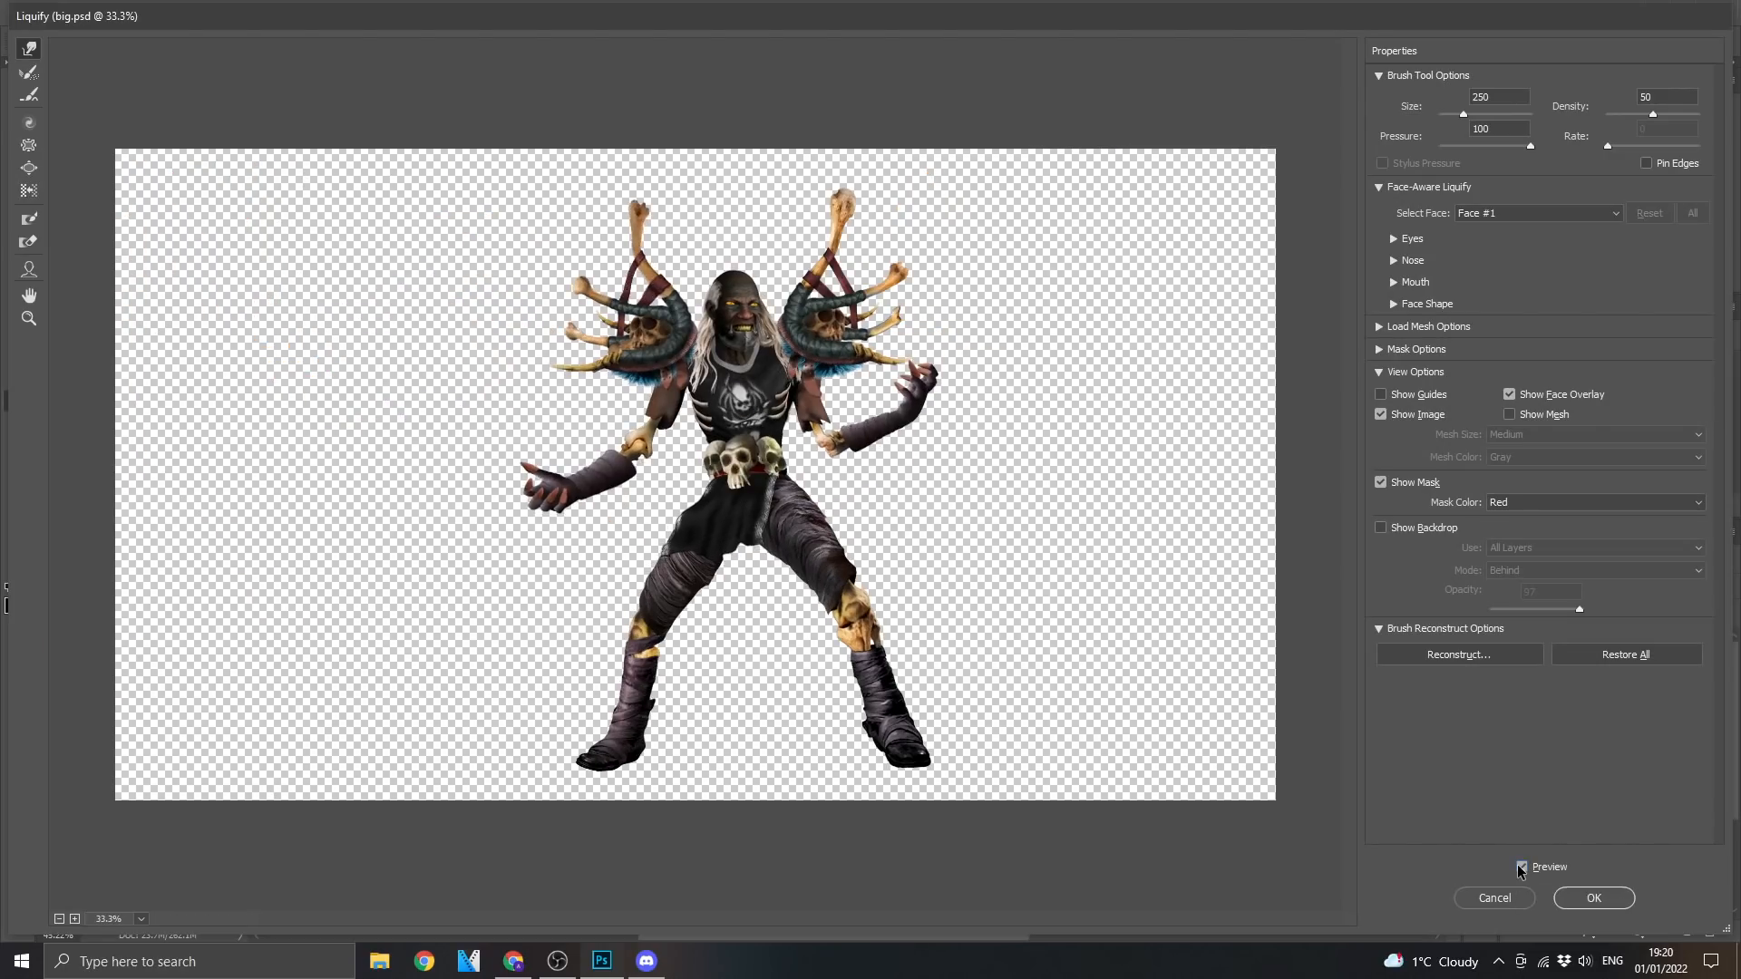
click(1521, 867)
click(1522, 867)
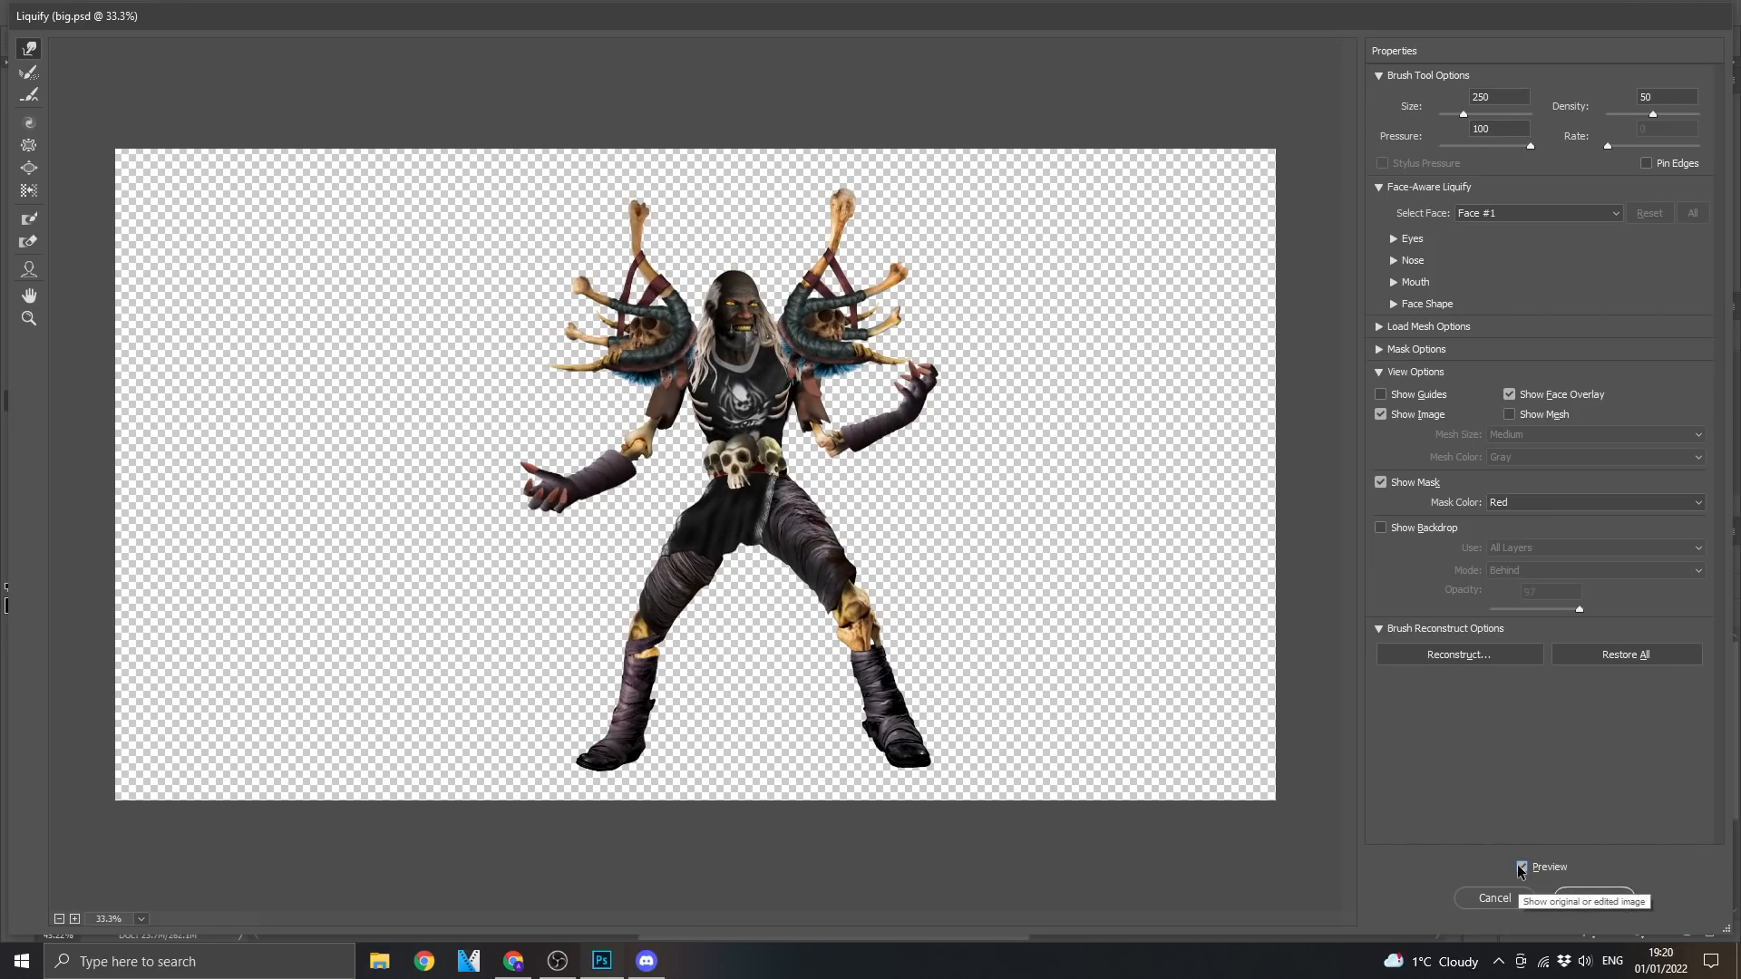
click(1593, 898)
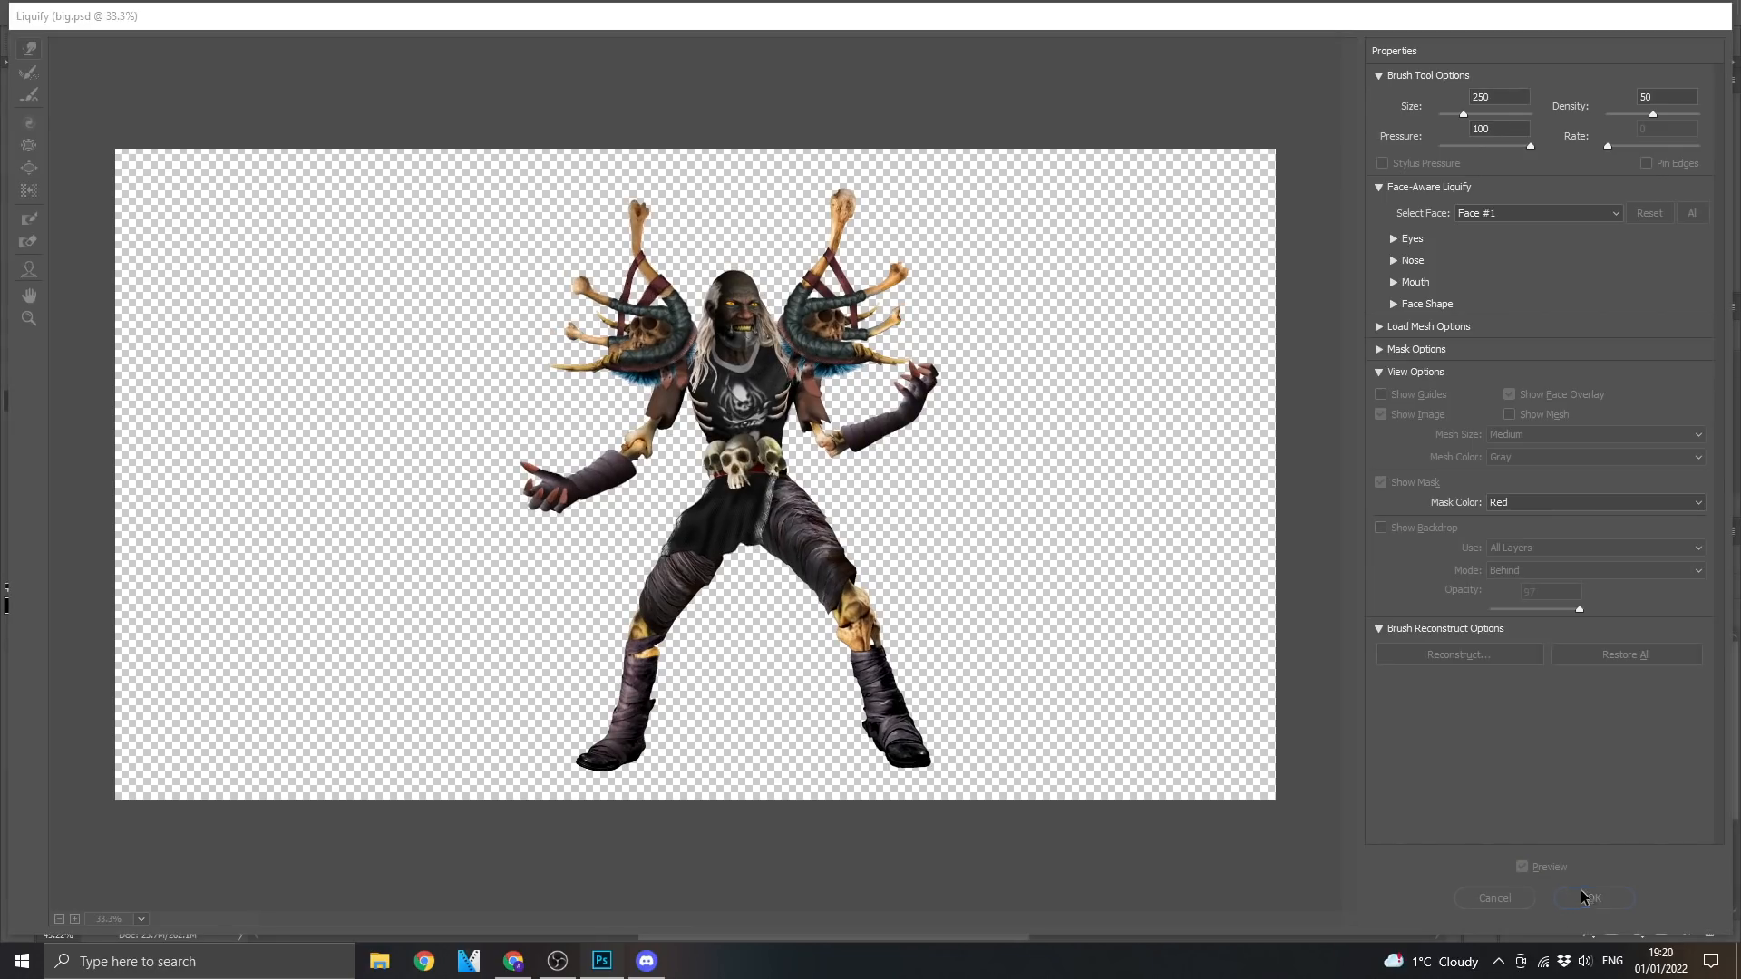
Retouch the merged figure with the Dodge tool and lower the top Layer 115's opacity to blend it with the copy beneath
drag(1006, 544, 819, 333)
drag(645, 328, 716, 337)
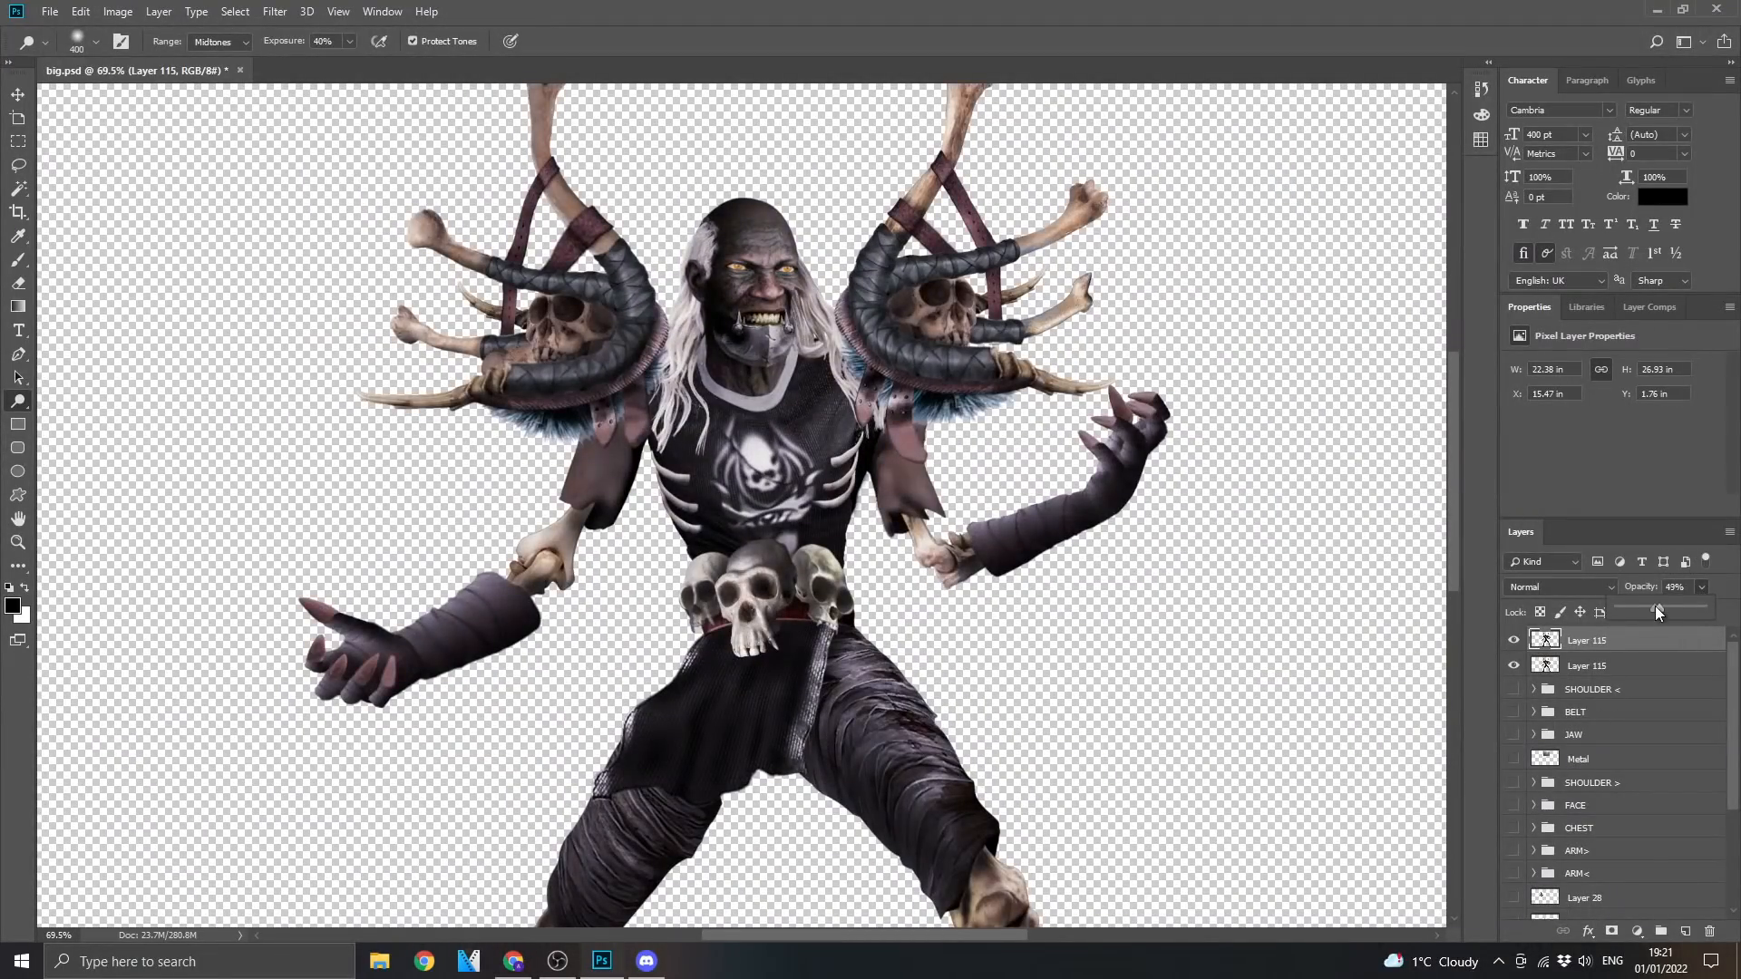
drag(1656, 608, 1646, 608)
scroll(989, 491, down, 8)
scroll(934, 526, up, 6)
scroll(934, 526, down, 6)
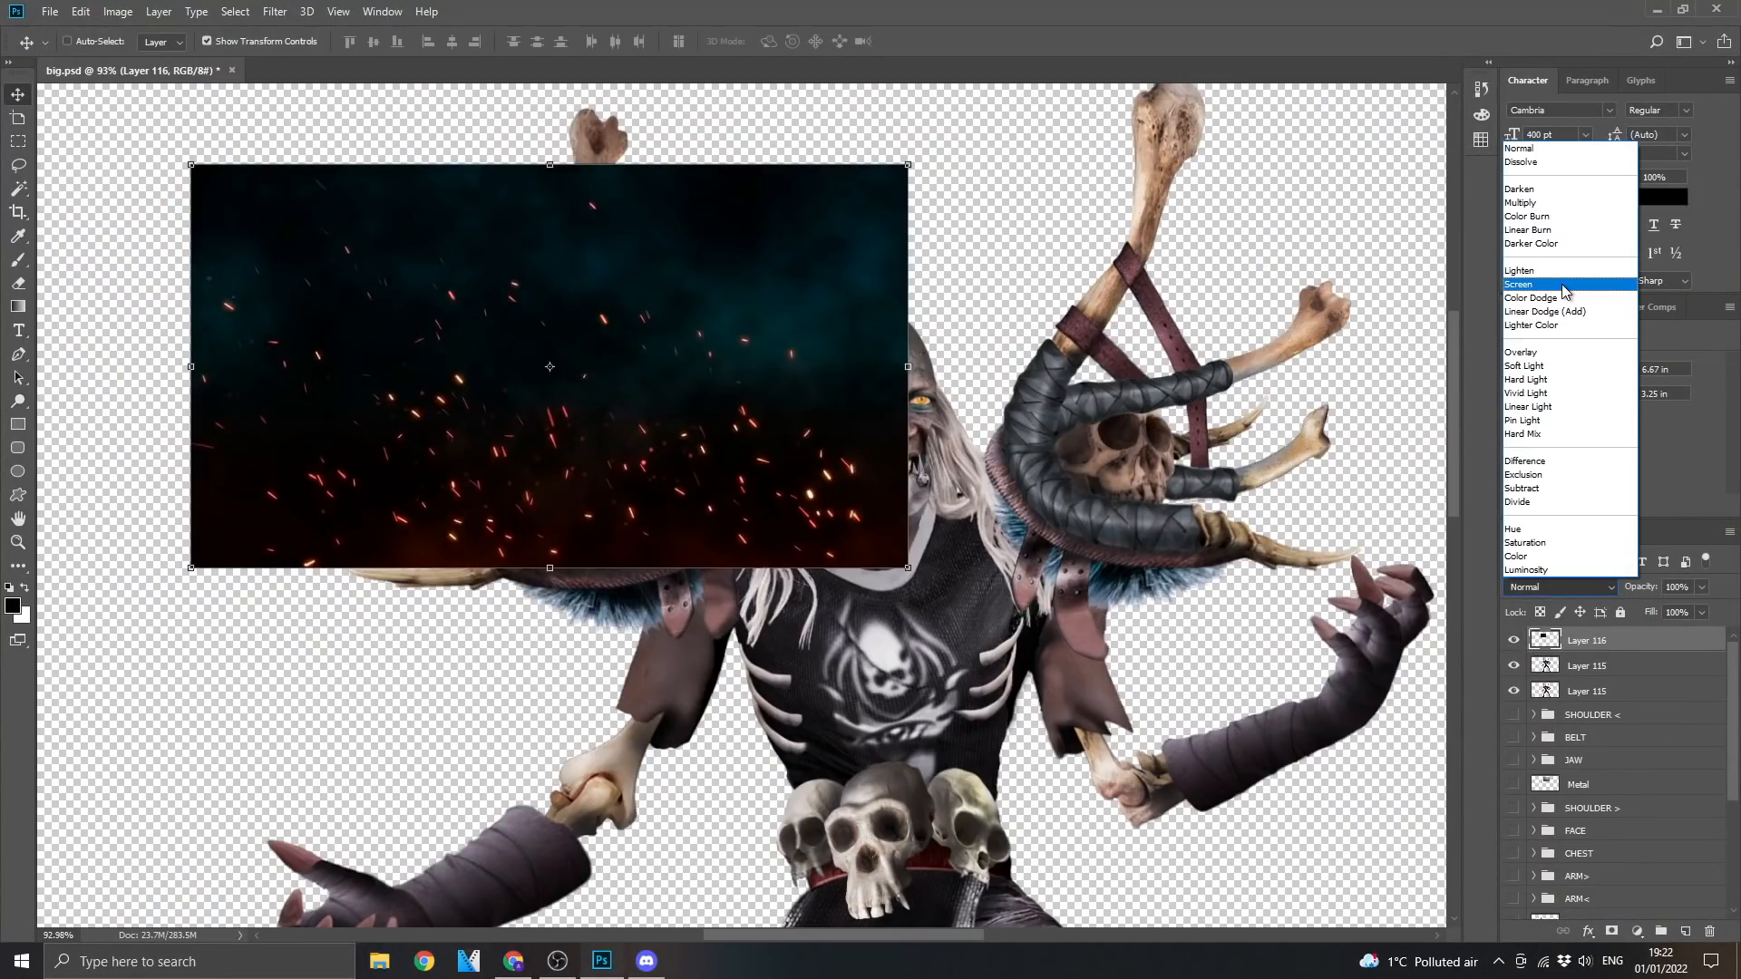
Set the sparks image on Layer 116 to Screen, position it over the shoulder armour and erase its excess
click(1561, 287)
drag(766, 473, 736, 499)
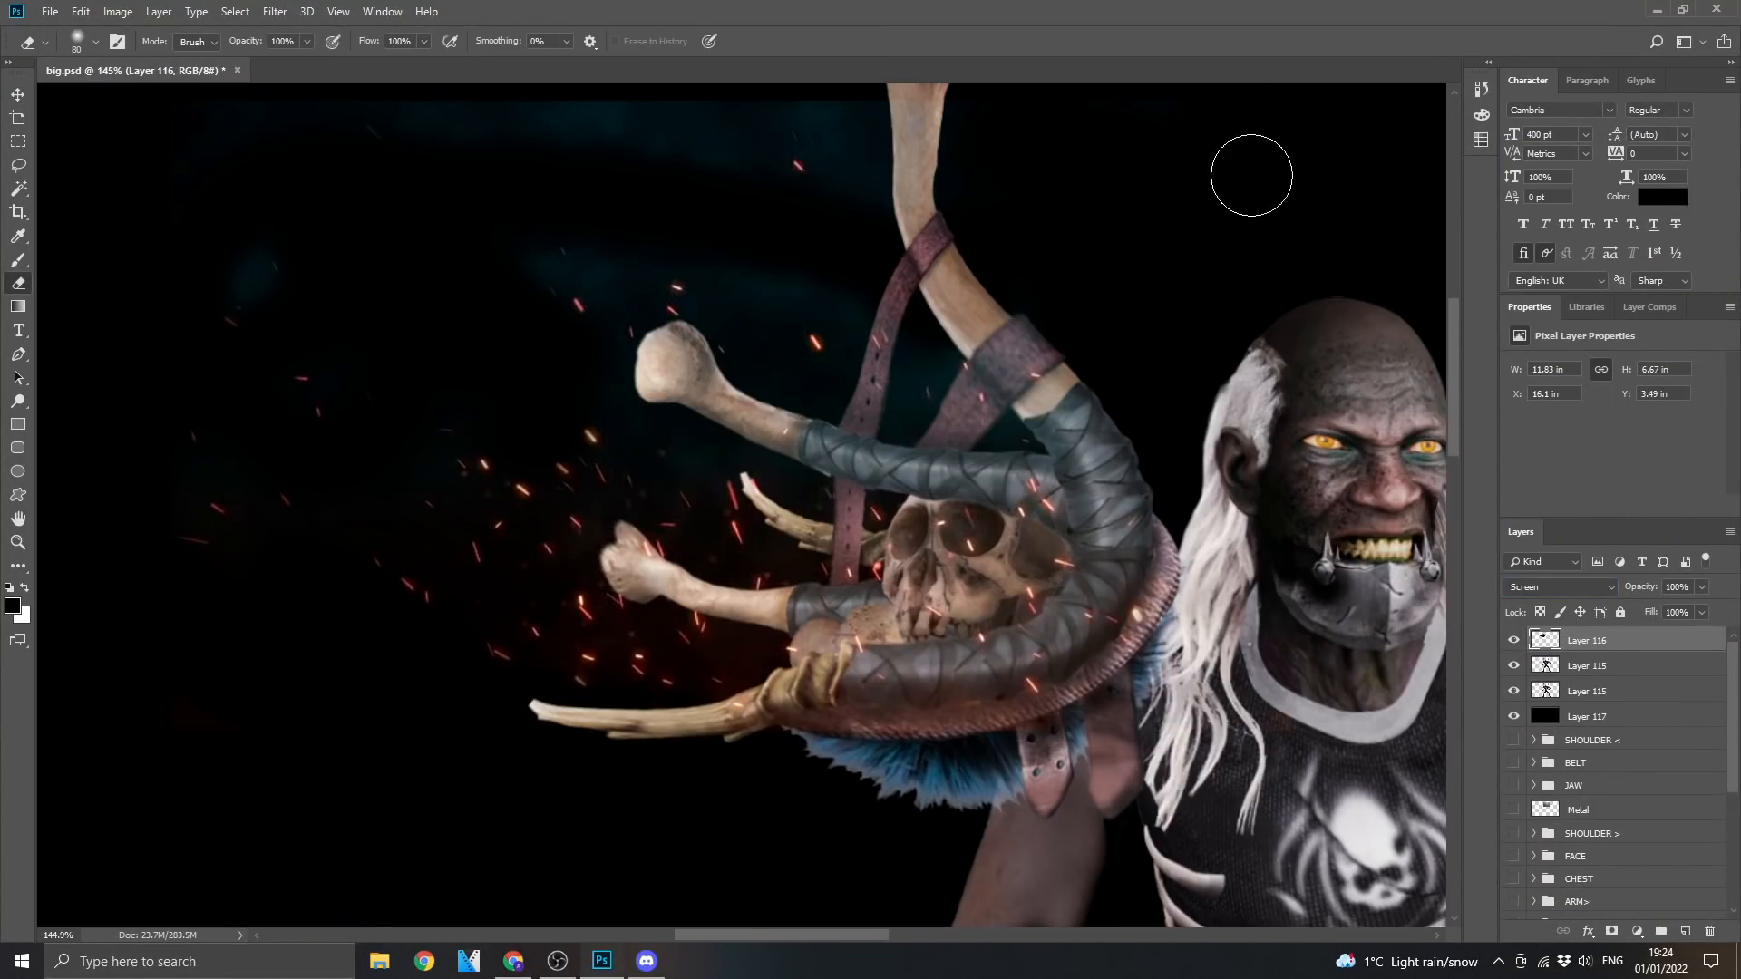
drag(1175, 370, 1170, 567)
drag(1161, 549, 1103, 483)
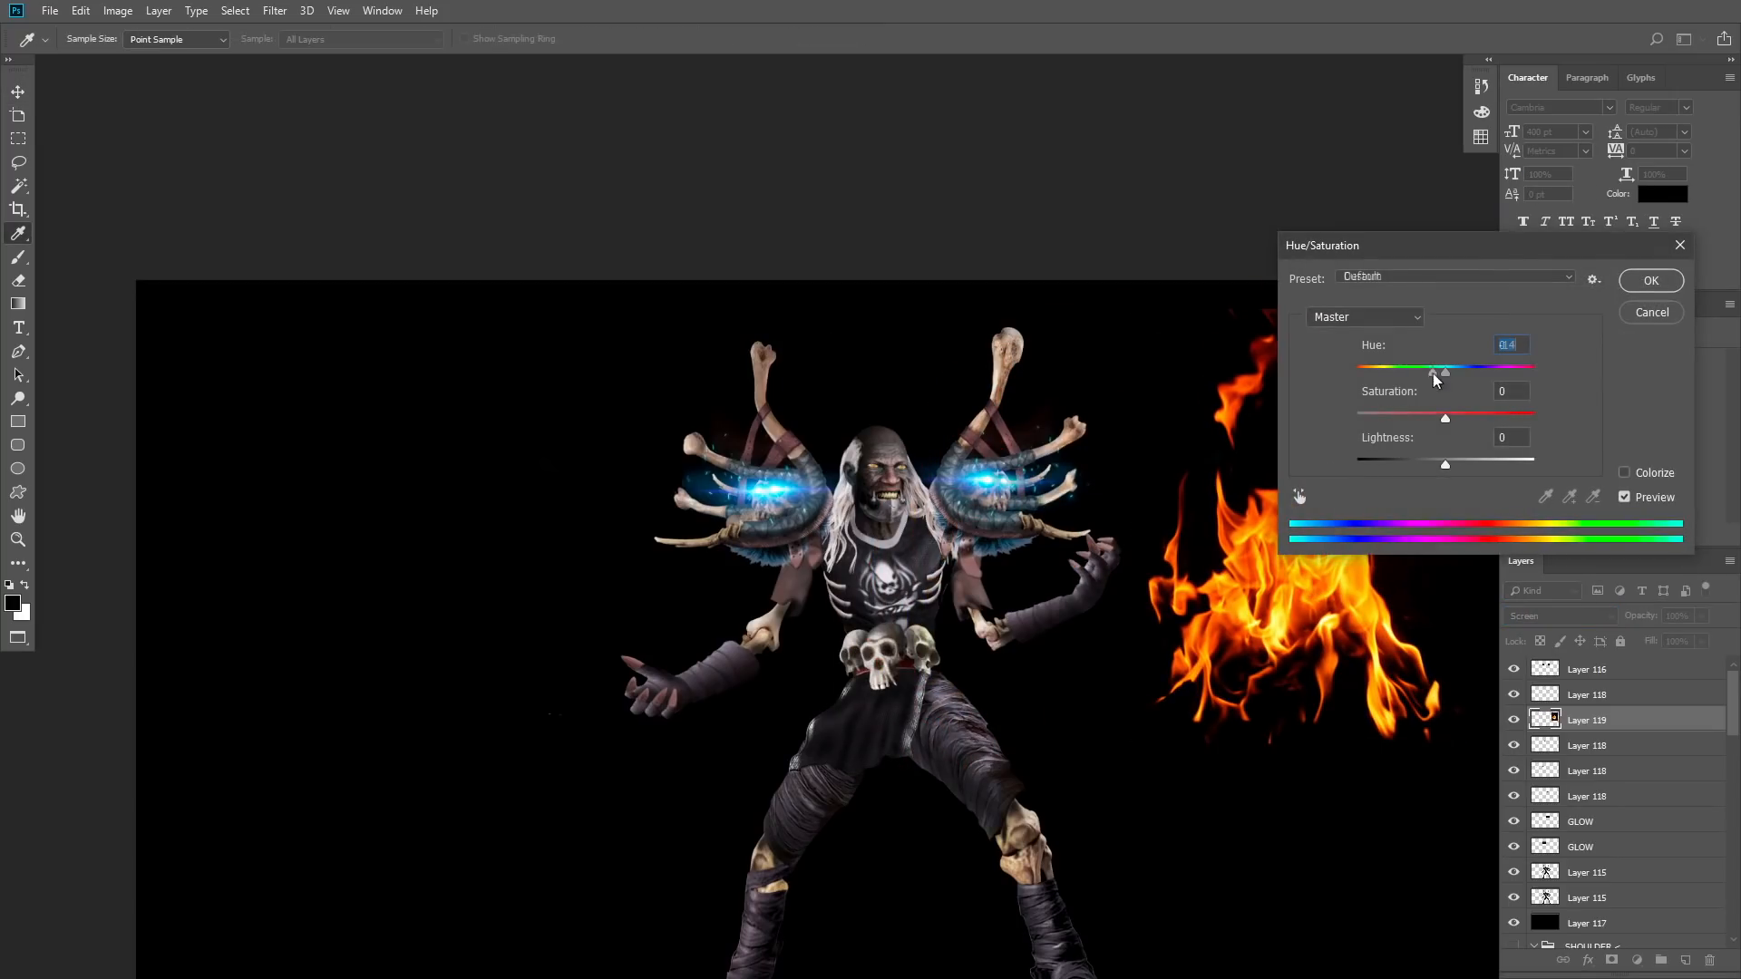
Shift the hue of the orange flames on Layer 119 to purple
drag(1436, 379, 1387, 372)
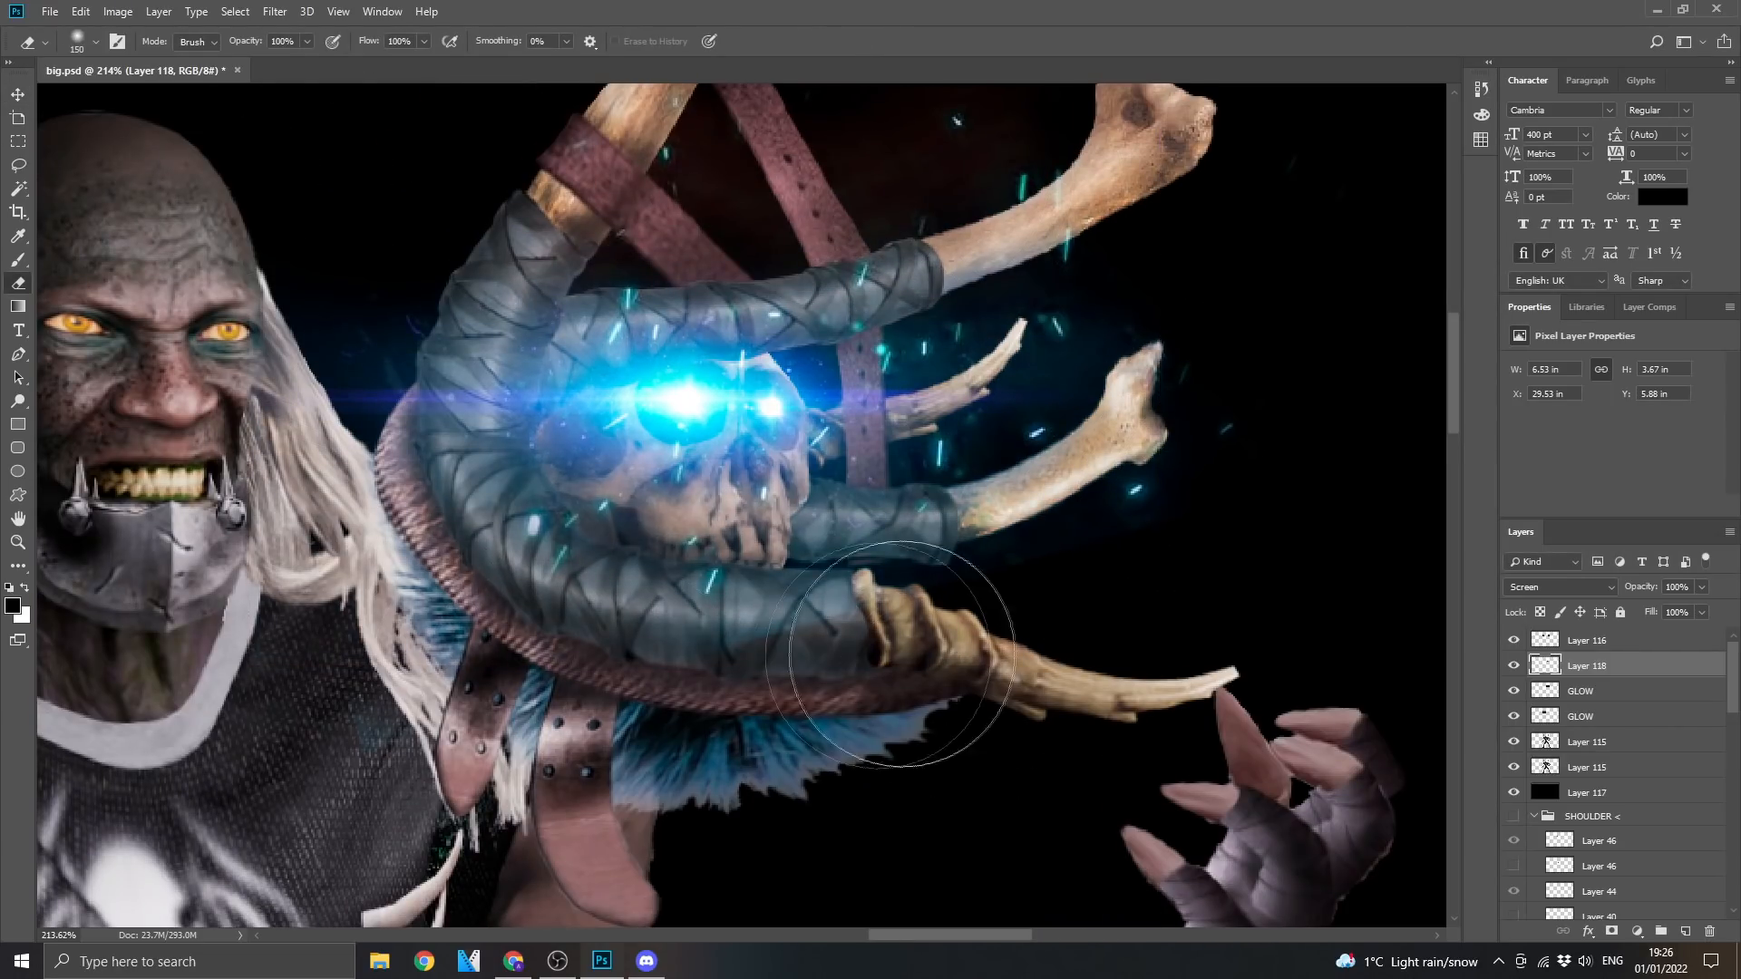
Duplicate the blue sparks of Layer 118, reposition the copy around the shoulder skull and erase its unwanted parts
key(ctrl+j)
key(v)
drag(682, 490, 791, 502)
key(e)
drag(453, 288, 622, 458)
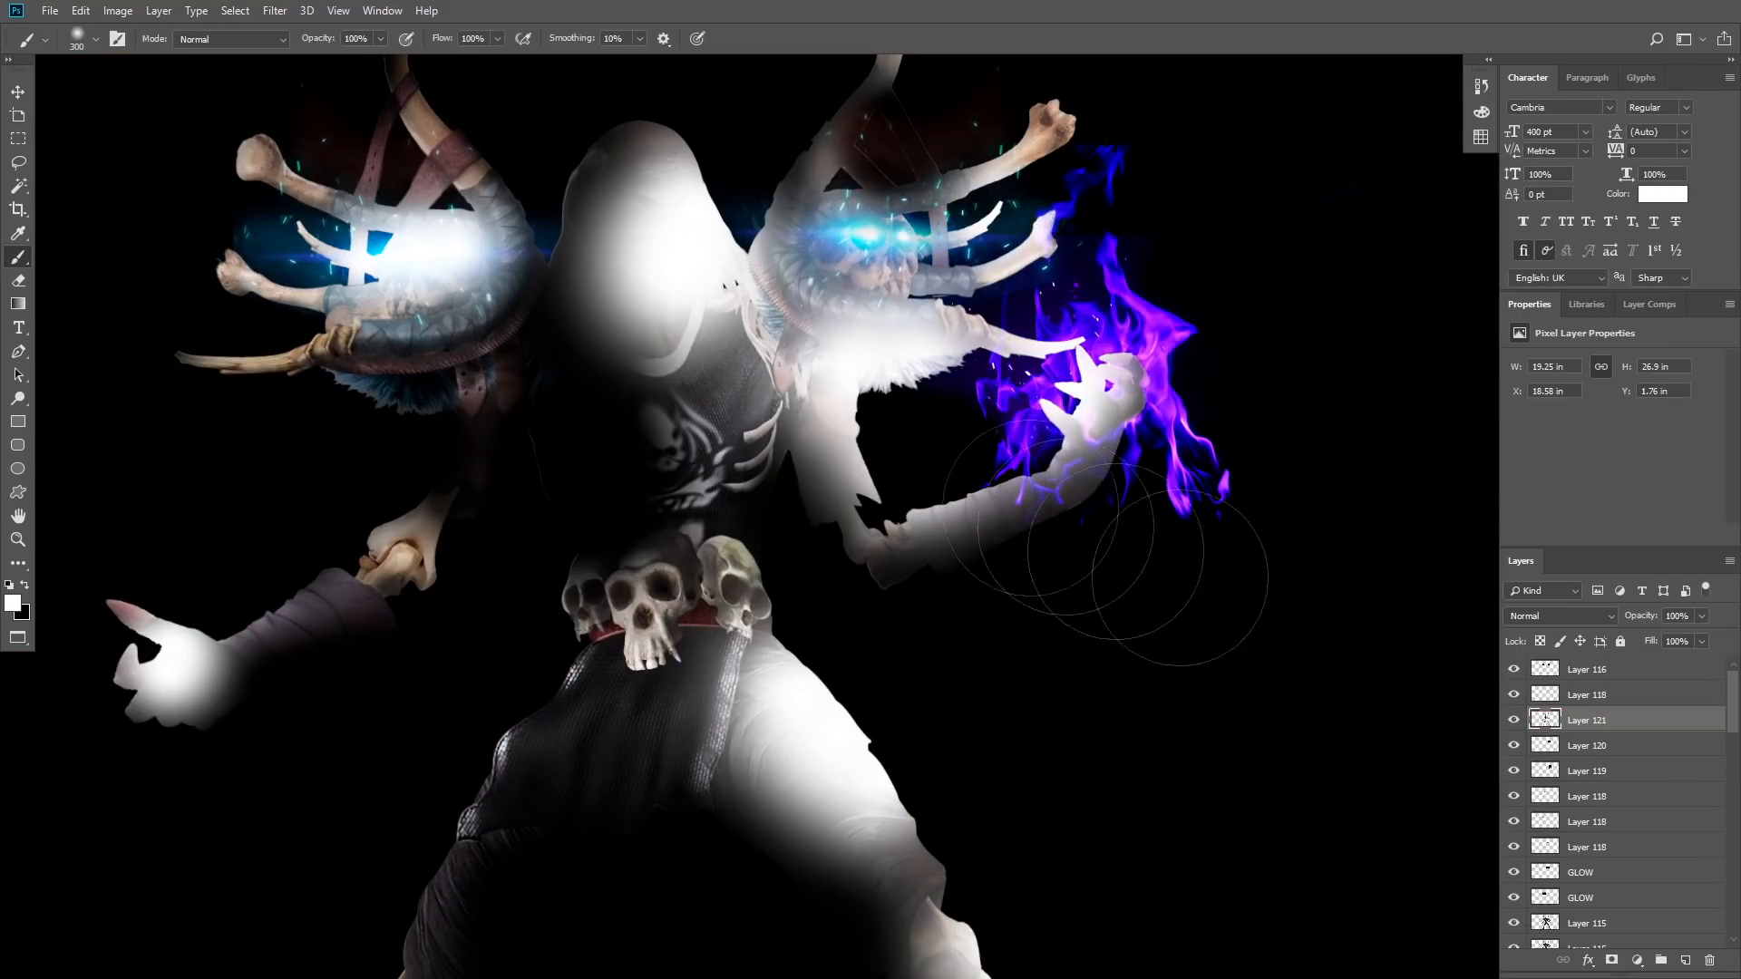
Set the white highlights painted on Layer 121 to Overlay and reduce the layer's opacity
click(1560, 616)
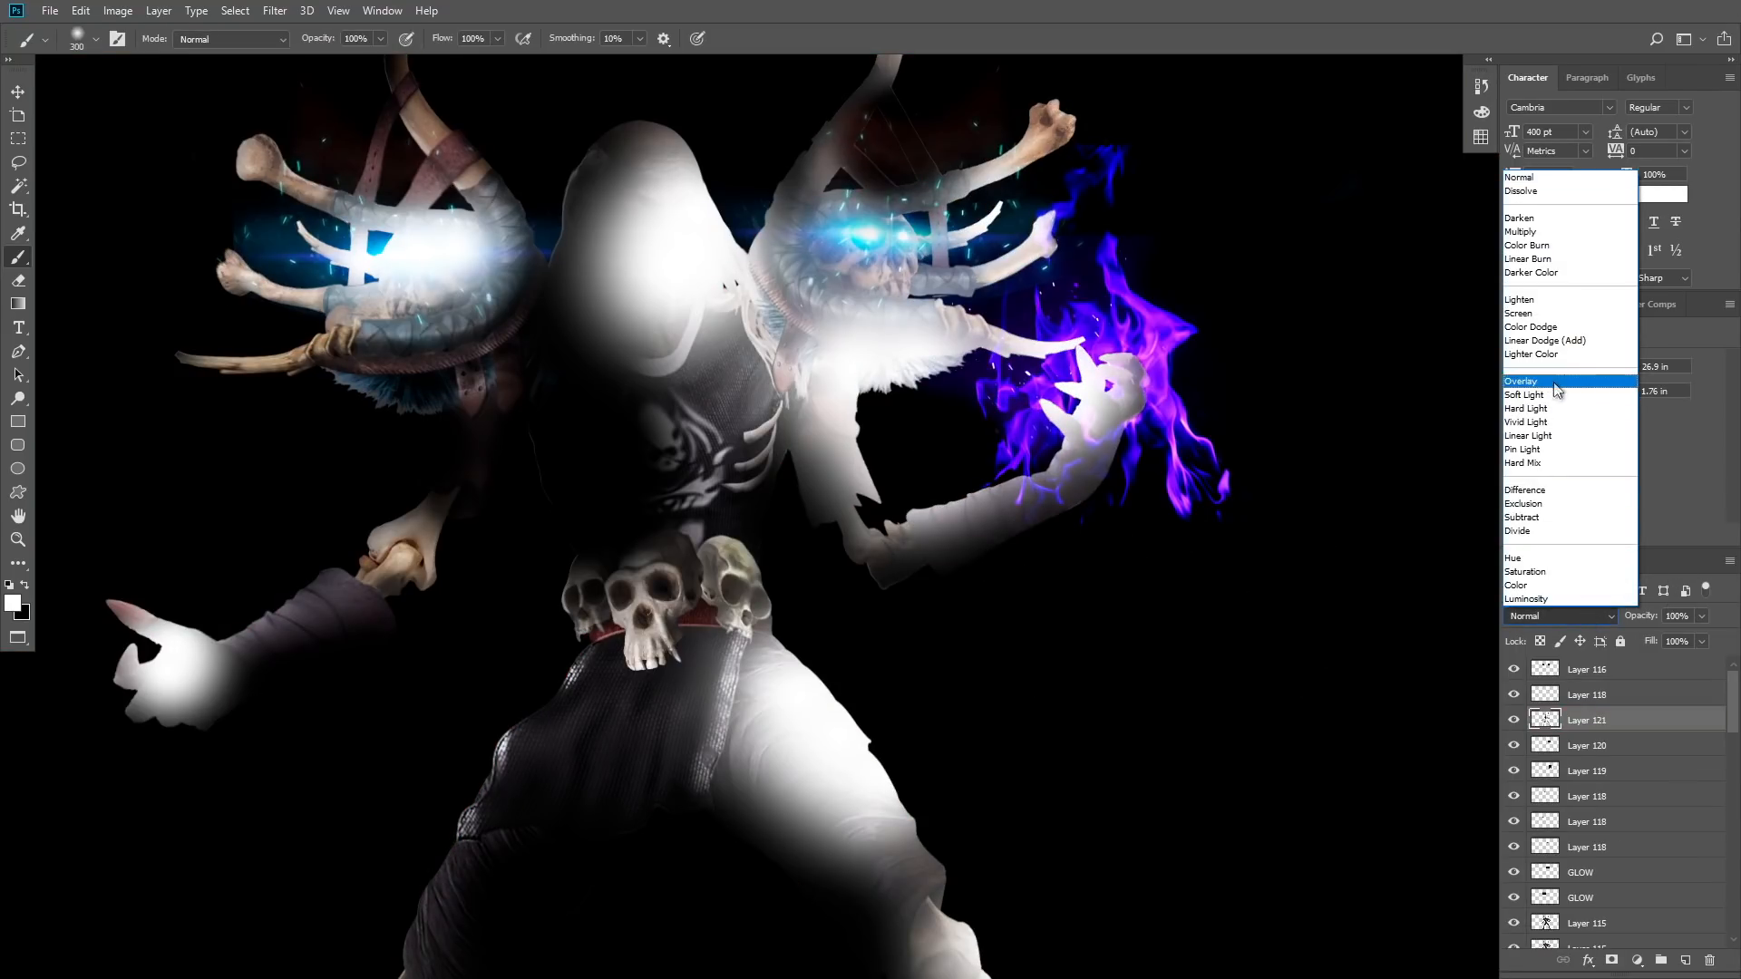
click(1521, 381)
click(1701, 615)
drag(1709, 636, 1651, 639)
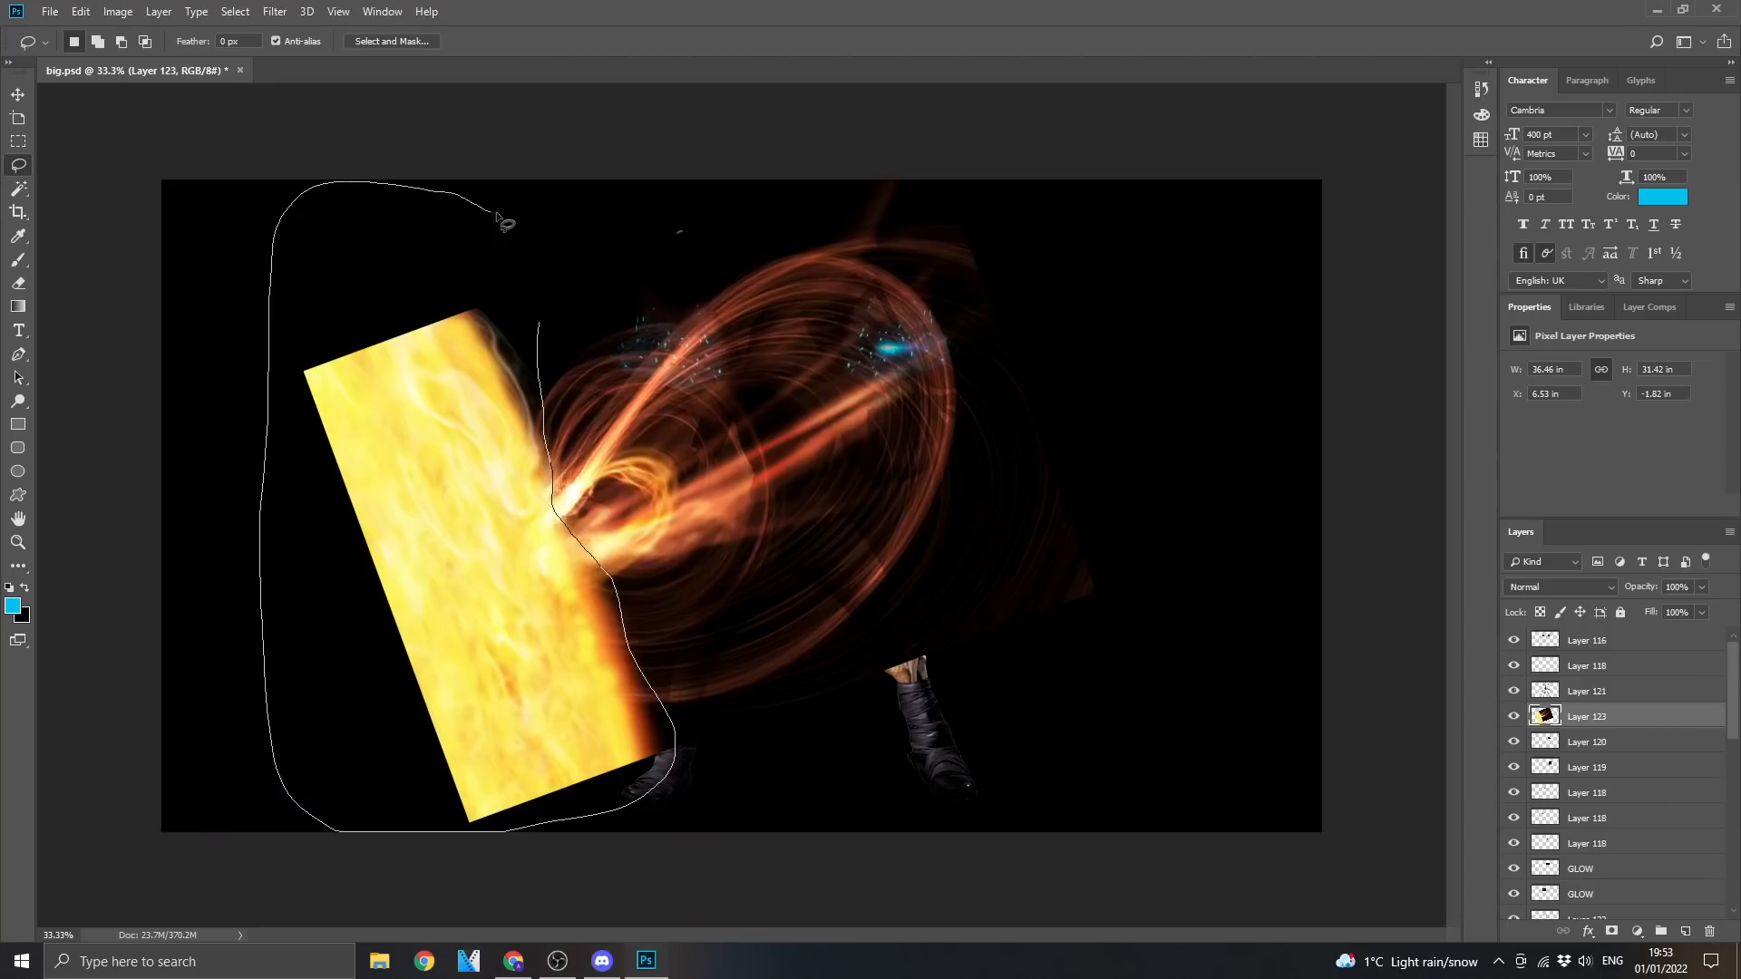
Delete the lassoed yellow slab from Layer 123 and switch the layer to a lightening blend mode
key(Delete)
click(1560, 586)
click(1542, 299)
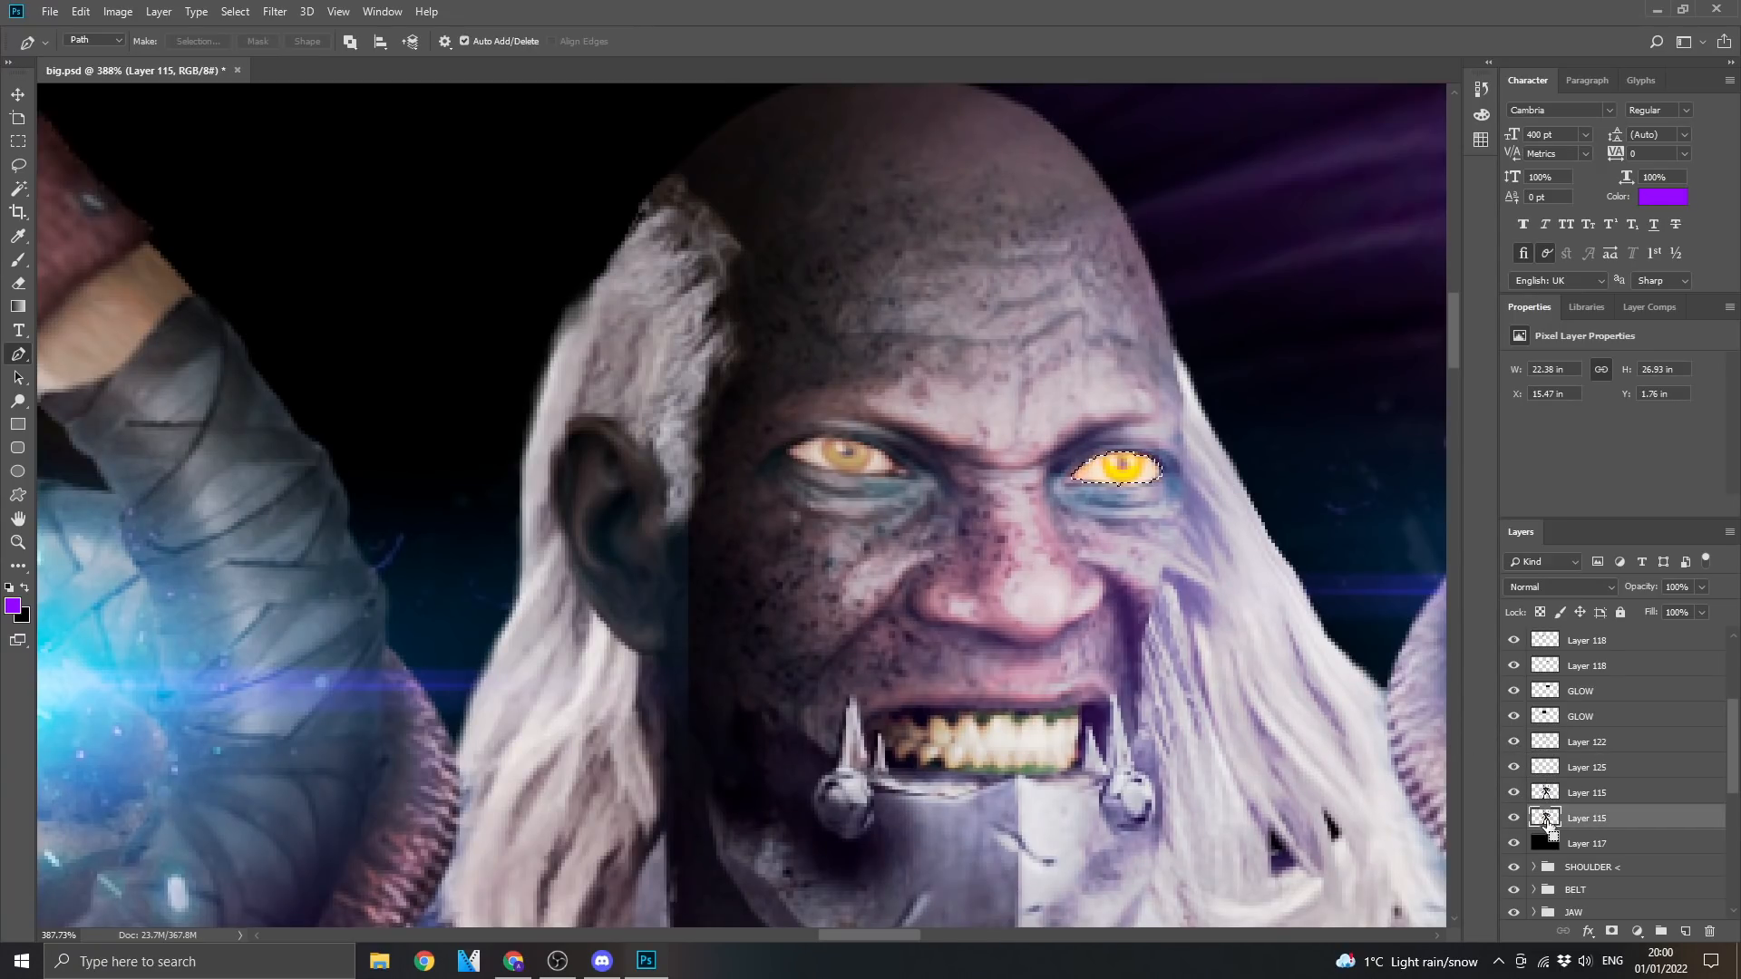
Give the yellow eyes on Layer 126 a golden Outer Glow with 34% opacity and a size of 13 px
drag(924, 490, 998, 478)
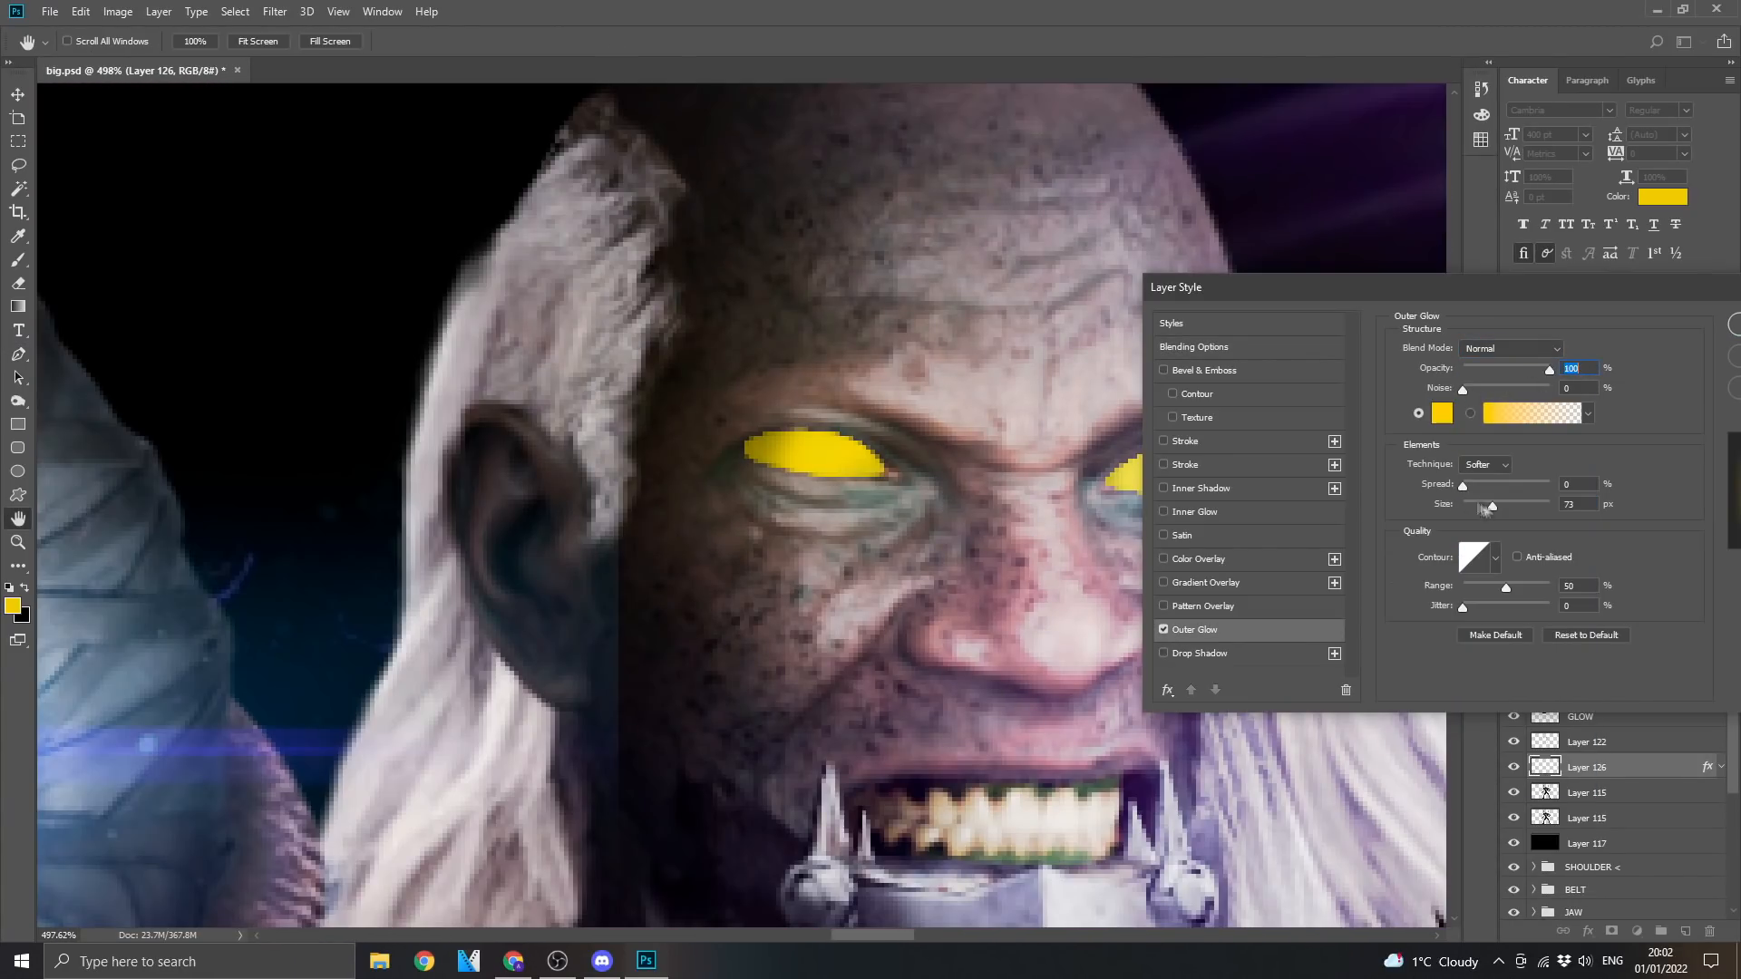
drag(1471, 504, 1473, 510)
drag(1494, 368, 1493, 368)
drag(1505, 288, 360, 218)
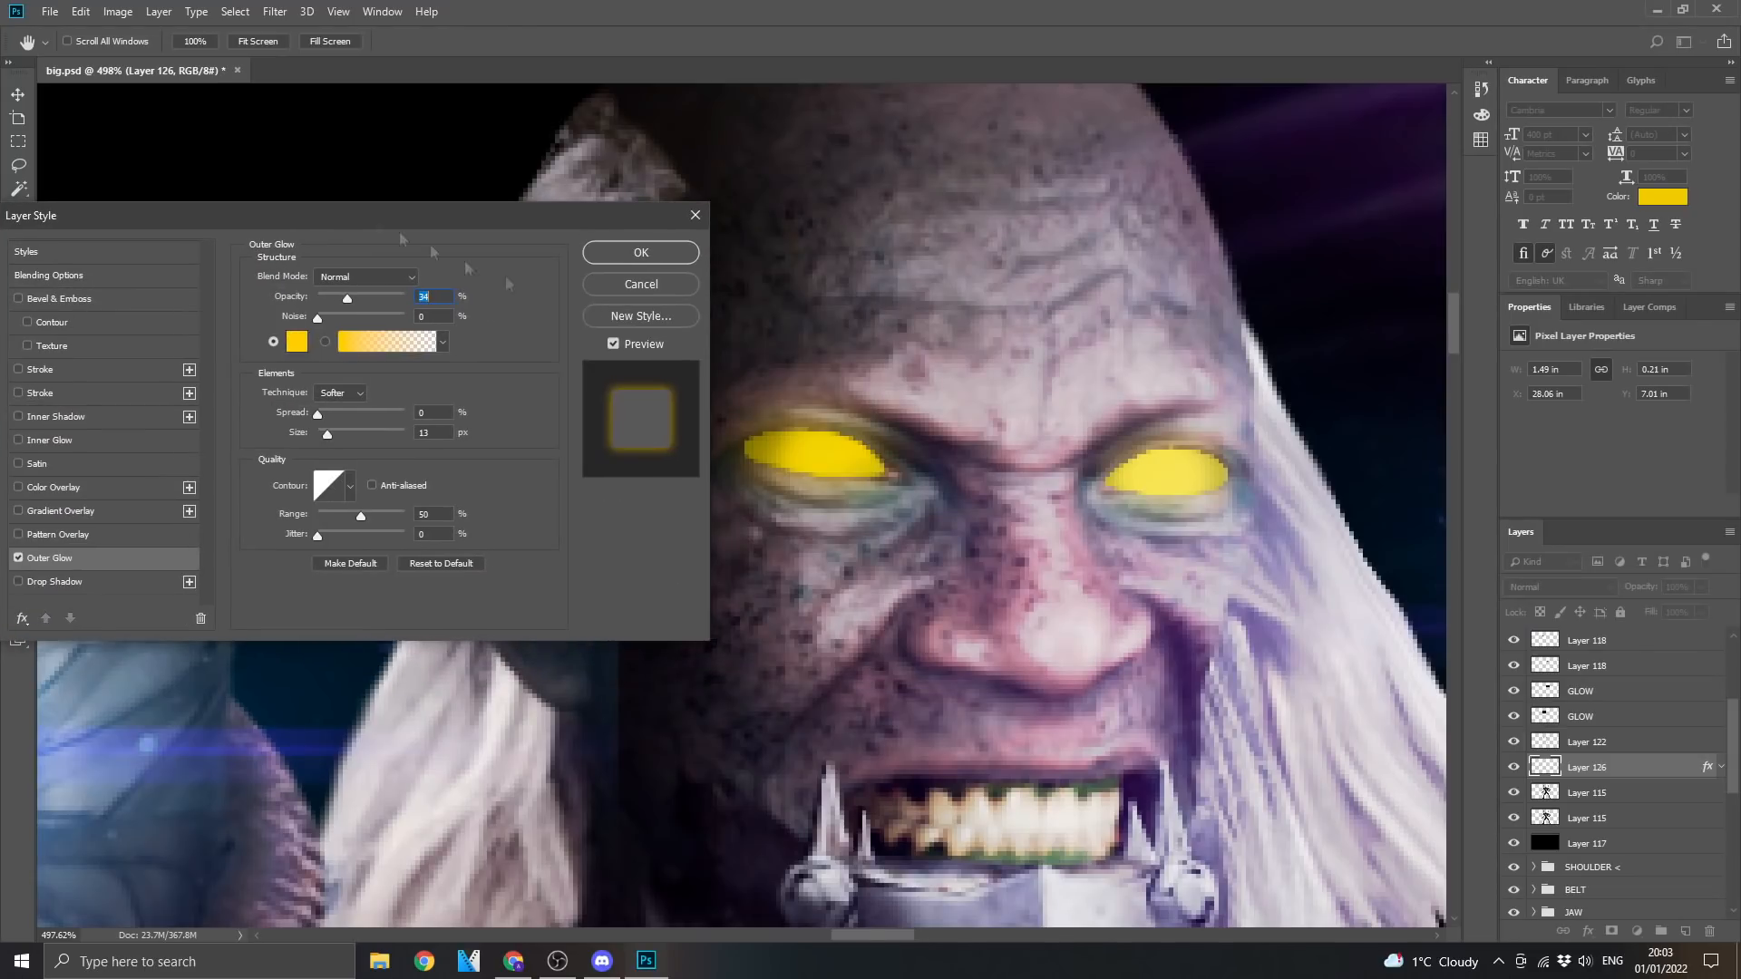
click(651, 252)
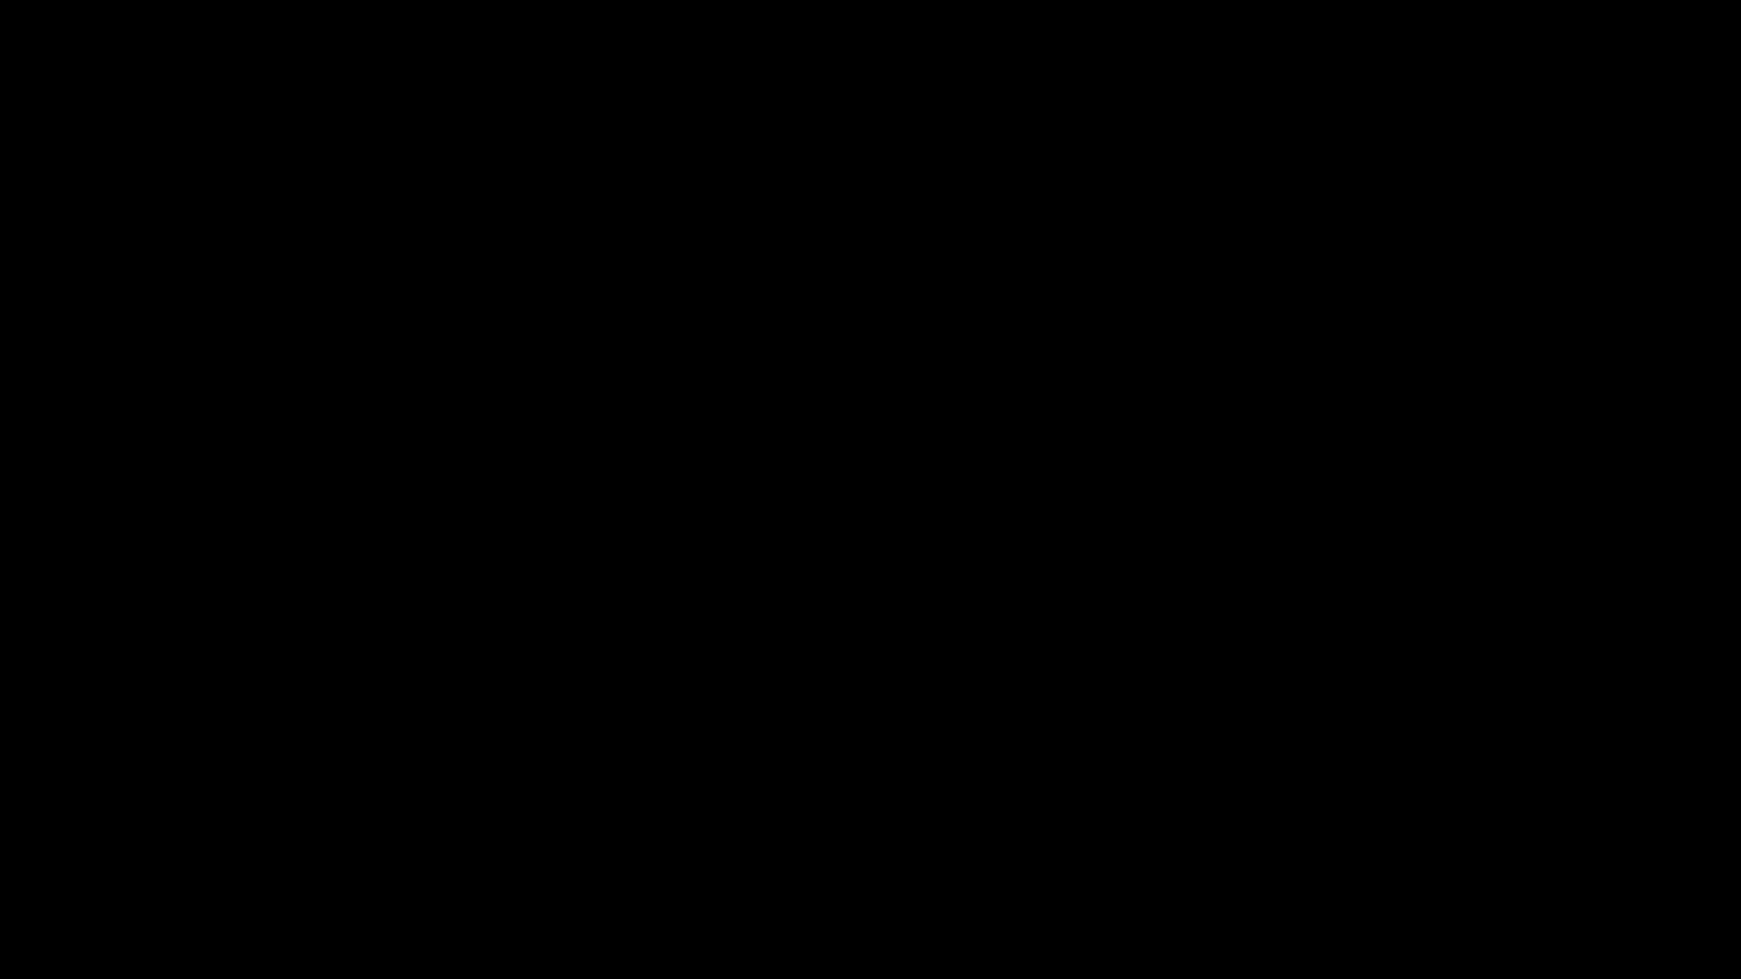